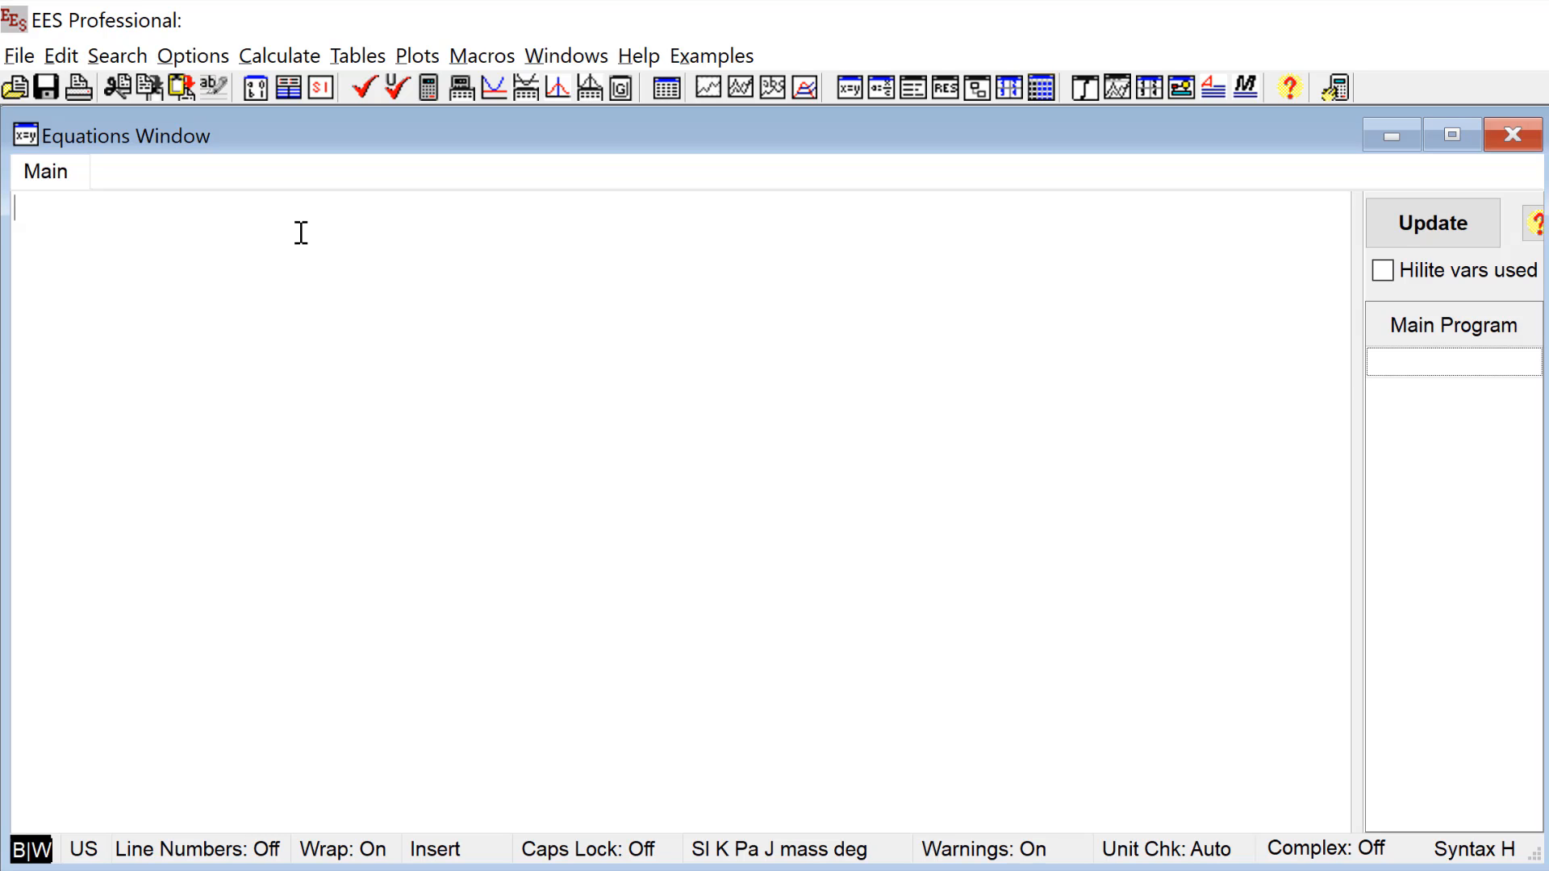
# Step: Enter the directive $UnitSystem SI Mass J K Pa as the first line of the equations
pyautogui.write('$UnitSystem SI Mass J')
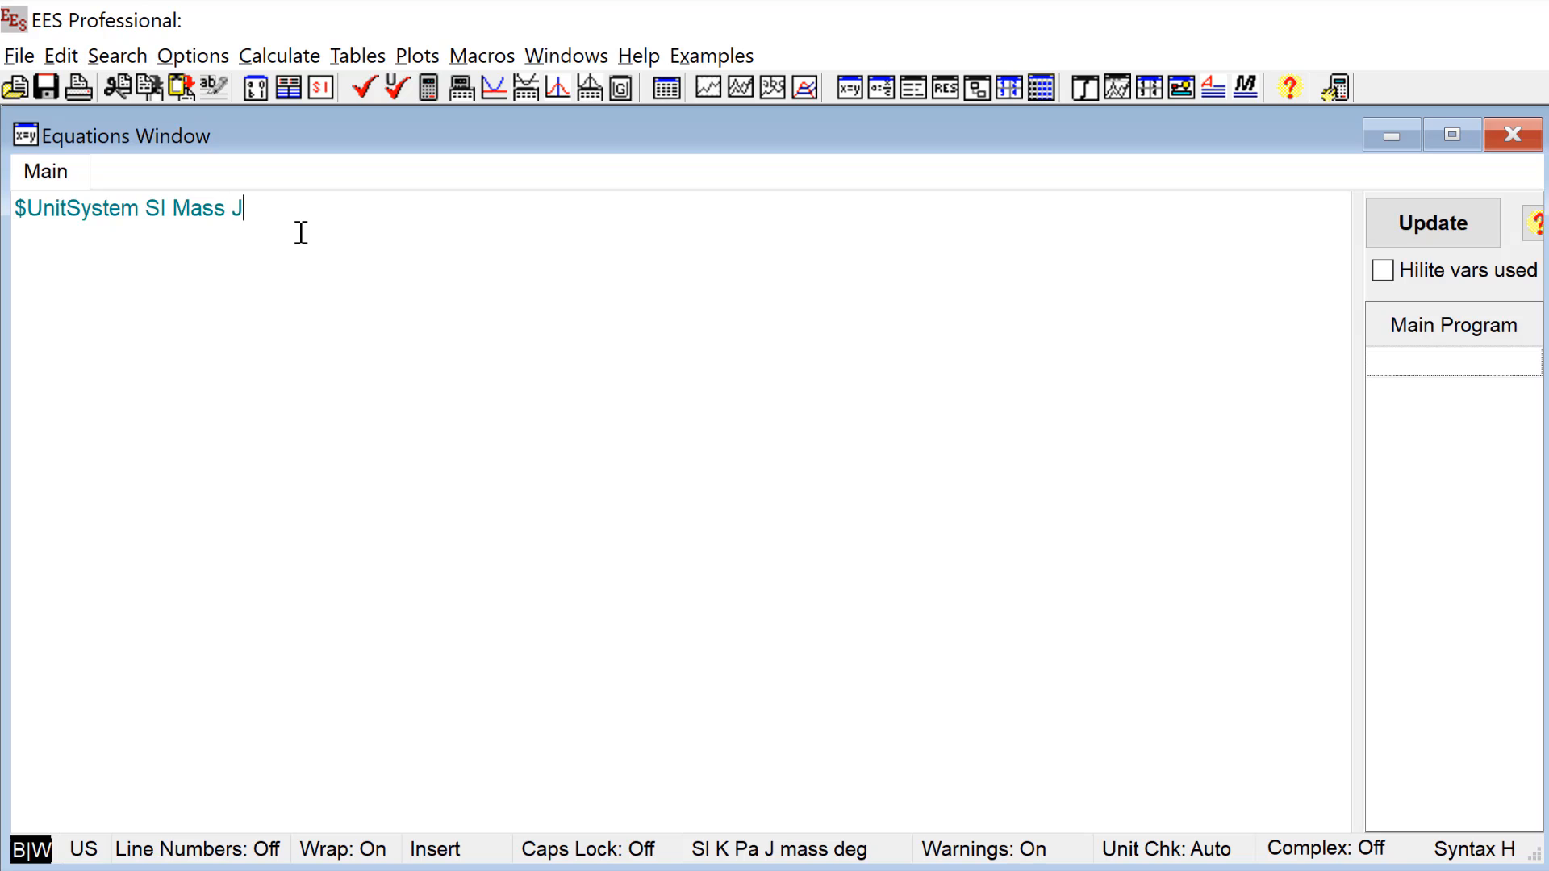
pyautogui.write(' K Pa')
pyautogui.press('Return')
# Step: Below the unit directive, define the inlet pressure as P[1]= 3 [MPa]*Convert(MPa,Pa)
pyautogui.write('P[1]= 3 [MPa]')
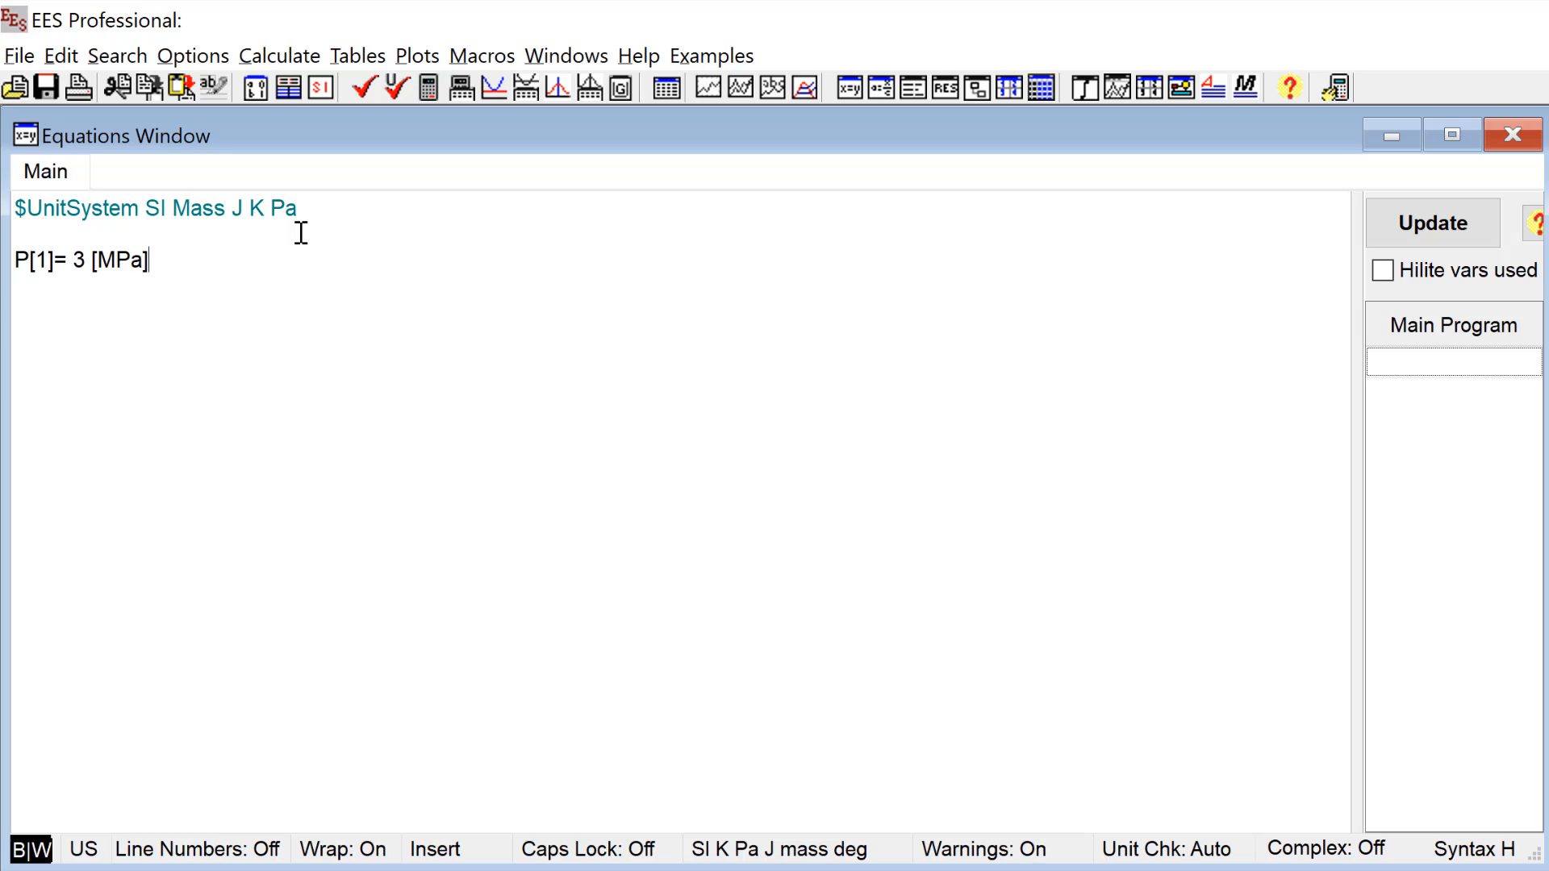
pyautogui.write('*Convert(MPa,Pa)')
pyautogui.press('Return')
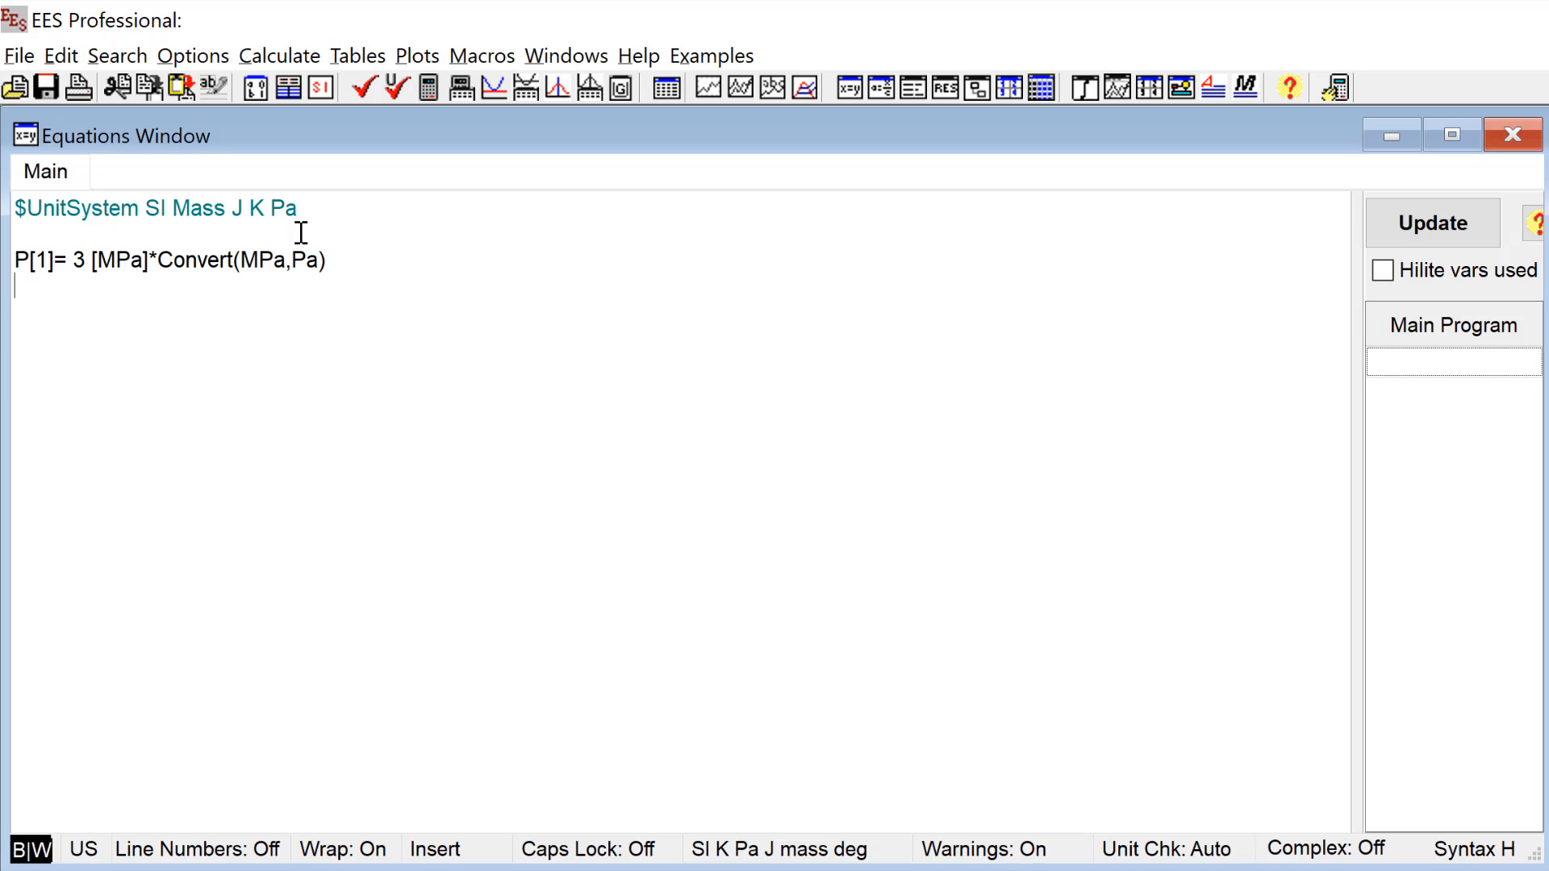
# Step: Define the inlet temperature on the next line as T[1] = ConvertTemp(C,K,350 [C])
pyautogui.write('T[1] = ConvertTemp(350')
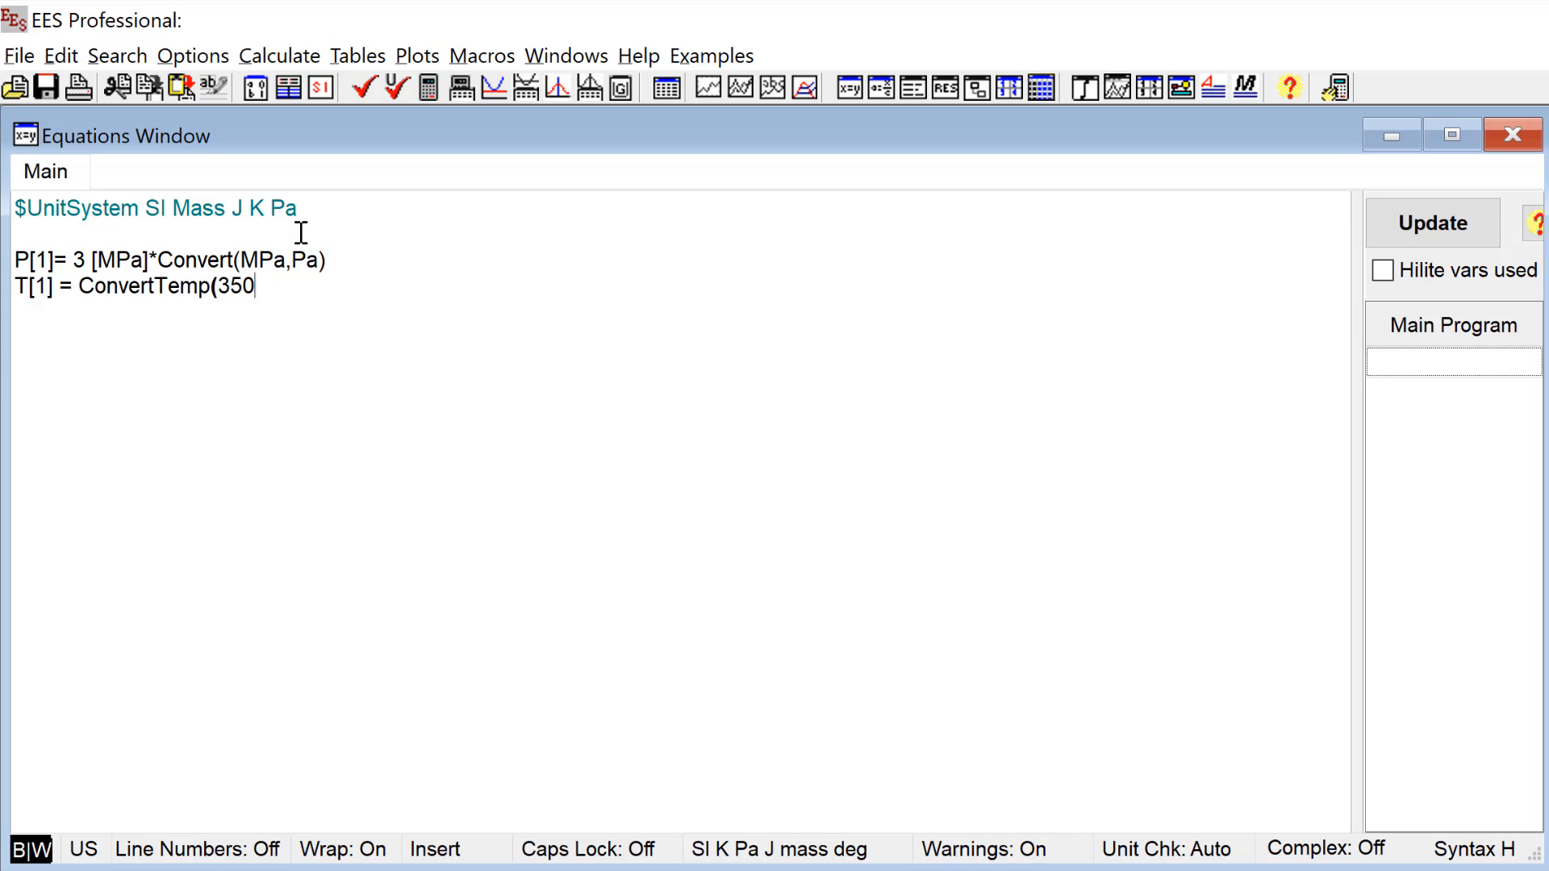
pyautogui.press('BackSpace')
pyautogui.press('BackSpace')
pyautogui.press('BackSpace')
pyautogui.write('C,K,350 [')
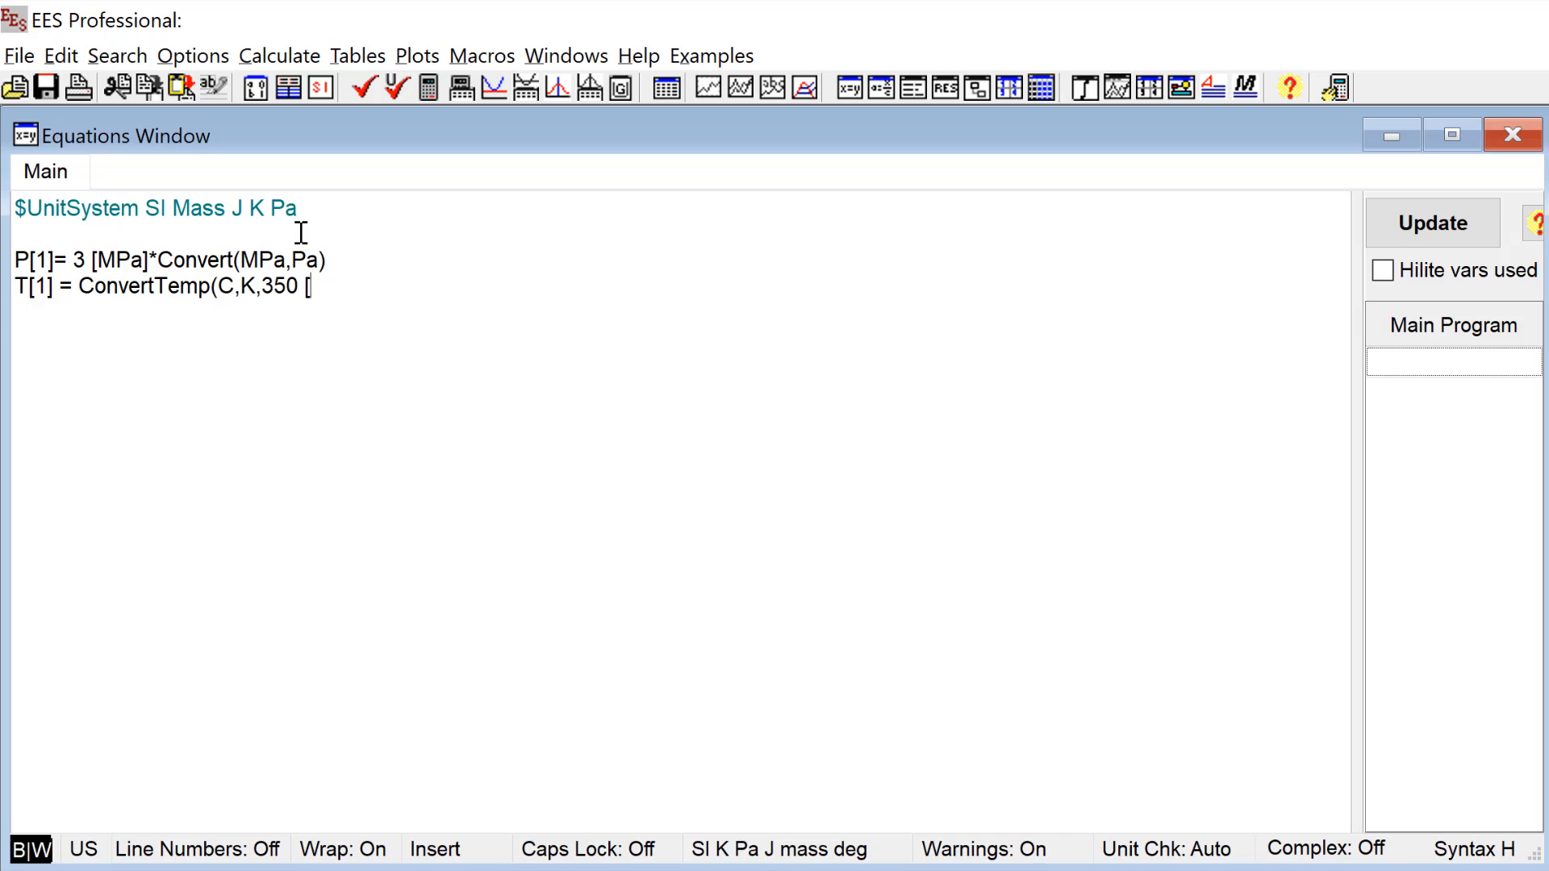
pyautogui.write('C])')
pyautogui.press('Return')
# Step: Define the outlet pressure below the temperature as P[2] = 1.5 [MPa]*Convert(MPa,Pa)
pyautogui.write('P[2] = 1.5 [MPa')
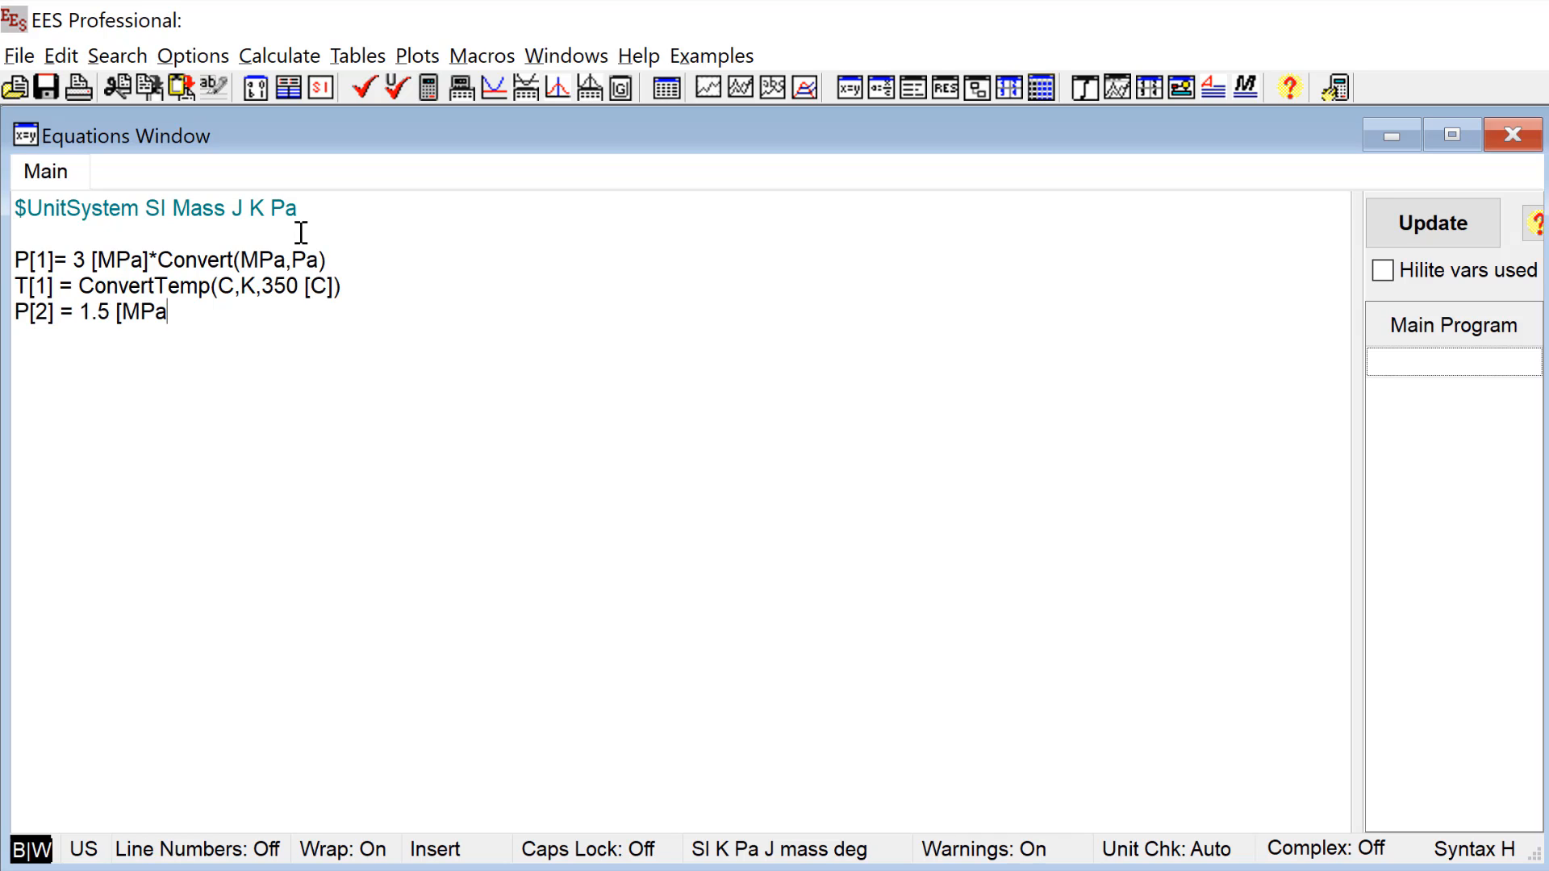
pyautogui.write('[]*Convert(MPa,Pa')
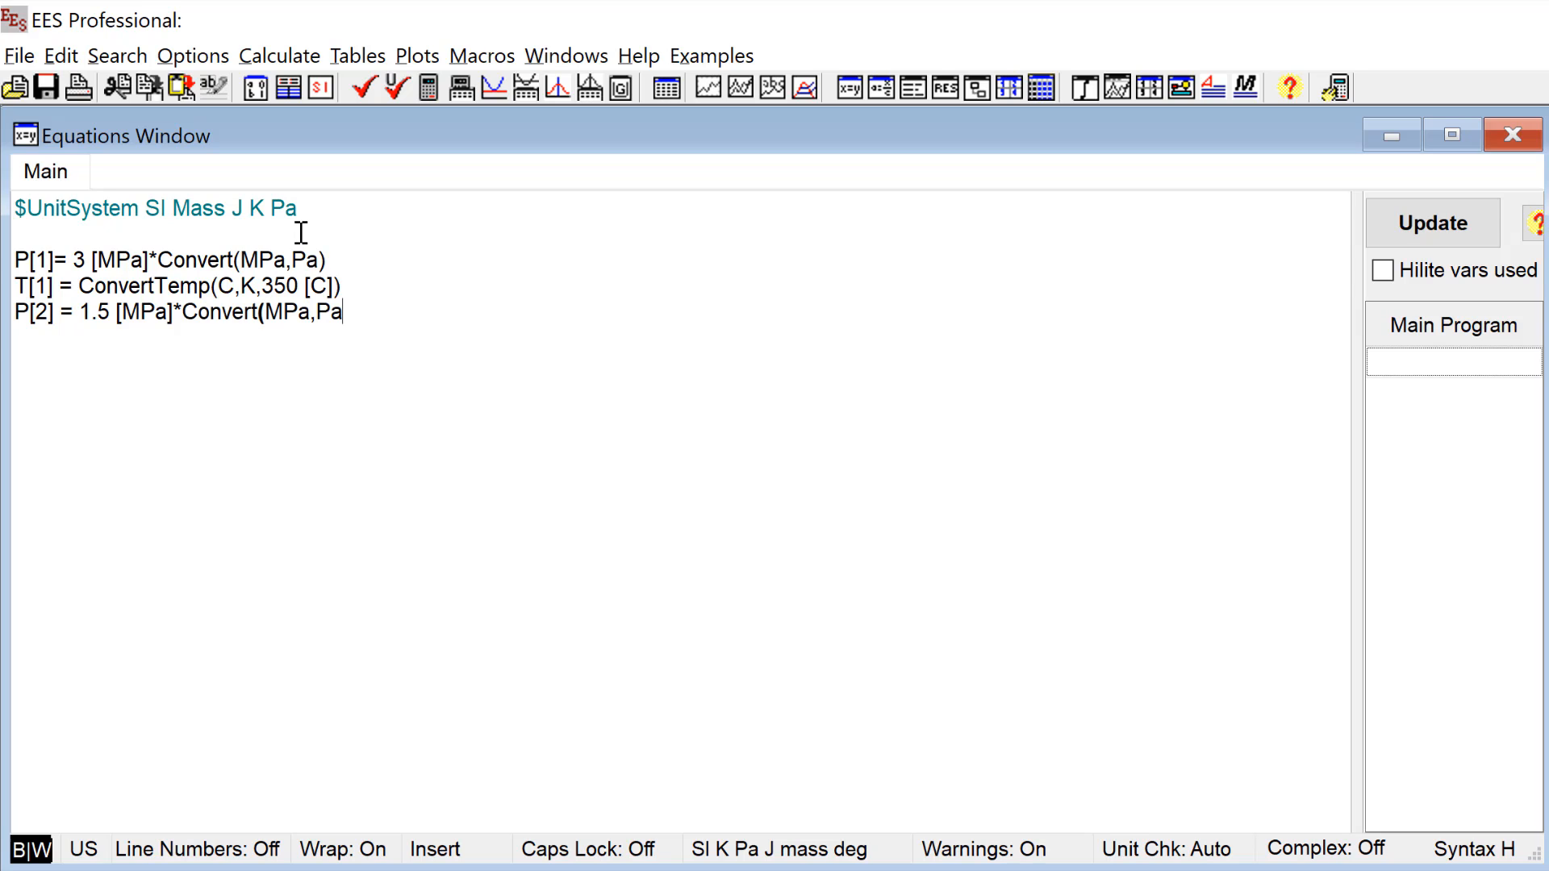
pyautogui.write(')')
pyautogui.press('Return')
# Step: Add the efficiency equation eta_t = 75 [%]*Convert(%,-) after the outlet pressure
pyautogui.write('eta_t = 75 [%]*Convert(')
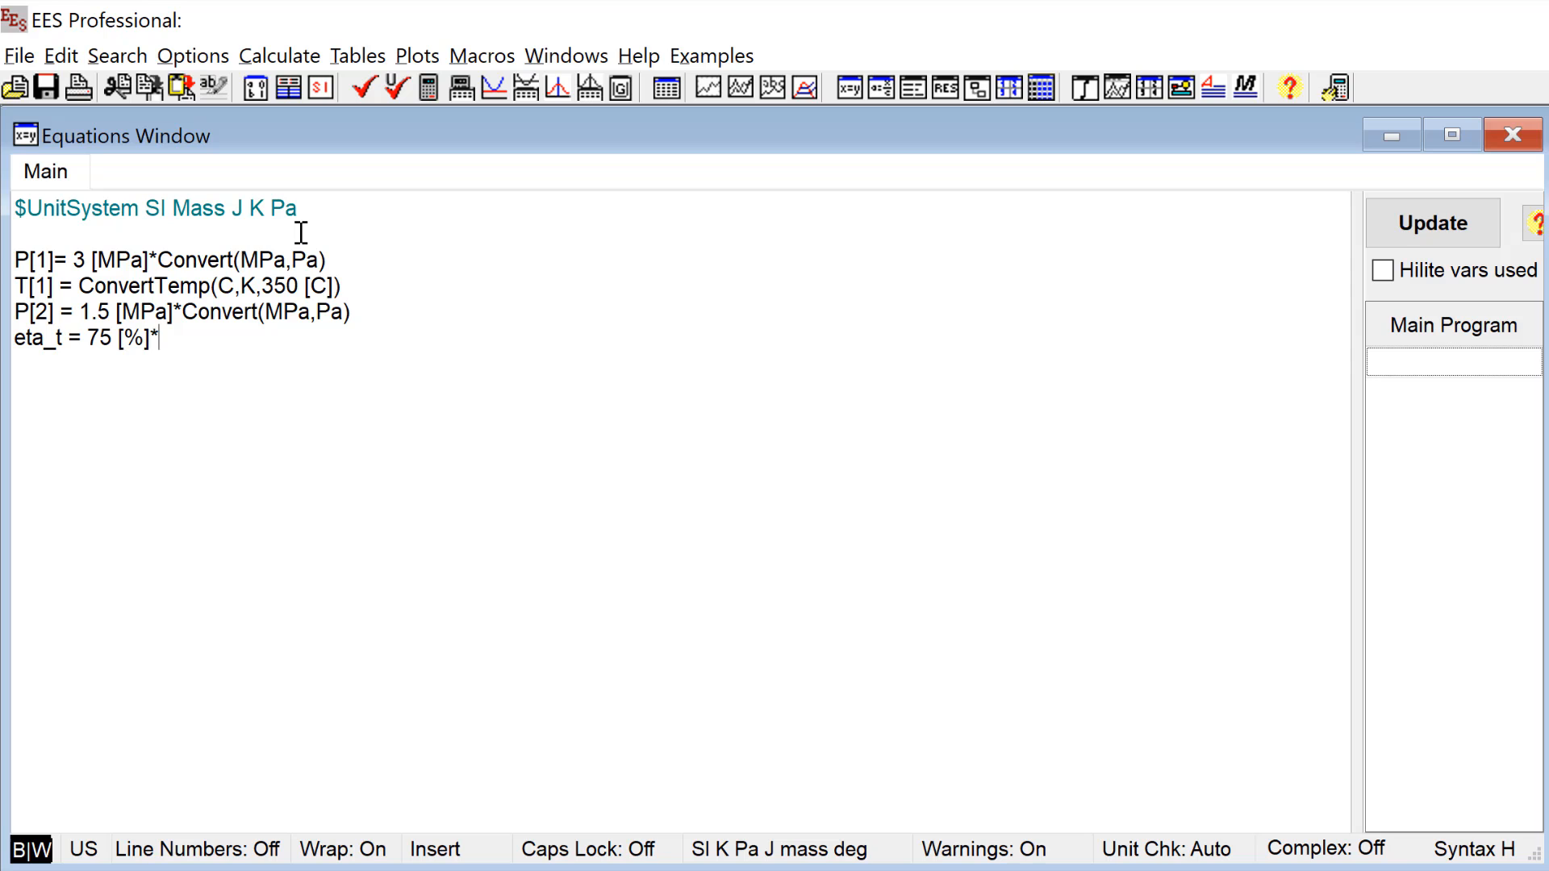
pyautogui.write('%,-')
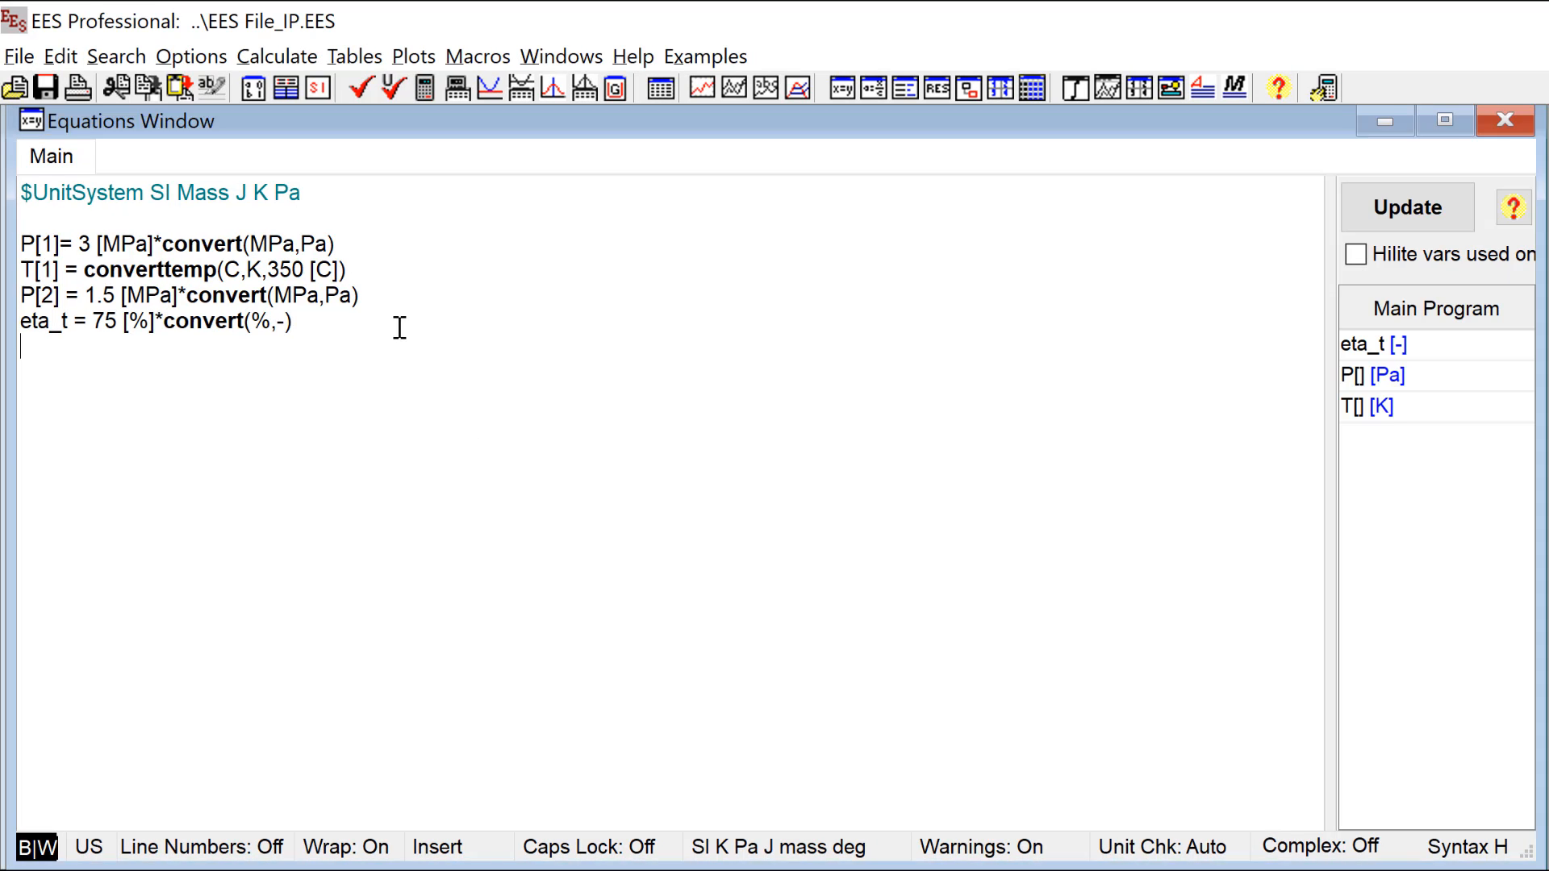
# Step: Solve the equations and give eta_t the alternate unit % in the solution
pyautogui.press('F2')
pyautogui.doubleClick(106, 278)
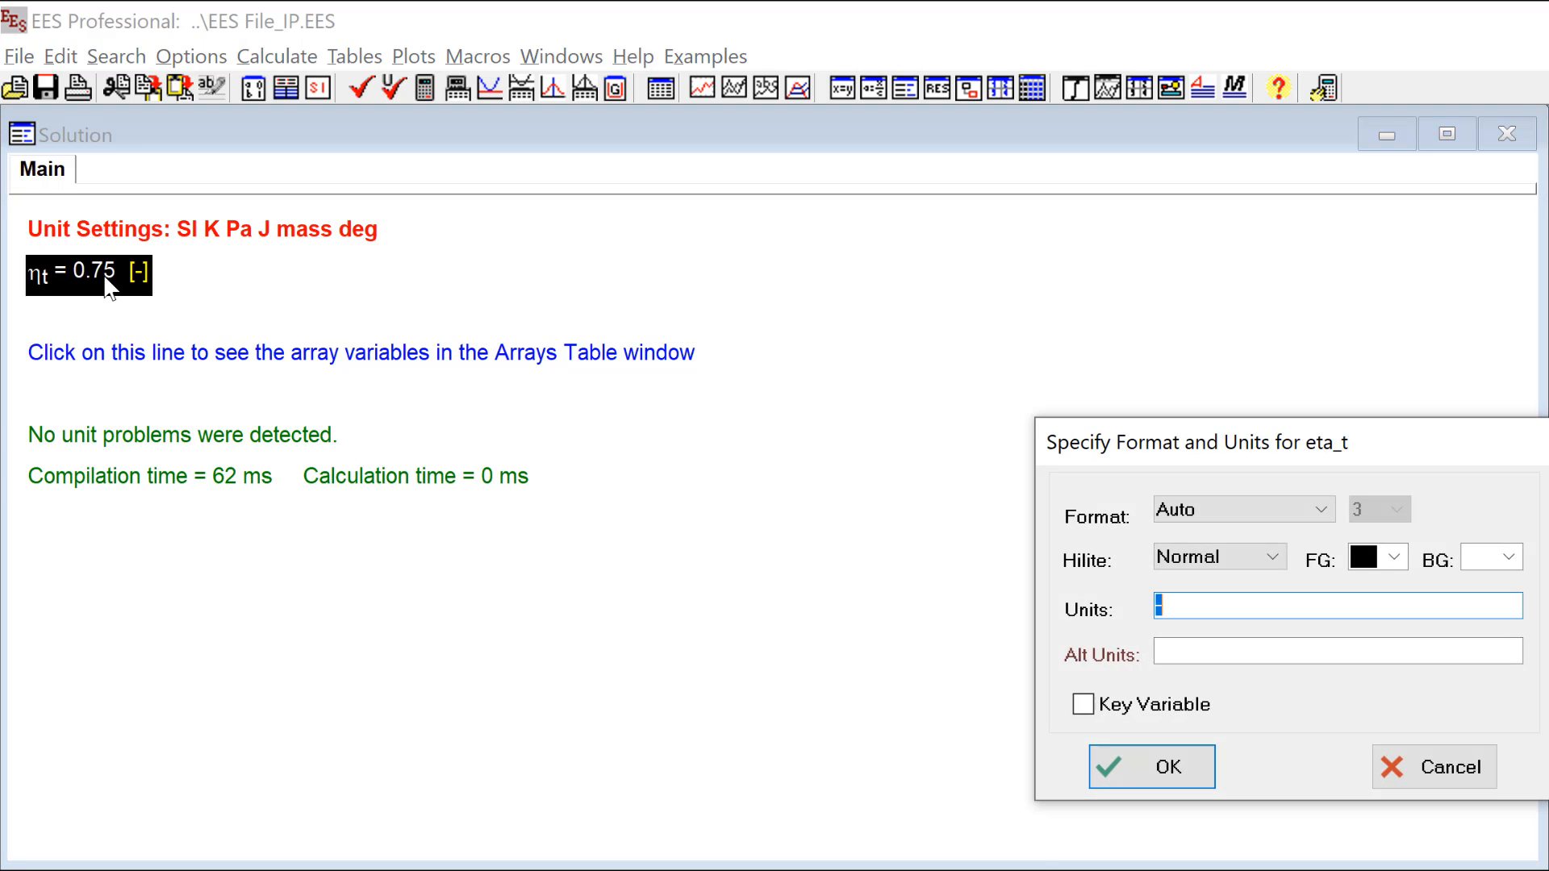
pyautogui.click(1221, 654)
pyautogui.write('%')
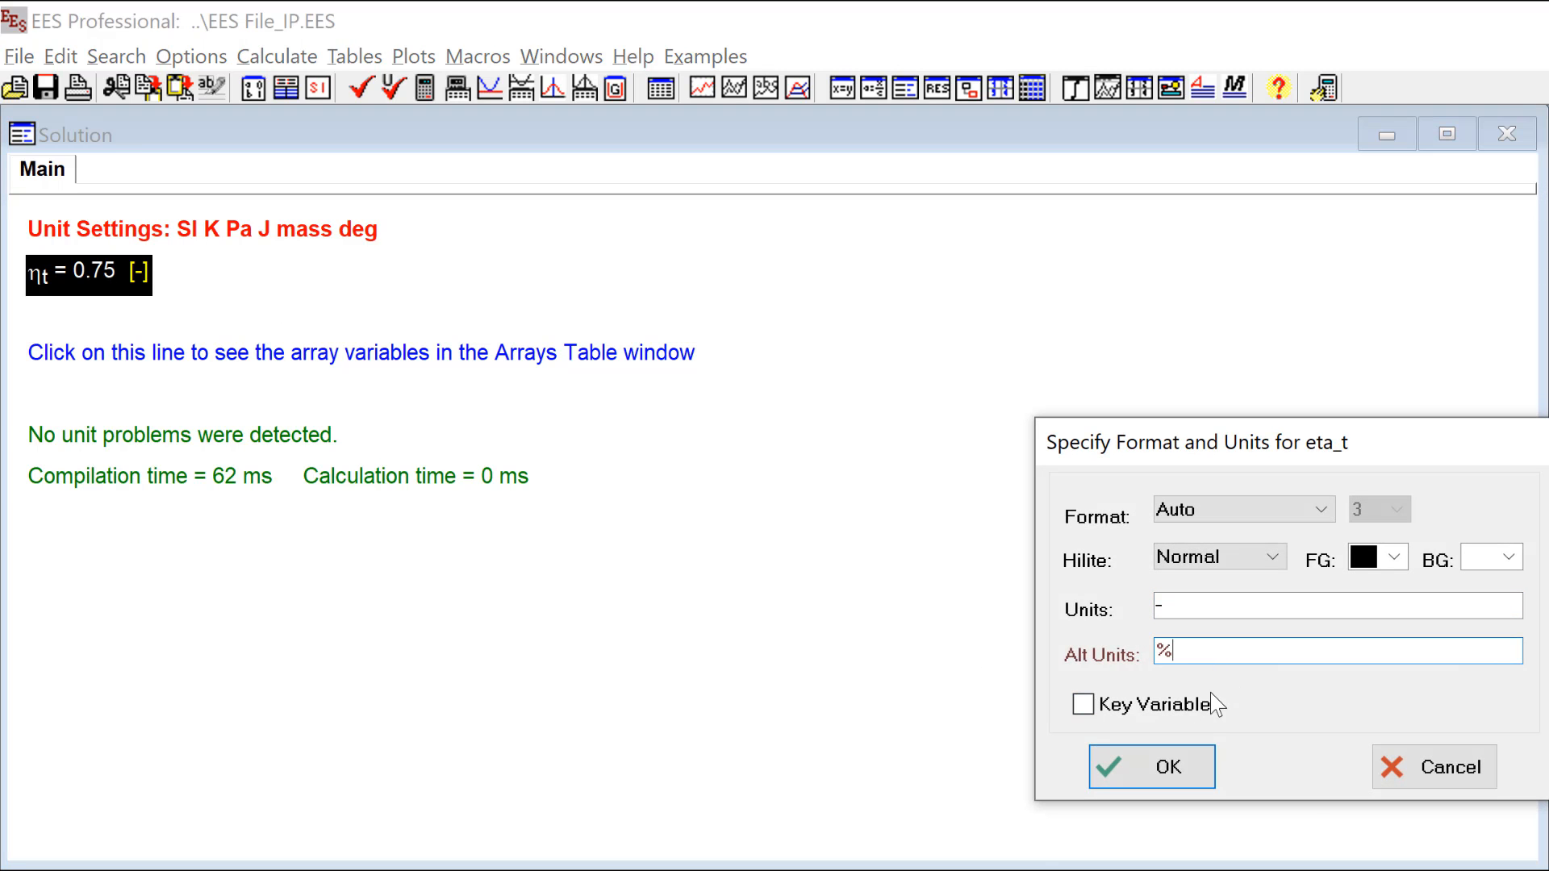
pyautogui.click(1170, 773)
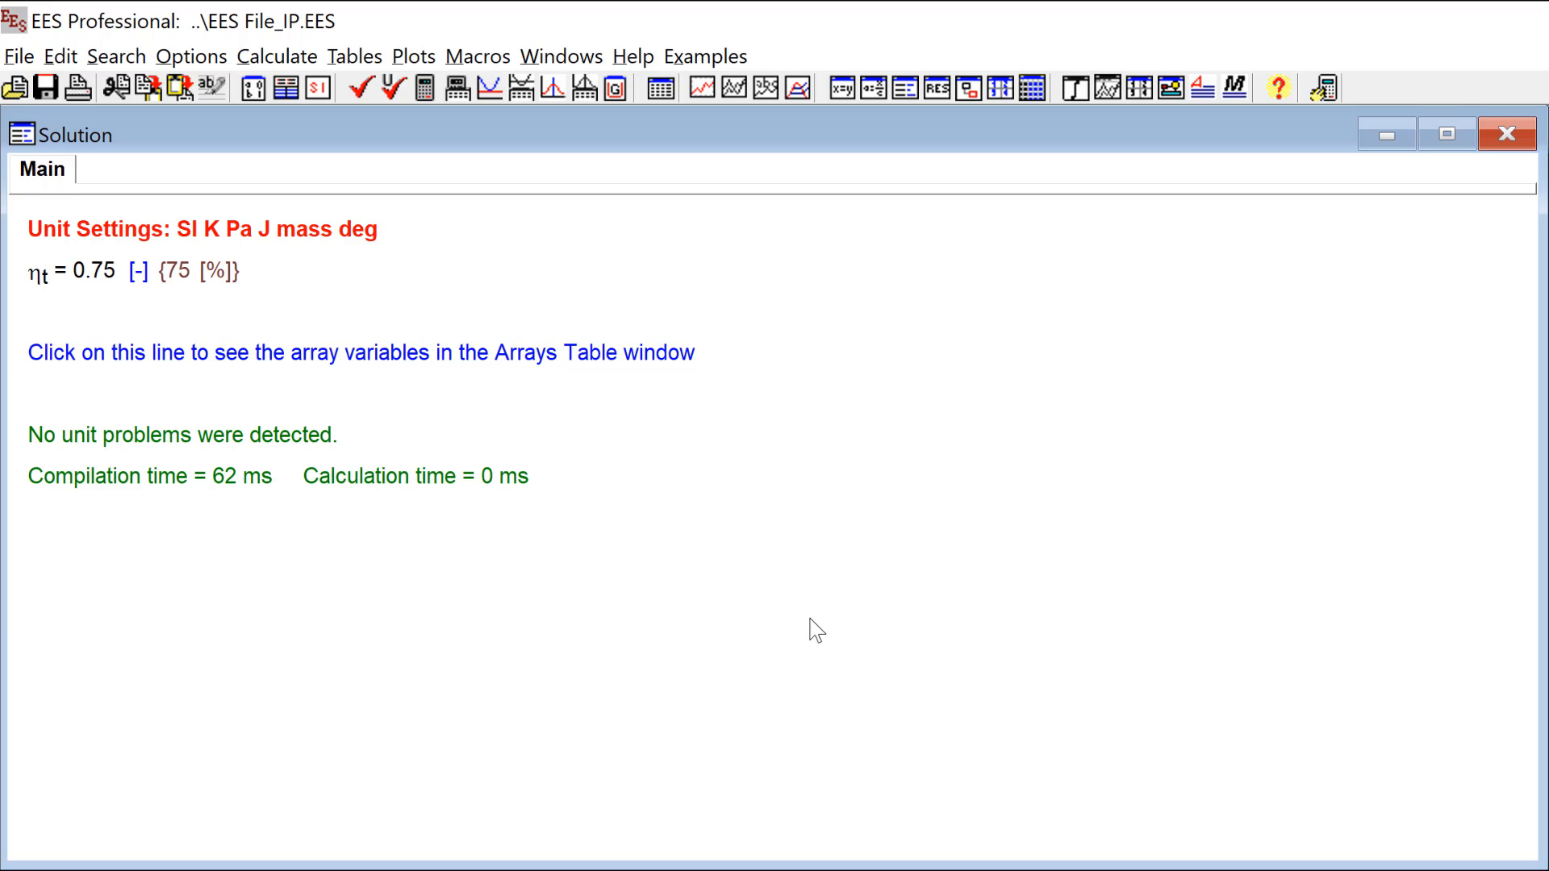
# Step: Set MPa as the alternate unit of the pressure column P[i] in the Arrays Table
pyautogui.hotkey('ctrl', 'y')
pyautogui.click(340, 305)
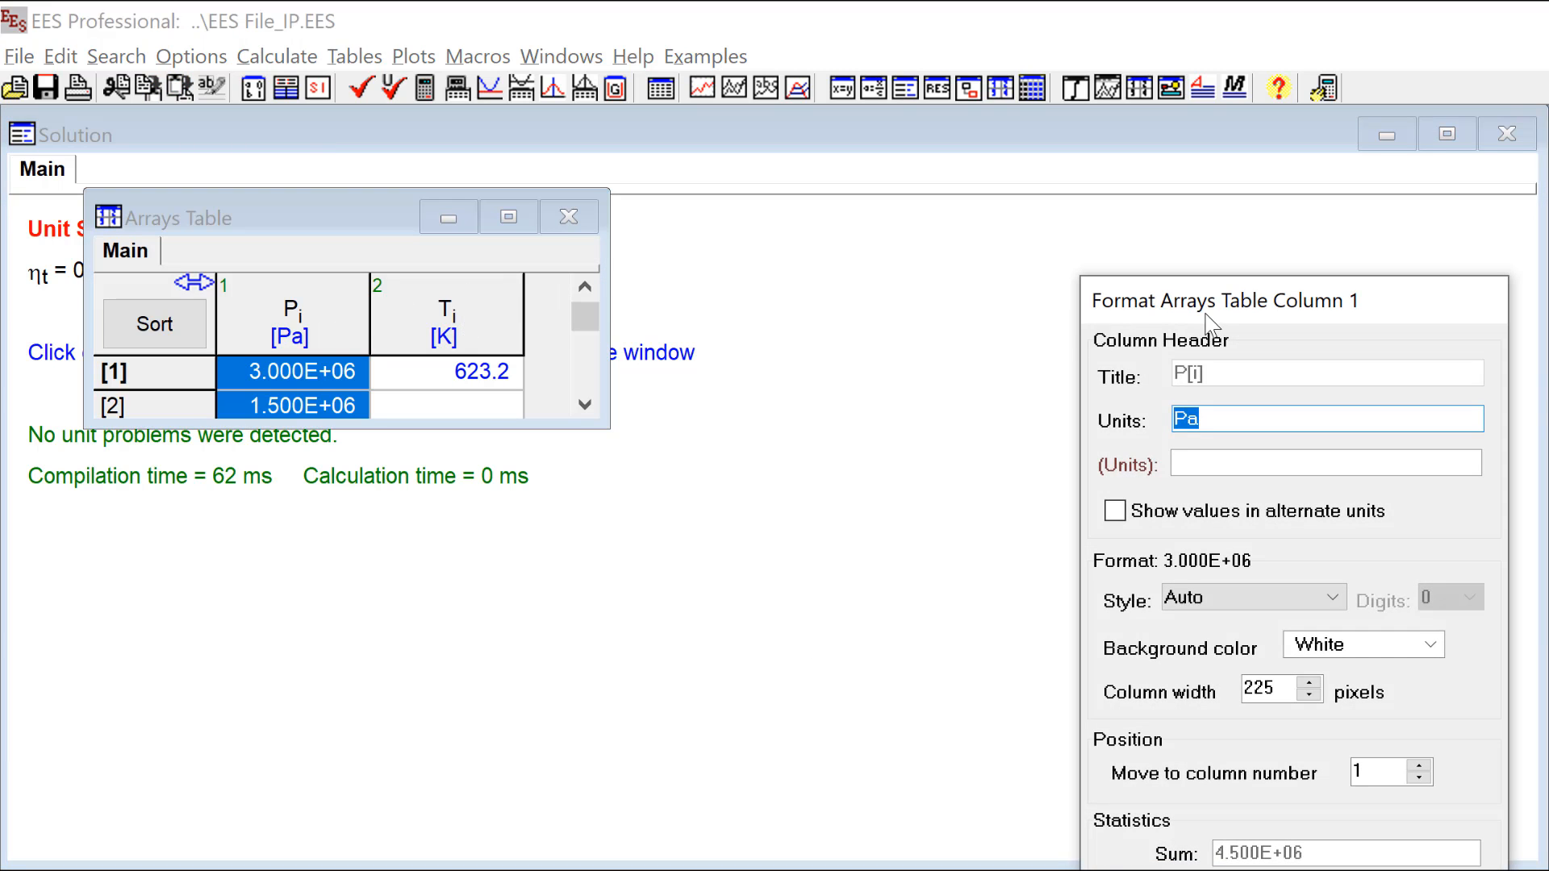
pyautogui.click(907, 399)
pyautogui.write('MPa')
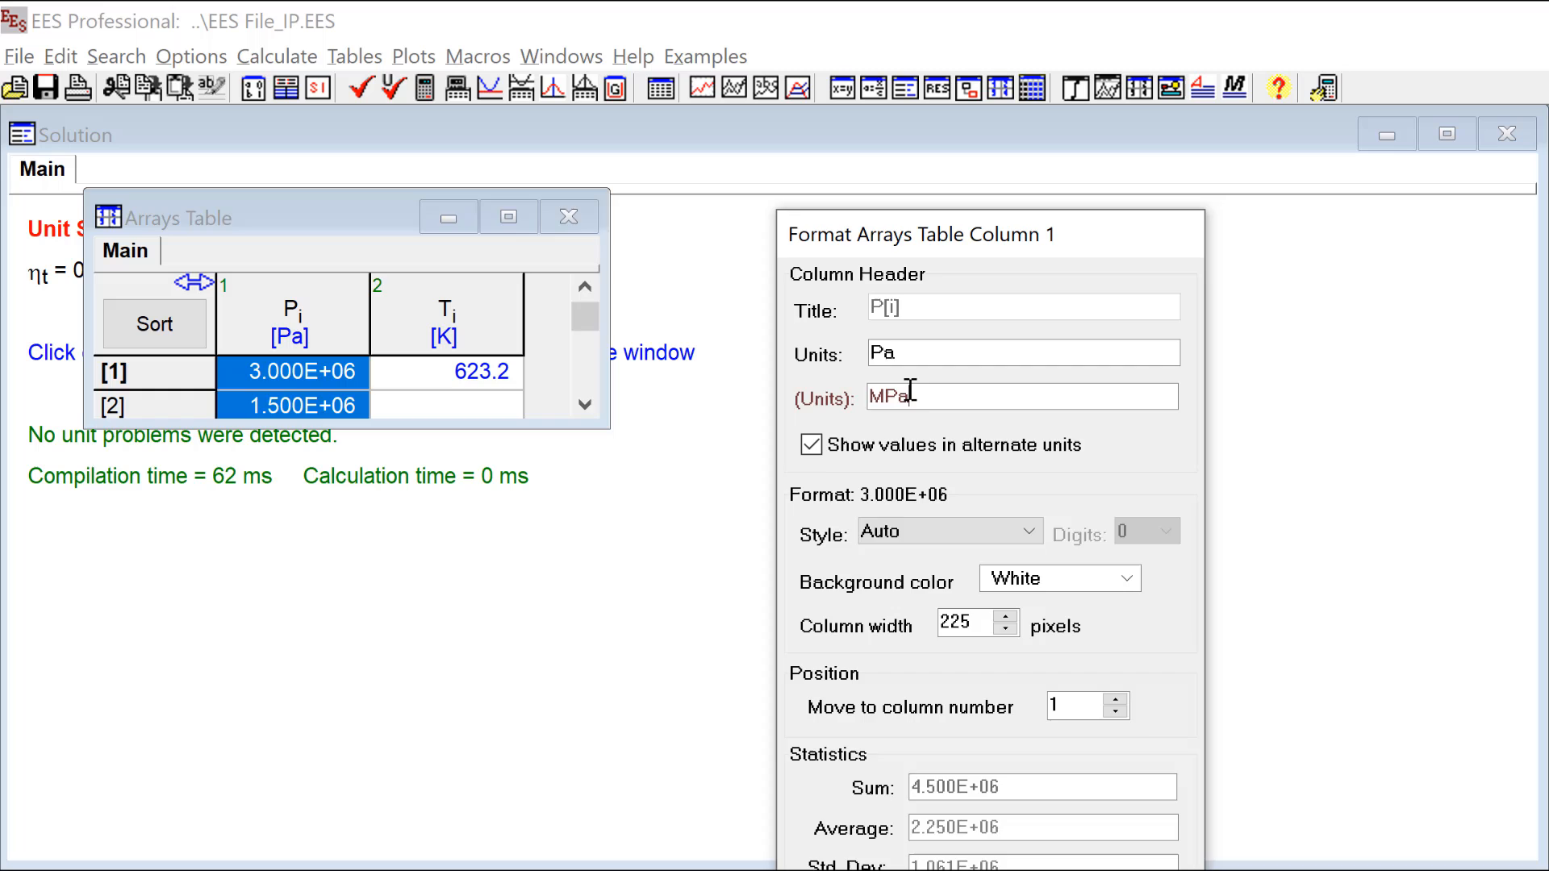
pyautogui.press('Return')
# Step: Set C as the alternate unit of the temperature column T[i] in the Arrays Table
pyautogui.click(564, 322)
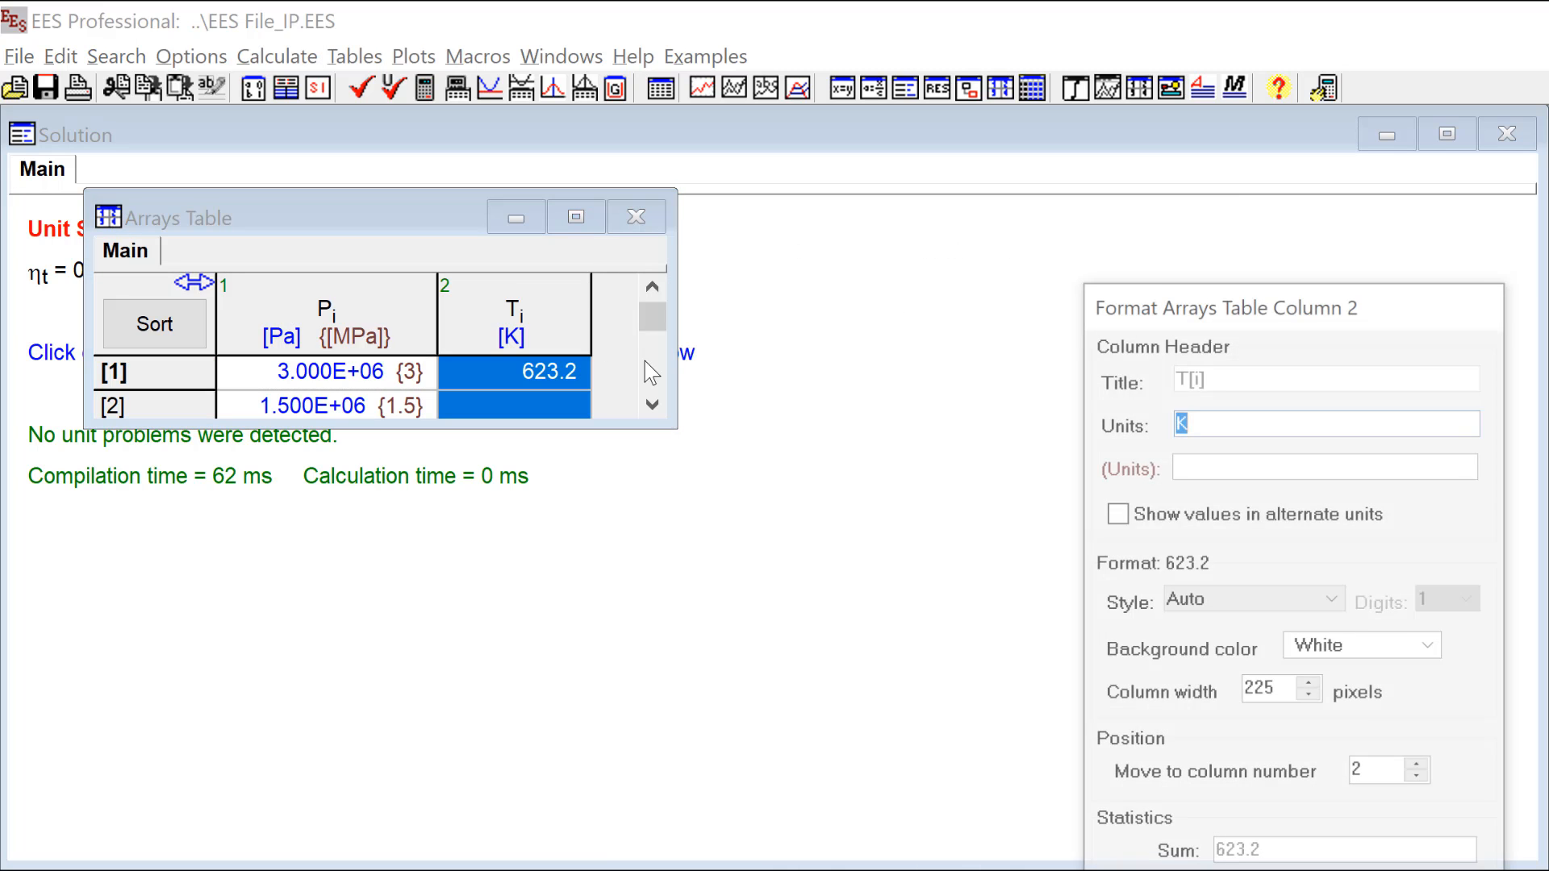
pyautogui.click(1147, 506)
pyautogui.write('C')
pyautogui.press('Return')
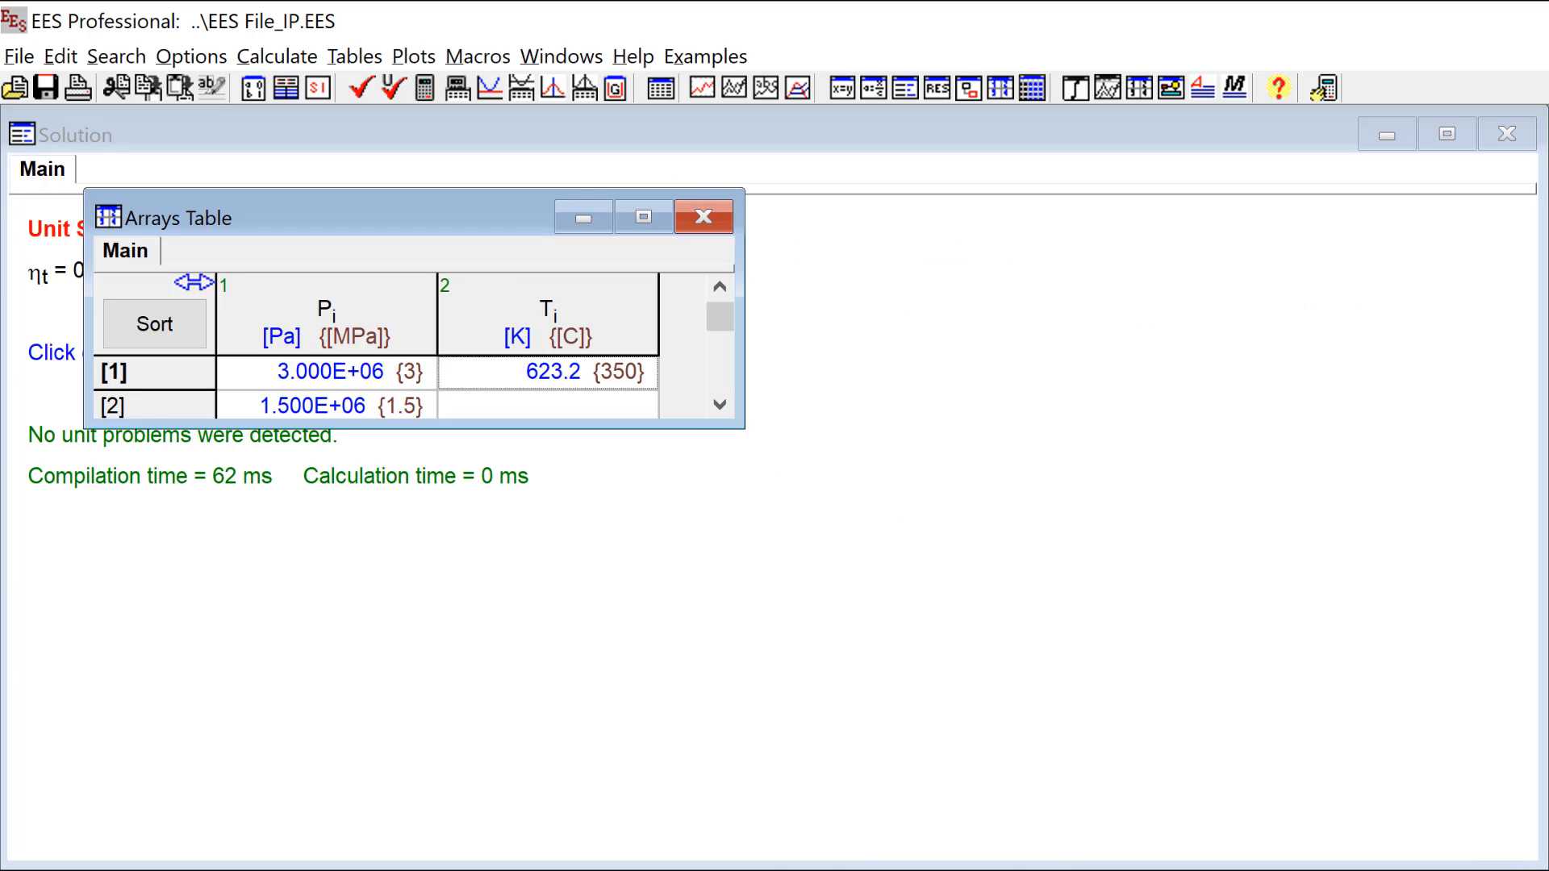
# Step: Enclose the pressure, temperature and efficiency equations between $IfNot DiagramWindow and $EndIF, and solve the equations
pyautogui.click(391, 574)
pyautogui.hotkey('ctrl', 'e')
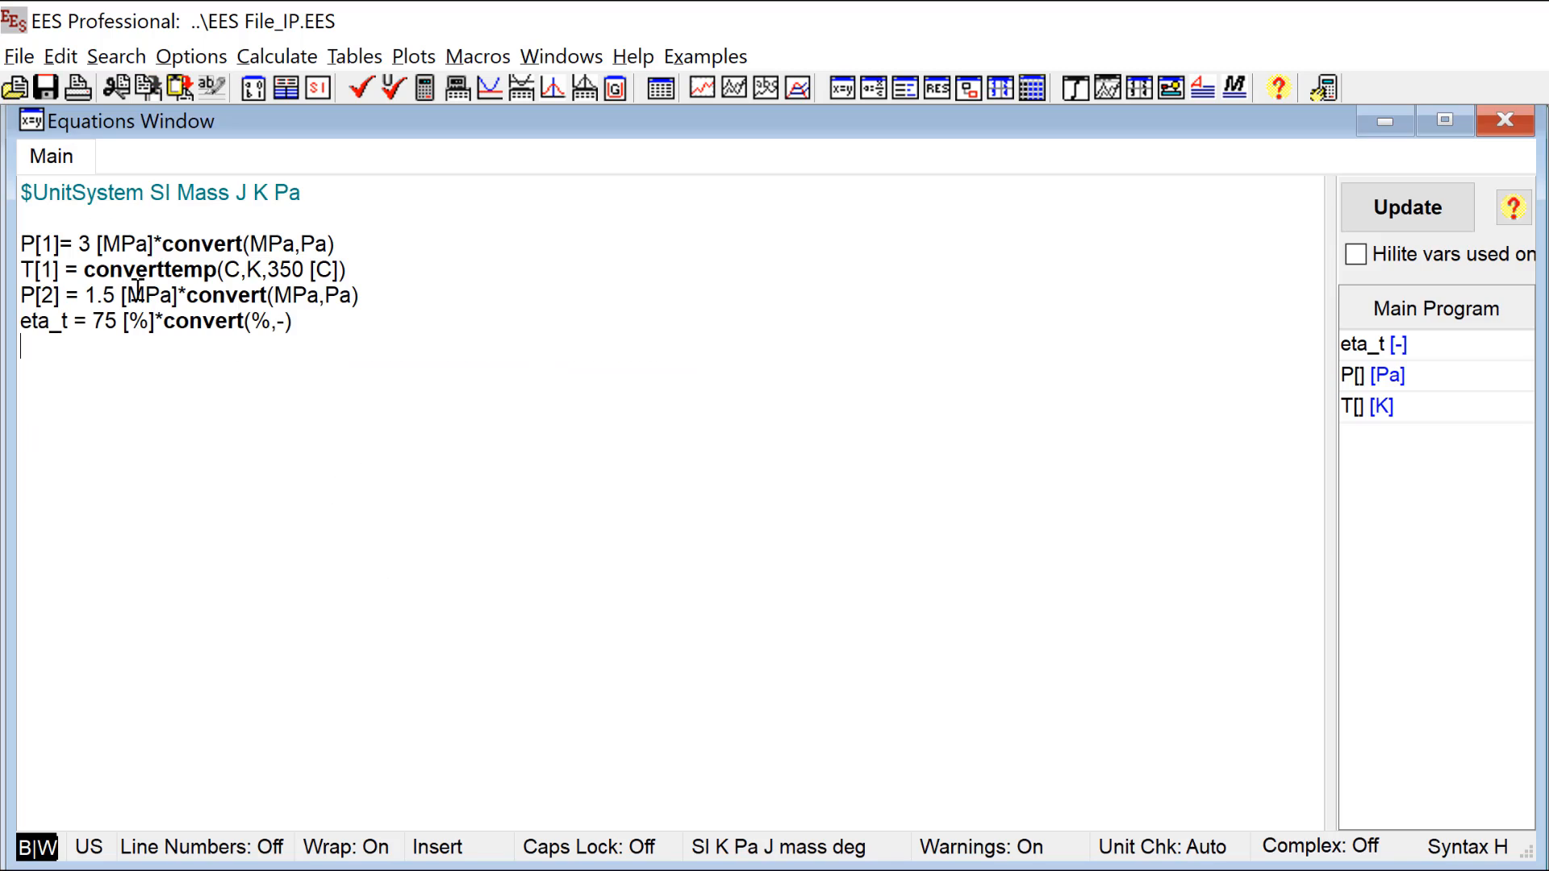
pyautogui.click(55, 218)
pyautogui.press('Return')
pyautogui.write('$If')
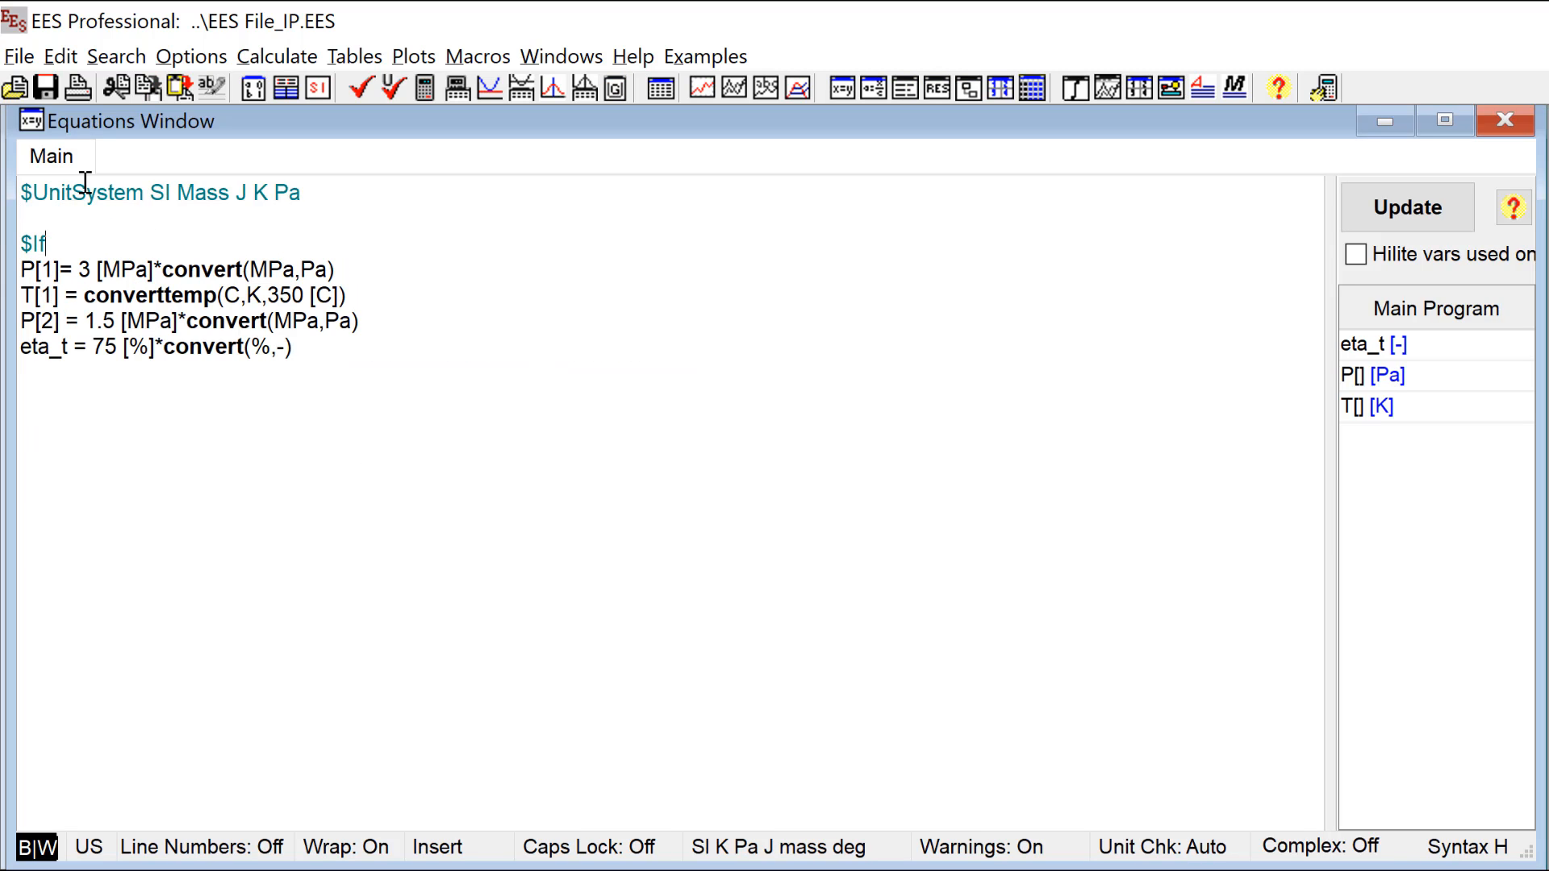
pyautogui.write('Not DiagramWi')
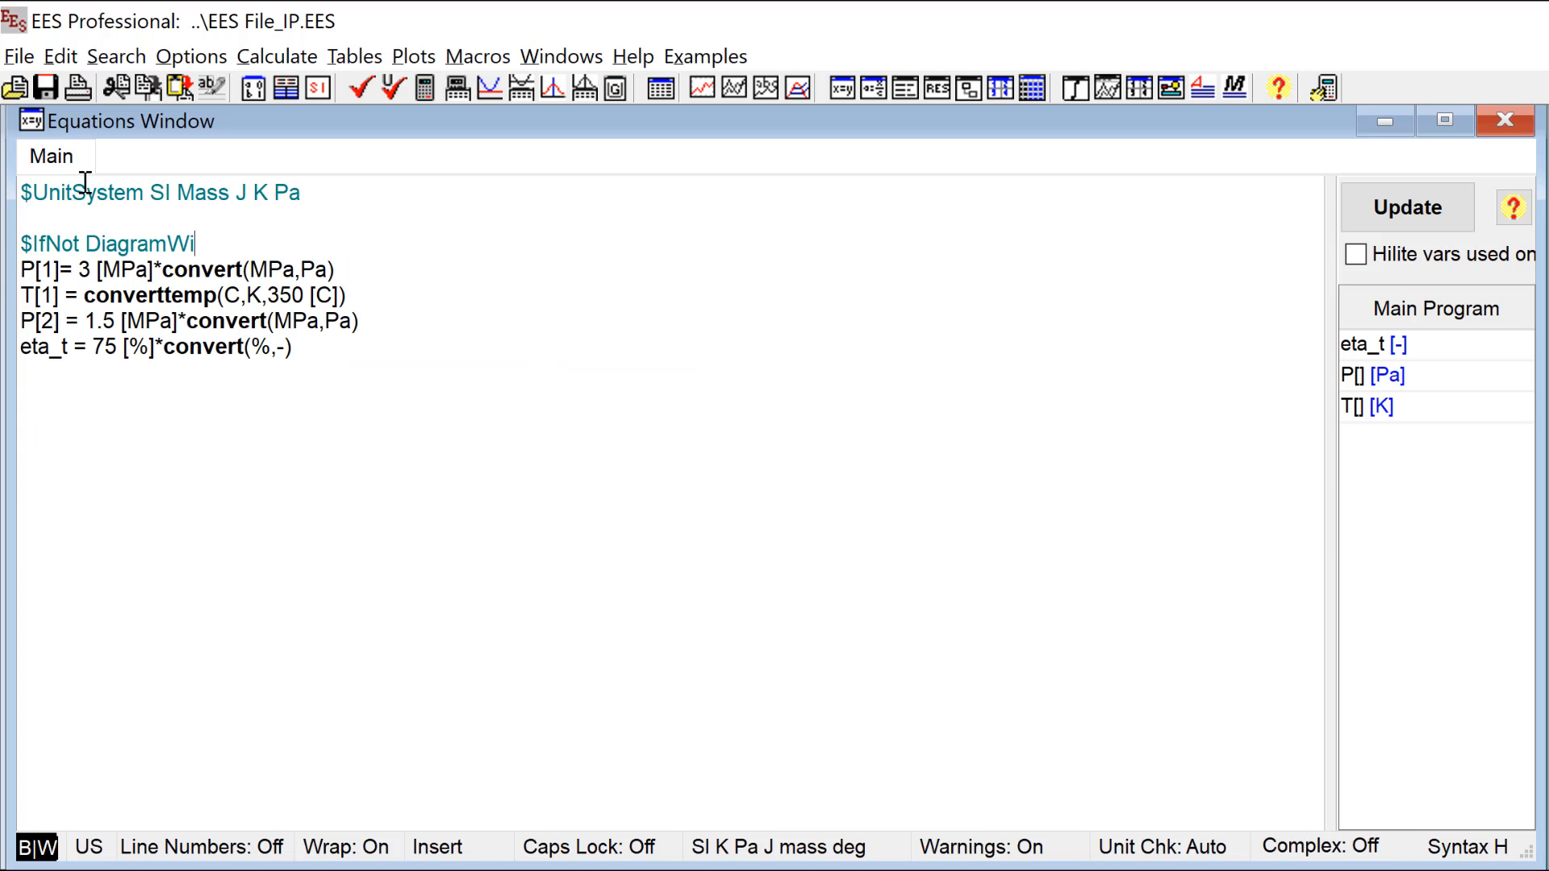
pyautogui.write('ndow')
pyautogui.click(322, 344)
pyautogui.write('$EndIF')
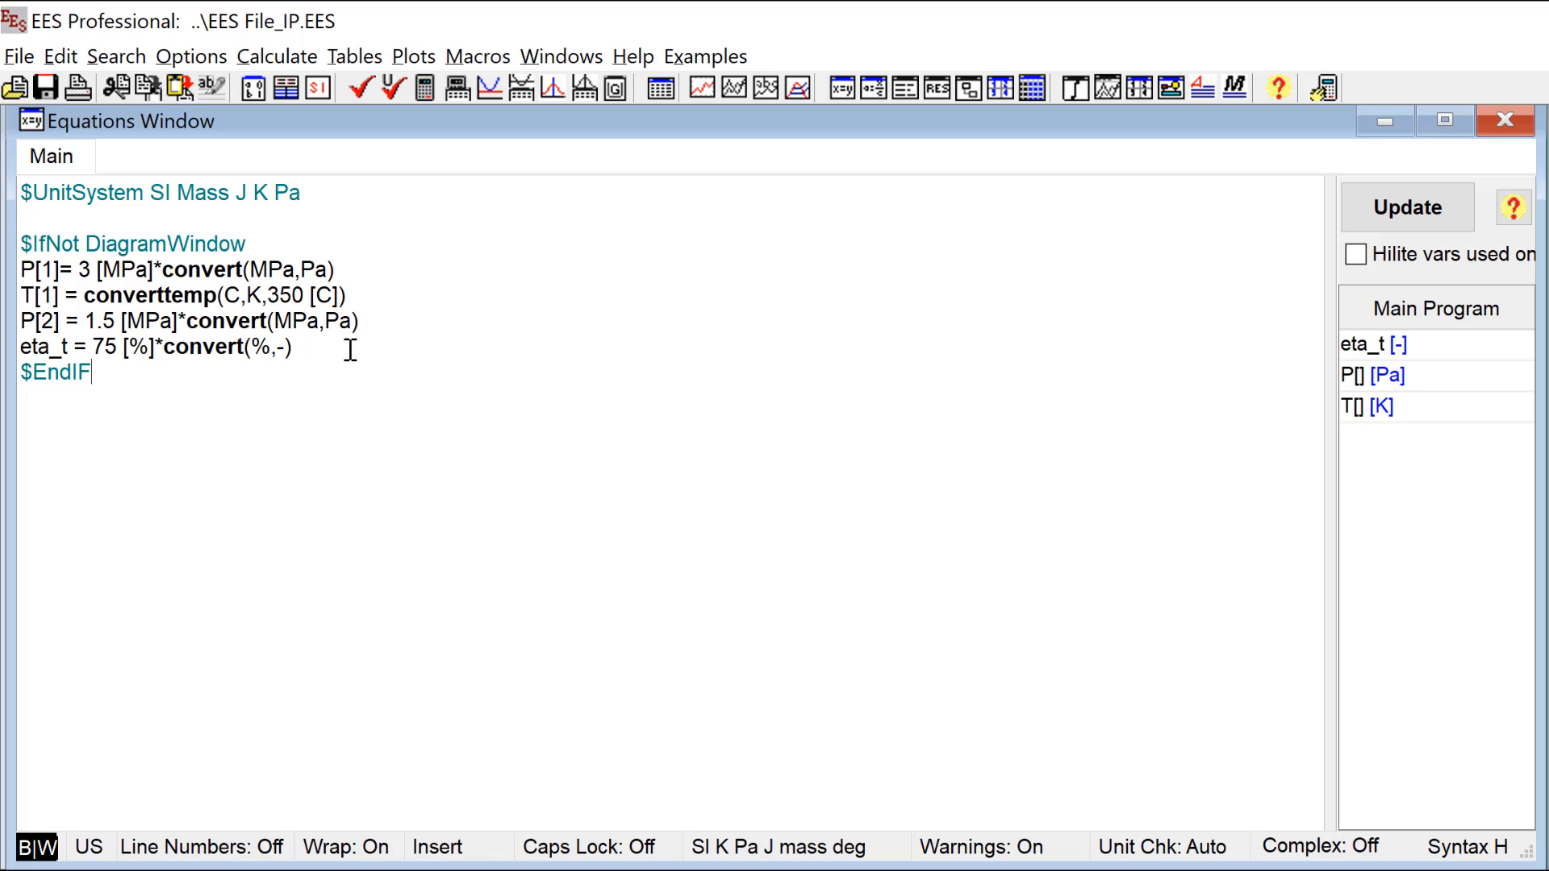
pyautogui.press('Return')
pyautogui.press('F2')
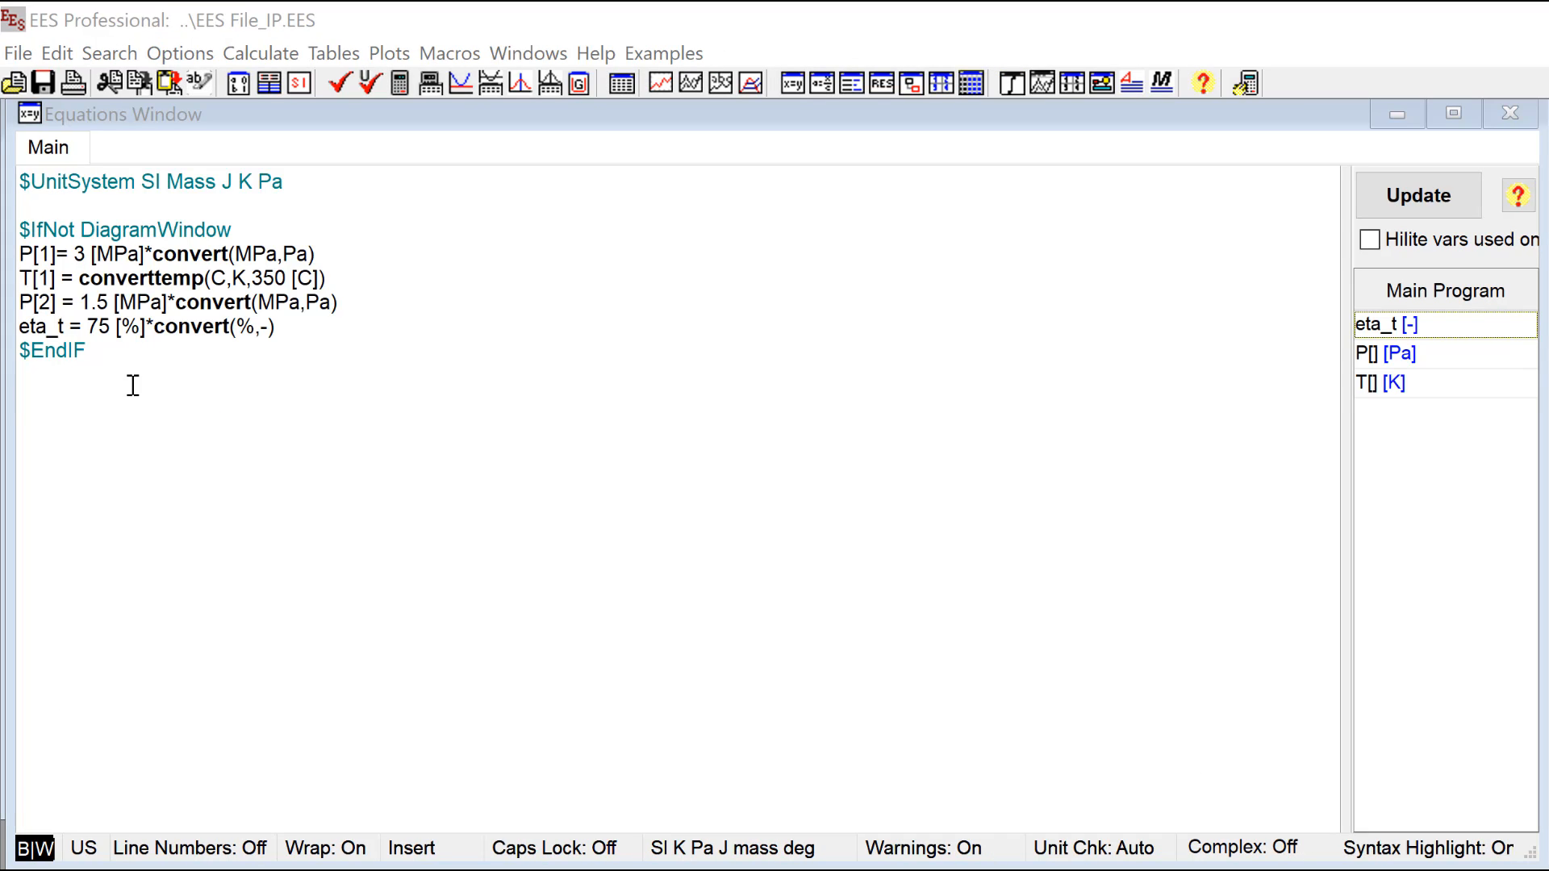
# Step: Below the $EndIF line, look up "water" among real fluids in the Substance Information dialog and select Water
pyautogui.click(133, 385)
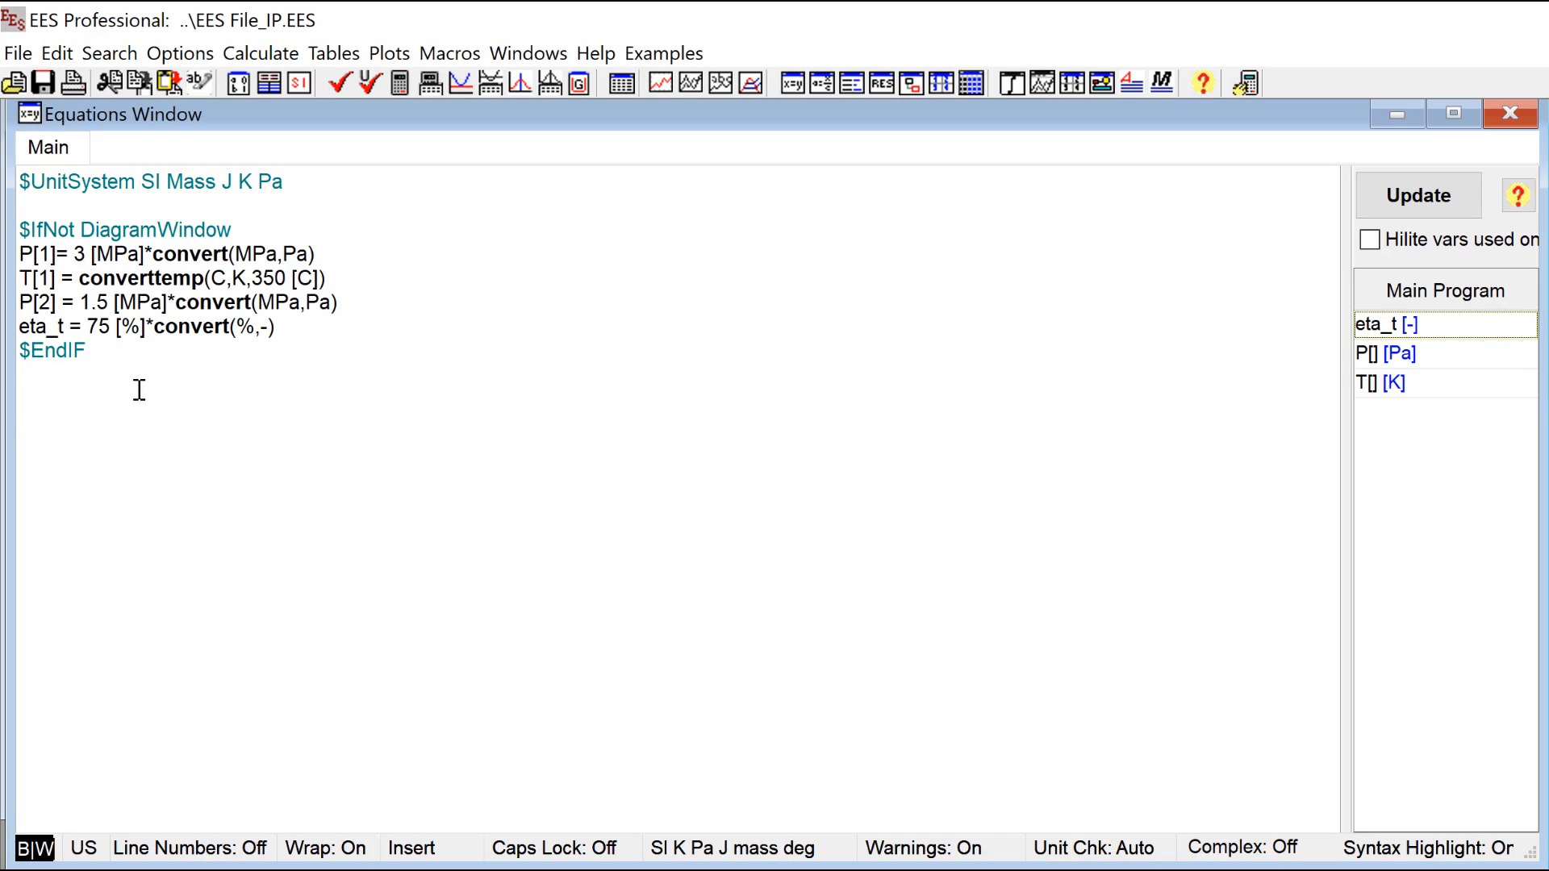
pyautogui.click(182, 53)
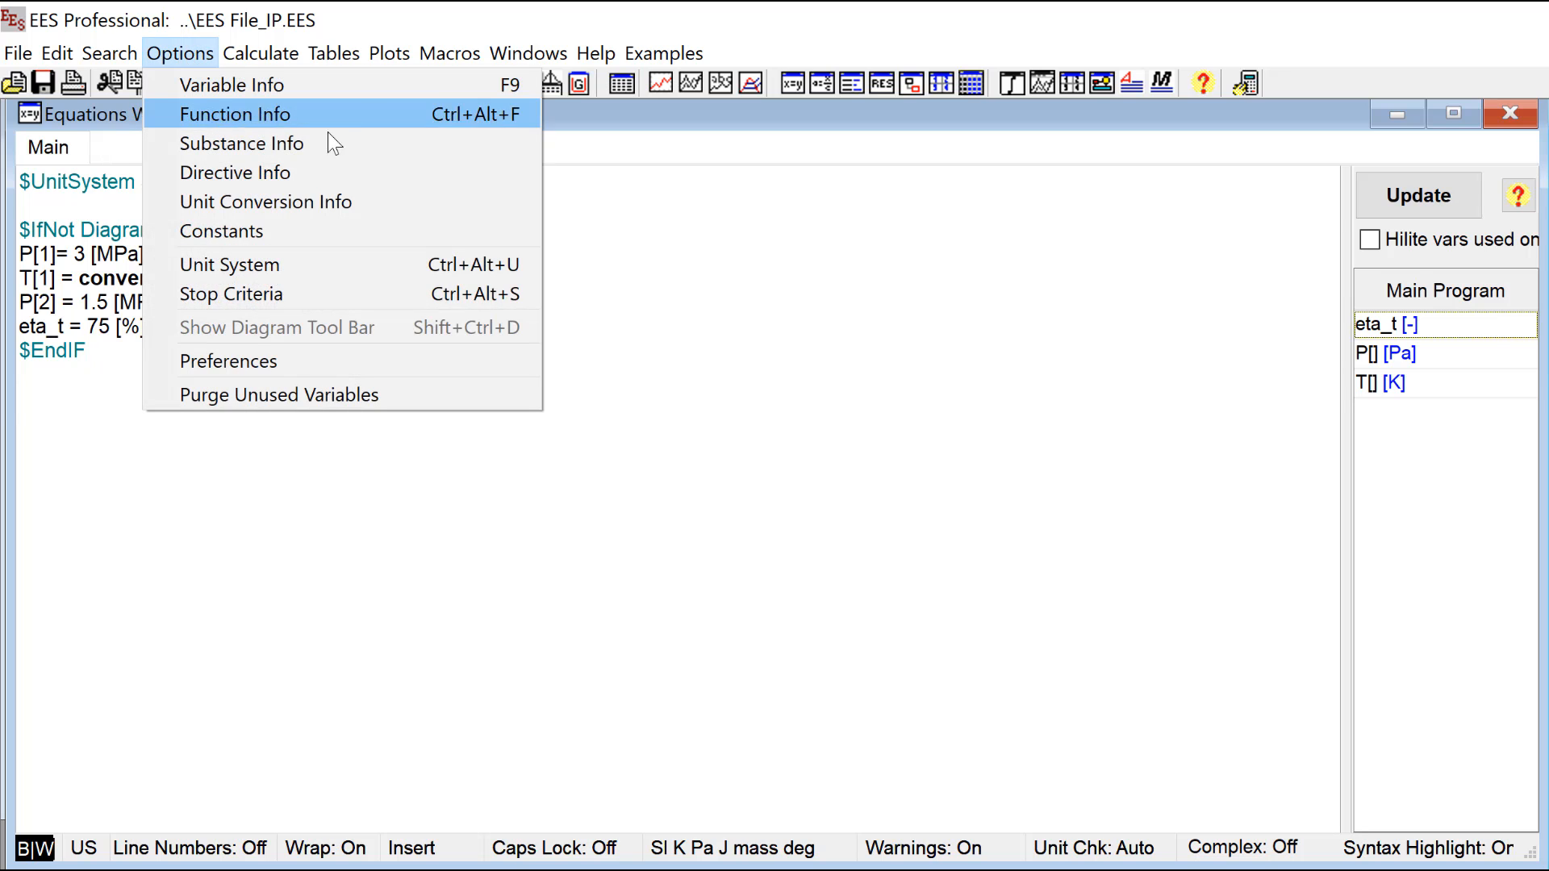
pyautogui.click(379, 142)
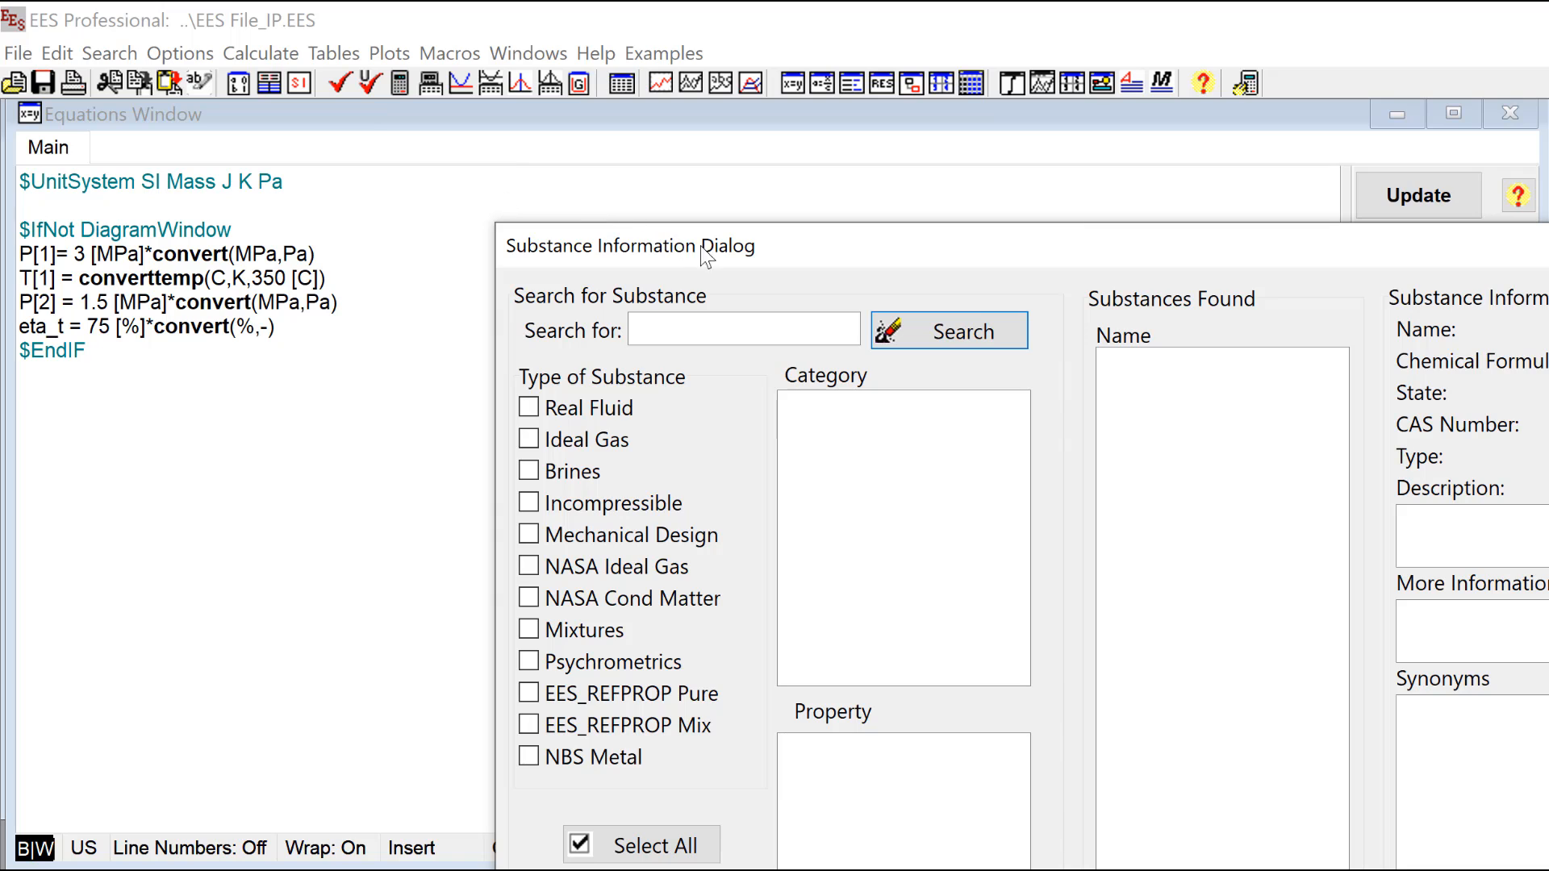
pyautogui.moveTo(705, 246); pyautogui.dragTo(207, 29)
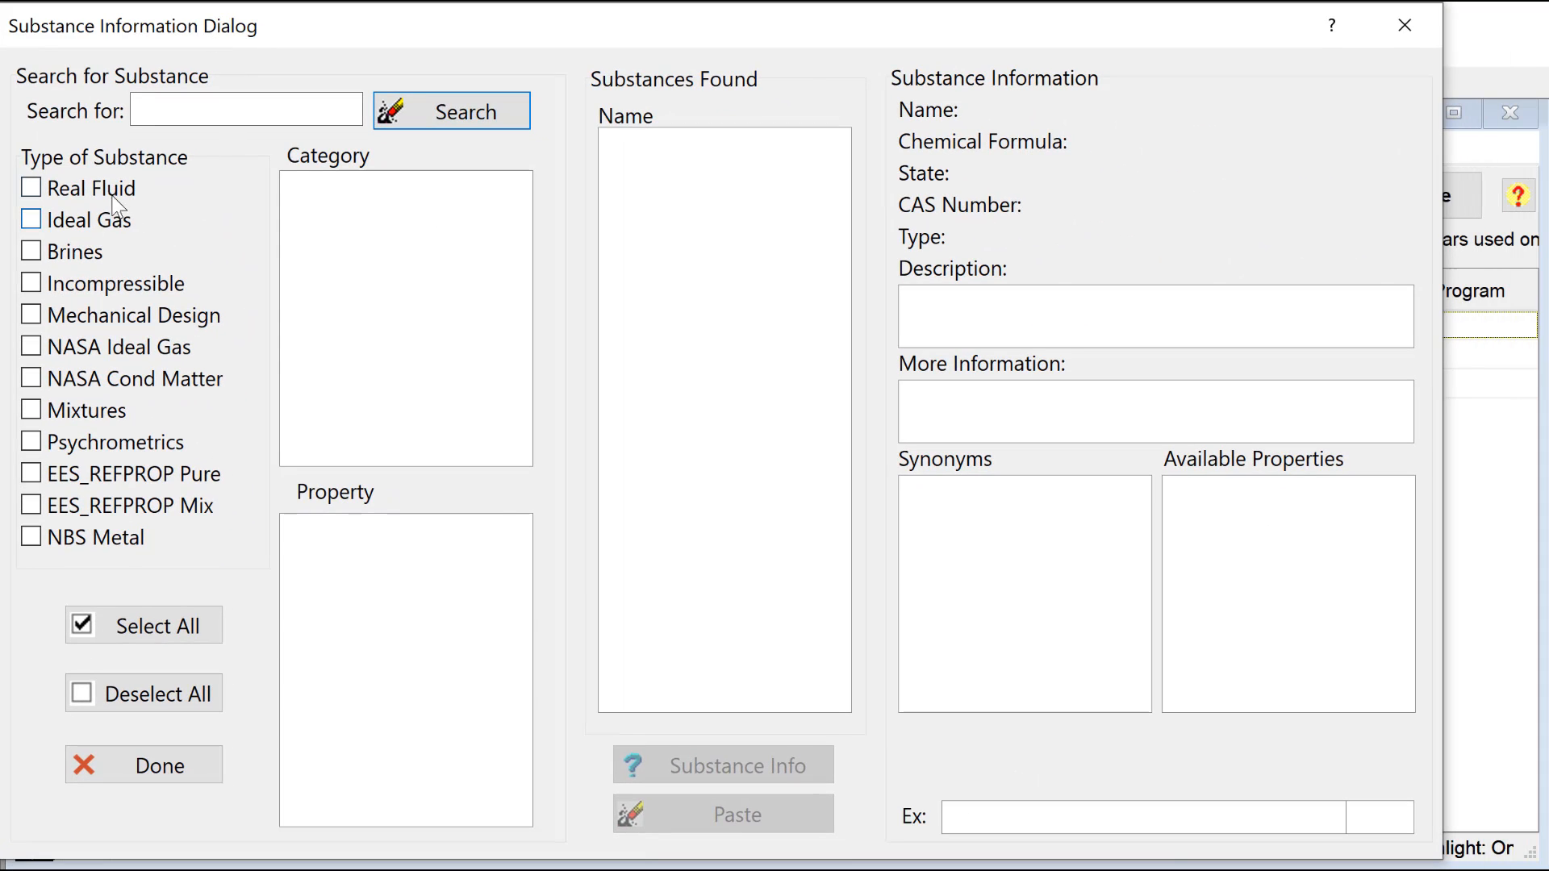
pyautogui.click(226, 111)
pyautogui.write('water')
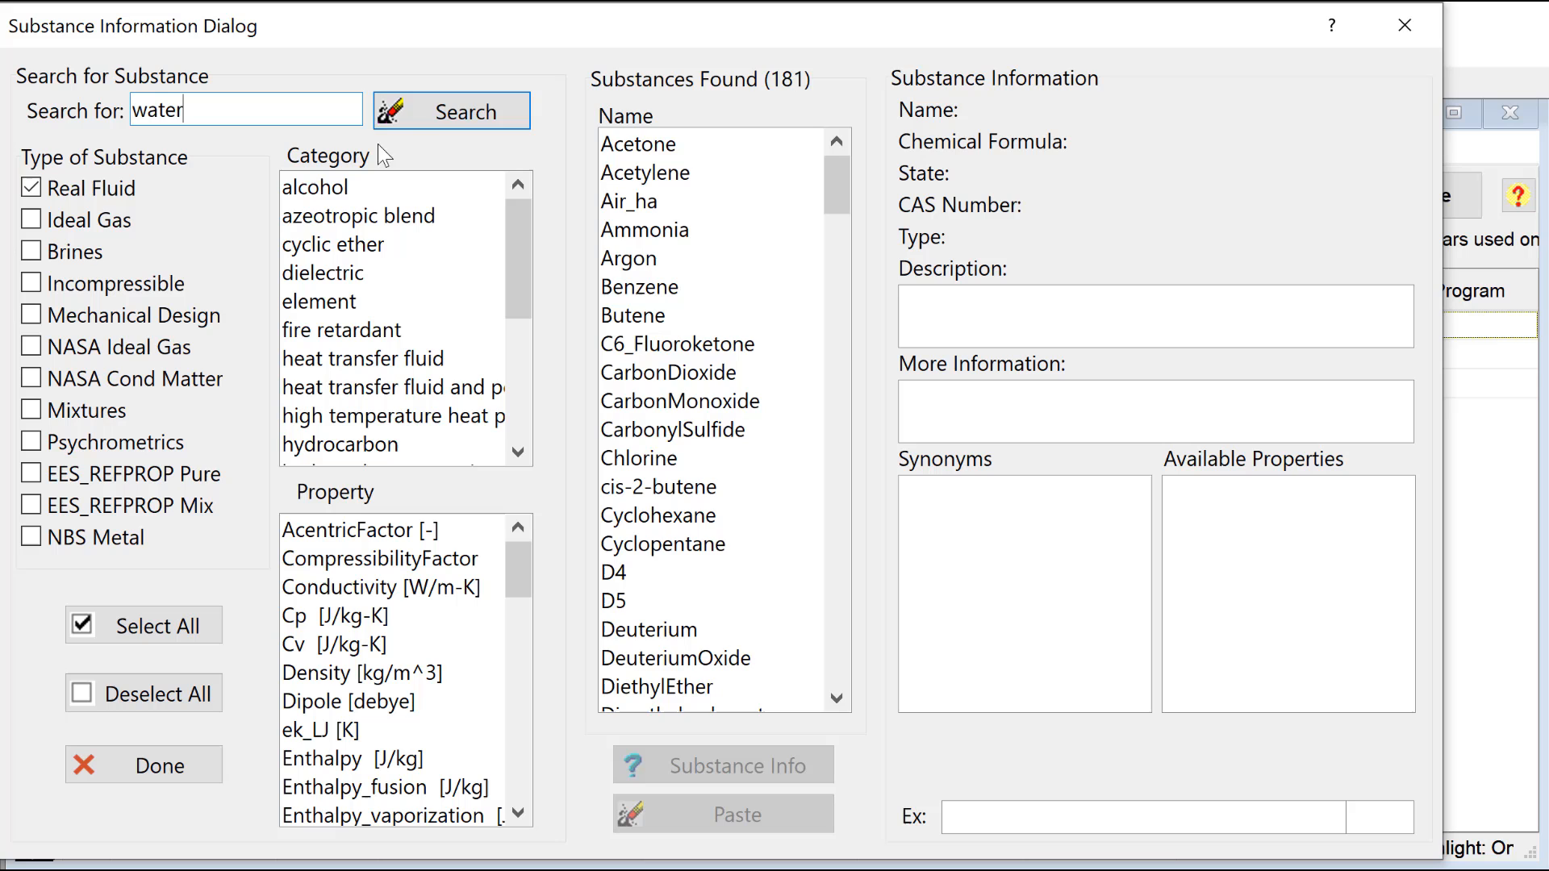
pyautogui.click(422, 119)
pyautogui.click(621, 314)
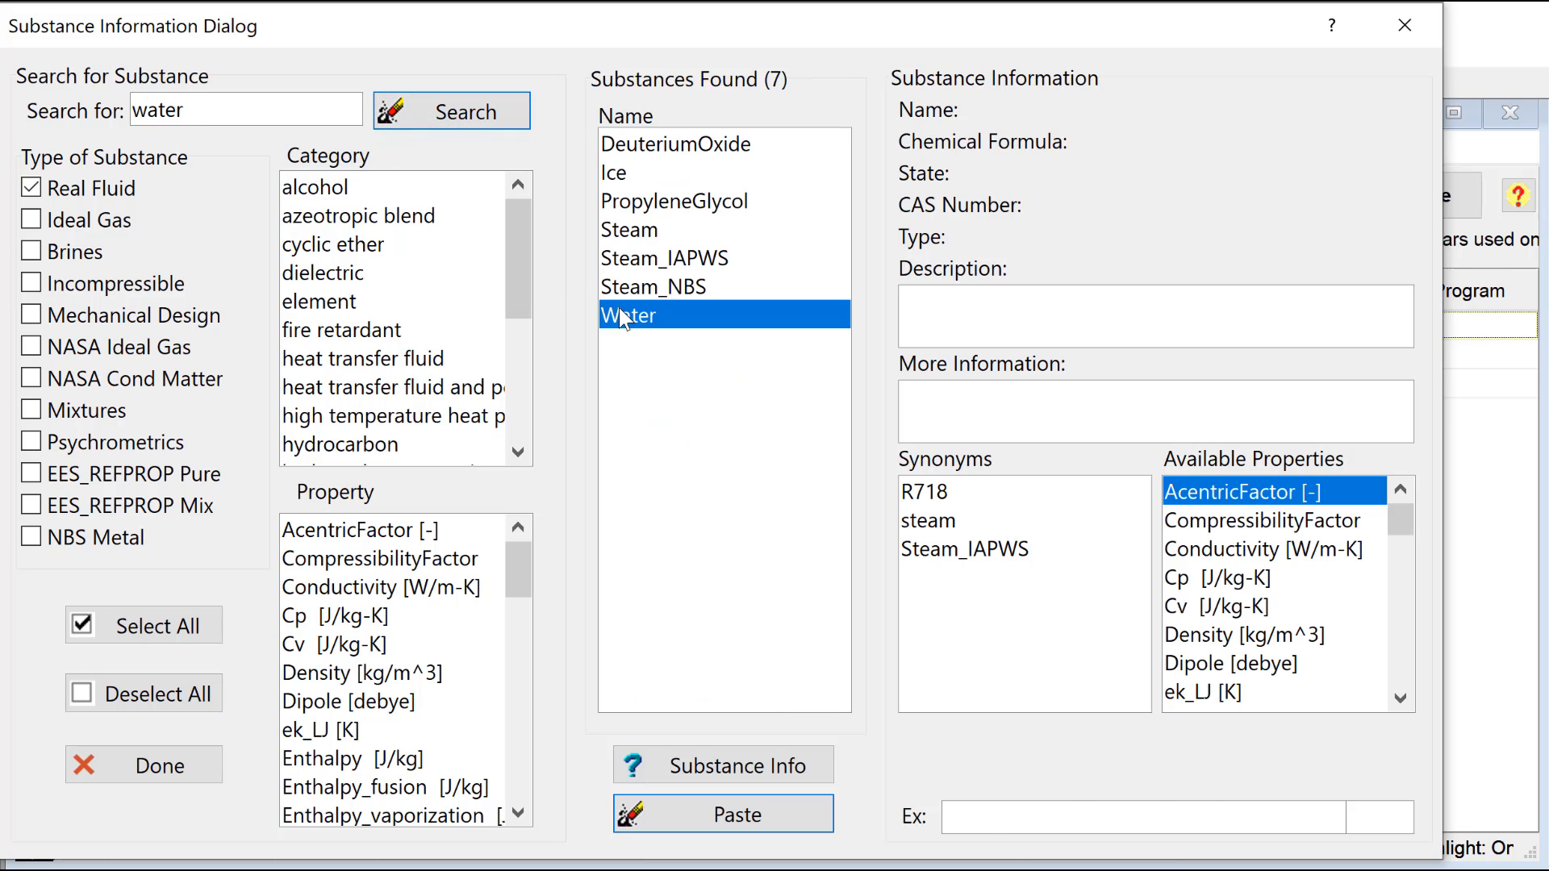
# Step: Insert the RealThermoProps call for Water from temperature and pressure, with array index [1], into the equations
pyautogui.moveTo(1410, 526); pyautogui.dragTo(1401, 628)
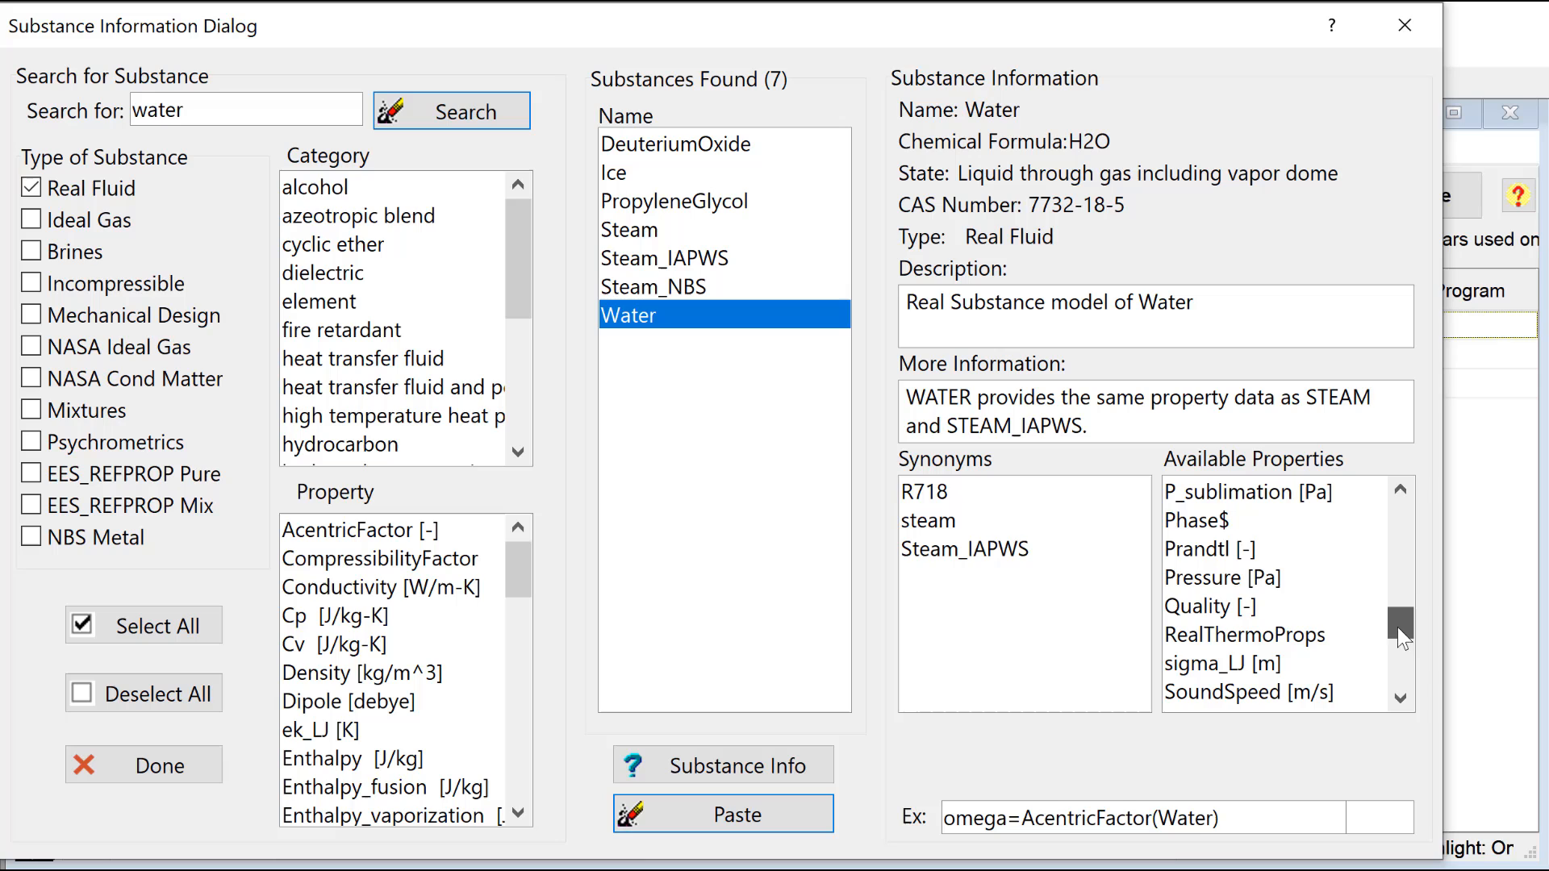
pyautogui.click(1315, 642)
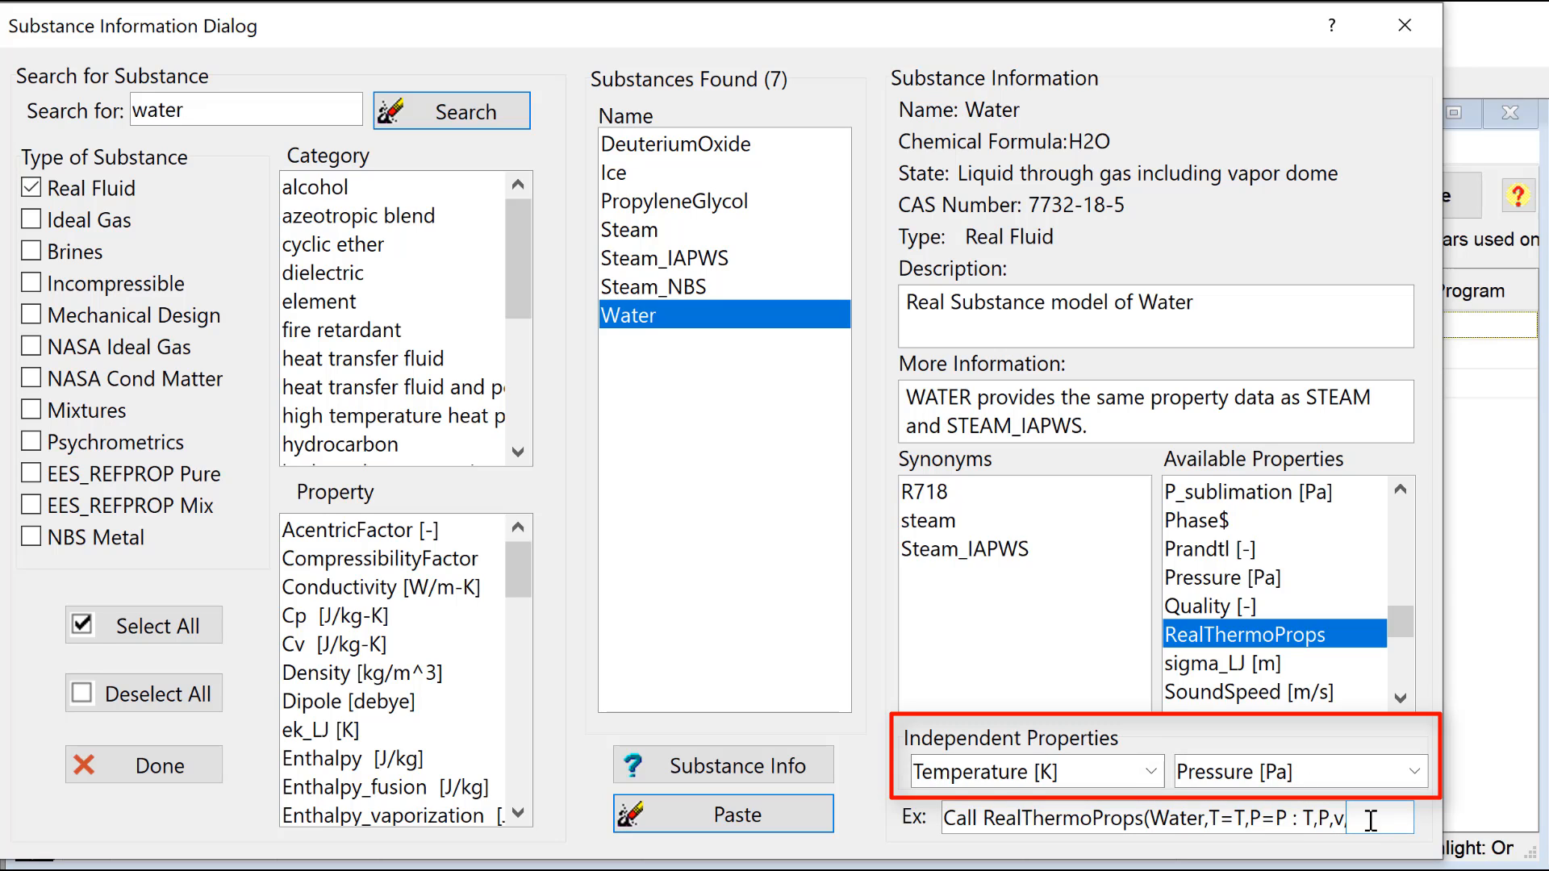
pyautogui.write('[1]')
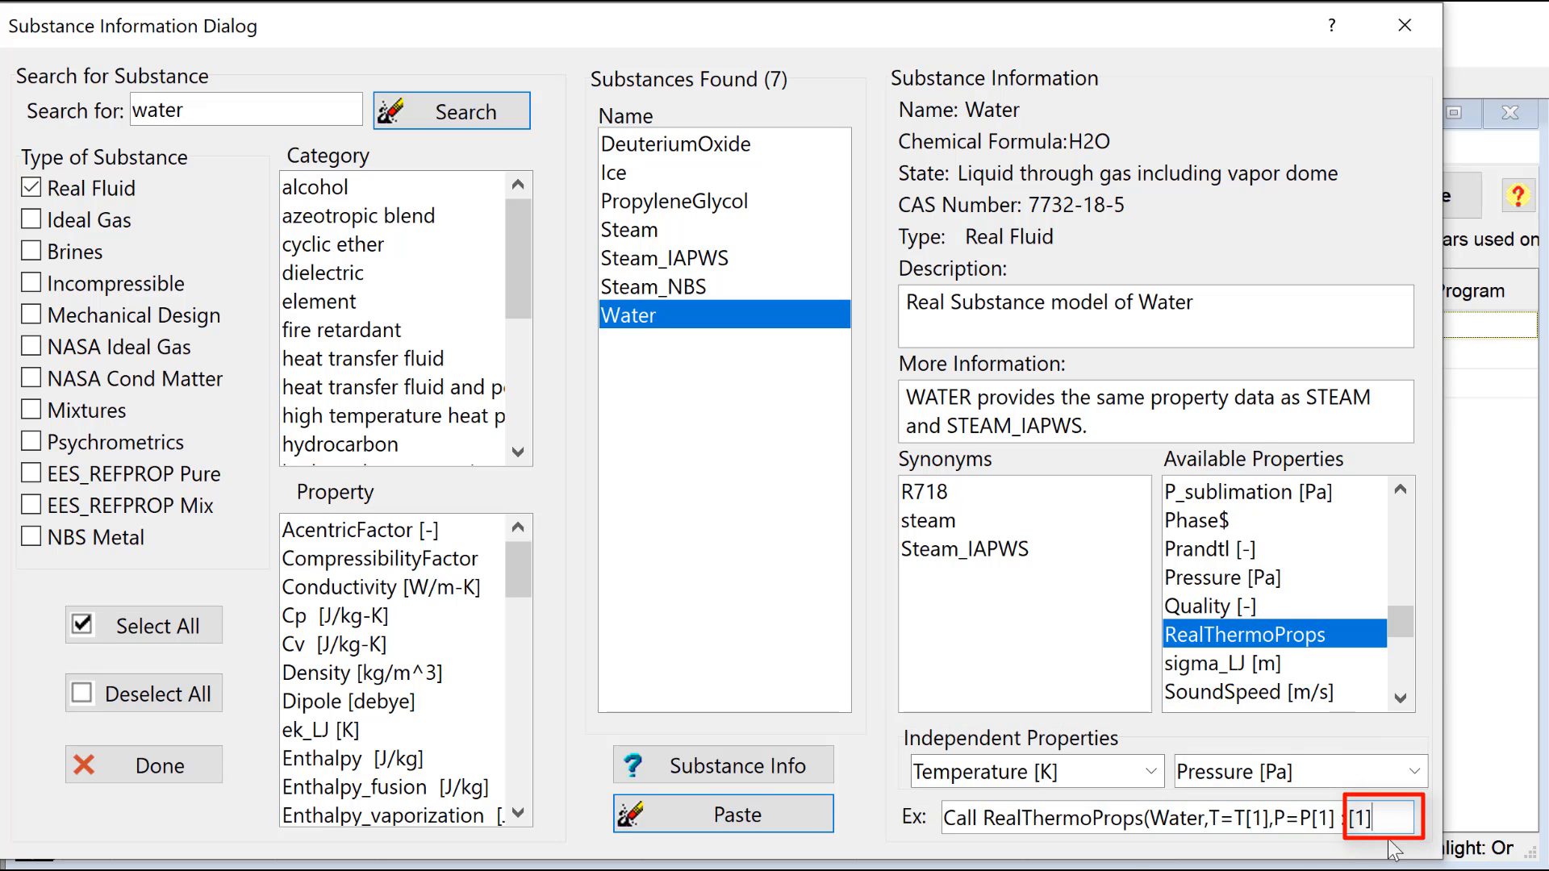
pyautogui.click(780, 829)
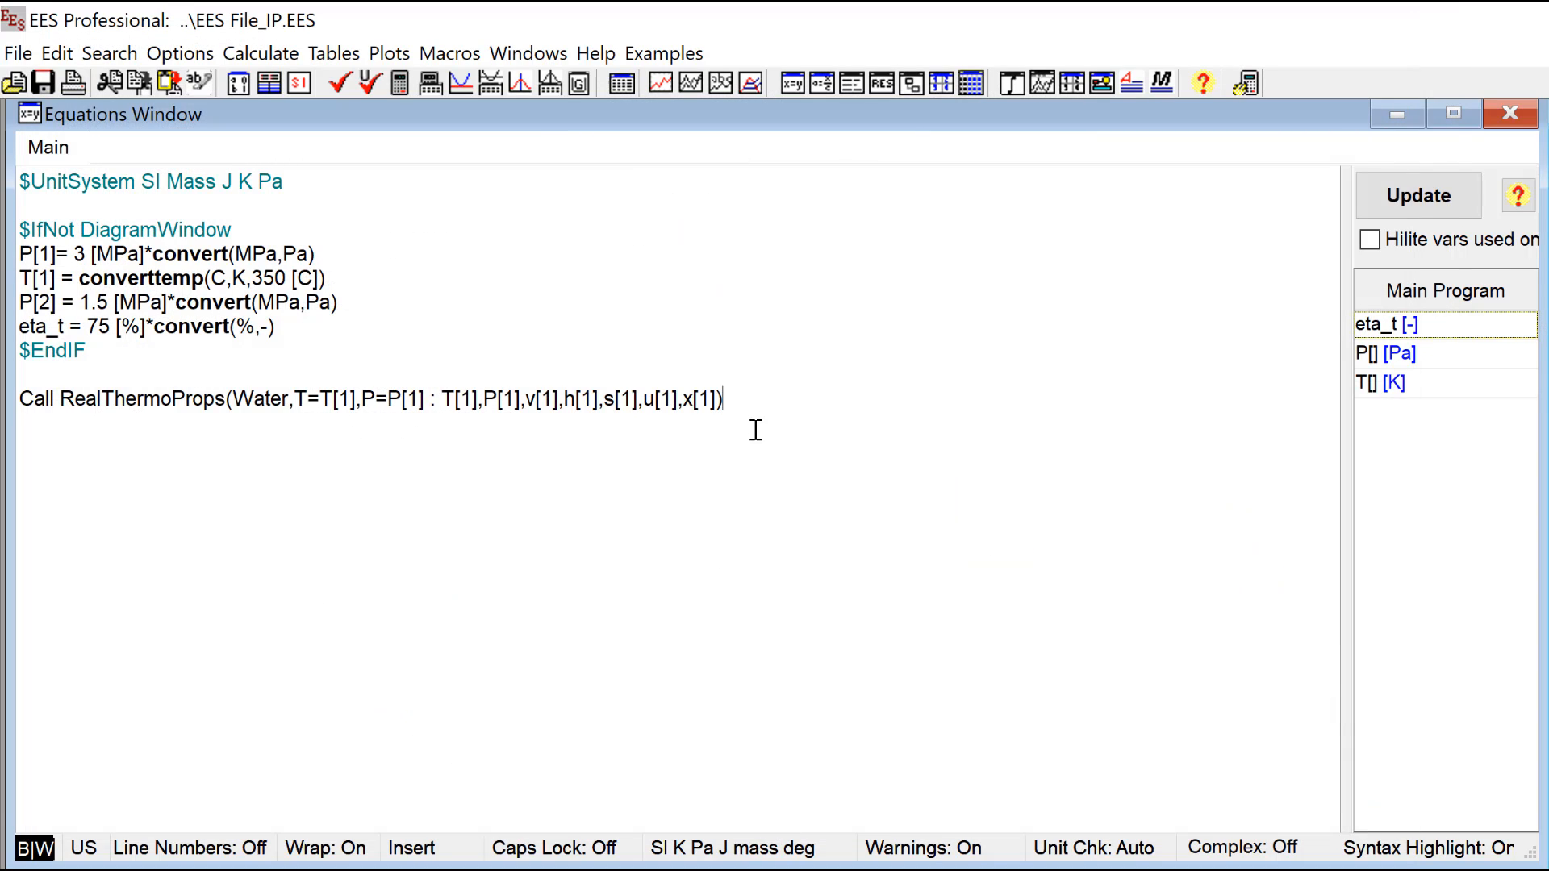
# Step: Solve the equations and enlarge the Arrays Table window until all its property columns fit
pyautogui.press('F2')
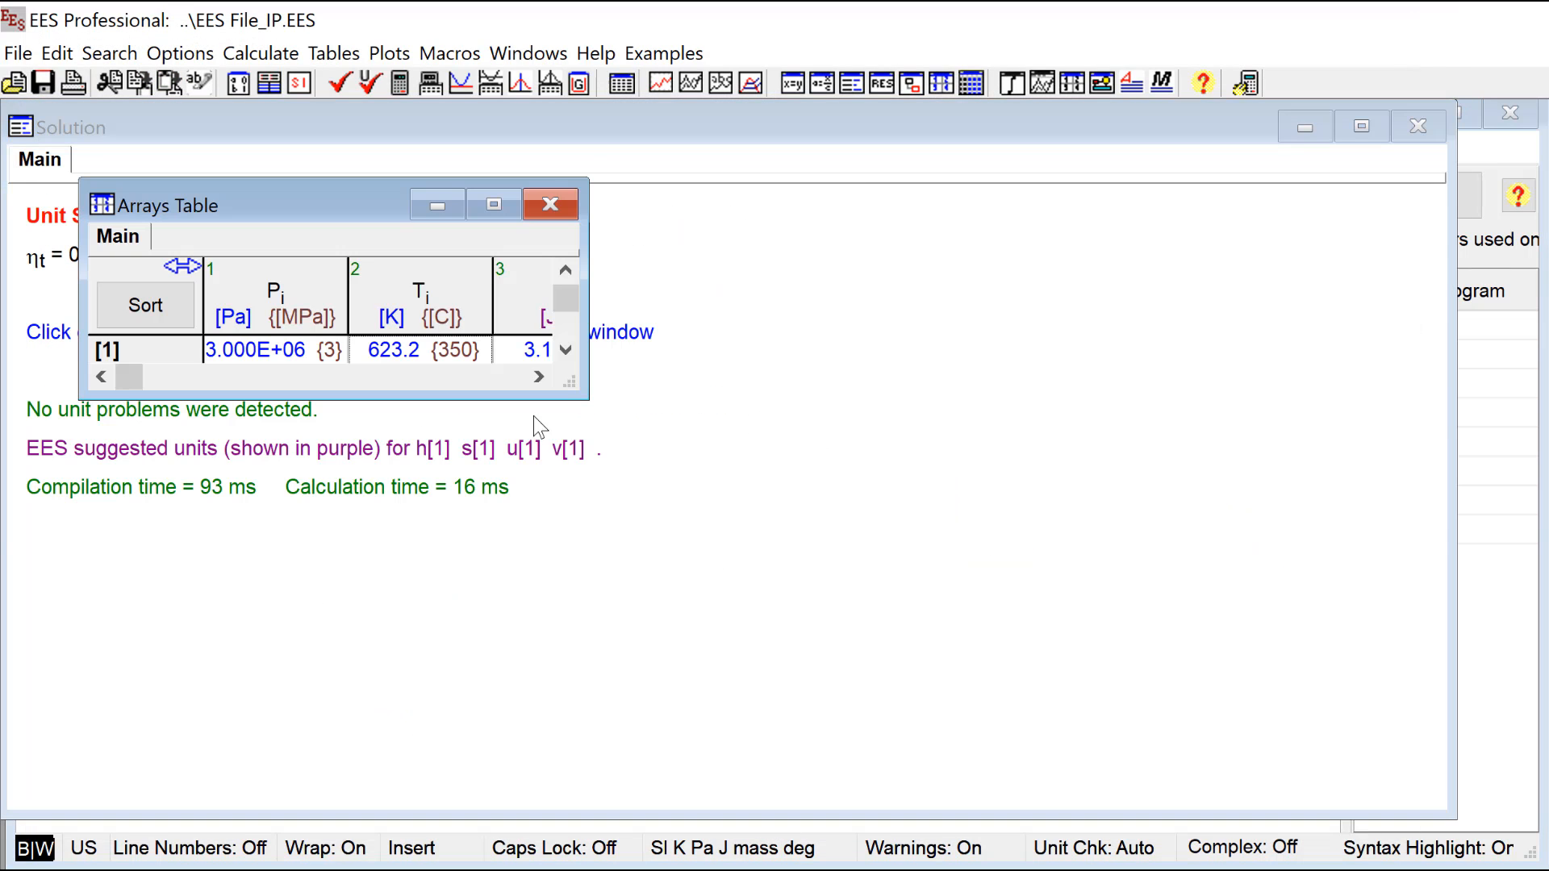
pyautogui.moveTo(589, 400); pyautogui.dragTo(1239, 529)
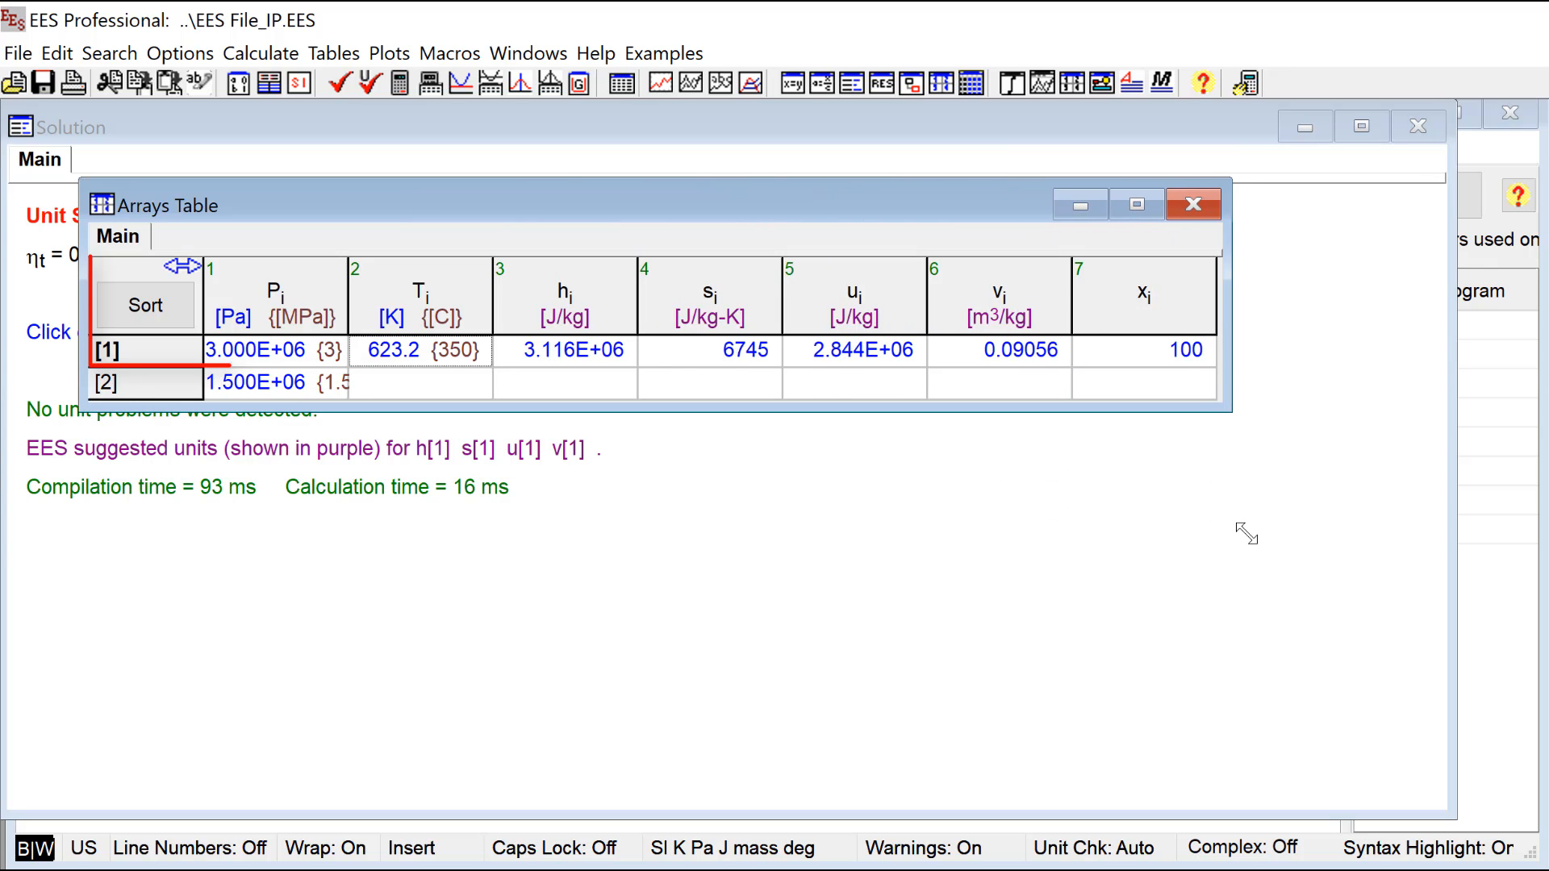
pyautogui.click(655, 733)
# Step: Below the RealThermoProps call, add the isentropic outlet enthalpy equation h_out_s = Enthalpy(Water,P=P[2],s=s[1])
pyautogui.click(658, 827)
pyautogui.write('h_out')
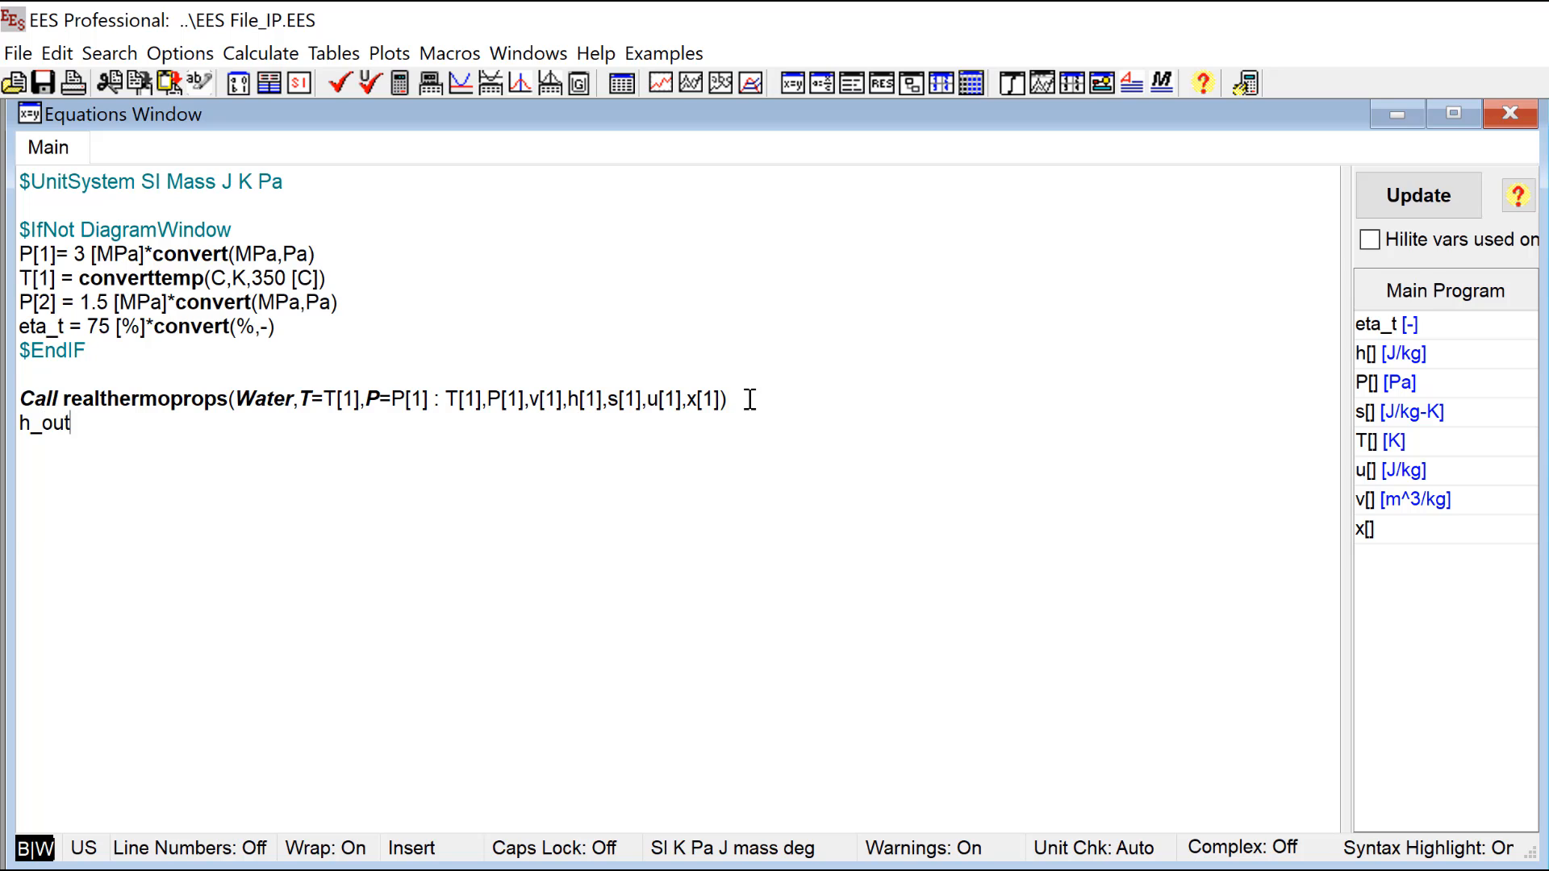
pyautogui.write('_s = Enthalpy(Water,')
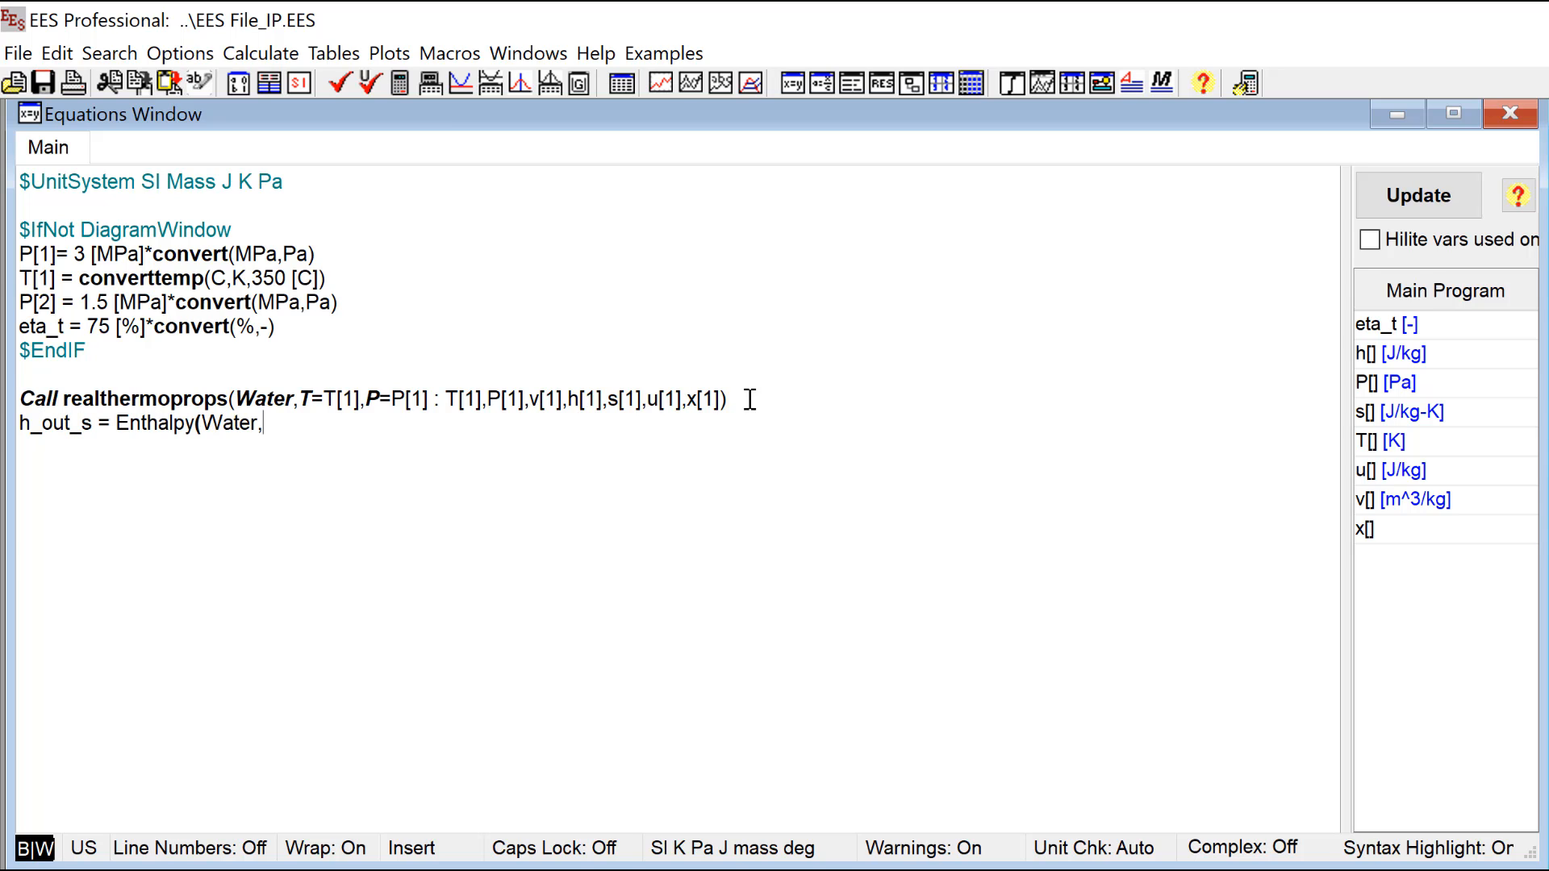
pyautogui.write('P=P[2],s=s[2')
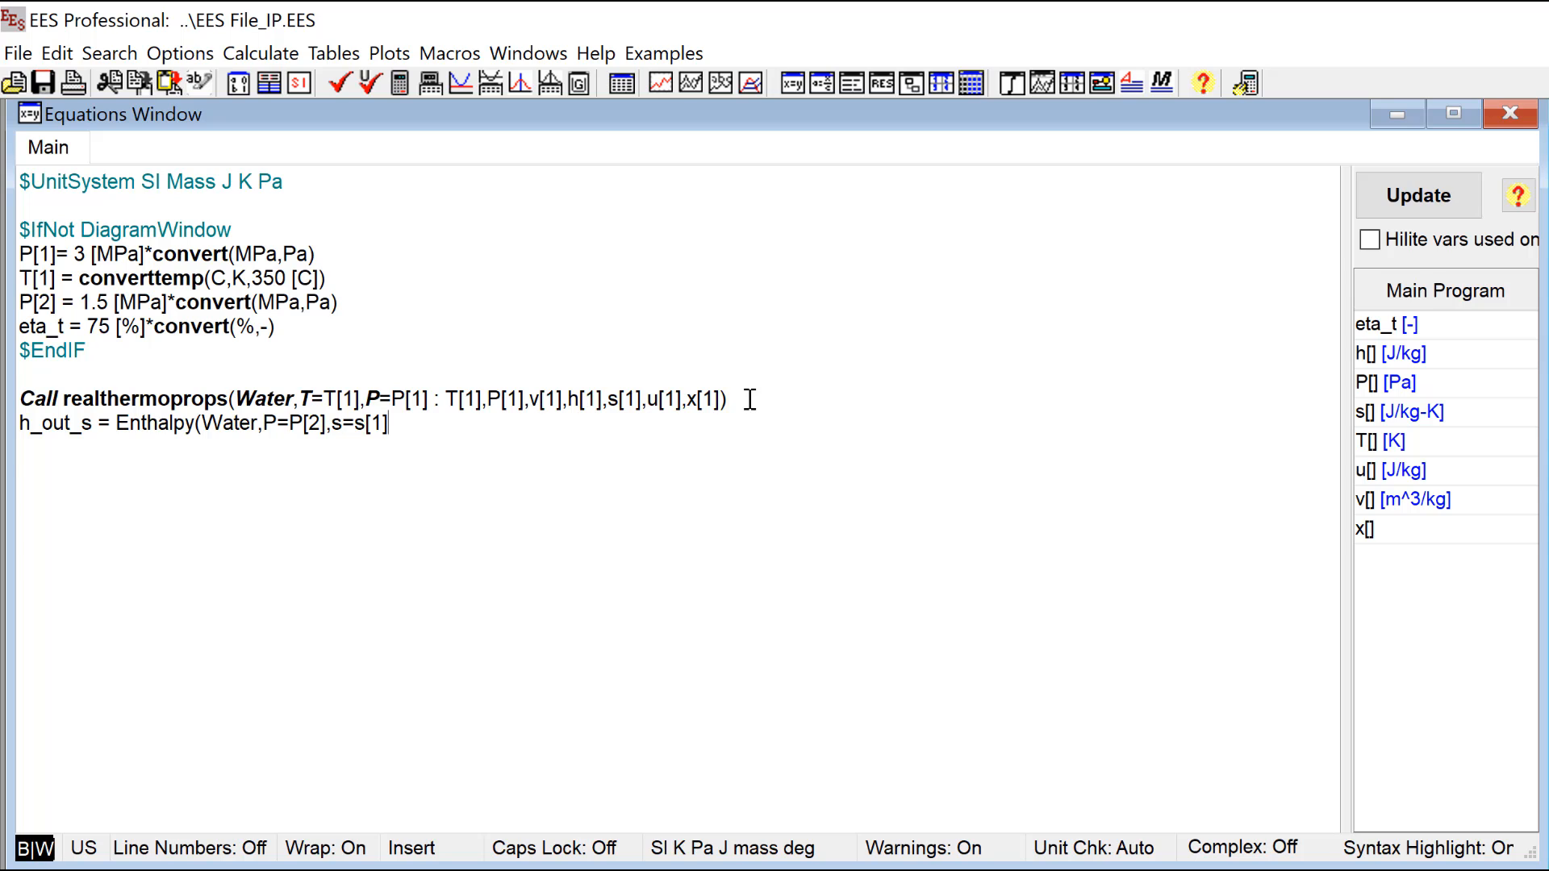
pyautogui.write('2] = h[1] - (h[1]-h_out_s)*eta_')
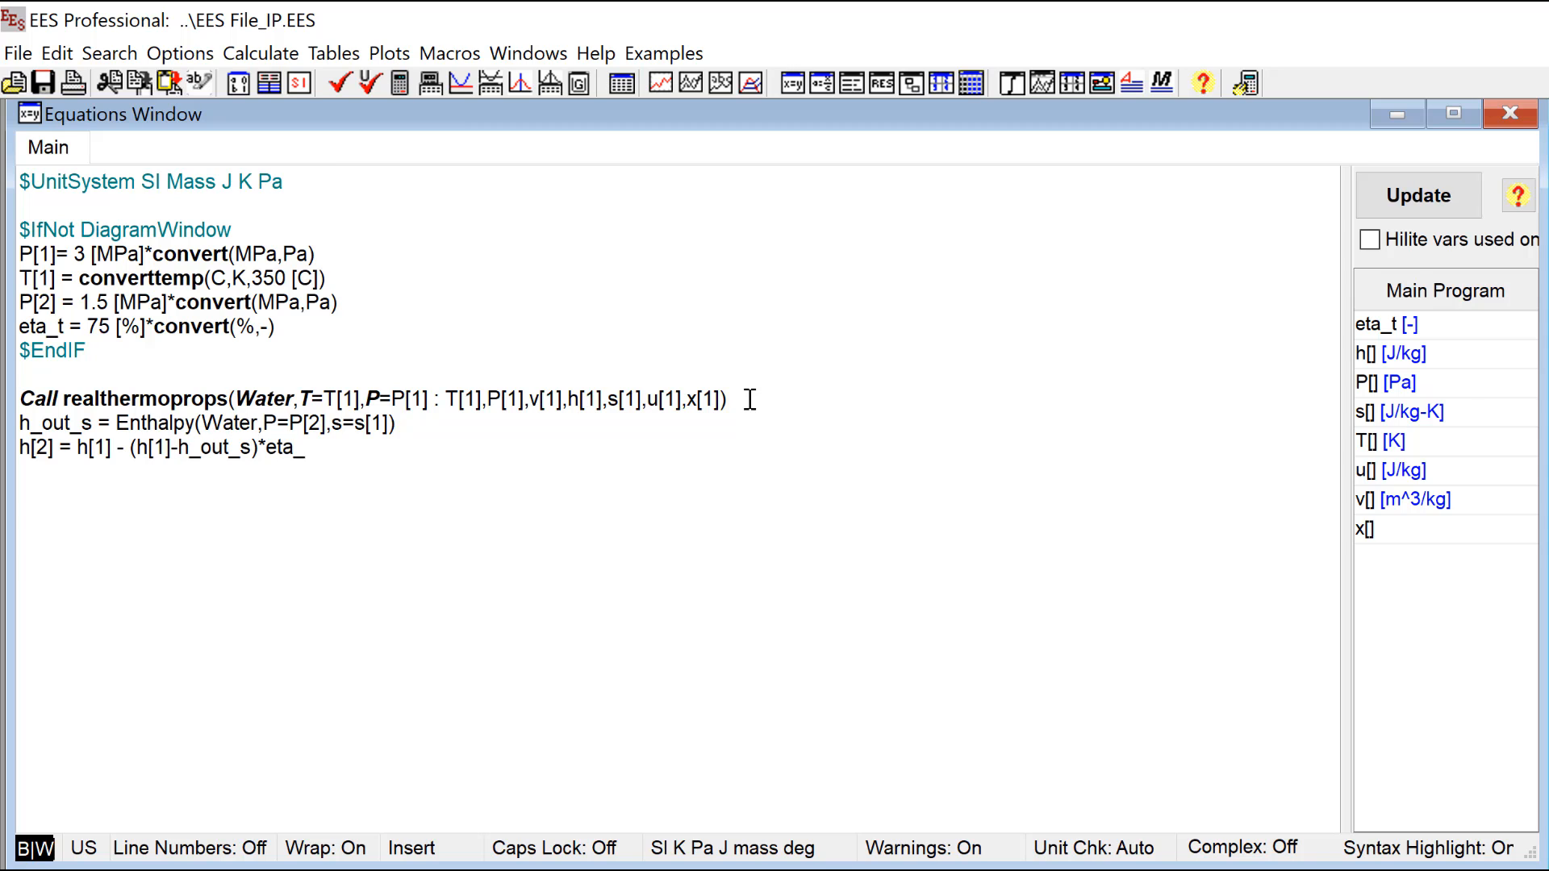
pyautogui.write('t')
# Step: Add the actual outlet enthalpy equation h[2] = h[1] - (h[1]-h_out_s)*eta_t and start a new line
pyautogui.press('Return')
# Step: Look up "water" among the real fluids in the Substance Information dialog again and select Water
pyautogui.click(180, 53)
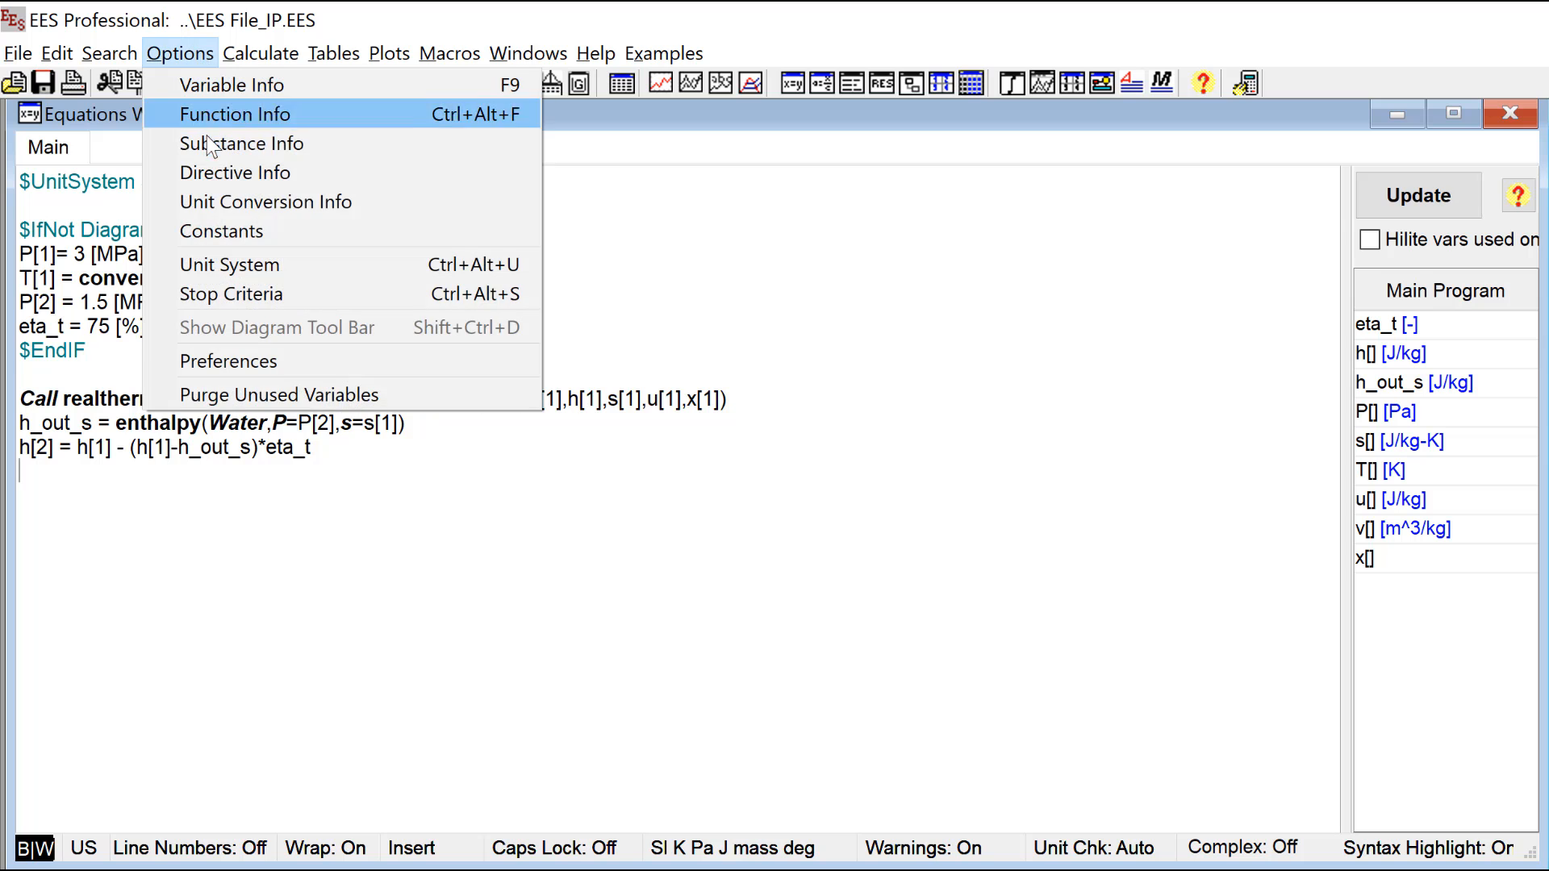
pyautogui.click(210, 143)
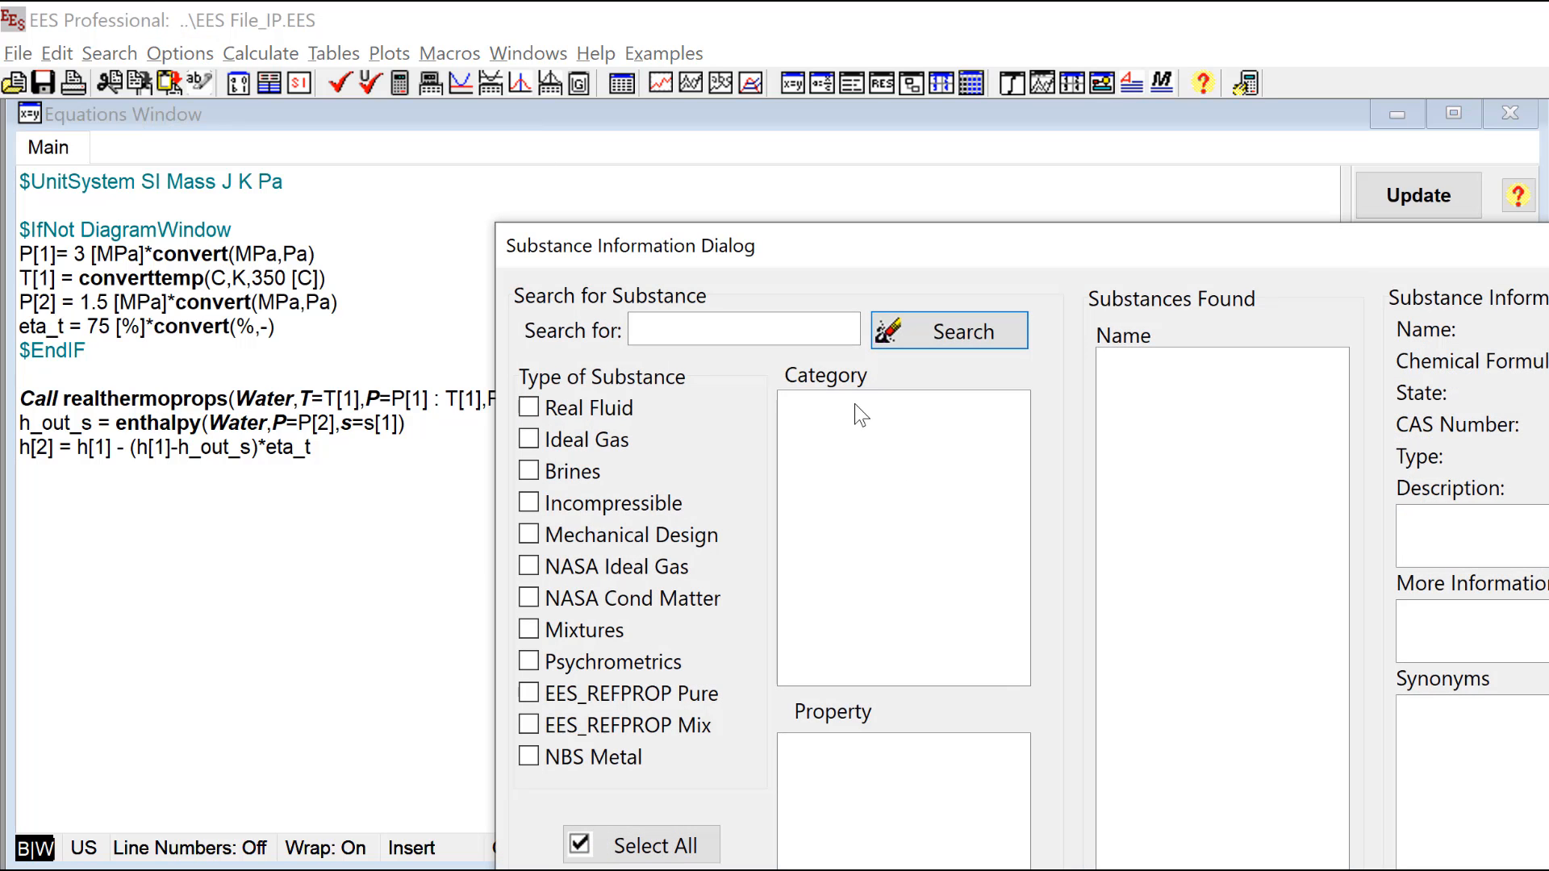
pyautogui.moveTo(677, 247); pyautogui.dragTo(184, 29)
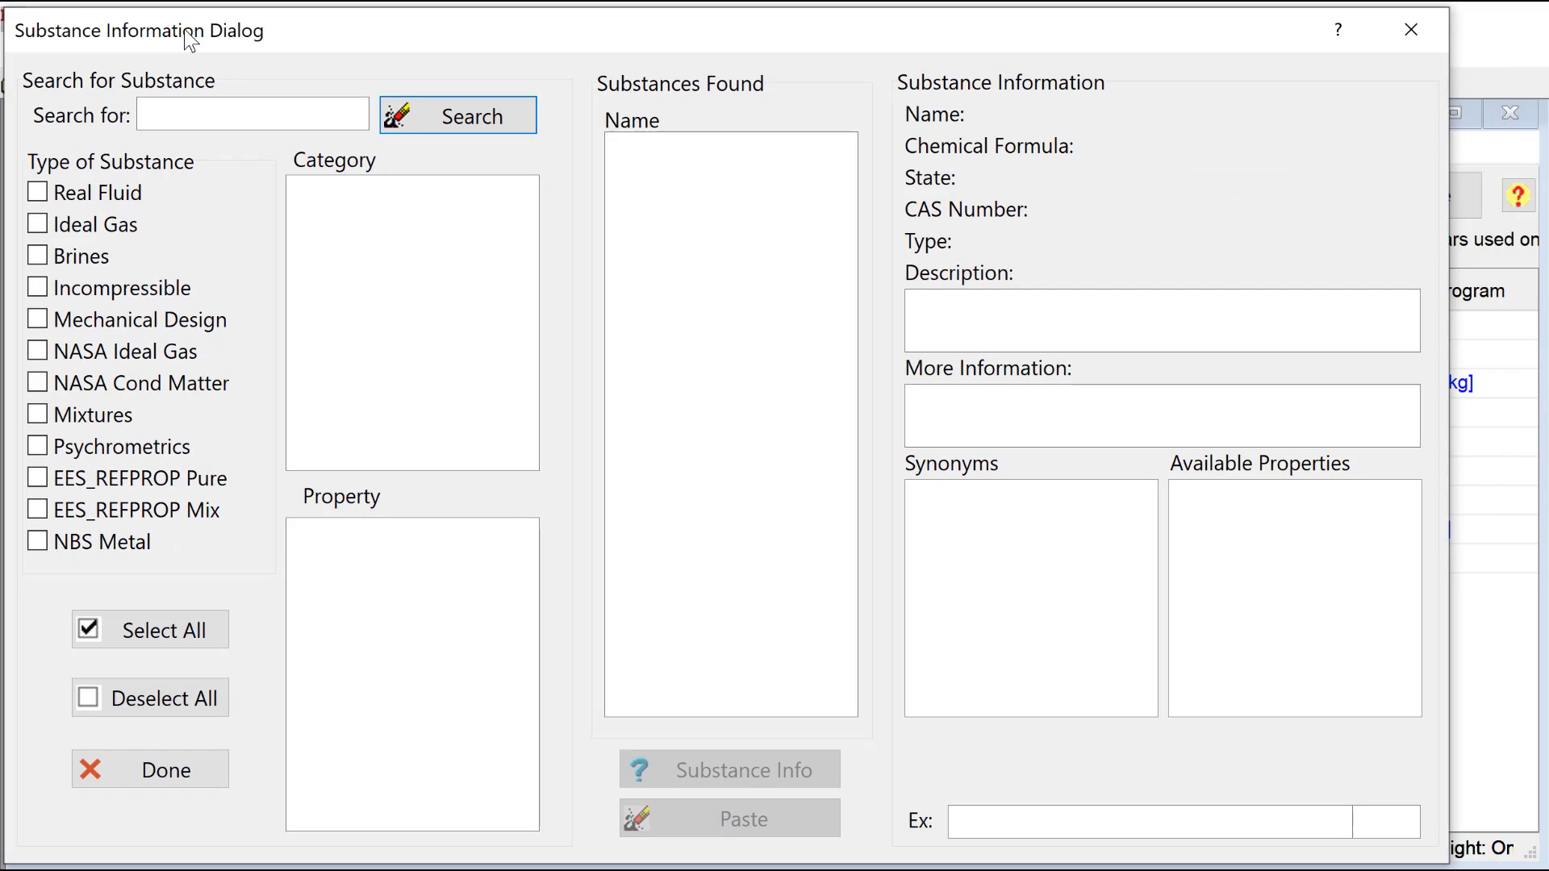
pyautogui.click(139, 197)
pyautogui.click(254, 112)
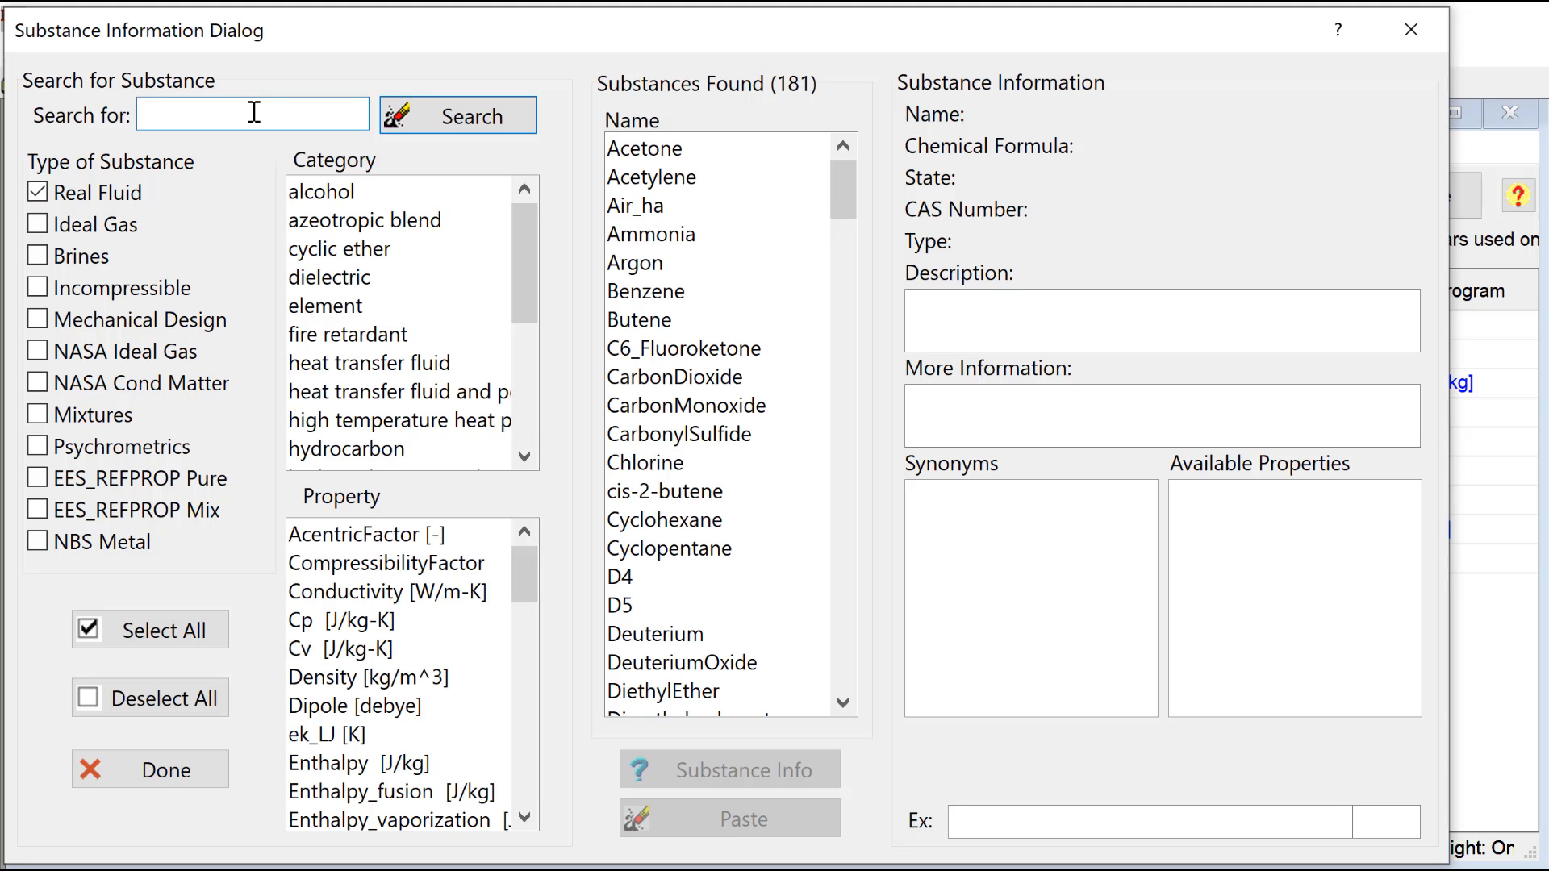
pyautogui.write('water')
pyautogui.click(476, 116)
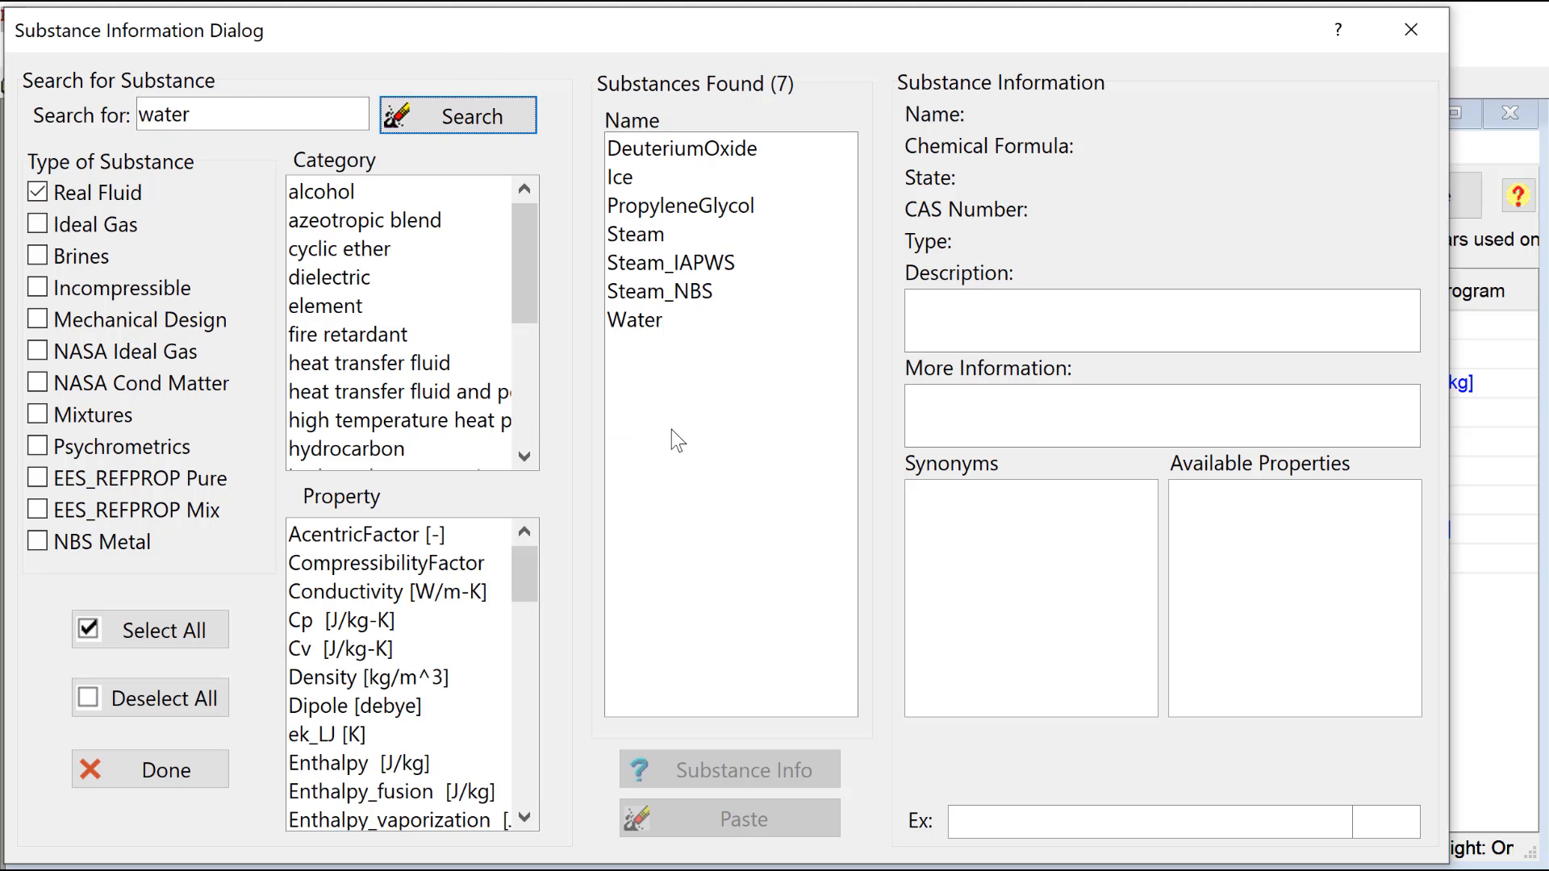
pyautogui.click(670, 322)
# Step: Insert the RealThermoProps call for Water from specific enthalpy and pressure, with array index [2], into the equations
pyautogui.moveTo(1406, 517); pyautogui.dragTo(1406, 642)
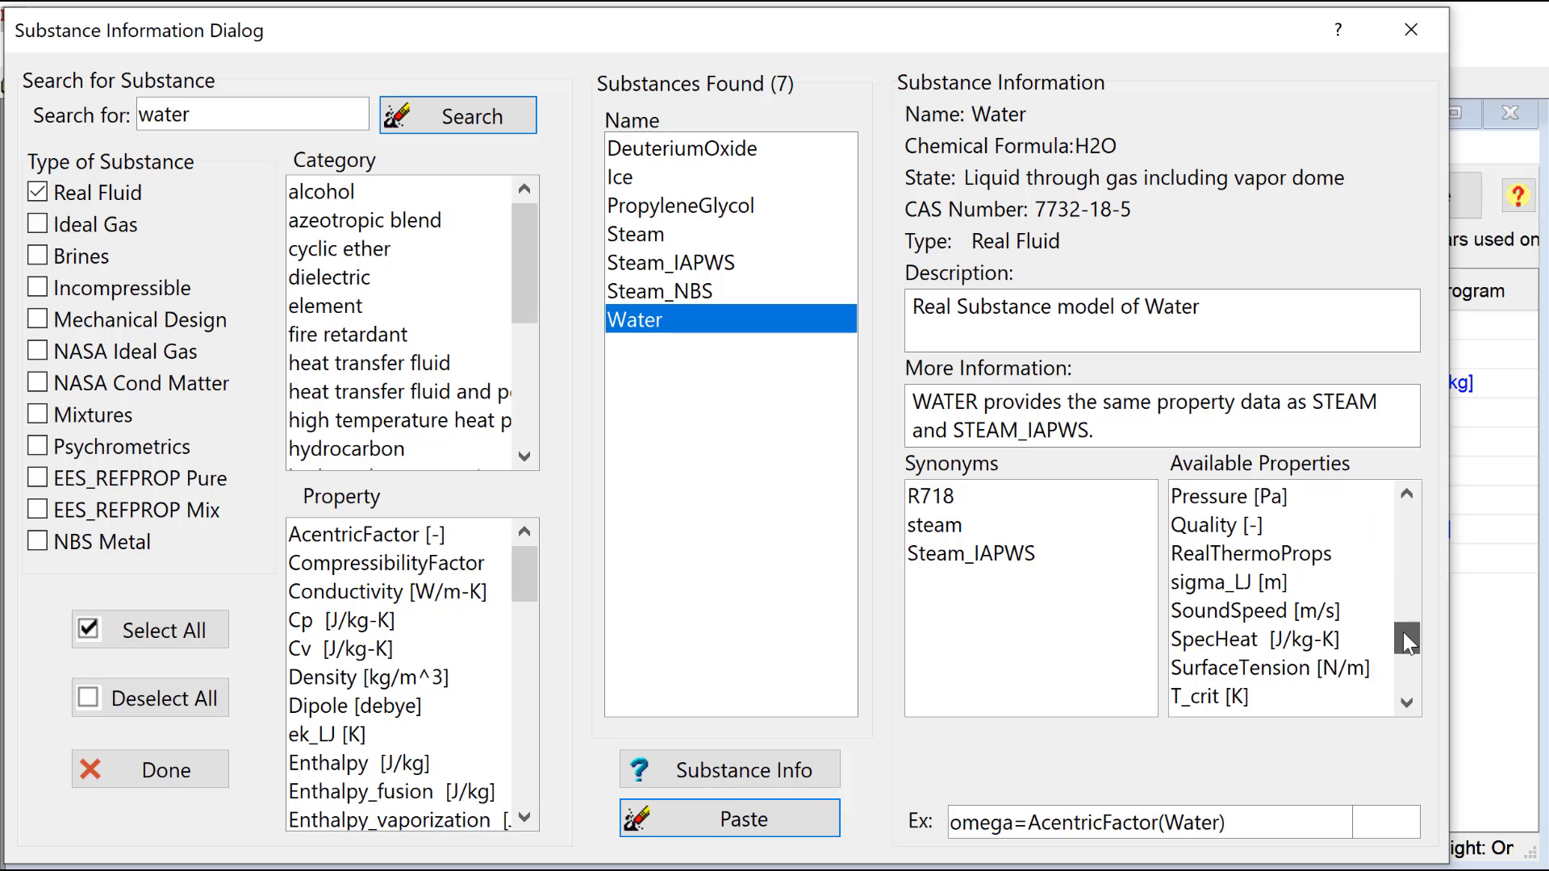
pyautogui.click(1299, 554)
pyautogui.click(1155, 778)
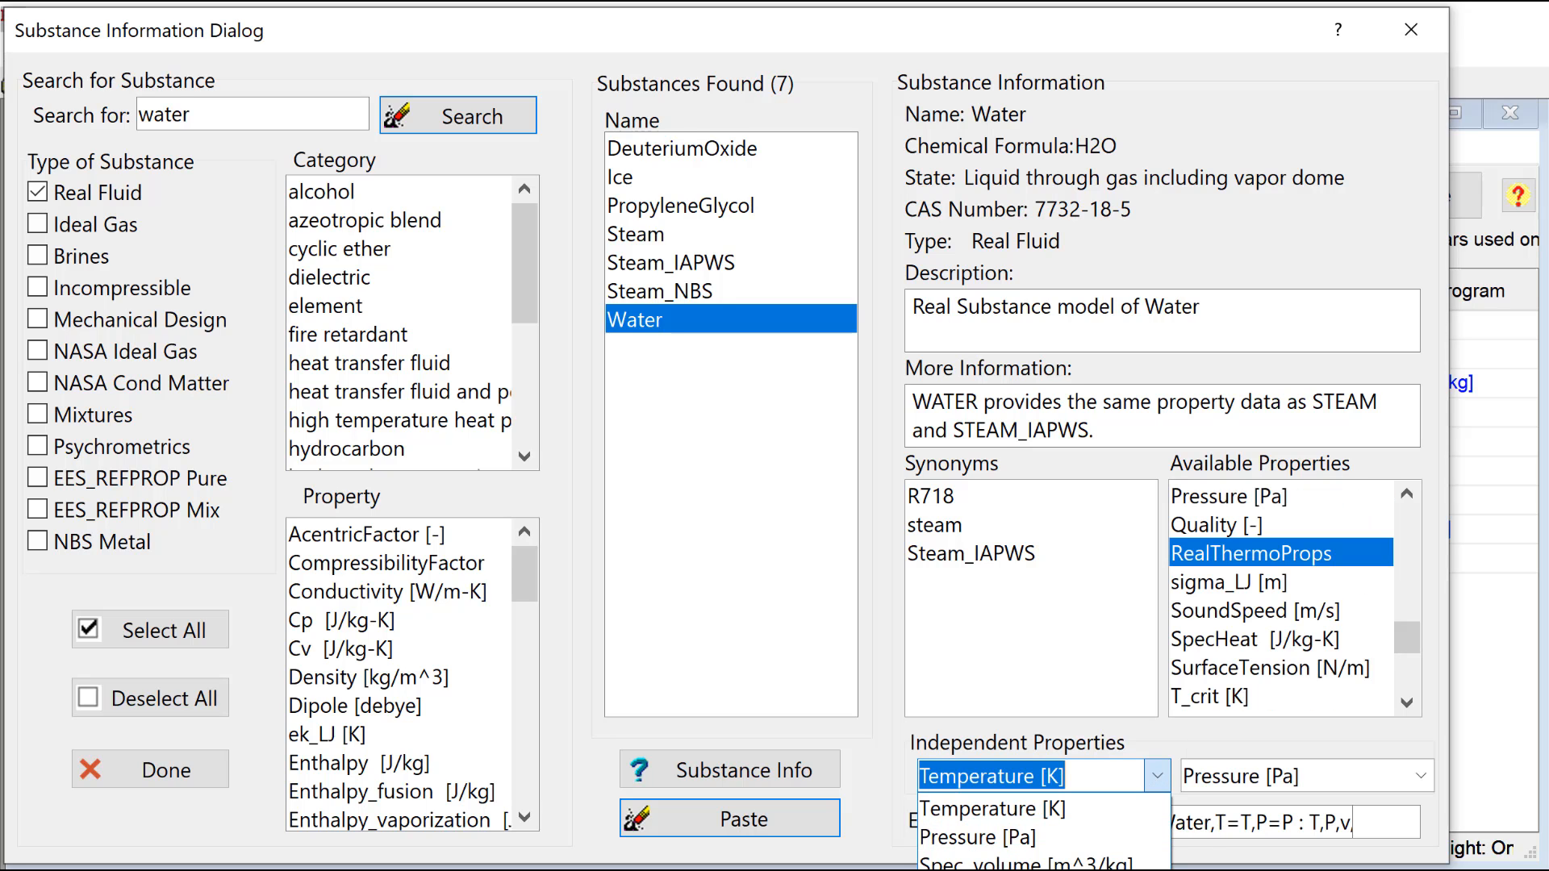
pyautogui.click(1008, 870)
pyautogui.click(1380, 821)
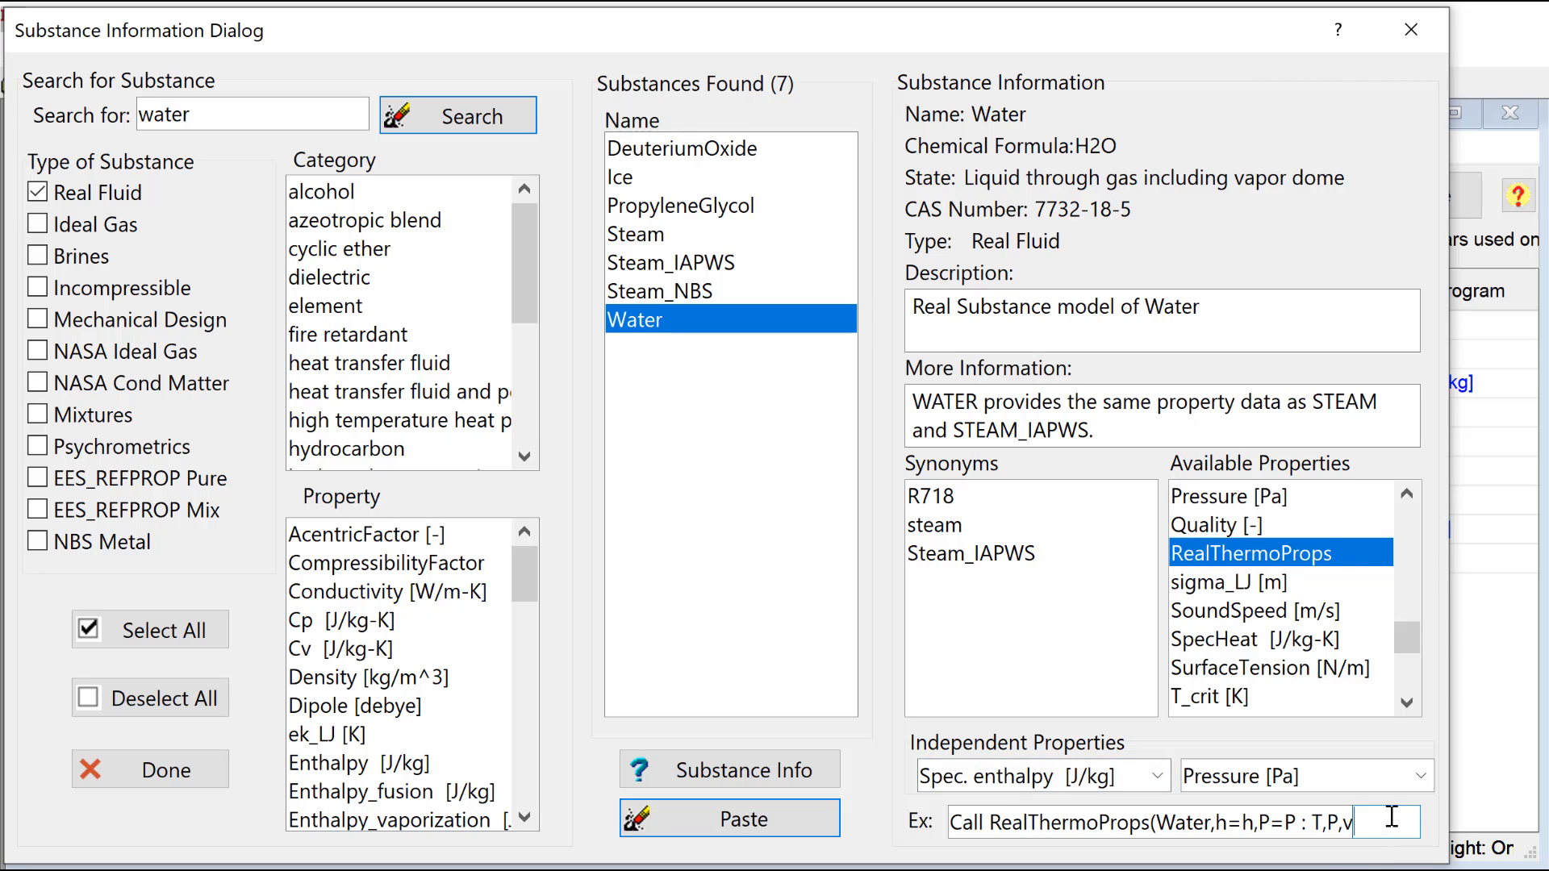
pyautogui.write('[2]')
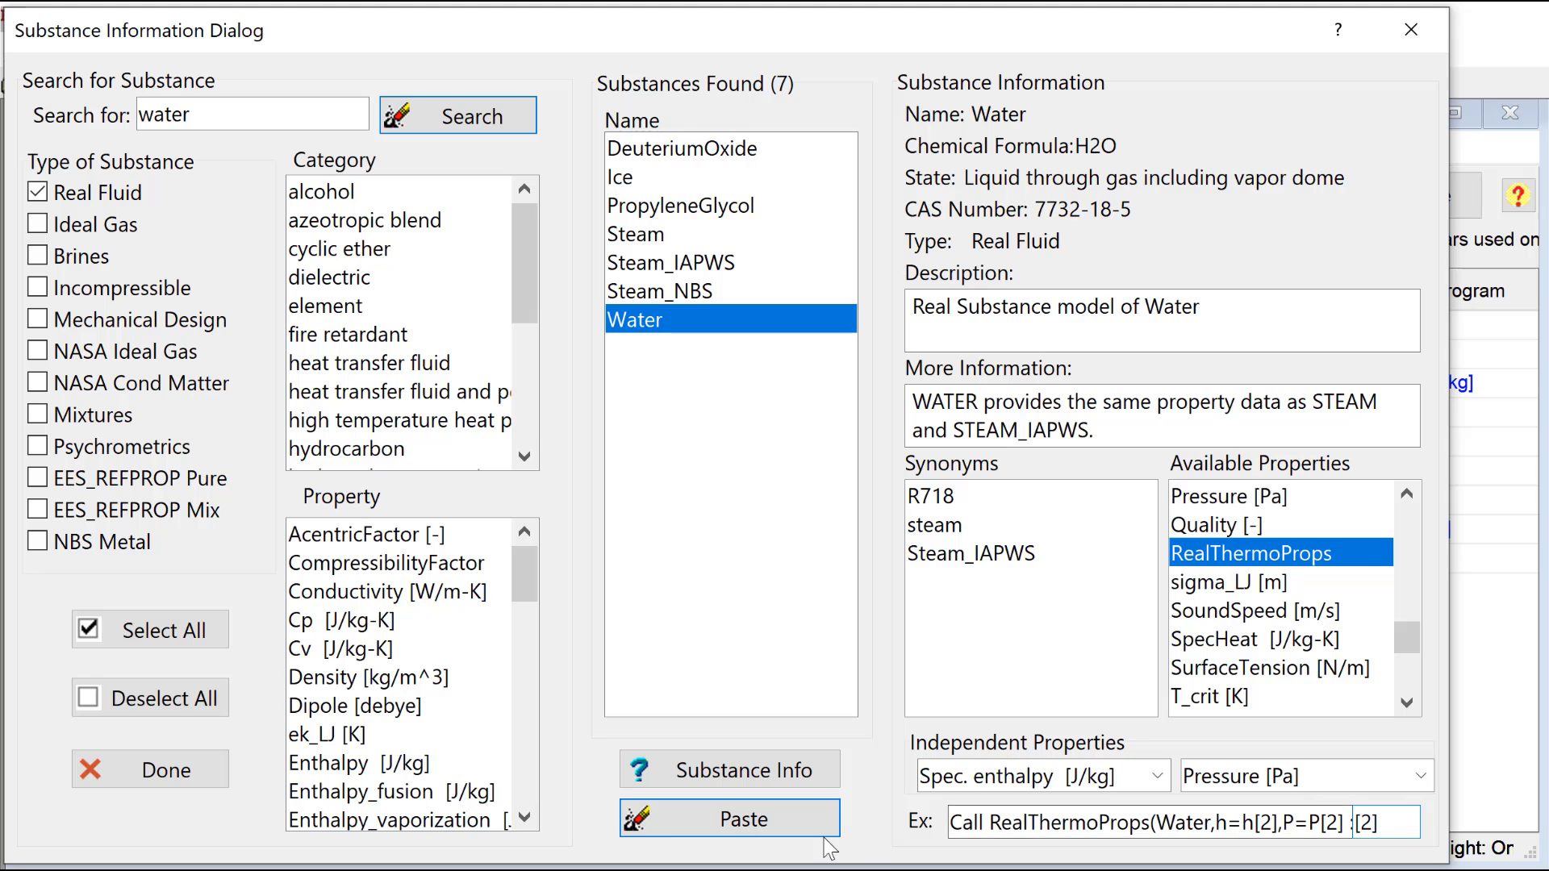
pyautogui.click(793, 824)
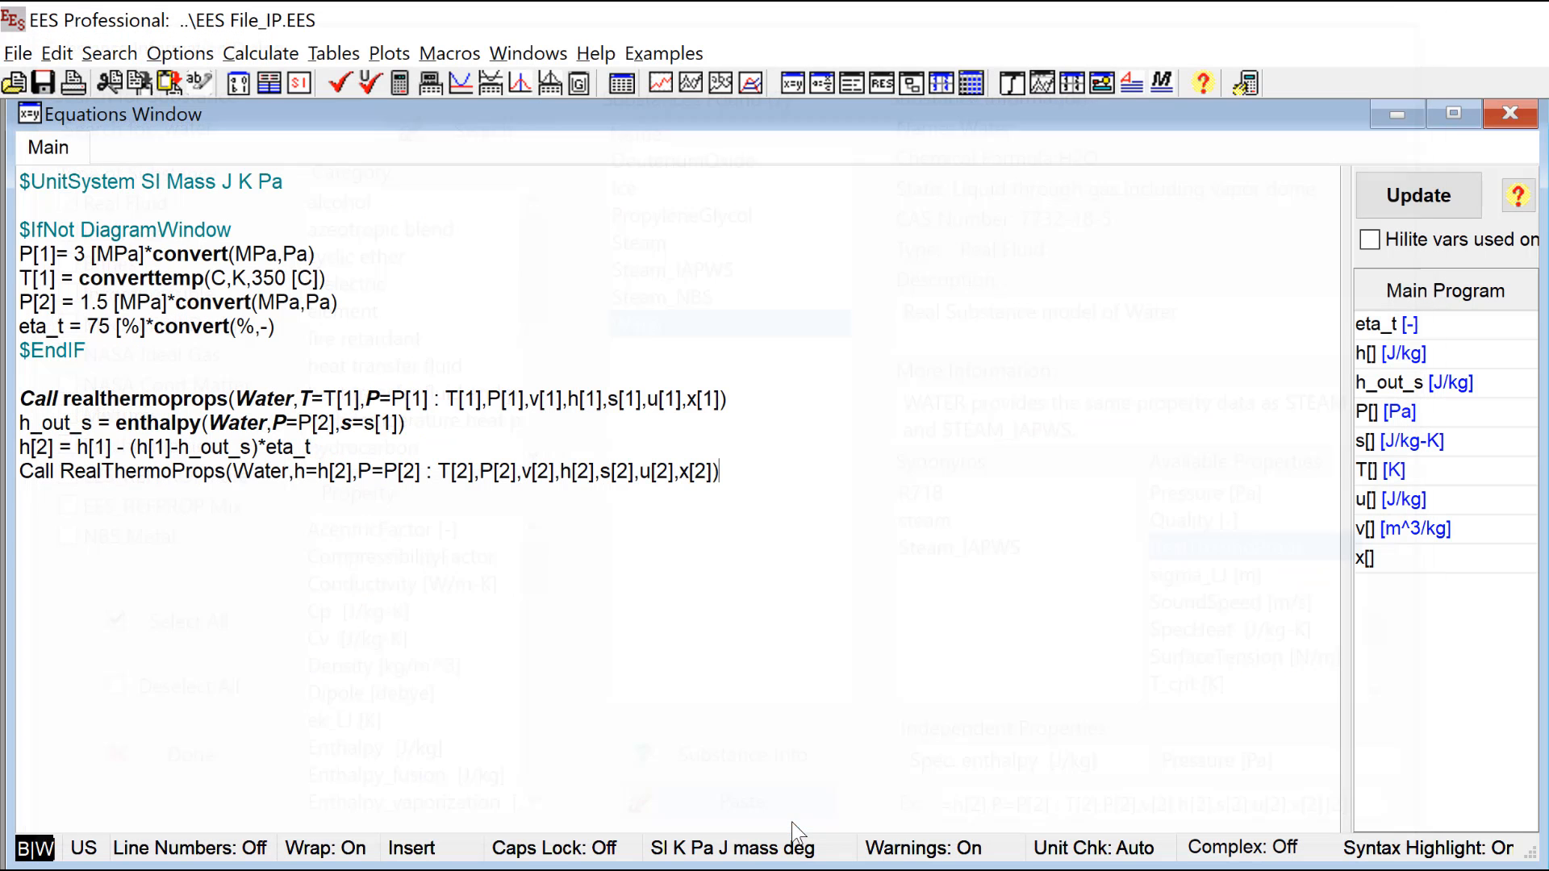
# Step: Solve the equations, show the Arrays Table and move its window further down
pyautogui.click(693, 514)
pyautogui.press('F2')
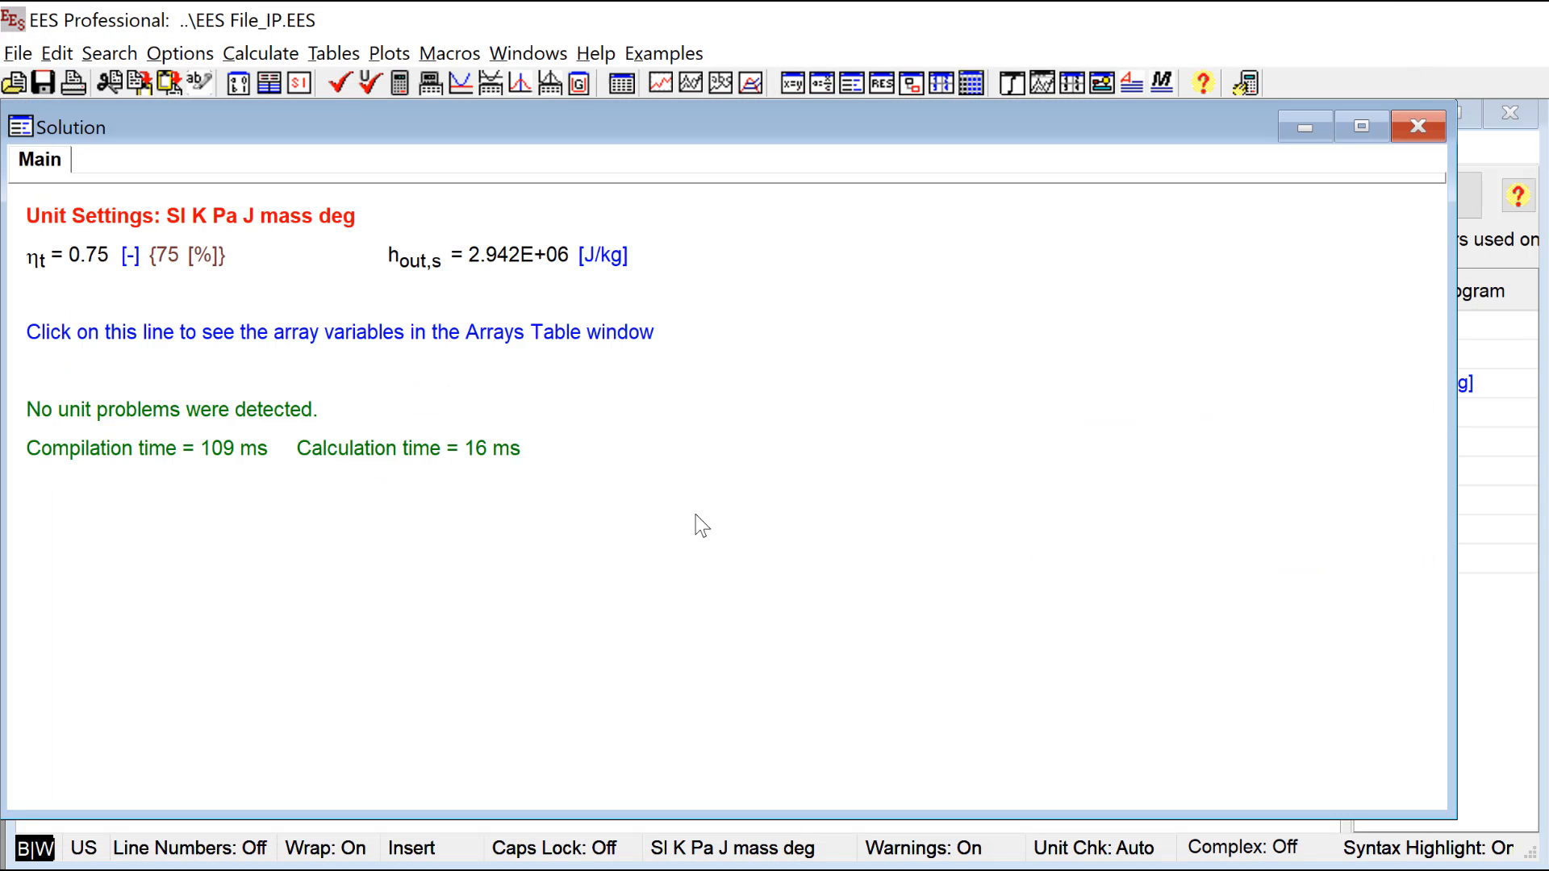
pyautogui.hotkey('ctrl', 'y')
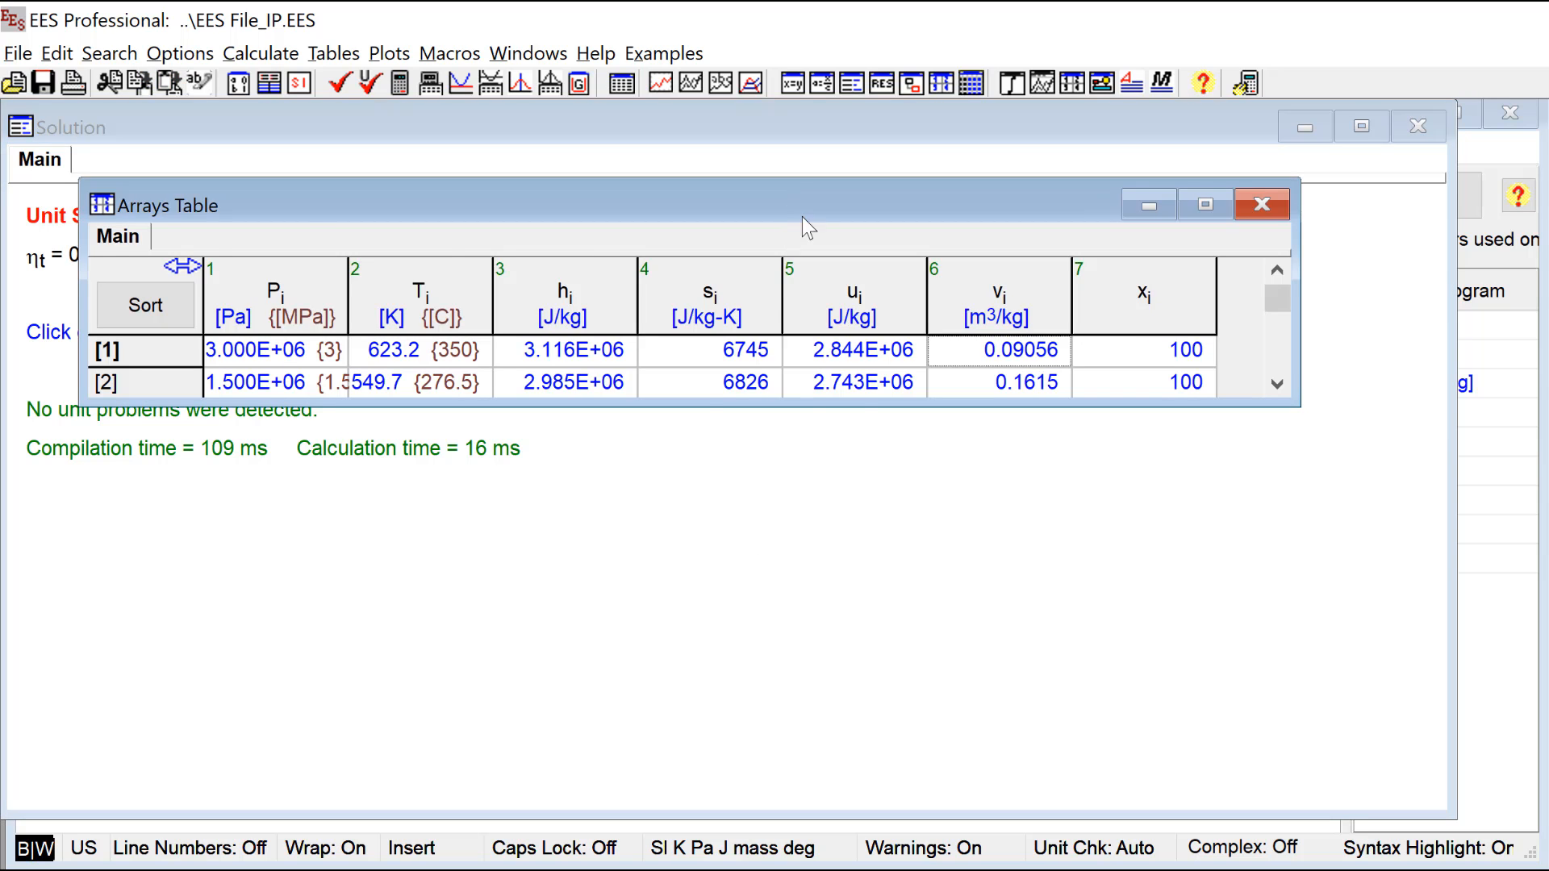
pyautogui.moveTo(795, 205); pyautogui.dragTo(821, 379)
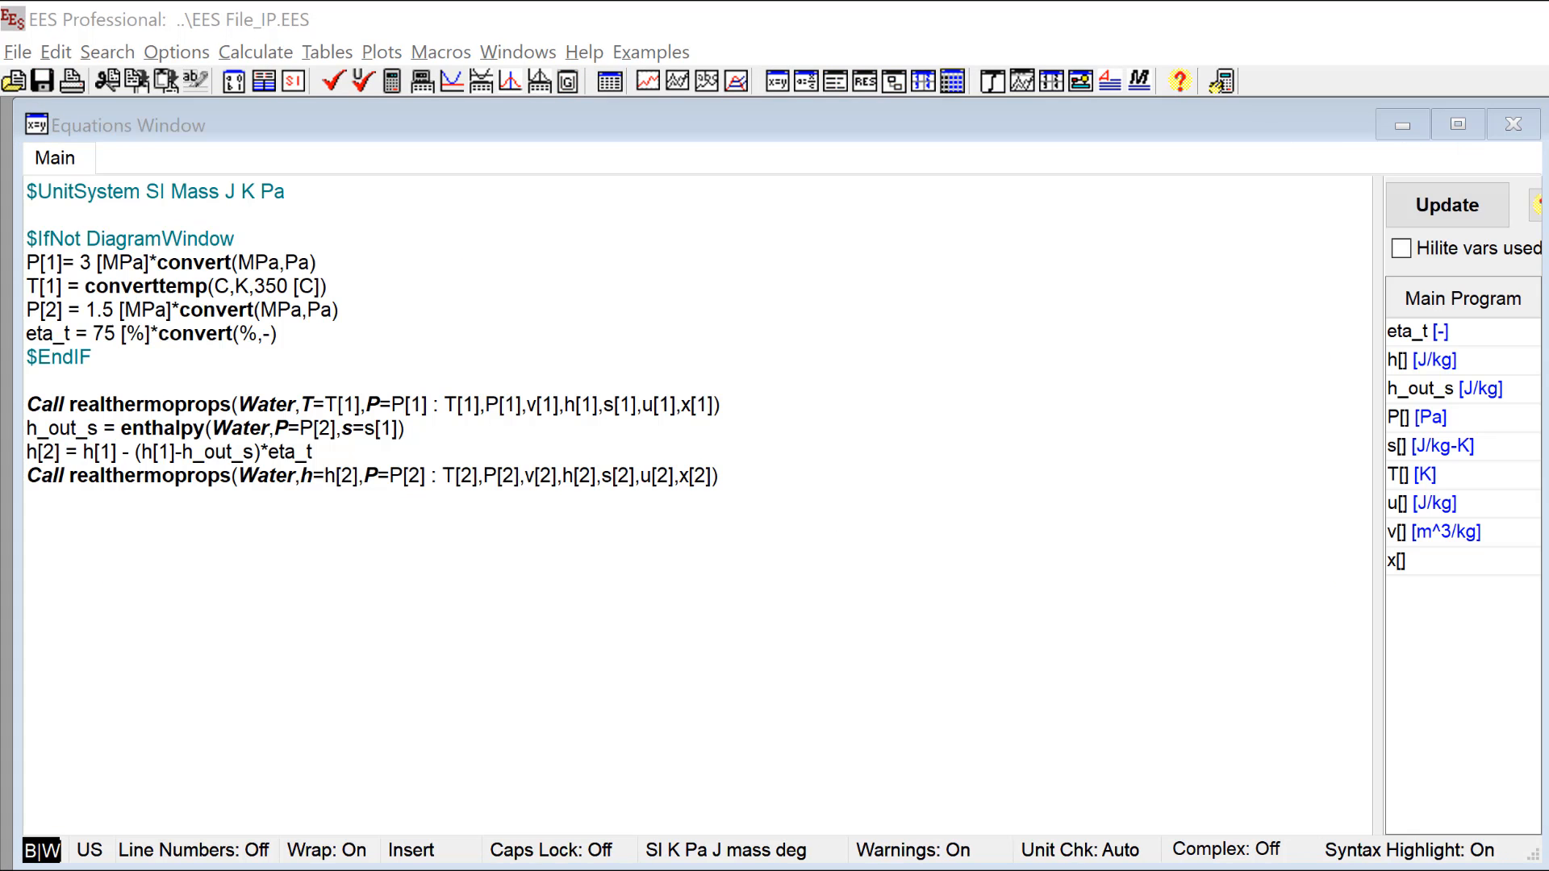
# Step: Open the Diagram Window and show the Rotating Equipment figures in the figure palette
pyautogui.click(881, 526)
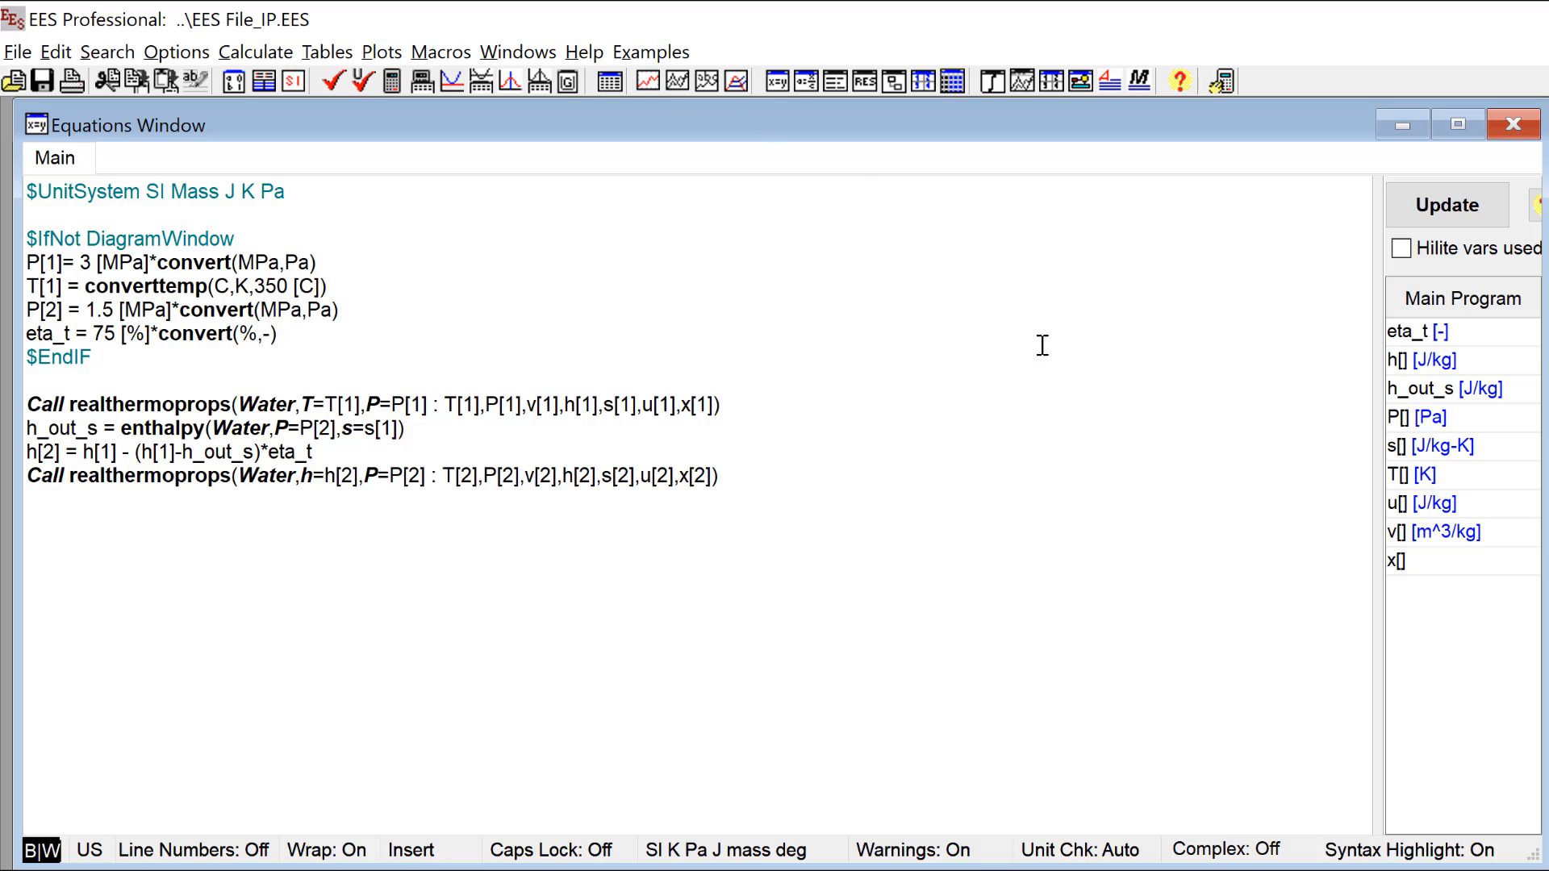
pyautogui.click(145, 511)
pyautogui.click(1090, 81)
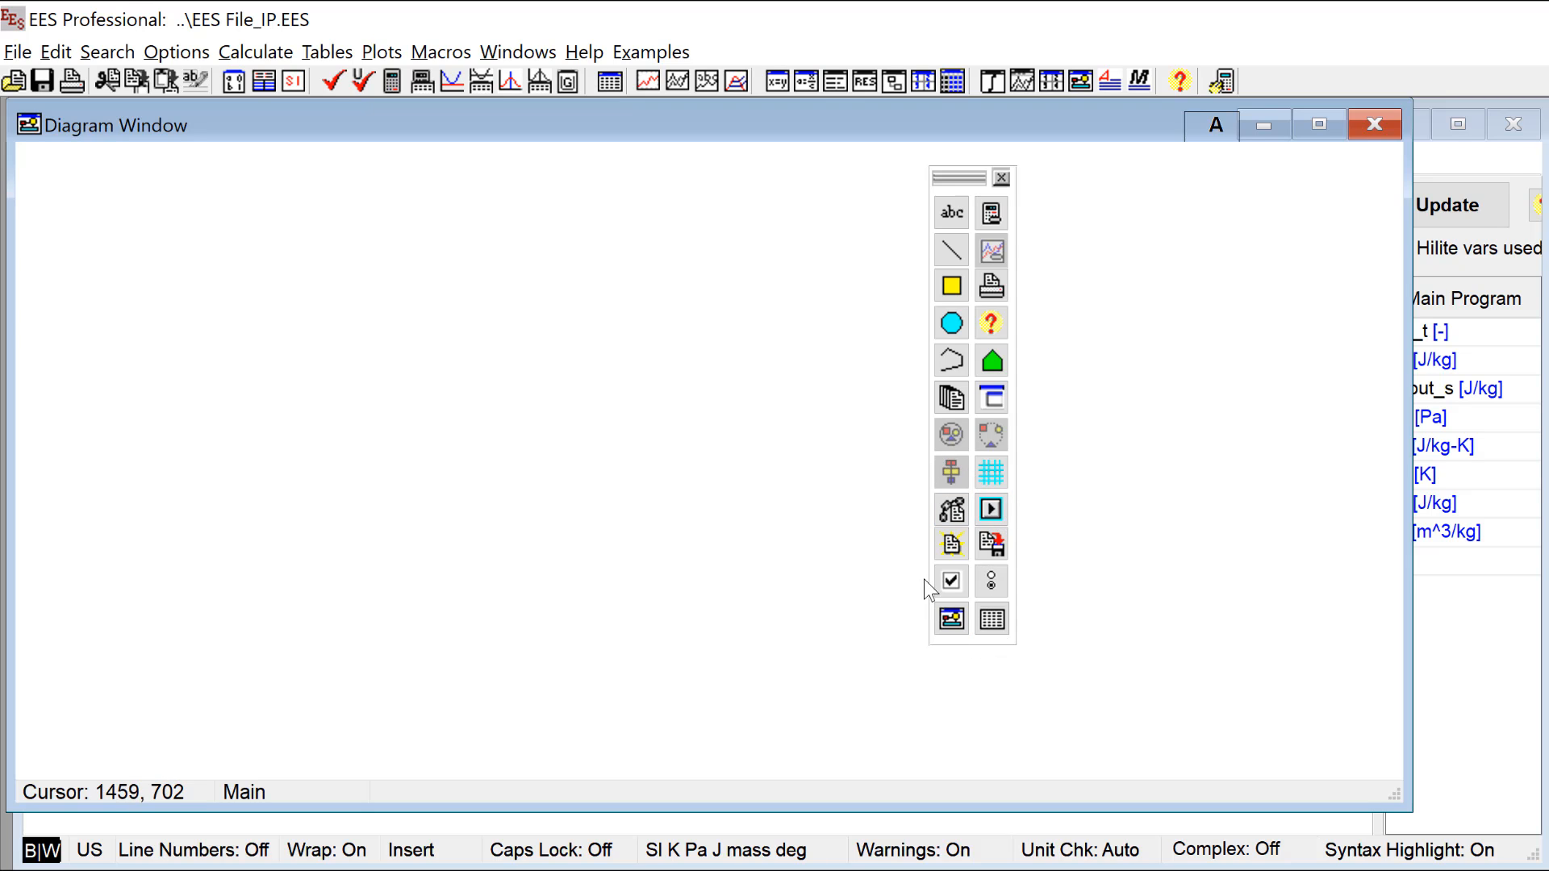
pyautogui.click(953, 399)
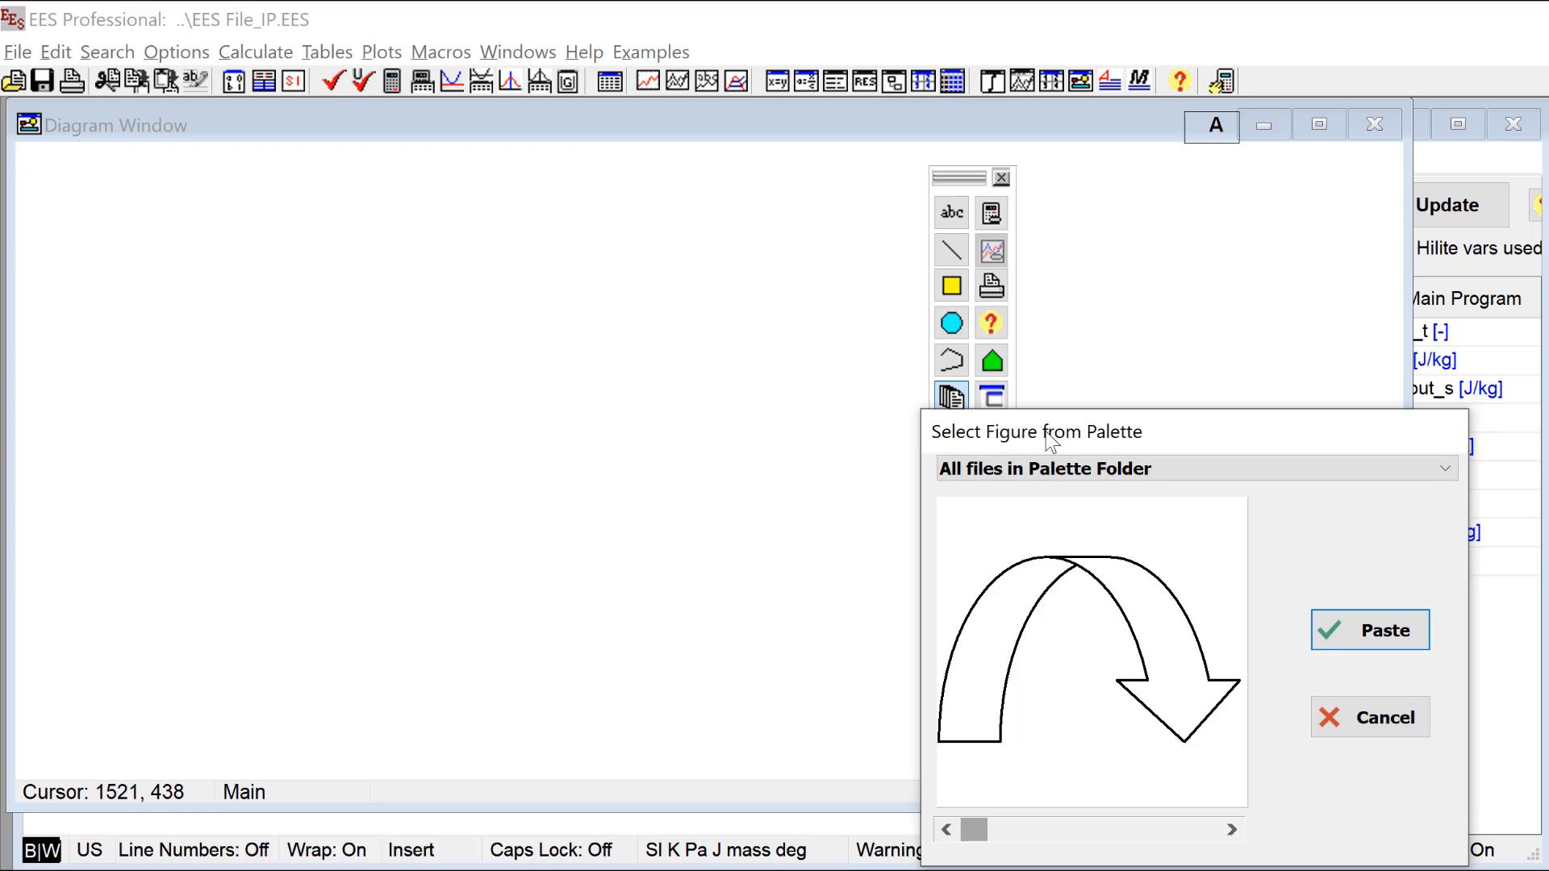
pyautogui.moveTo(1011, 433); pyautogui.dragTo(361, 246)
pyautogui.click(796, 282)
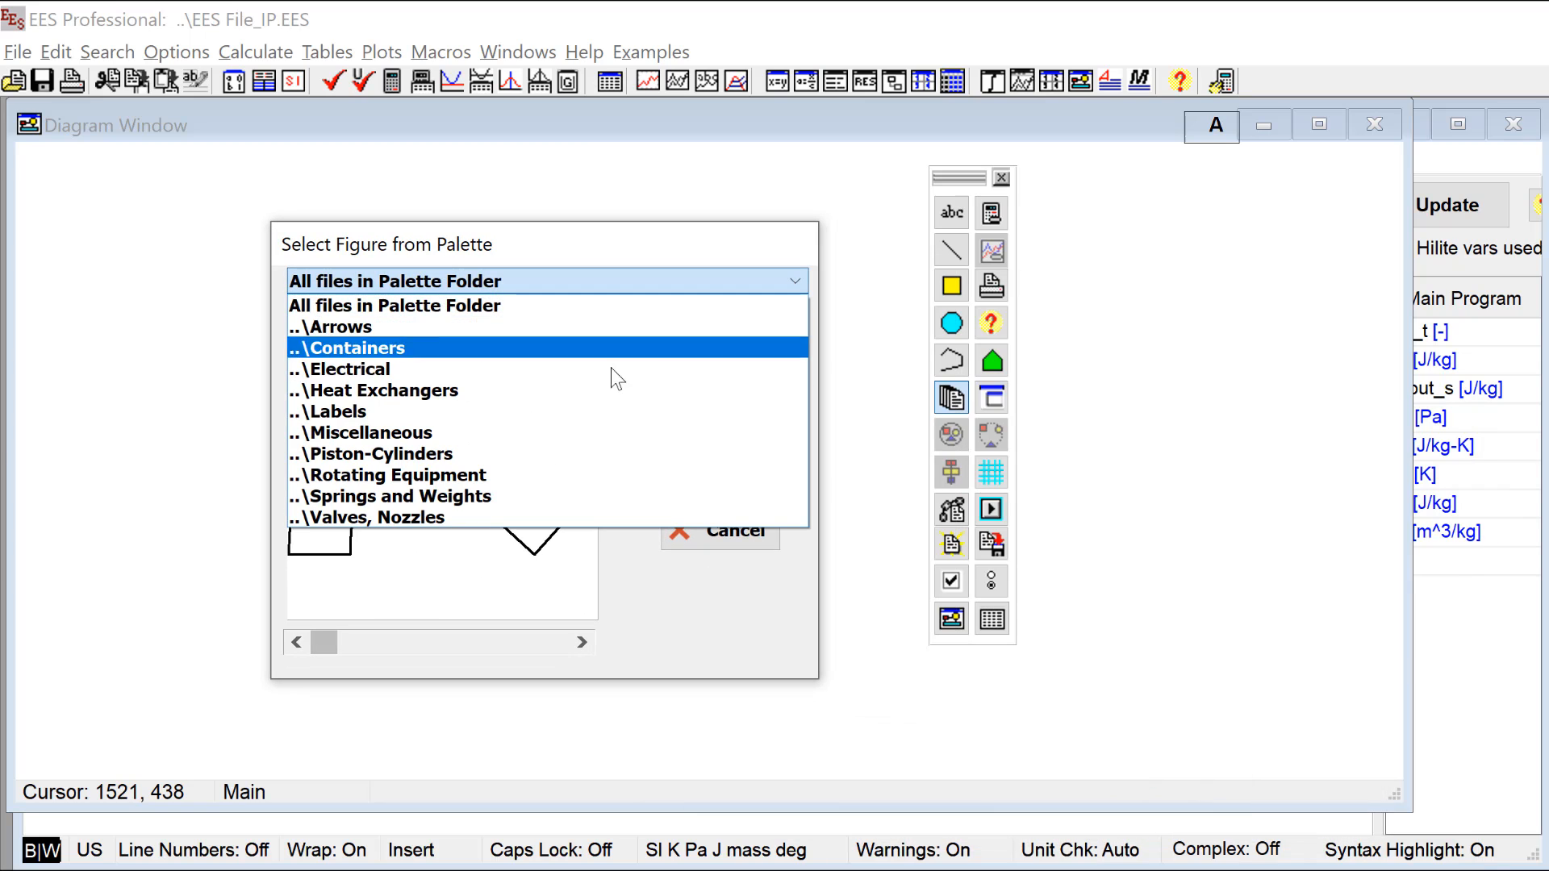
pyautogui.click(467, 472)
# Step: Browse the Rotating Equipment figures to the horizontal turbine with inlet and outlet arrows and paste it into the diagram
pyautogui.click(525, 647)
pyautogui.click(525, 648)
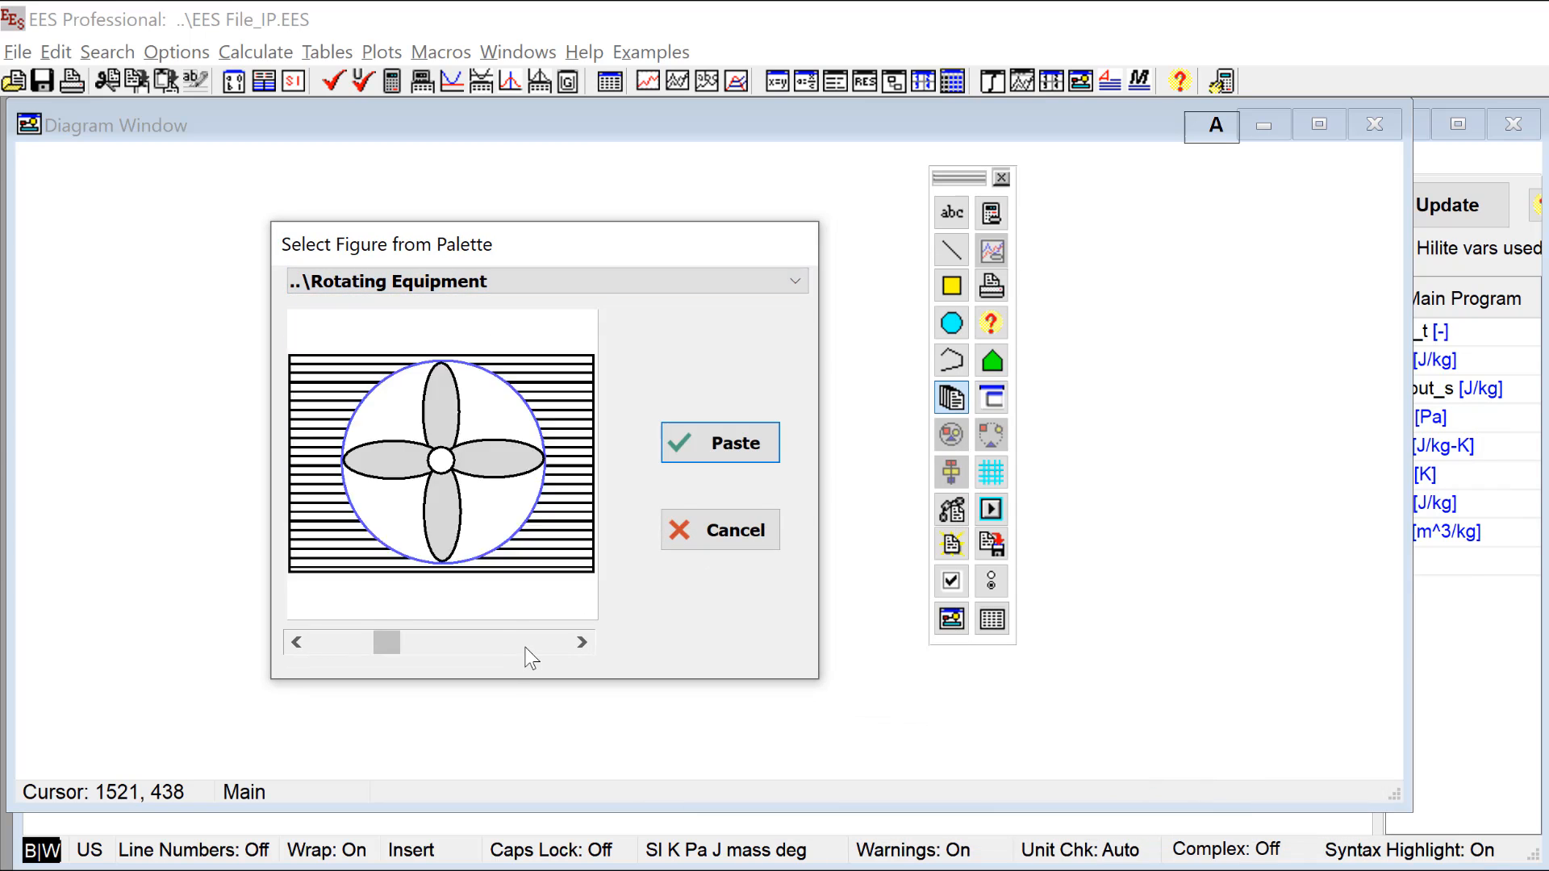
pyautogui.click(526, 648)
pyautogui.click(526, 647)
pyautogui.click(525, 648)
pyautogui.click(526, 647)
pyautogui.click(538, 646)
pyautogui.click(549, 642)
pyautogui.click(556, 642)
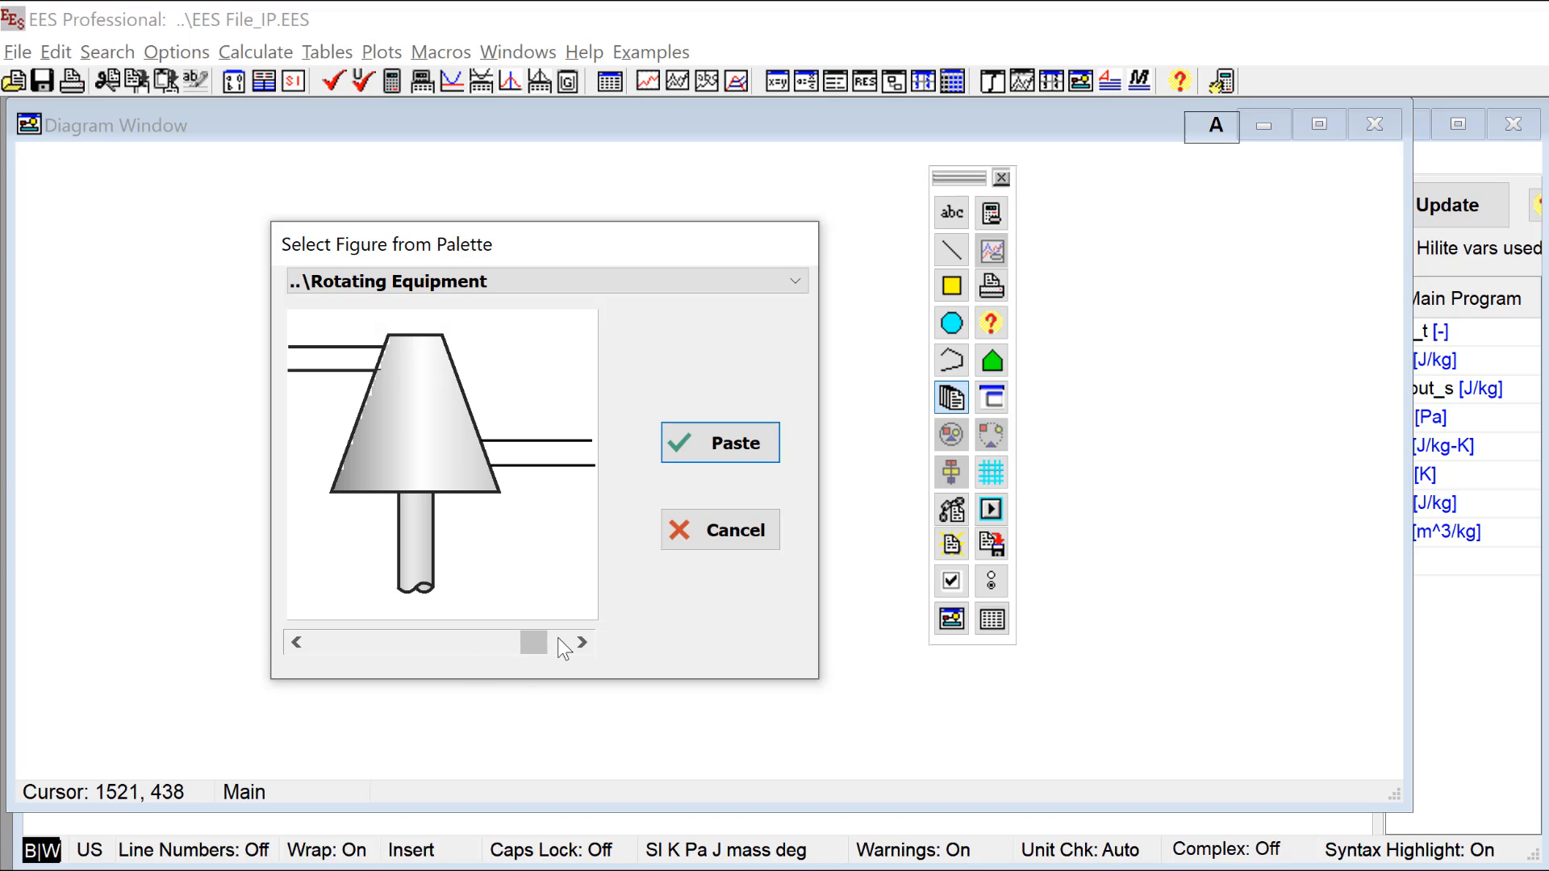
pyautogui.click(559, 637)
pyautogui.click(737, 452)
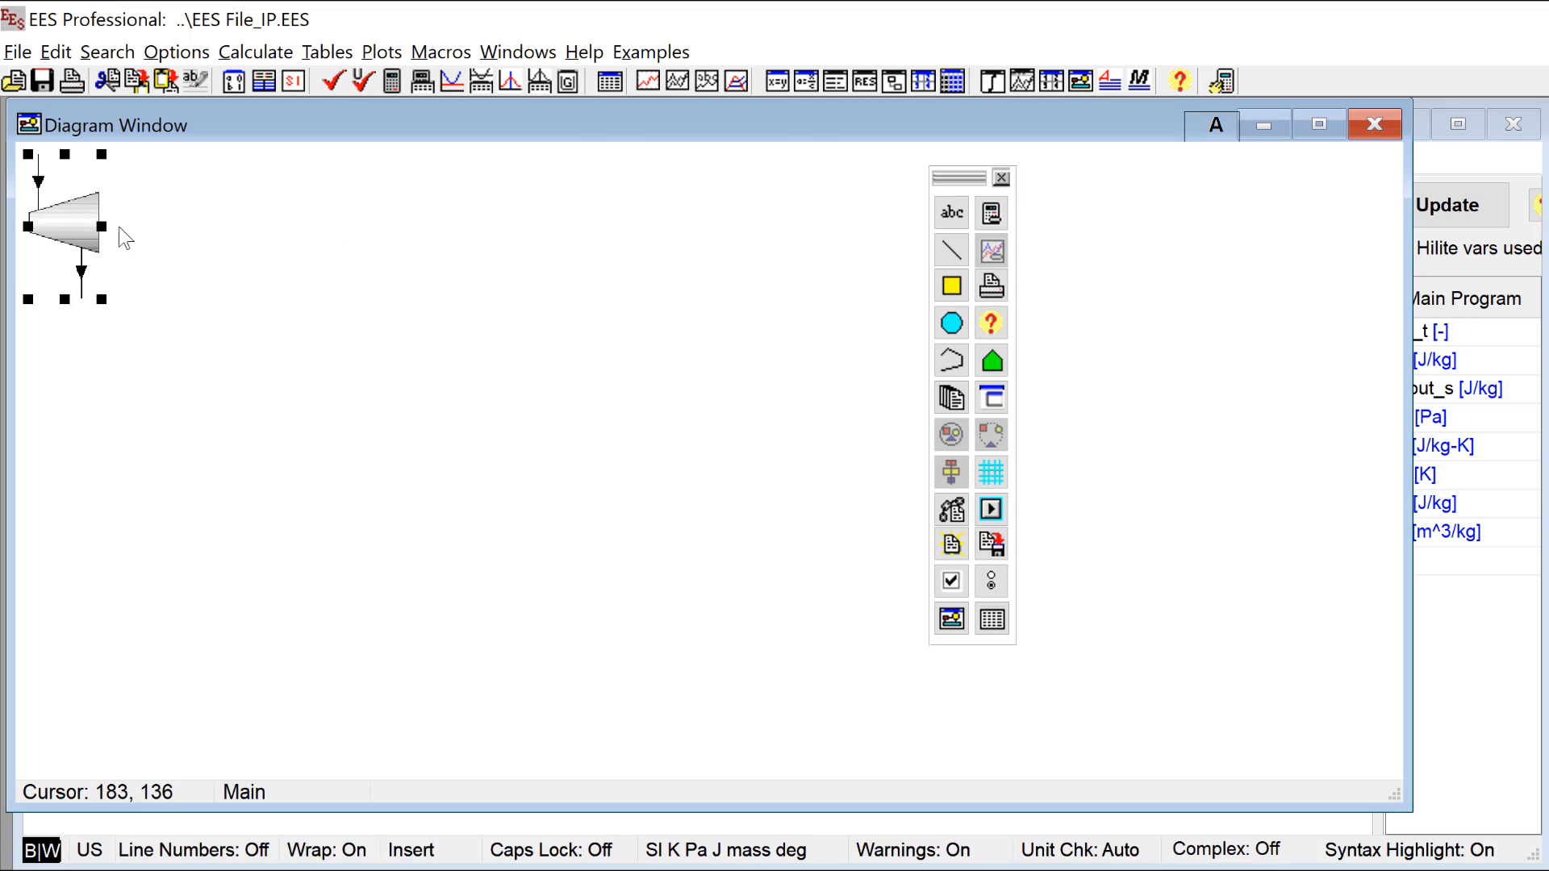
# Step: Move the turbine figure toward the middle of the diagram, enlarge it, and add a Calculate button
pyautogui.moveTo(62, 234); pyautogui.dragTo(377, 340)
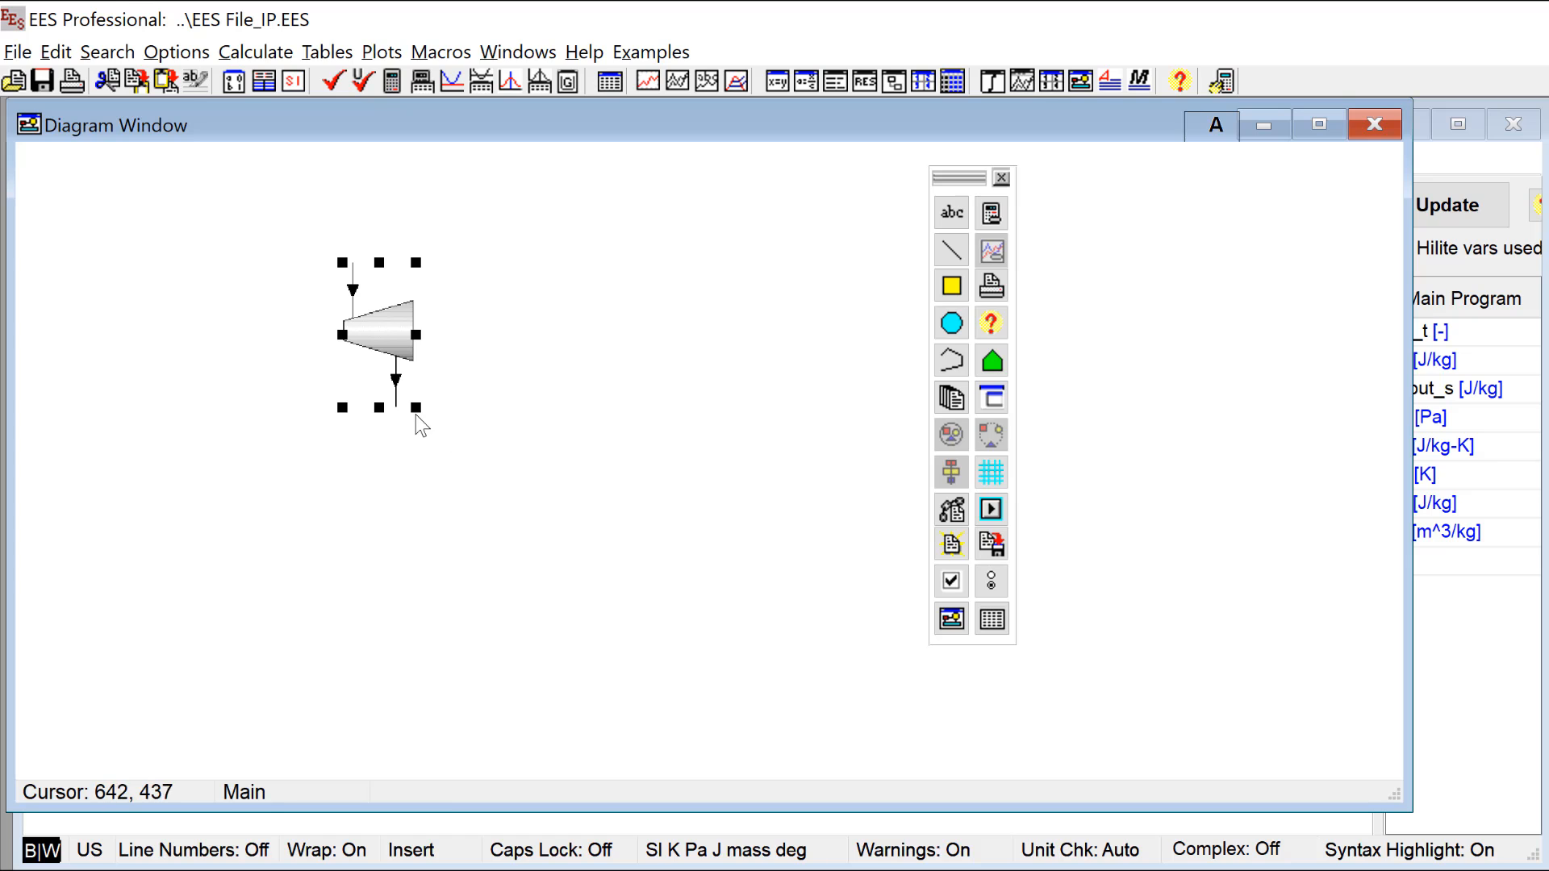
pyautogui.moveTo(415, 408); pyautogui.dragTo(491, 474)
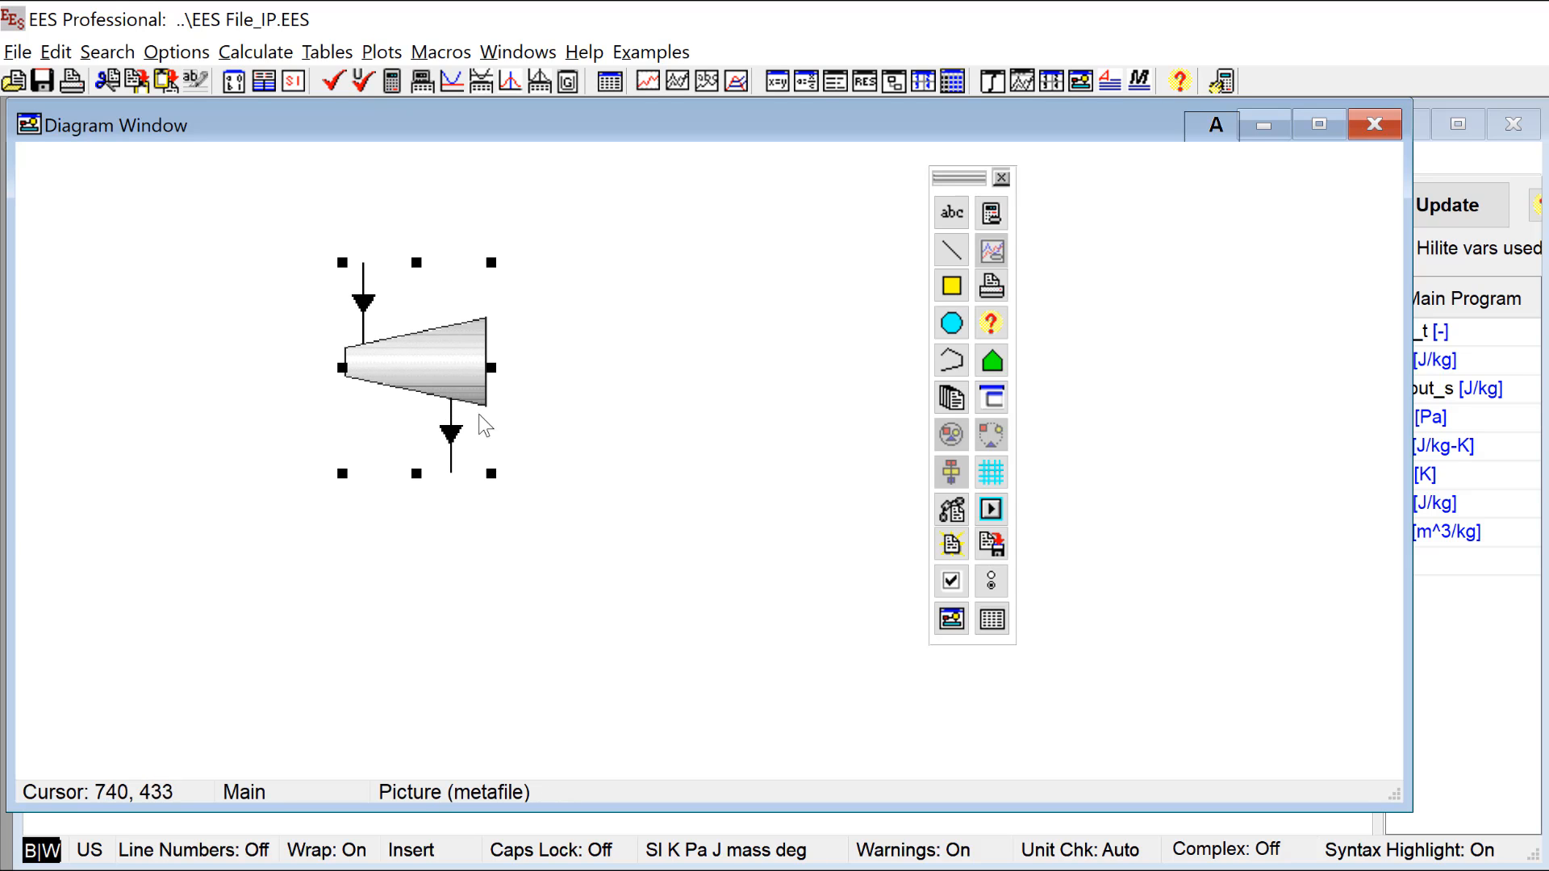
pyautogui.moveTo(483, 414); pyautogui.dragTo(541, 480)
pyautogui.click(992, 214)
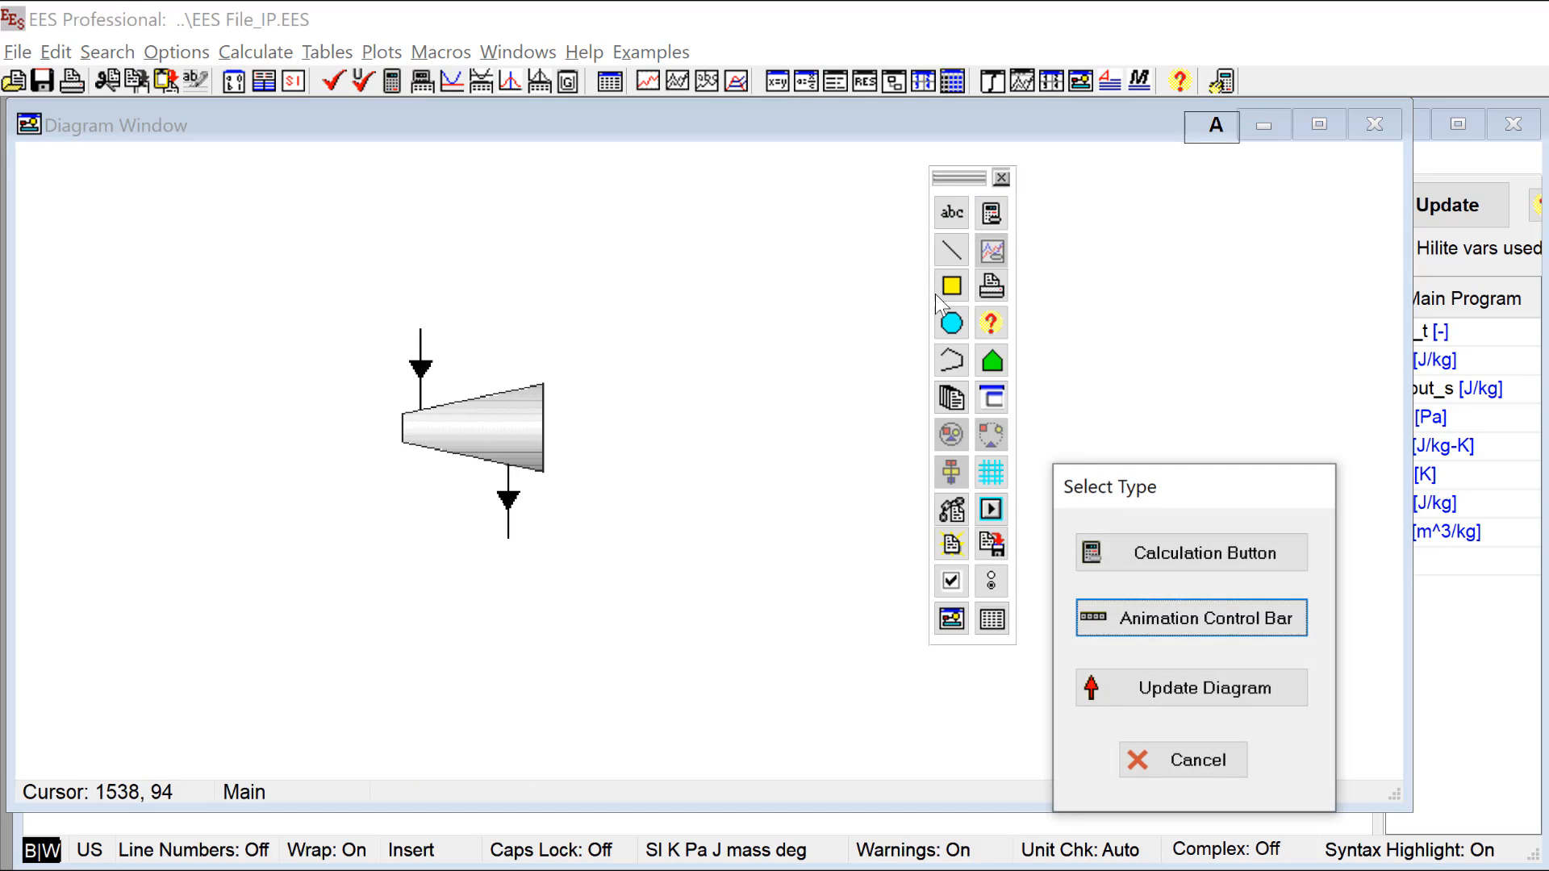
pyautogui.click(1141, 648)
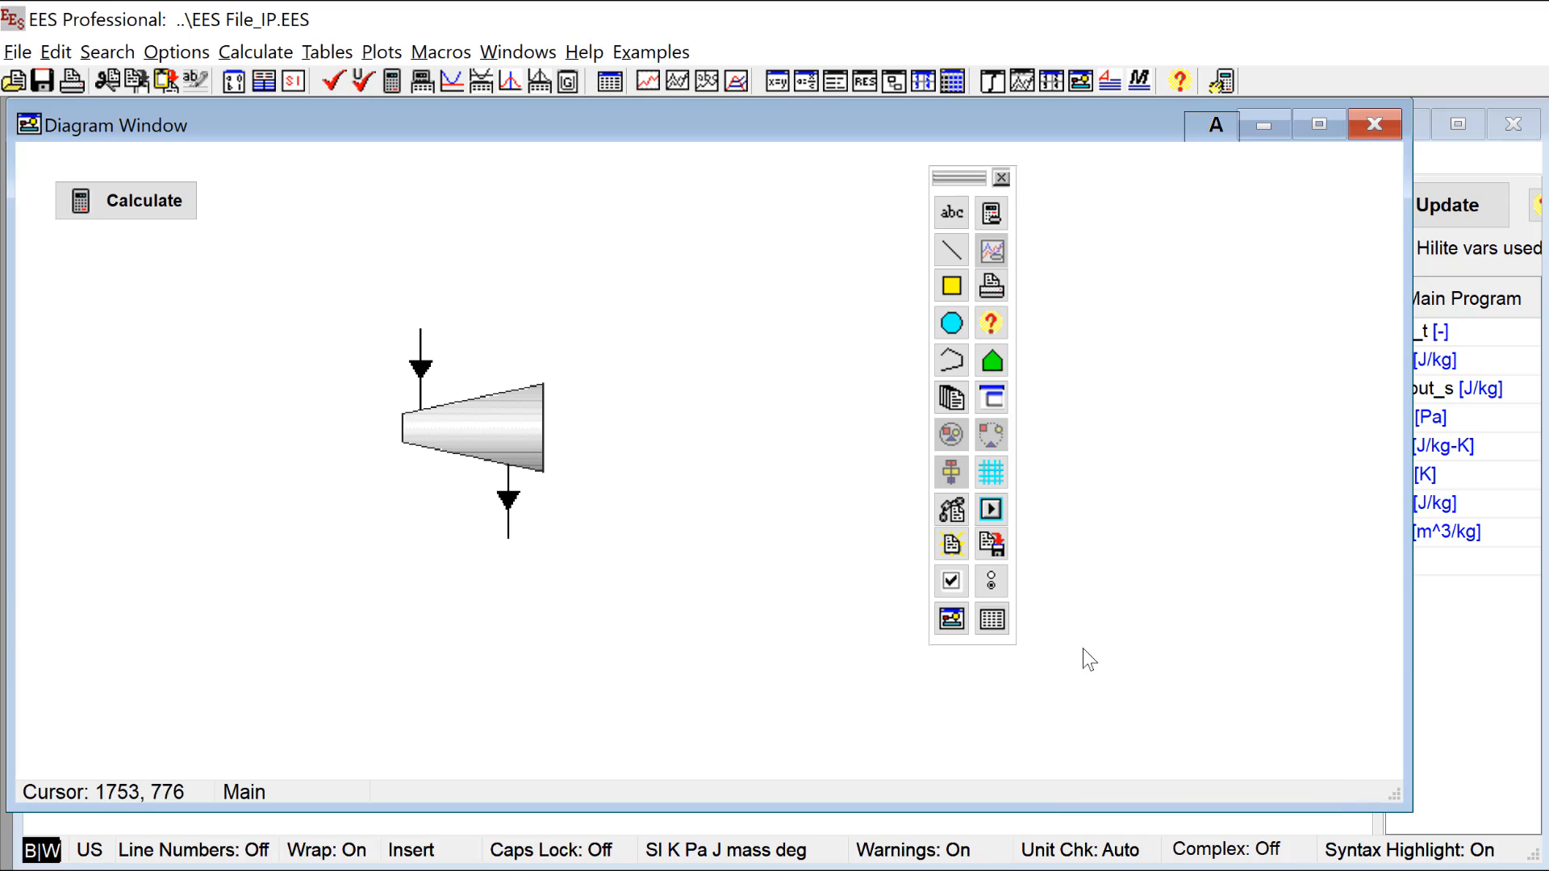
# Step: Add an input variable for P[1] showing alternate units and value, and place it above the turbine's inlet arrow
pyautogui.click(952, 212)
pyautogui.click(1008, 325)
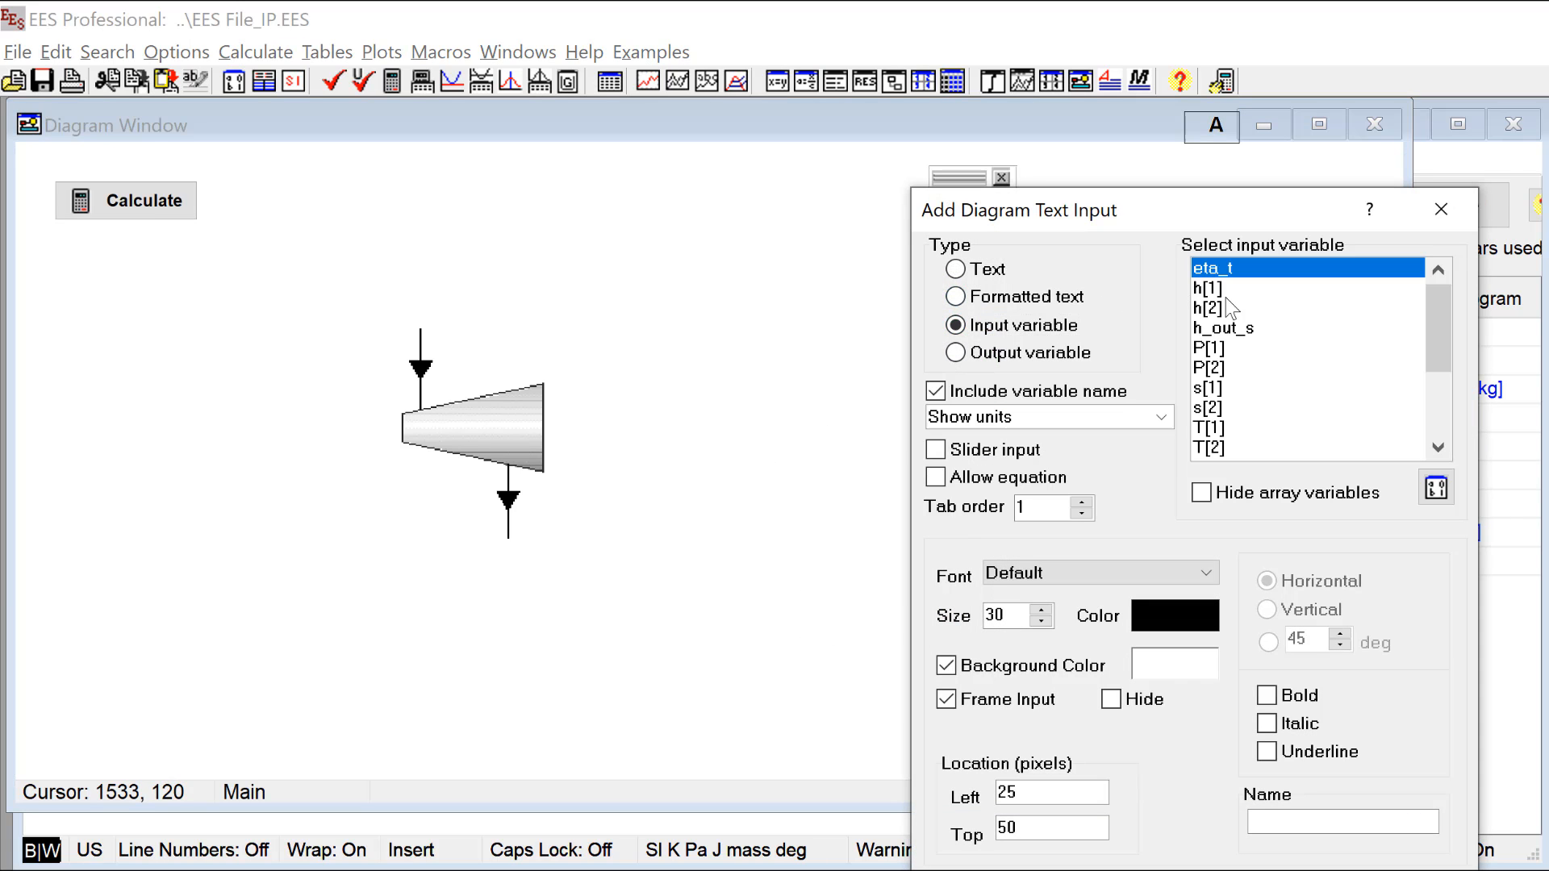
pyautogui.click(1232, 355)
pyautogui.click(1116, 419)
pyautogui.click(1048, 481)
pyautogui.press('Return')
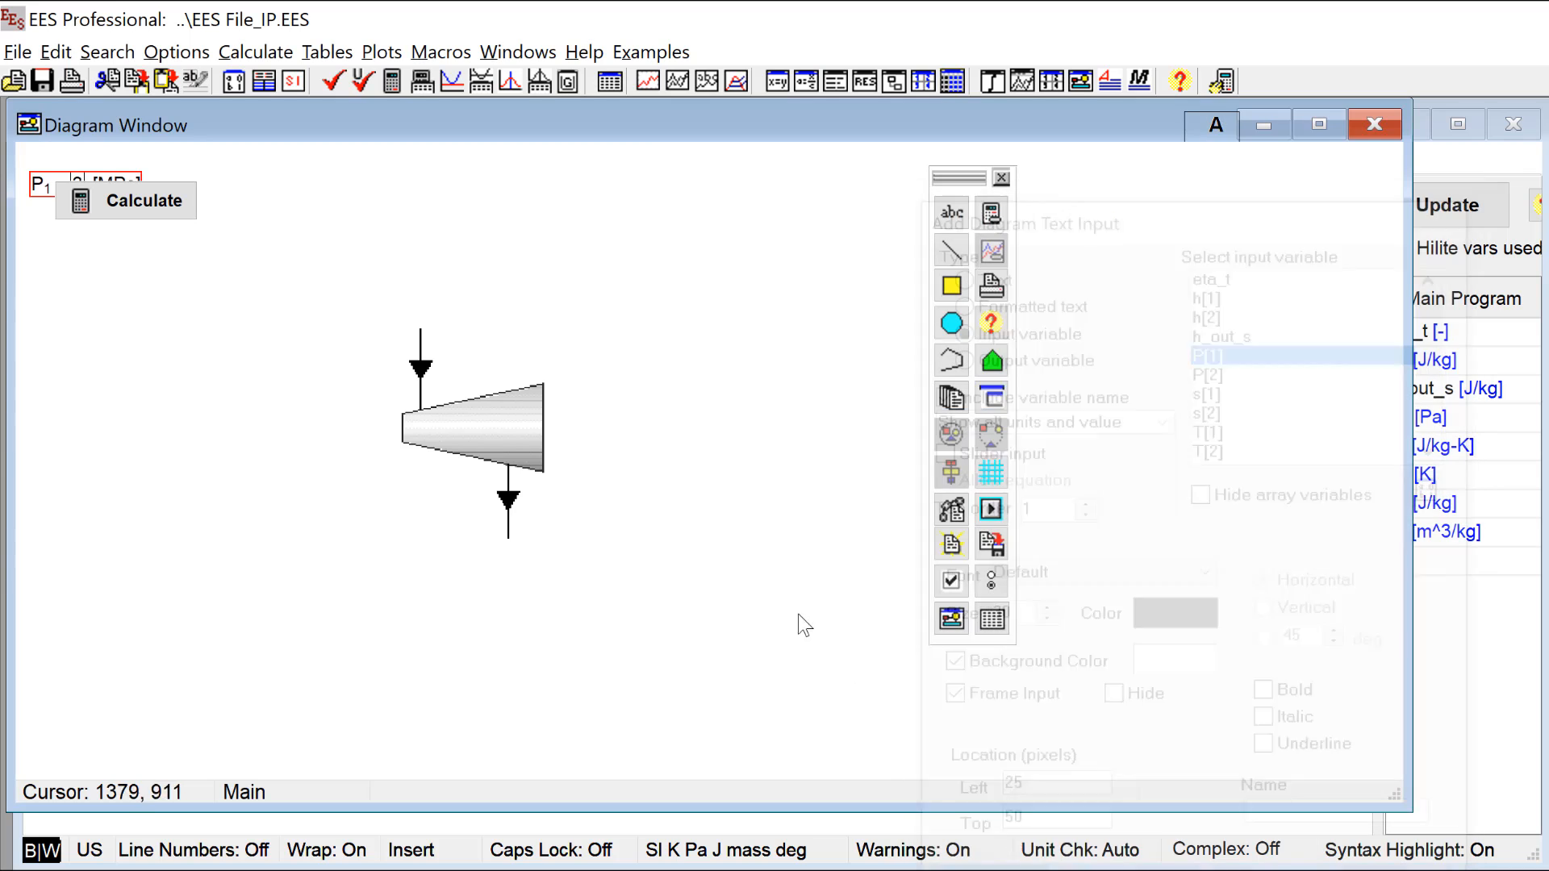
pyautogui.moveTo(40, 184); pyautogui.dragTo(419, 283)
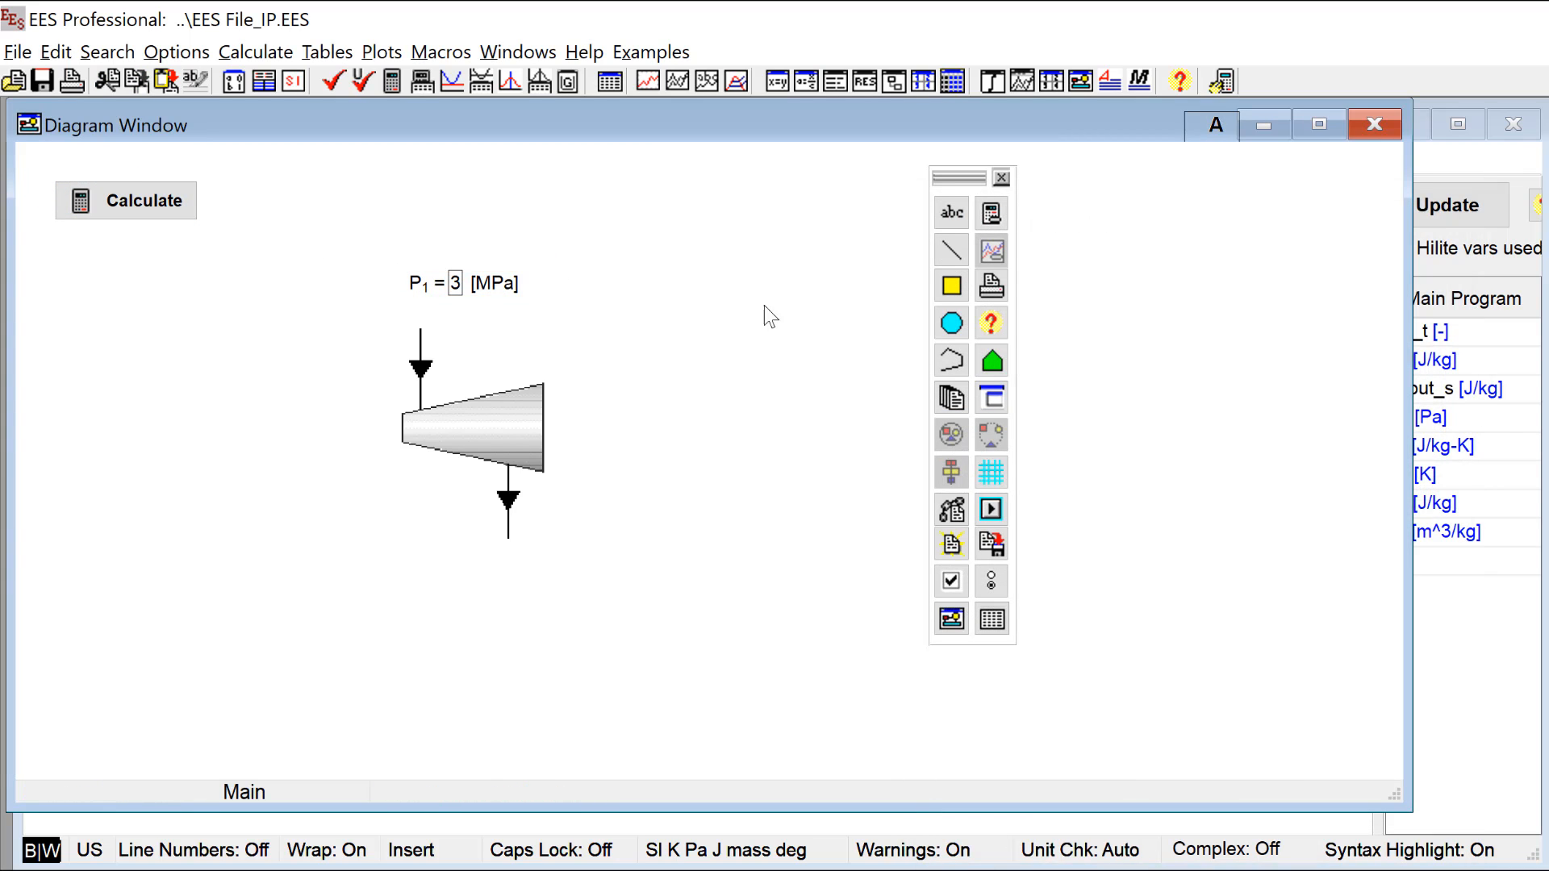
# Step: Add an input variable for T[1] with alternate units and value below the P[1] input
pyautogui.click(952, 213)
pyautogui.click(1012, 325)
pyautogui.click(1242, 427)
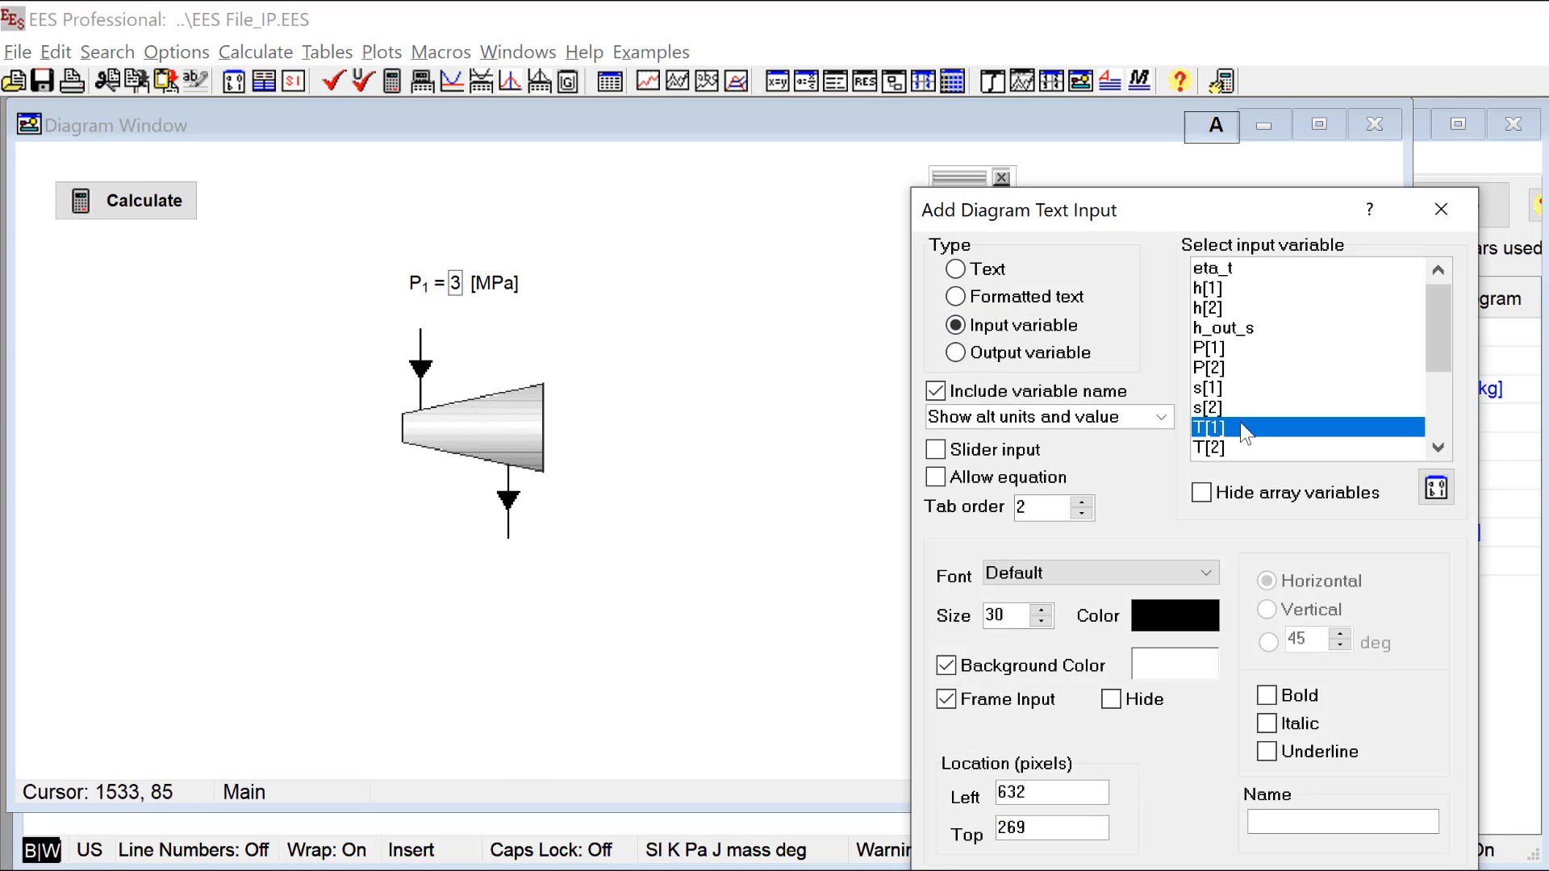
pyautogui.press('Return')
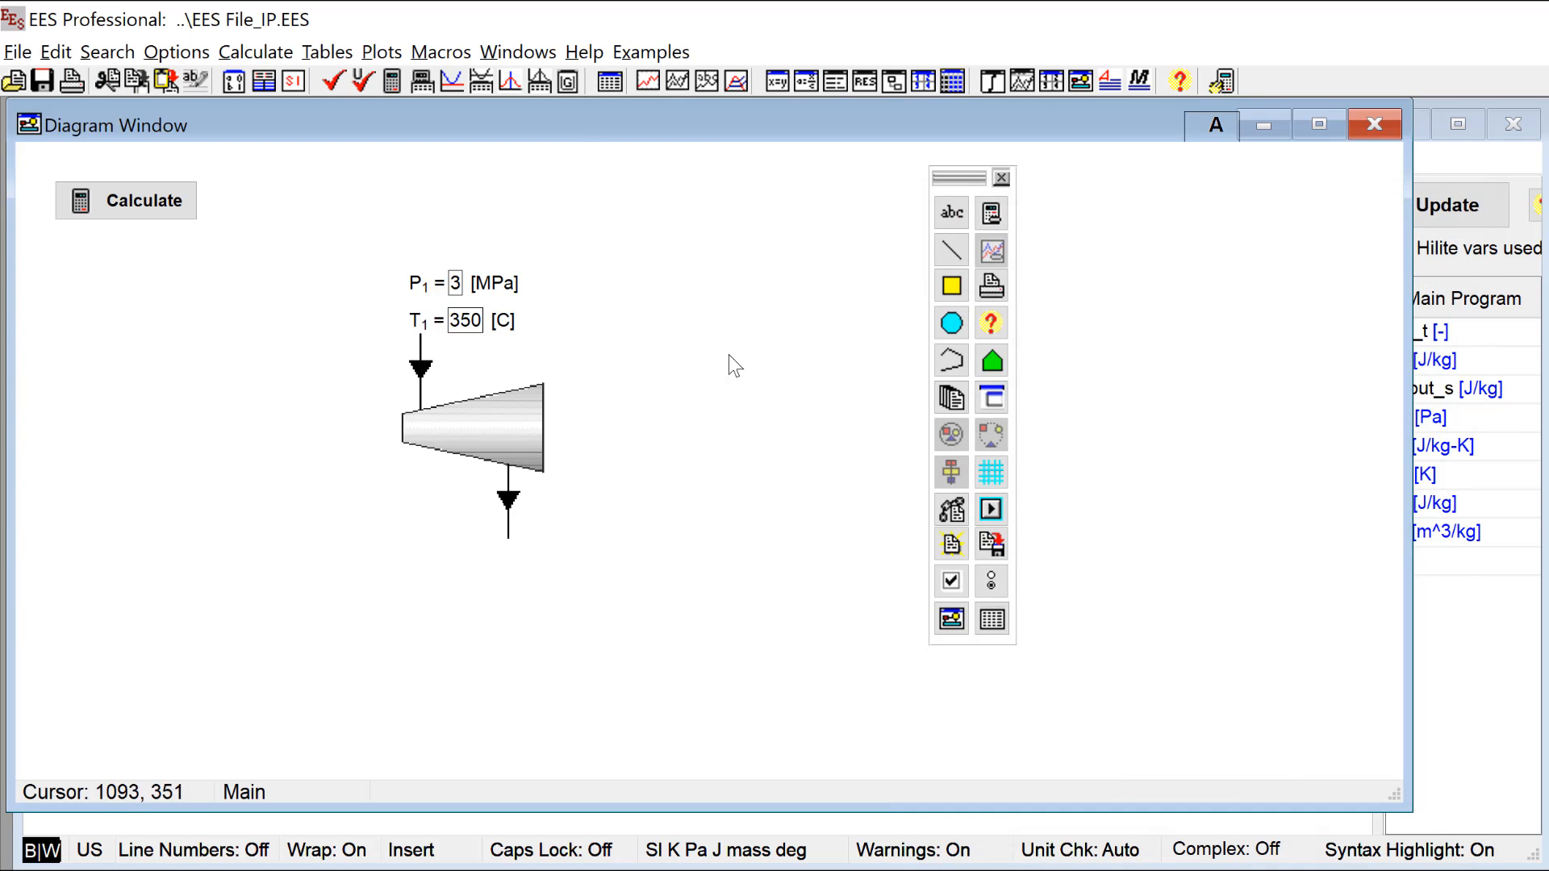
# Step: Add an input variable for P[2] with alternate units and value to the diagram
pyautogui.click(951, 213)
pyautogui.click(955, 325)
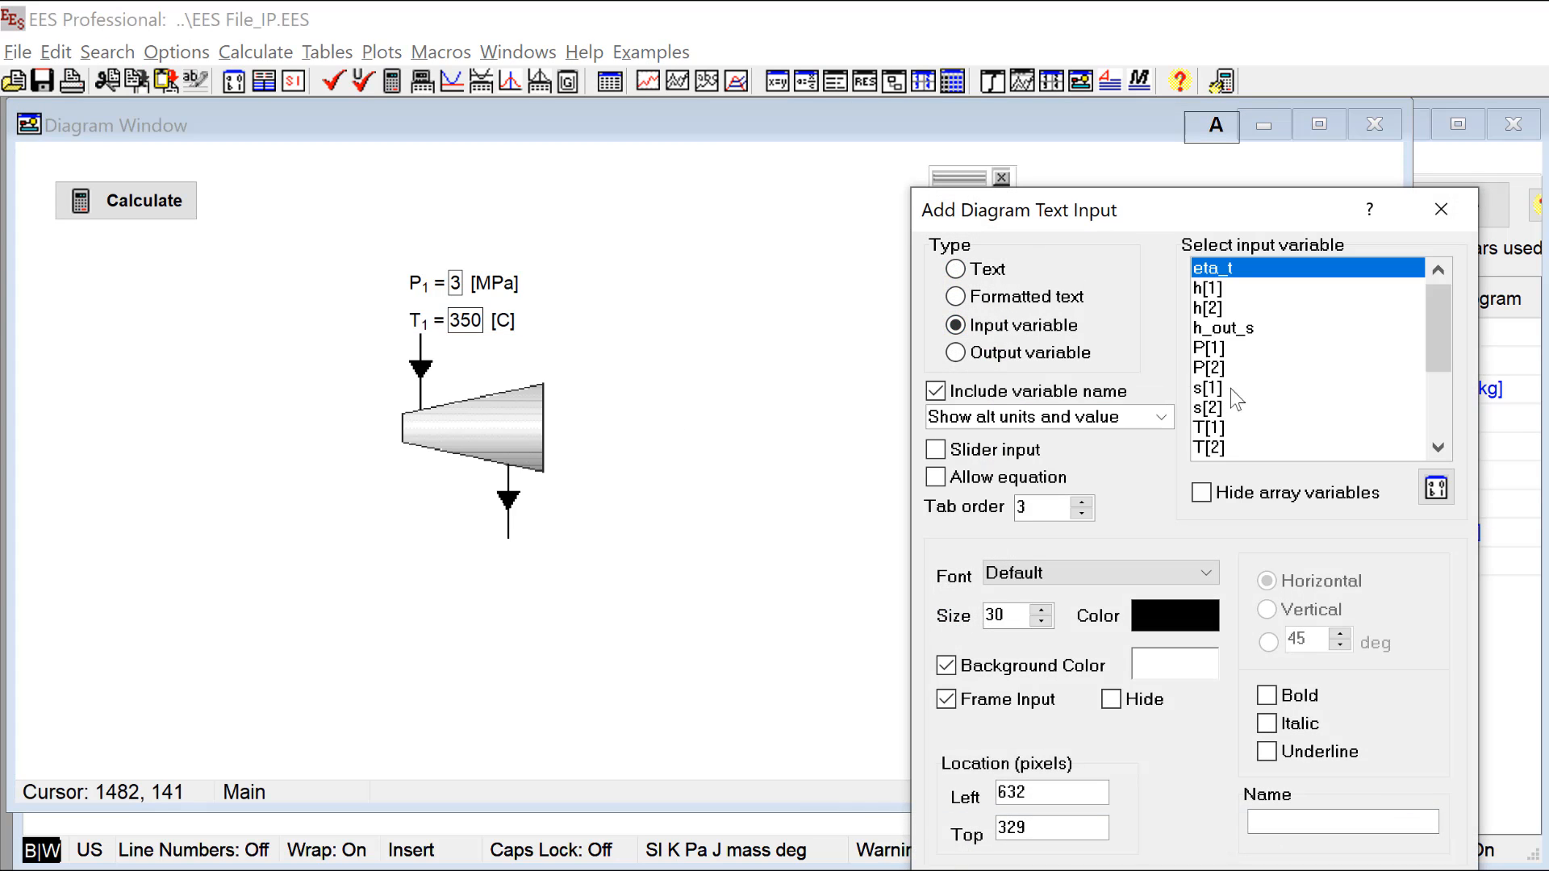
pyautogui.click(1234, 370)
pyautogui.click(981, 867)
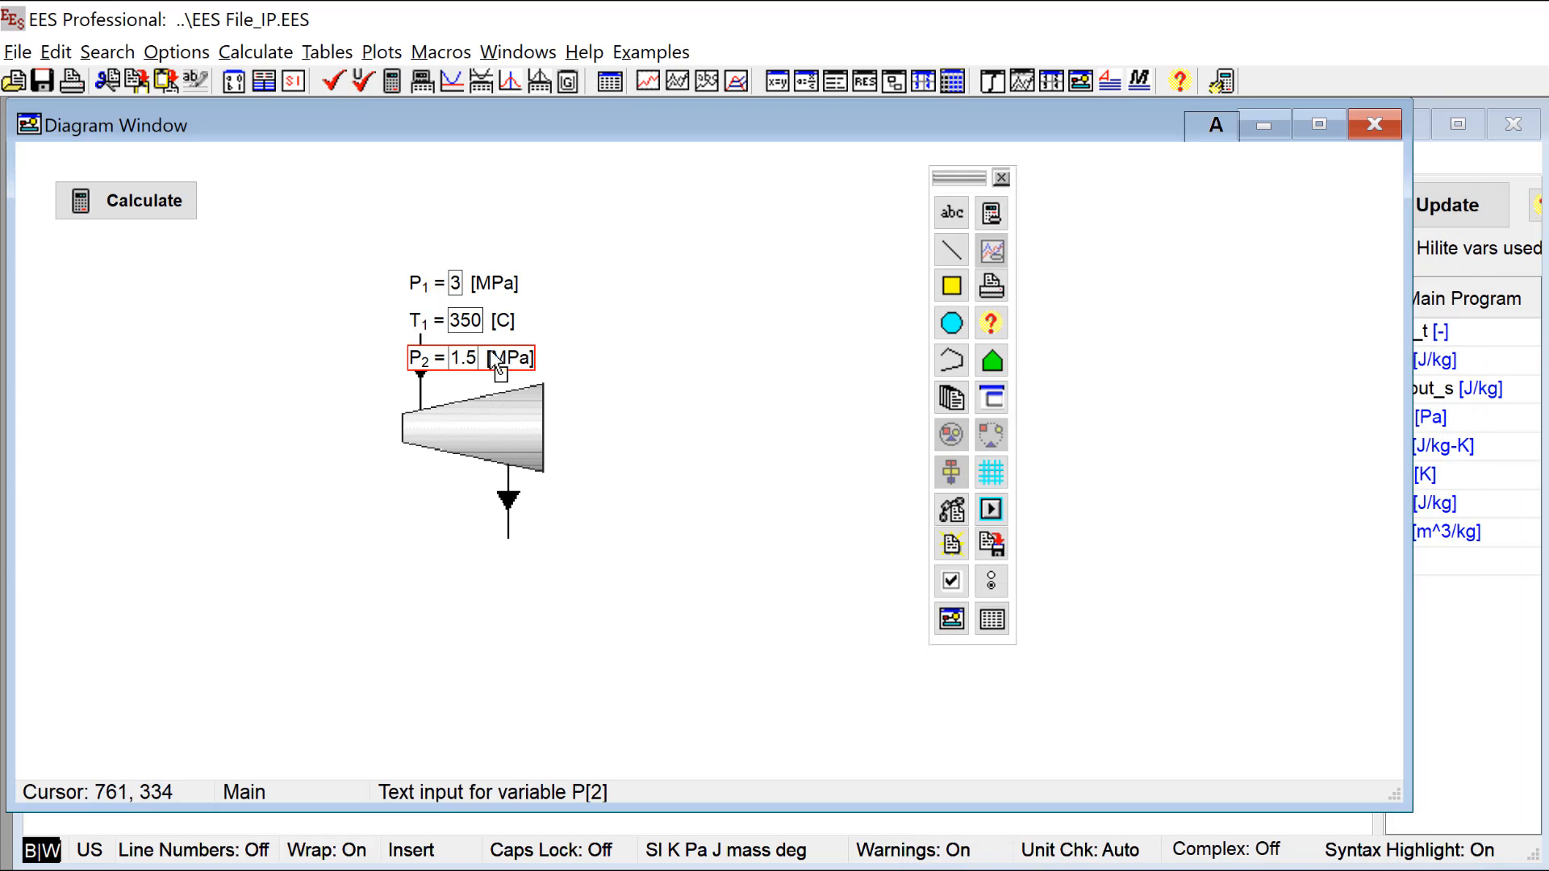
# Step: Move the P[2] input below the turbine's outlet arrow, and add an input variable for eta_t beside the turbine's wide end
pyautogui.moveTo(494, 361); pyautogui.dragTo(528, 578)
pyautogui.click(952, 213)
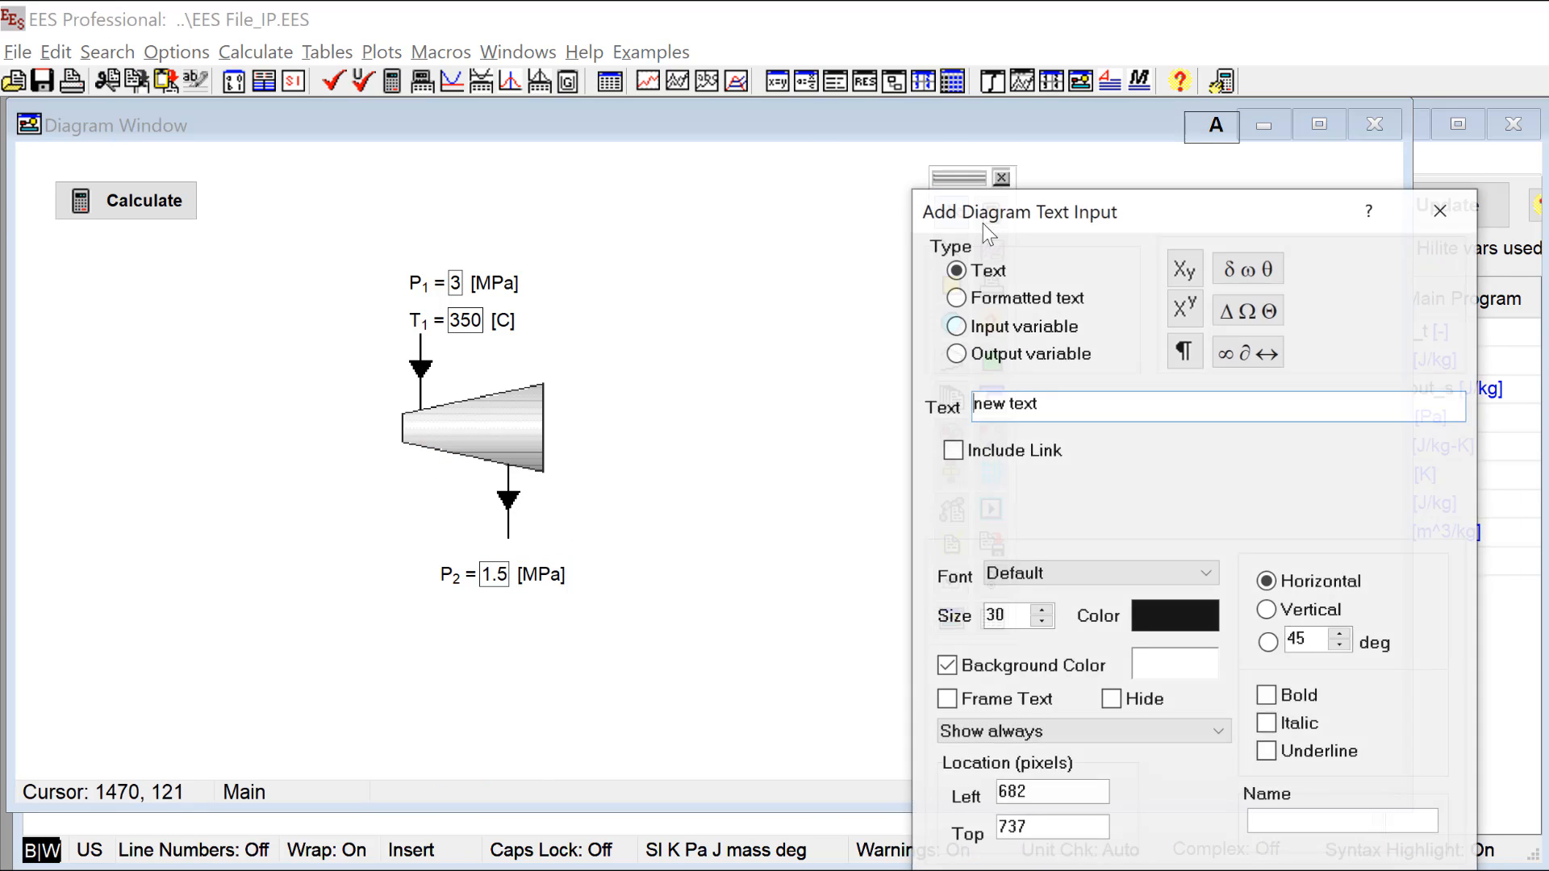
pyautogui.click(984, 326)
pyautogui.scroll(-4, 1259, 328)
pyautogui.scroll(4, 1258, 328)
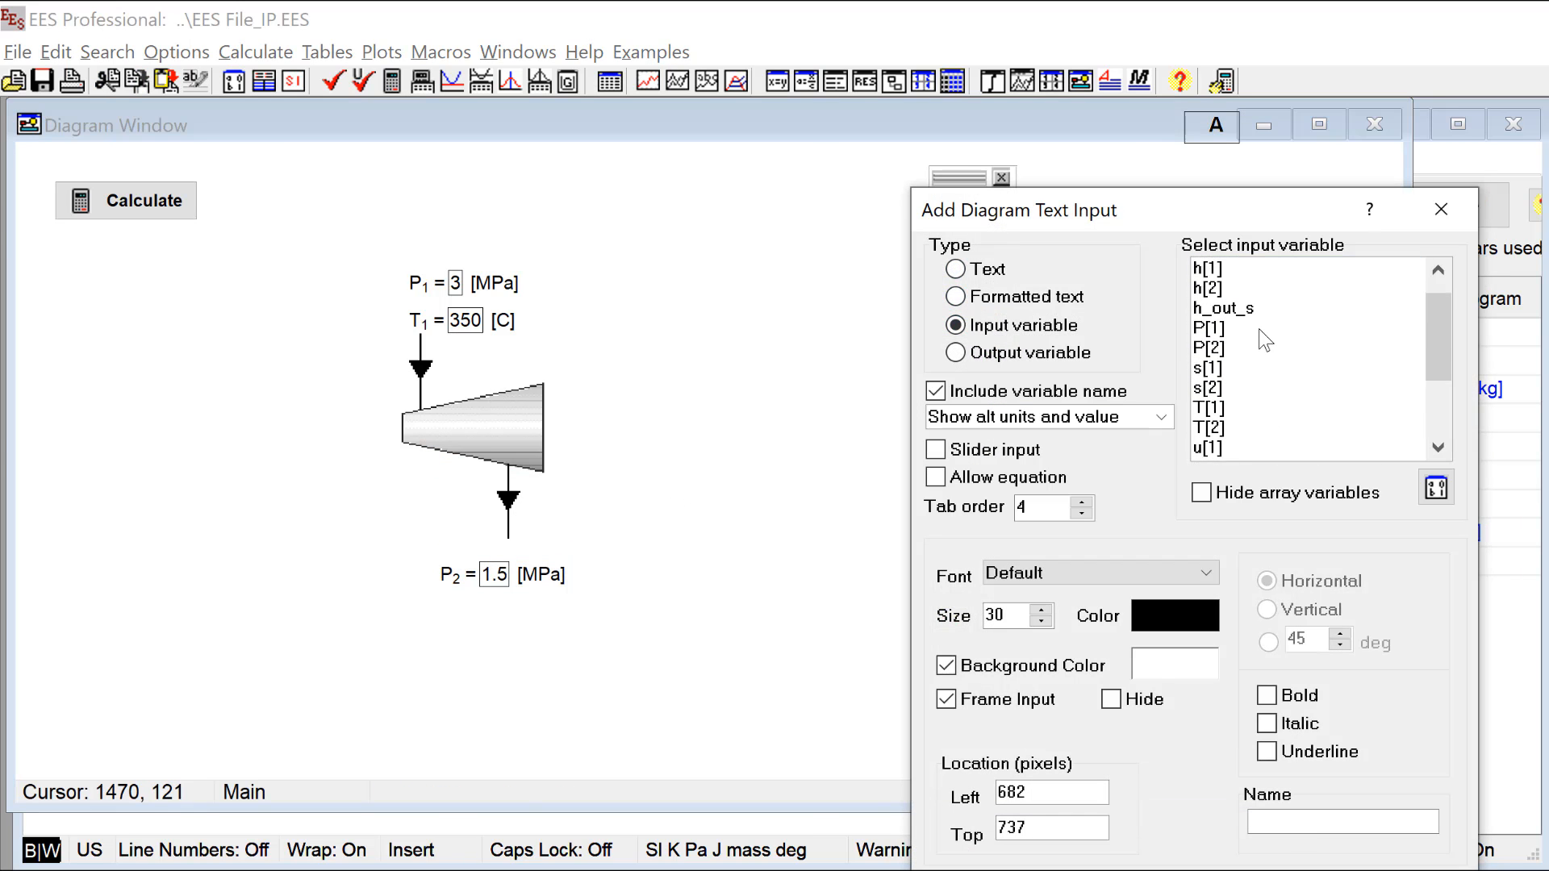
pyautogui.scroll(1, 1258, 327)
pyautogui.click(981, 866)
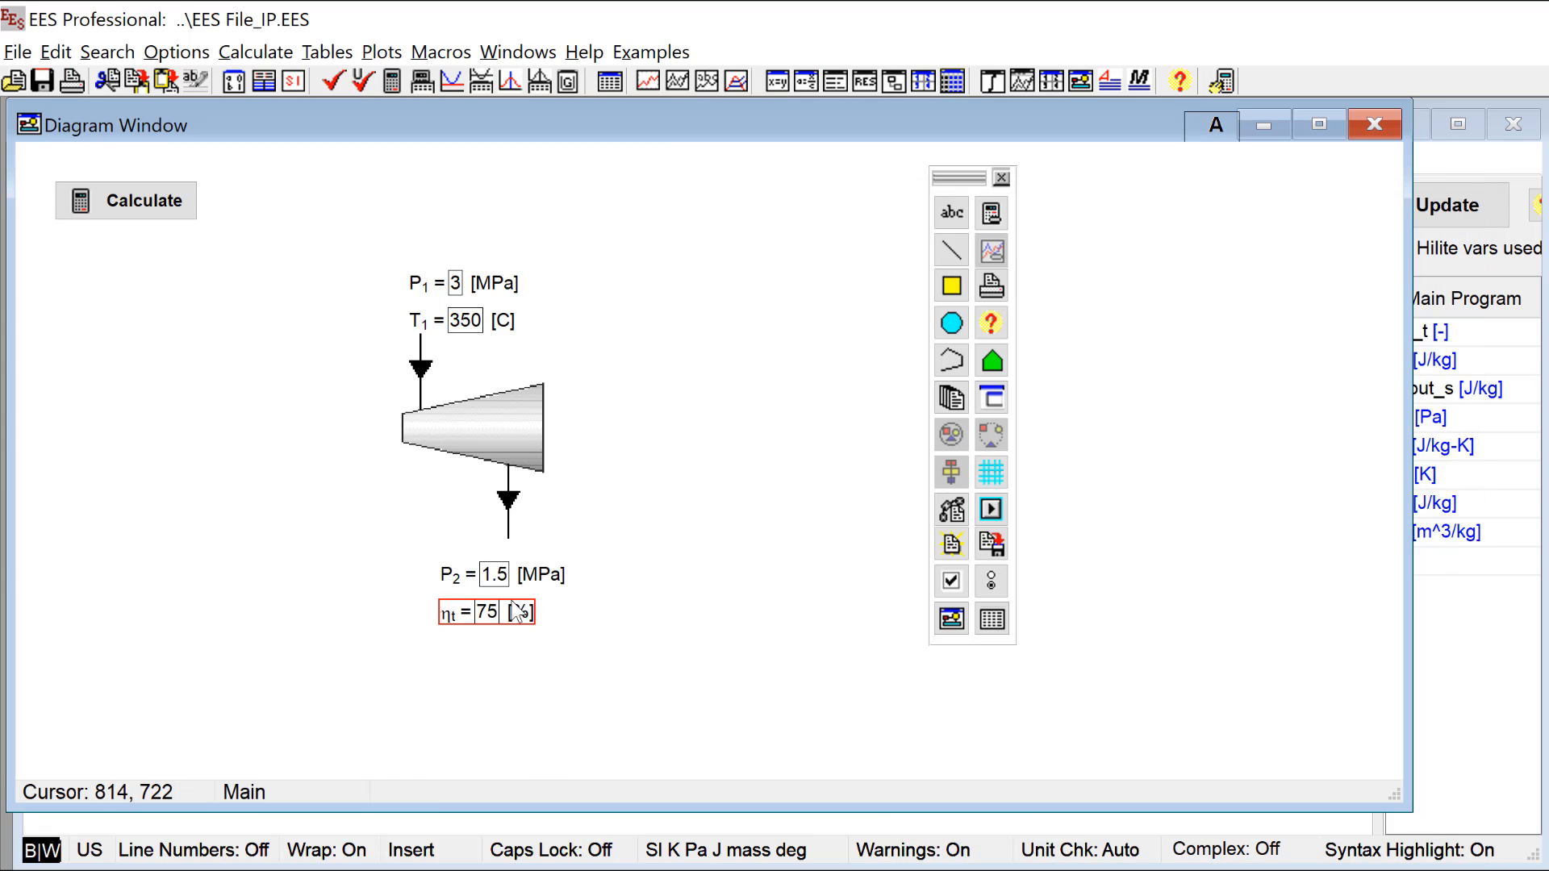
pyautogui.moveTo(517, 610); pyautogui.dragTo(637, 425)
# Step: Add an output variable for T[2] with alternate units and value, and place it below the P[2] input
pyautogui.click(952, 213)
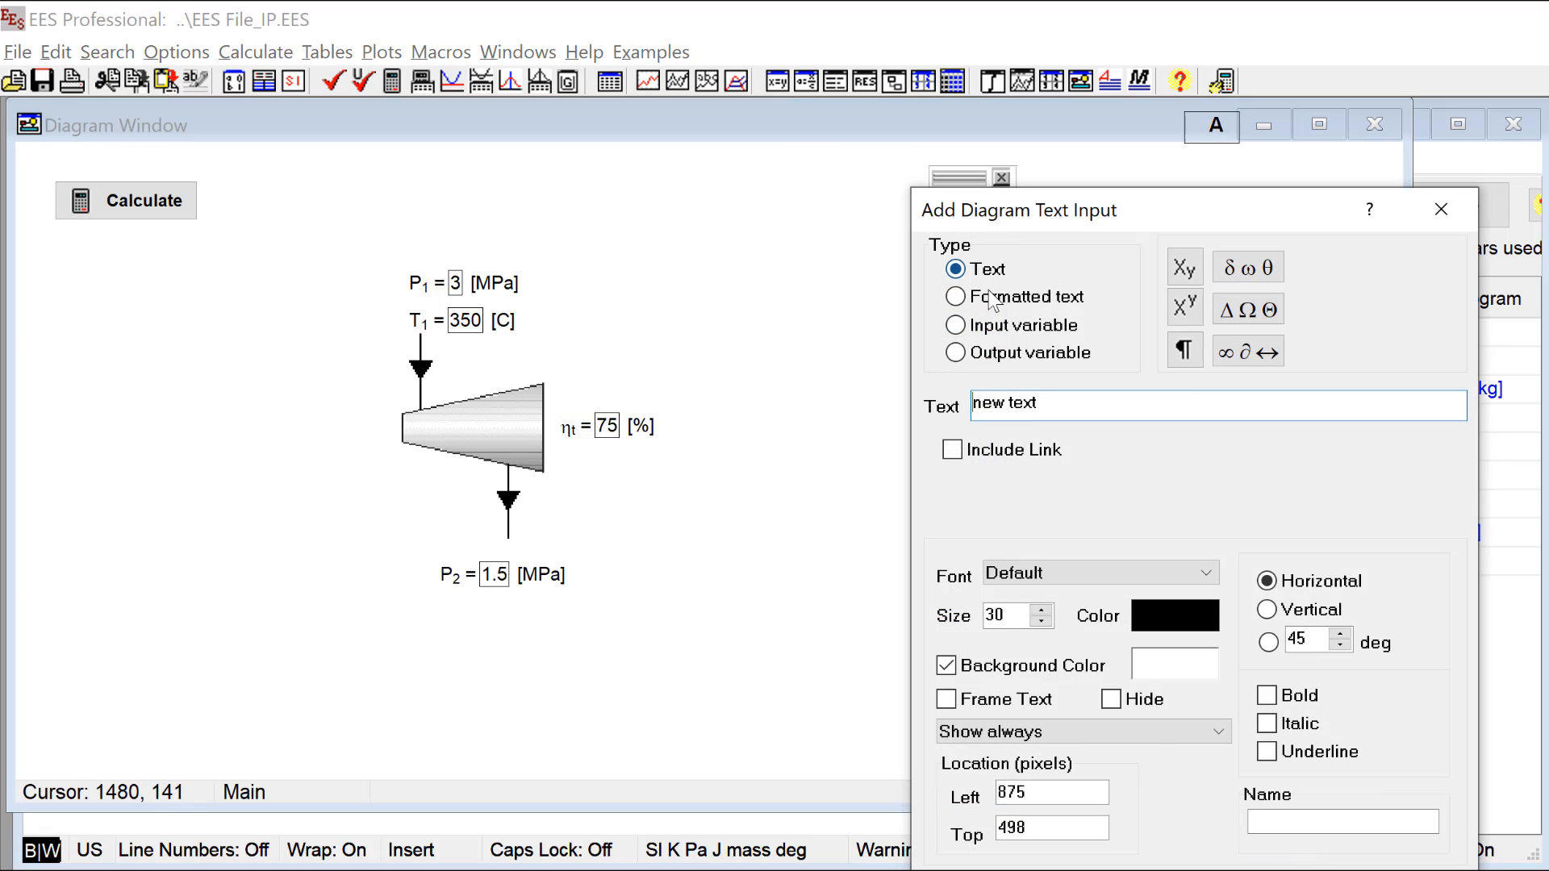
pyautogui.click(956, 353)
pyautogui.click(1234, 447)
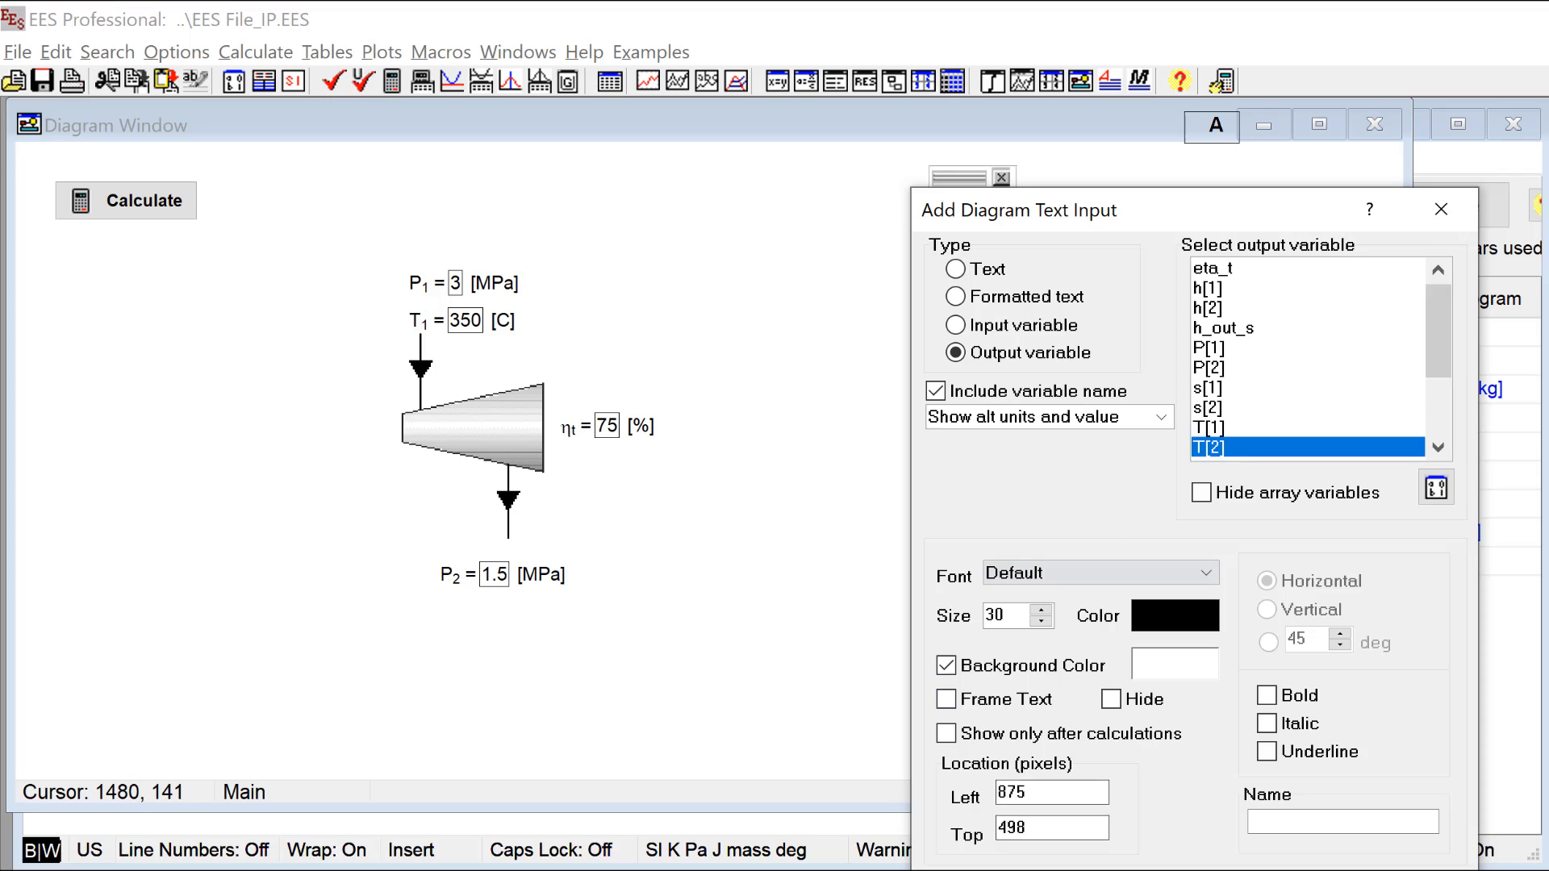
pyautogui.click(981, 866)
pyautogui.moveTo(619, 465); pyautogui.dragTo(516, 616)
pyautogui.click(966, 772)
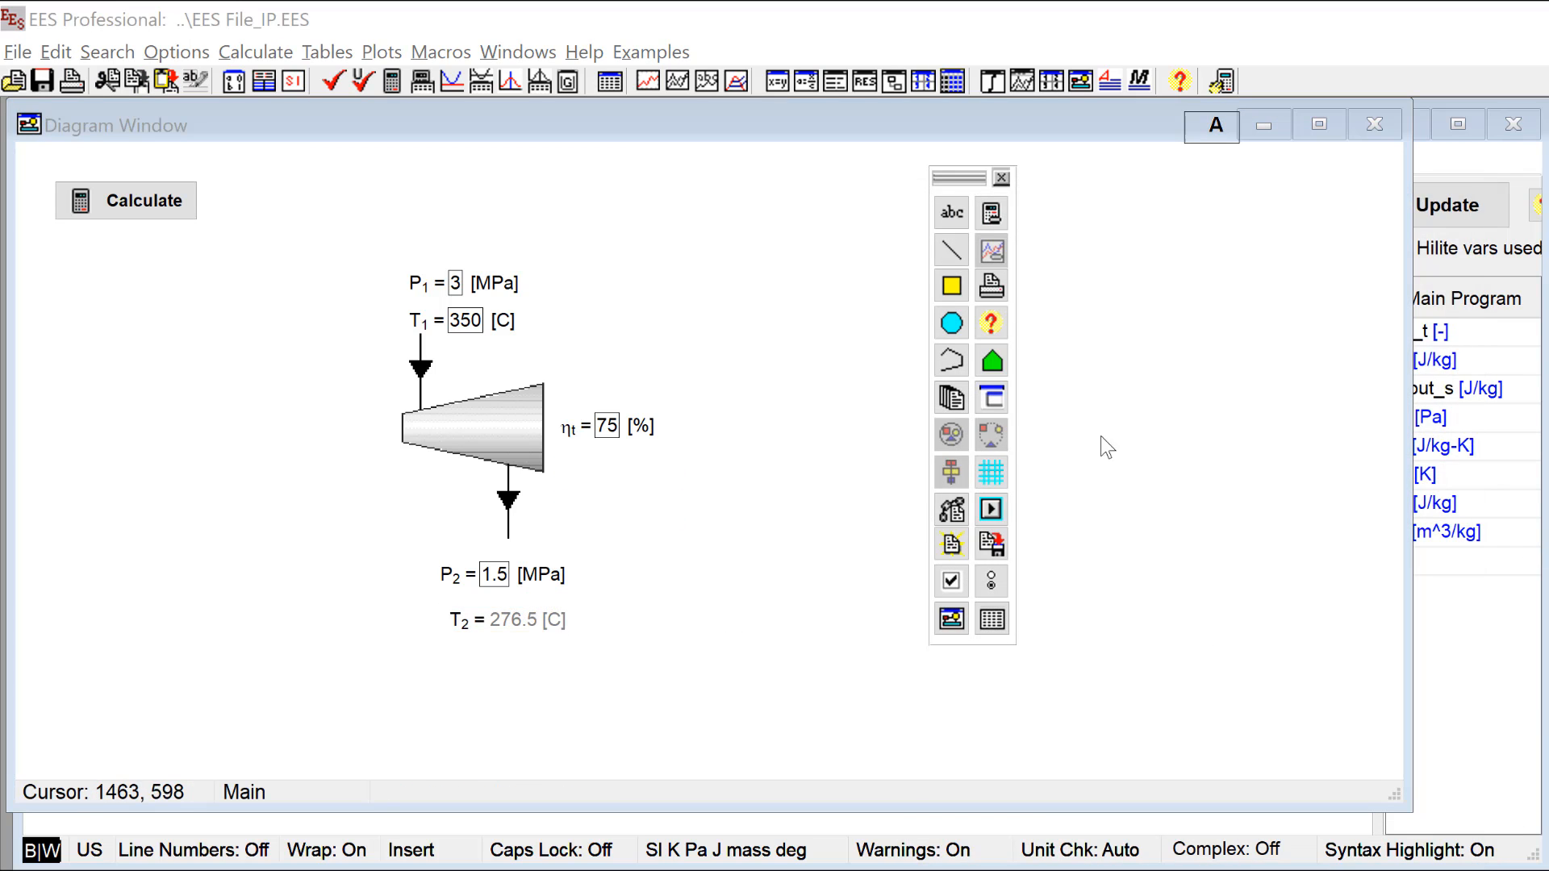
# Step: Switch the diagram out of development mode, calculate it, and recalculate with P[1] set to 4 MPa
pyautogui.click(1219, 127)
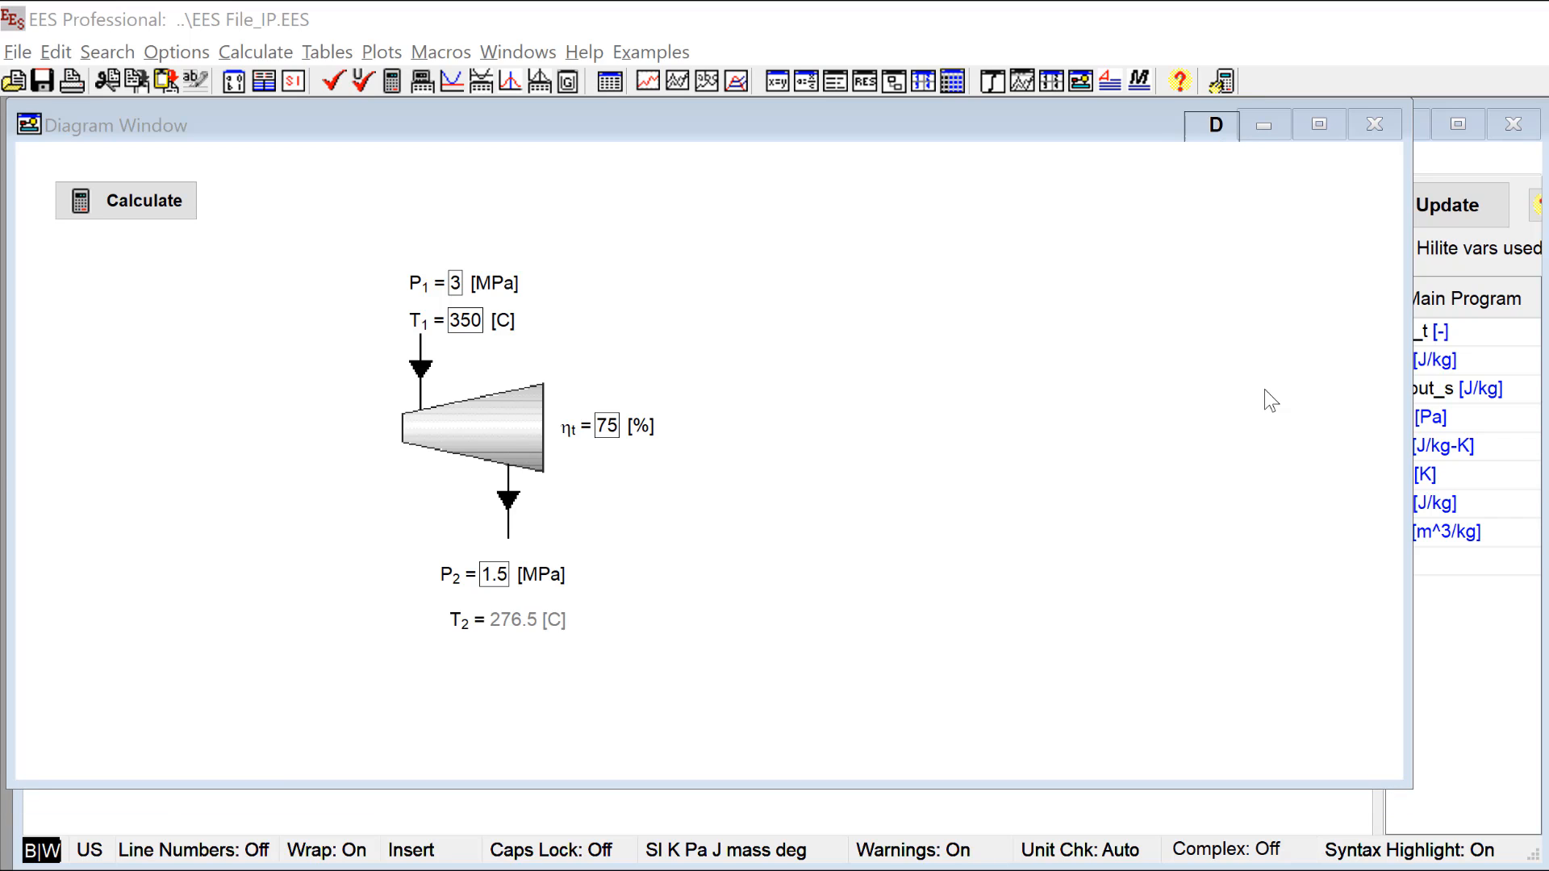
pyautogui.click(154, 212)
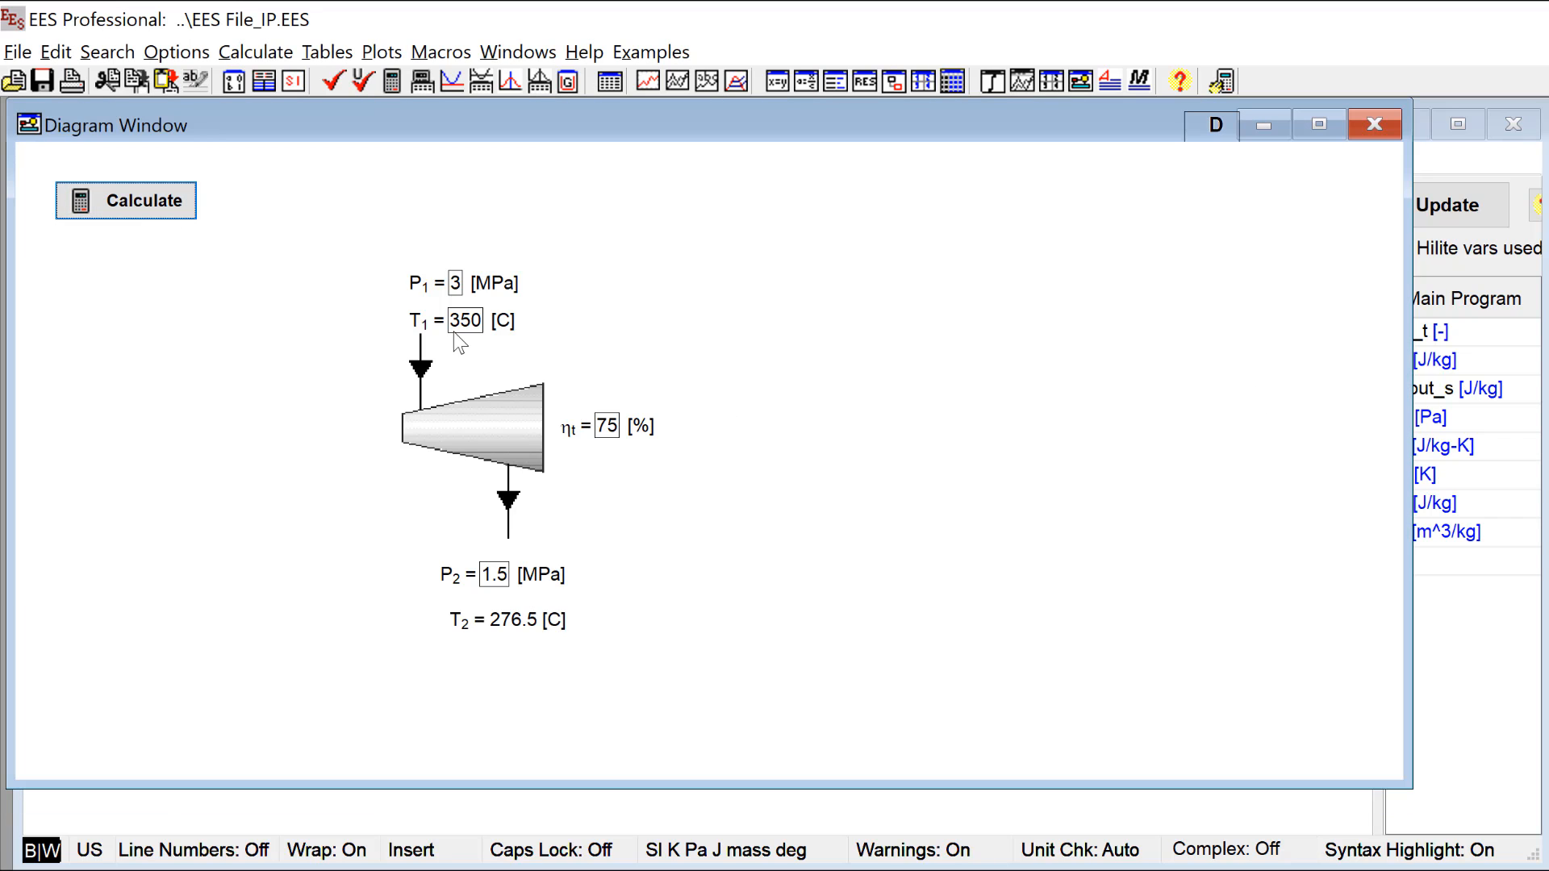
pyautogui.click(456, 284)
pyautogui.doubleClick(455, 284)
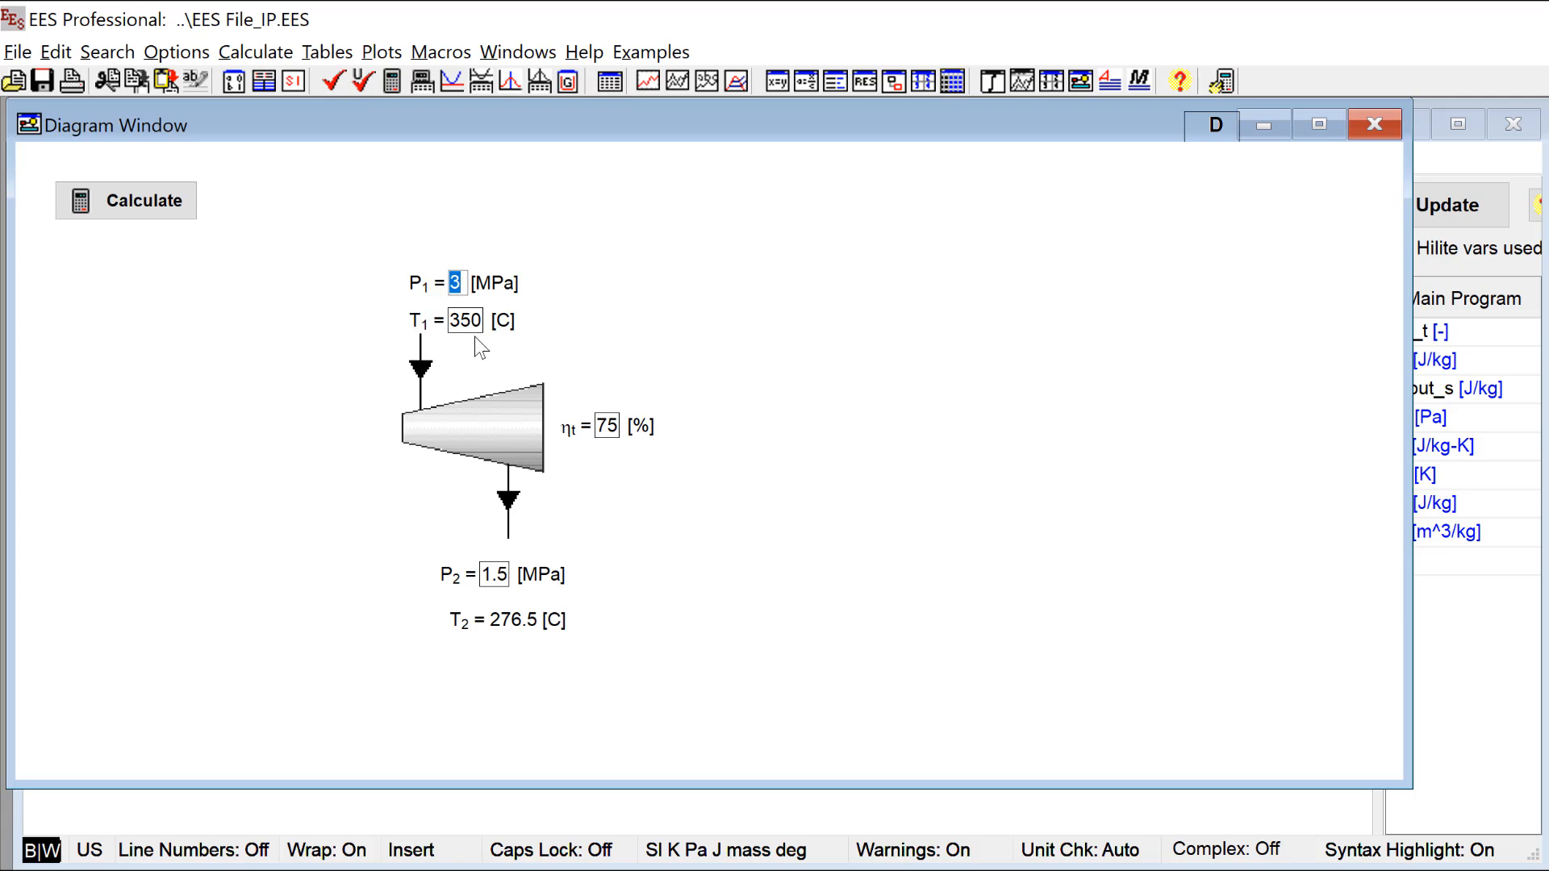
pyautogui.write('4')
pyautogui.click(193, 217)
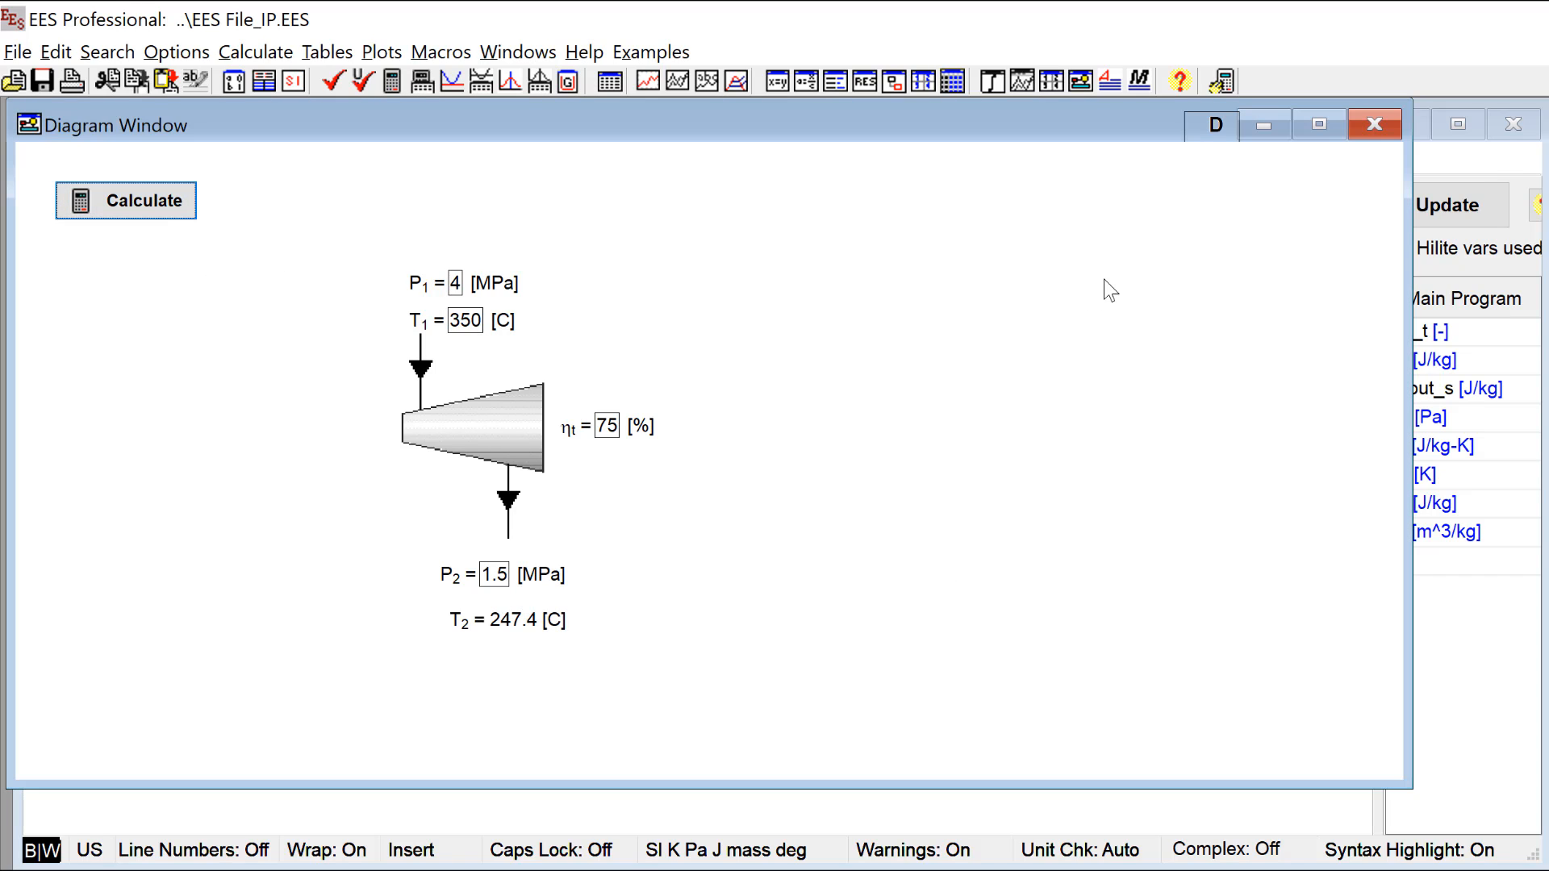
# Step: Create a T-s property plot for the real fluid Water, leaving out the lines of constant specific volume
pyautogui.click(918, 812)
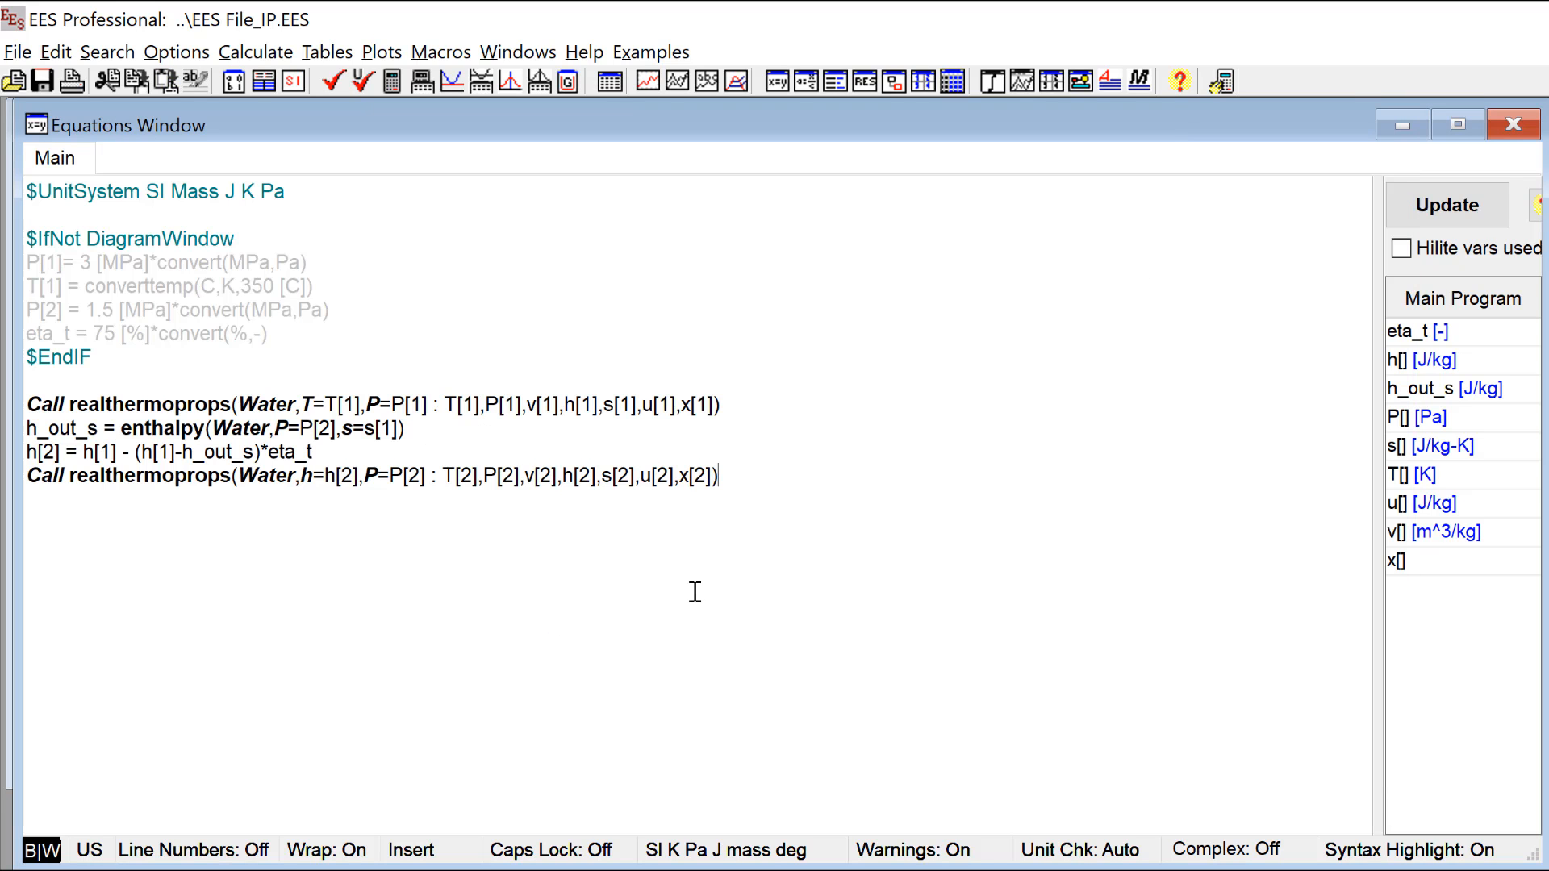
pyautogui.click(380, 50)
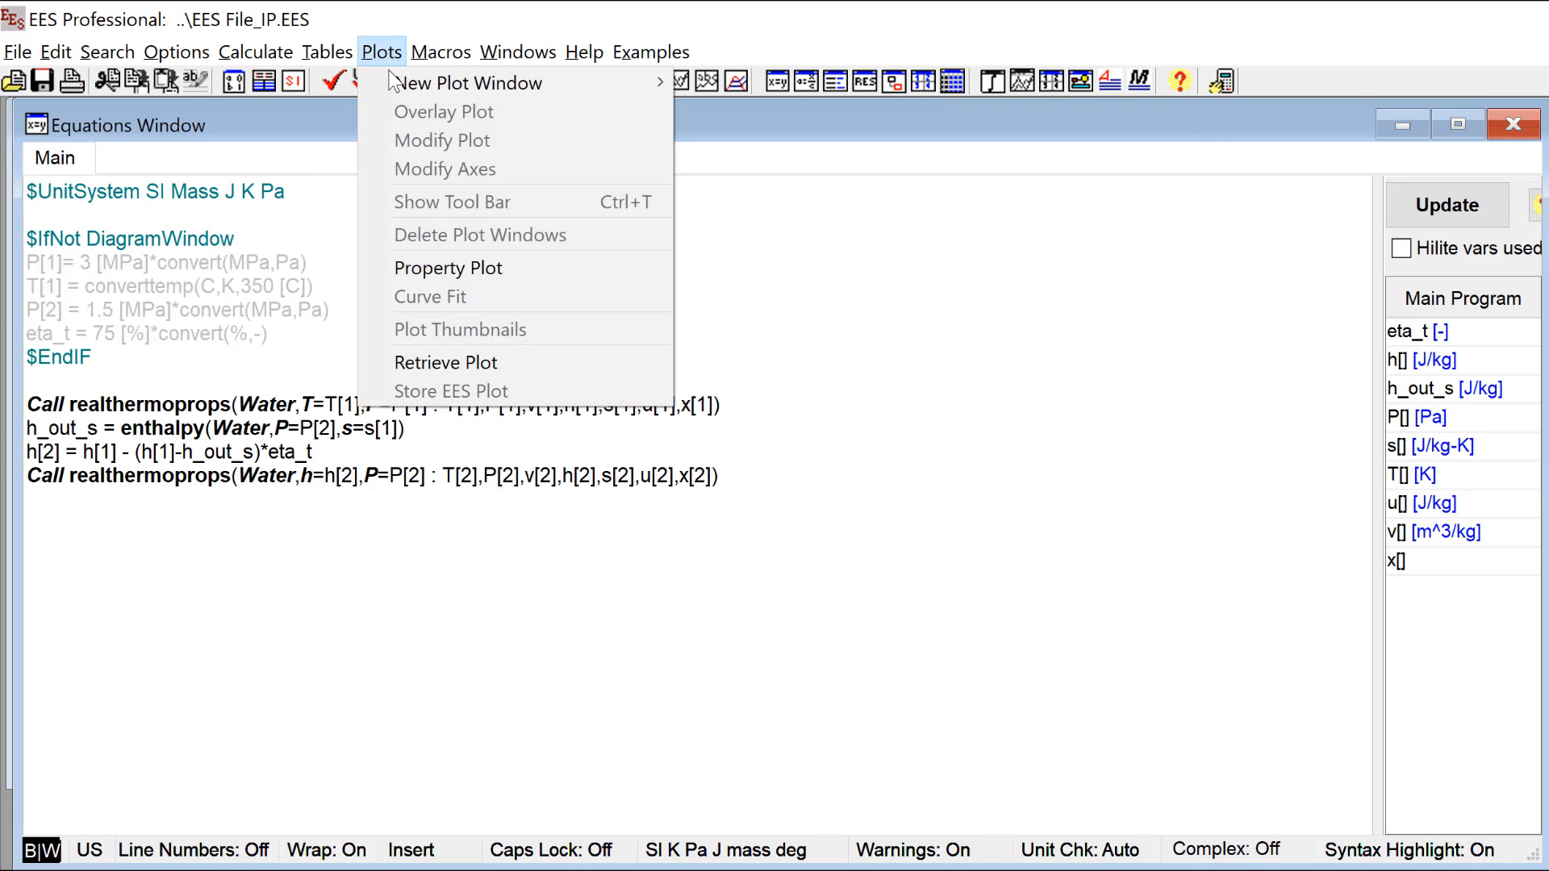
pyautogui.click(591, 268)
pyautogui.moveTo(1024, 105); pyautogui.dragTo(605, 44)
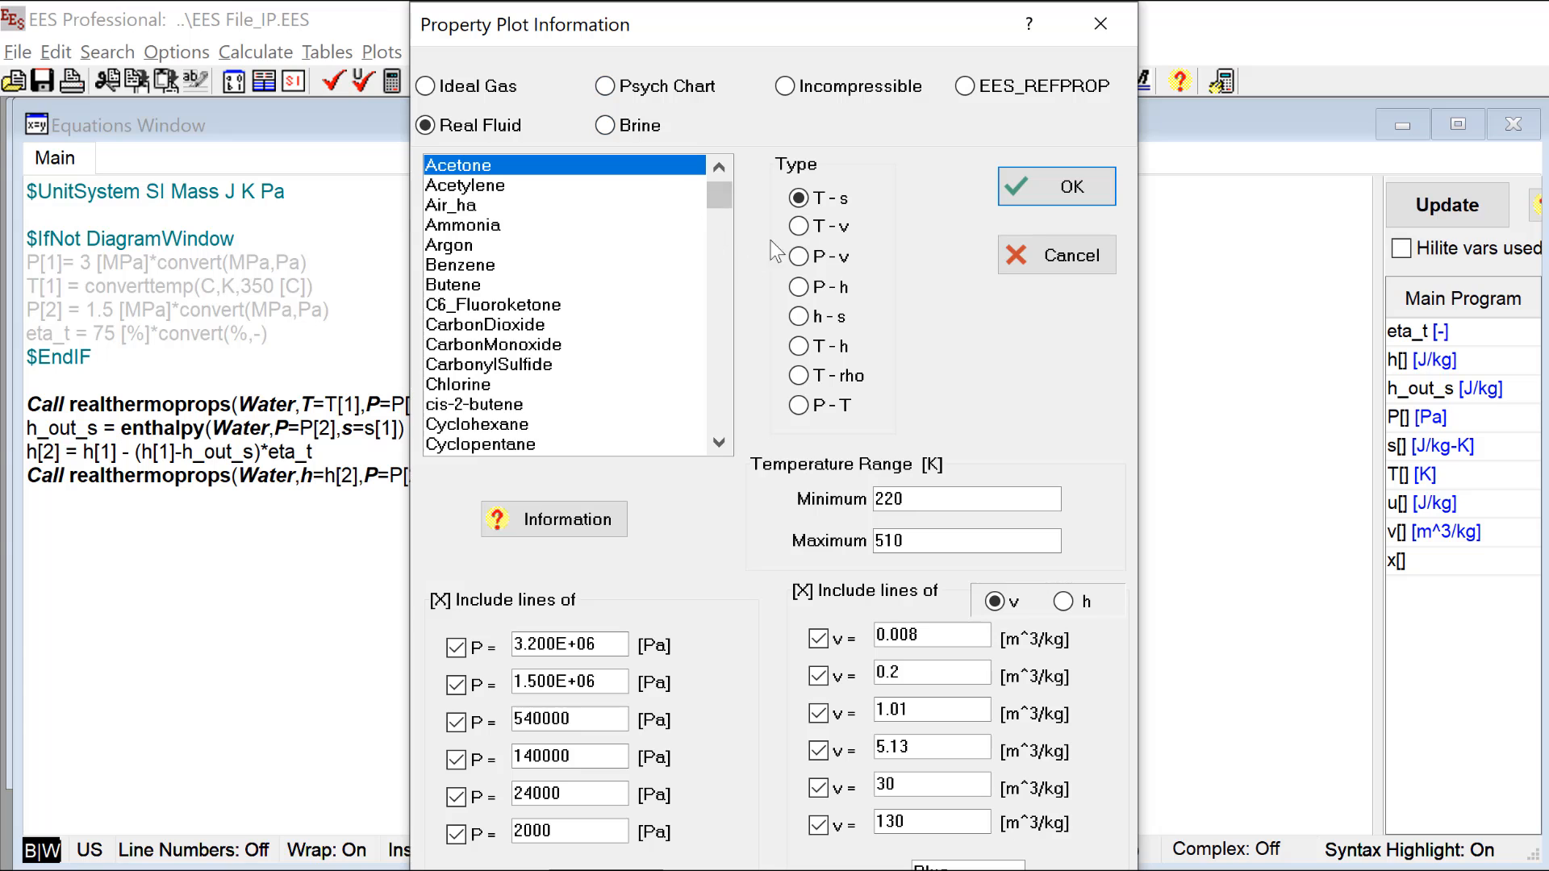
pyautogui.moveTo(720, 196); pyautogui.dragTo(714, 418)
pyautogui.click(577, 427)
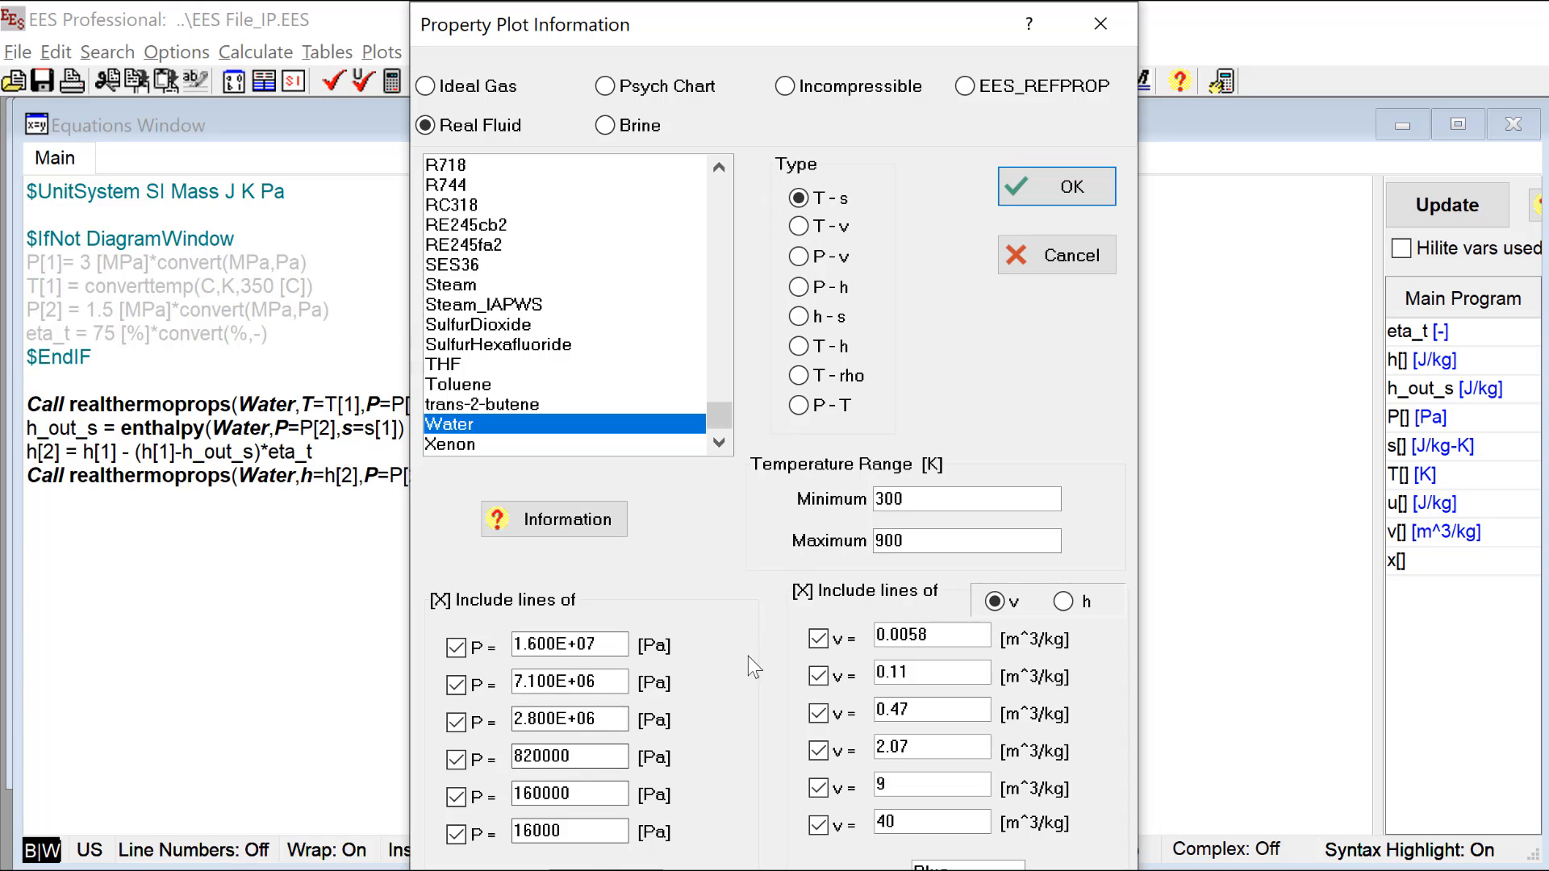
pyautogui.click(803, 593)
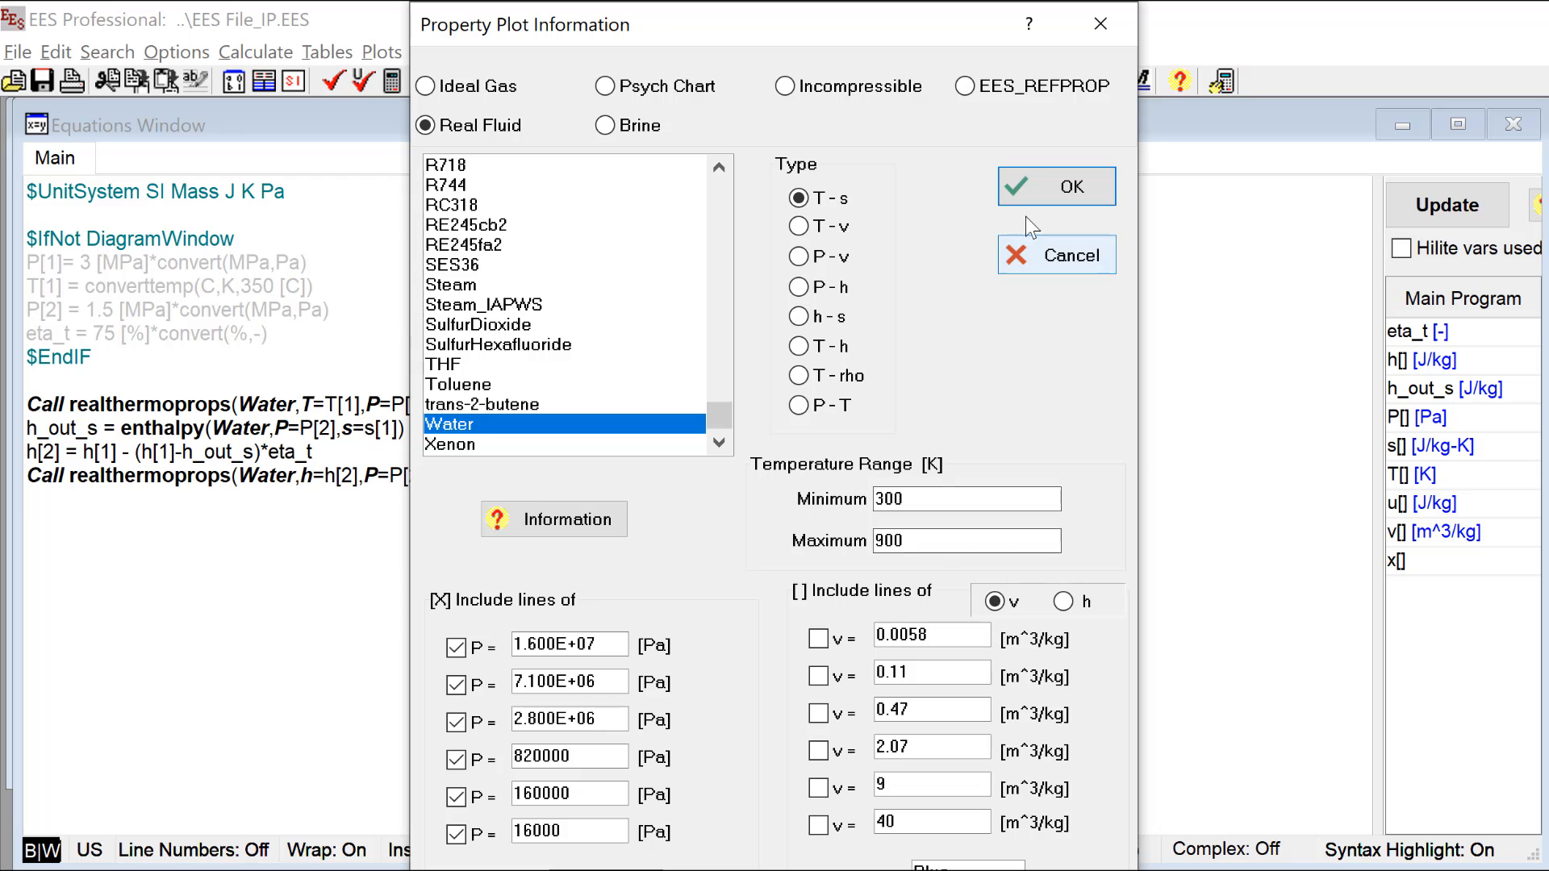
pyautogui.click(1039, 182)
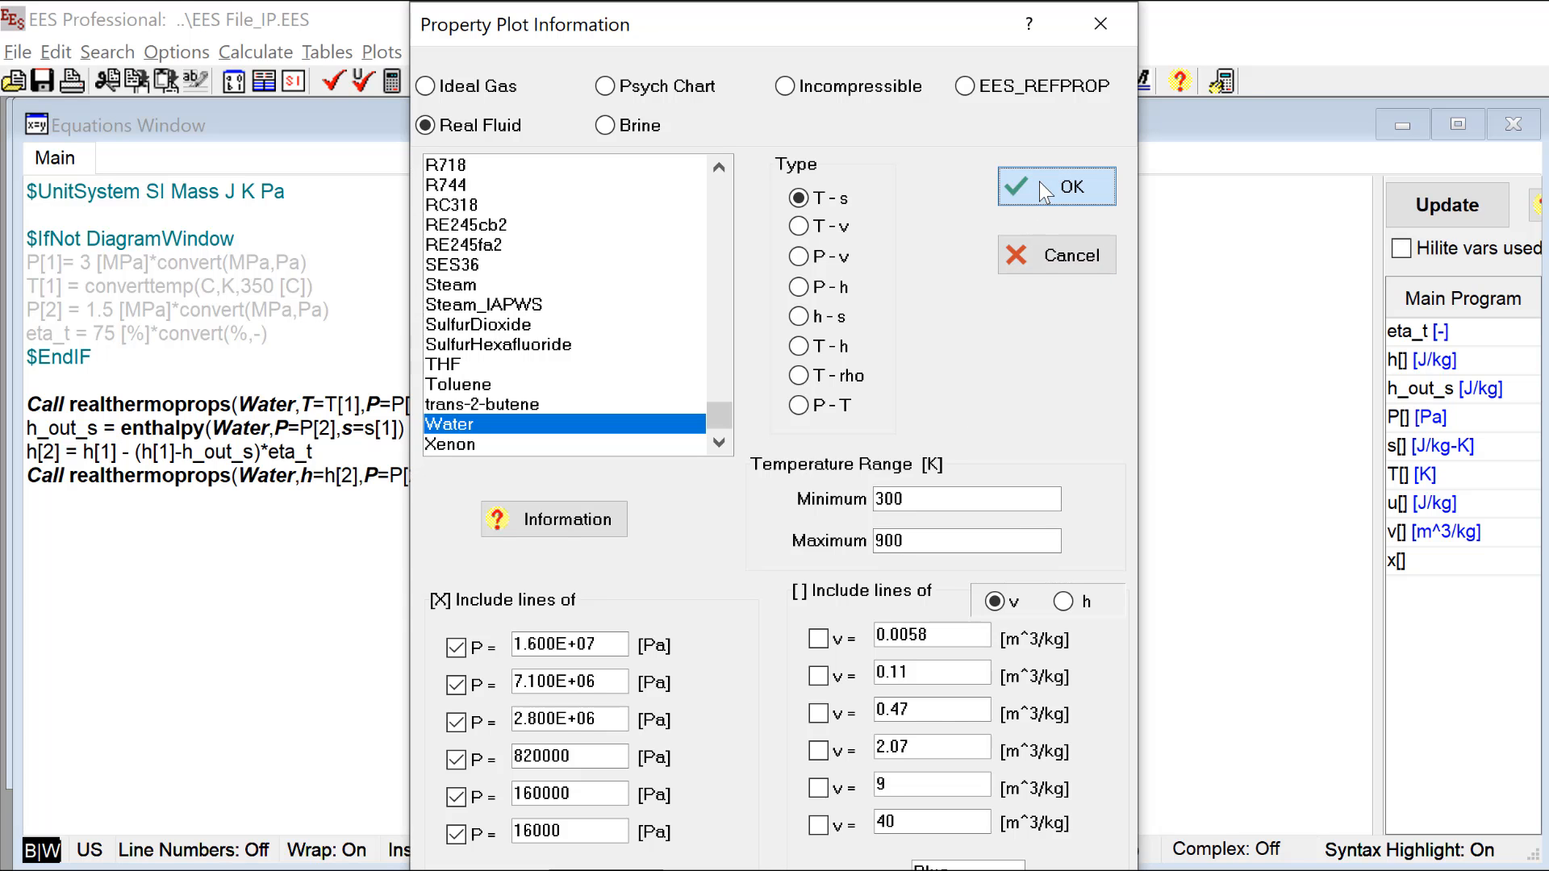
pyautogui.moveTo(994, 177); pyautogui.dragTo(630, 99)
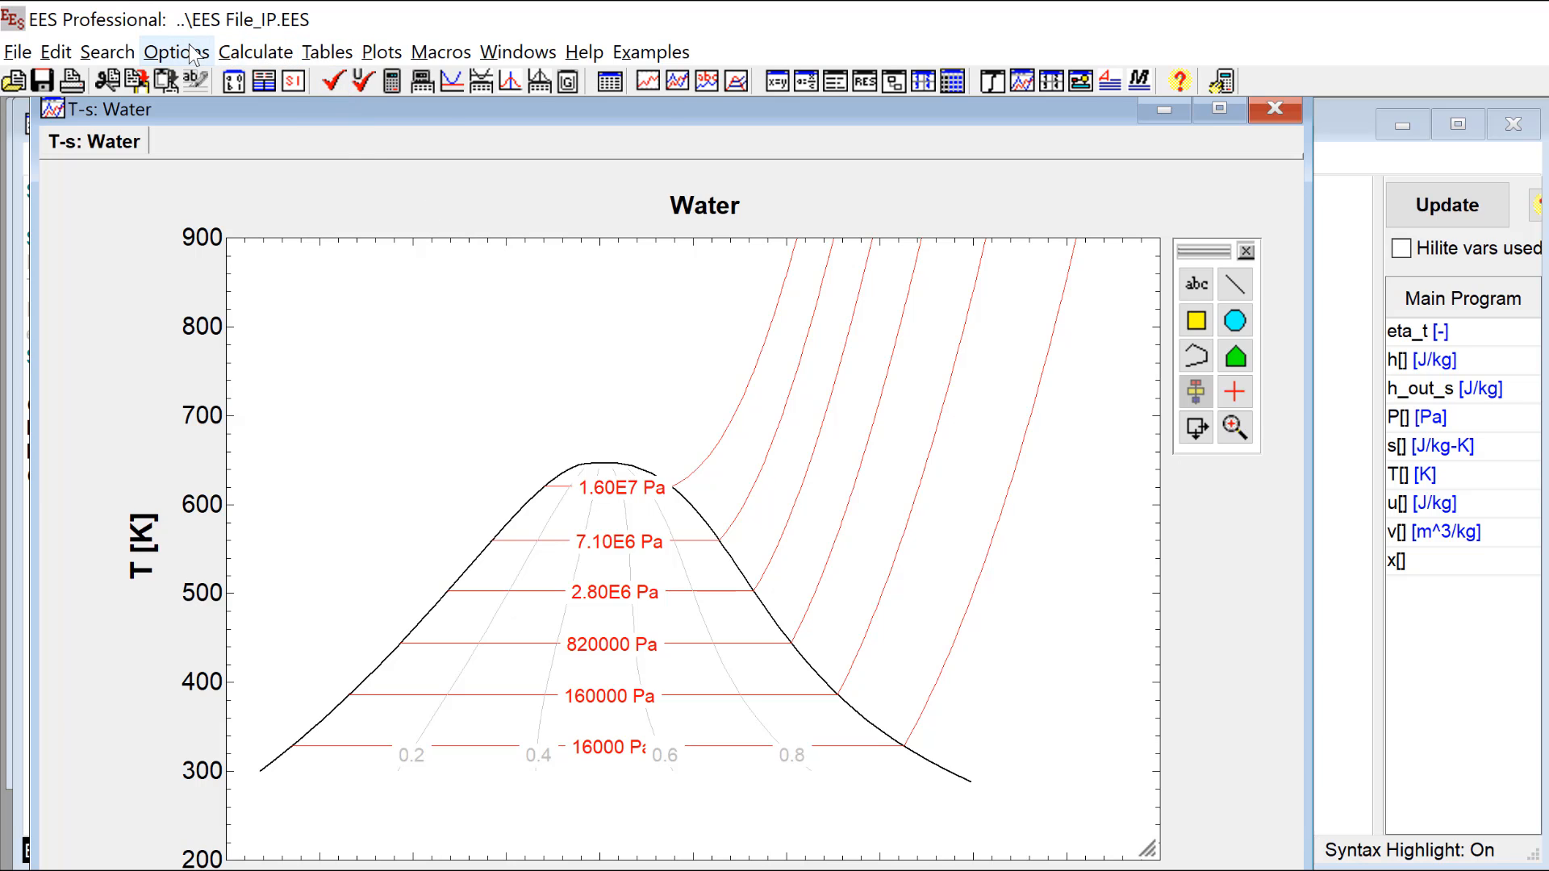
# Step: Set up an overlay on the T-s plot with s[i] against T[i] [K] from the Arrays Table, with automatic update and point labels
pyautogui.click(381, 52)
pyautogui.click(407, 113)
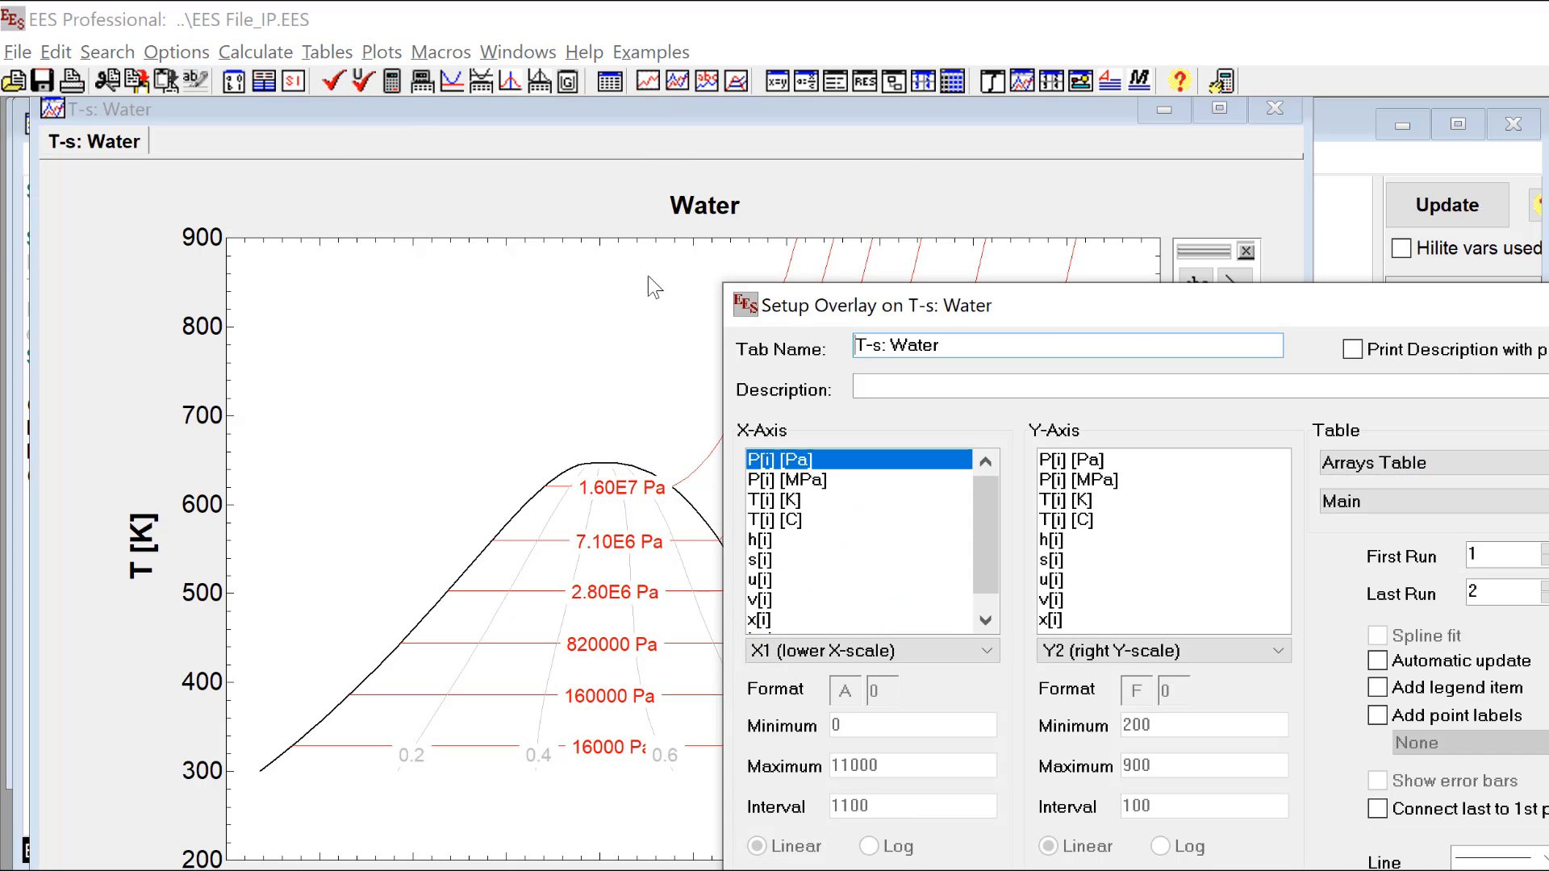
pyautogui.click(909, 564)
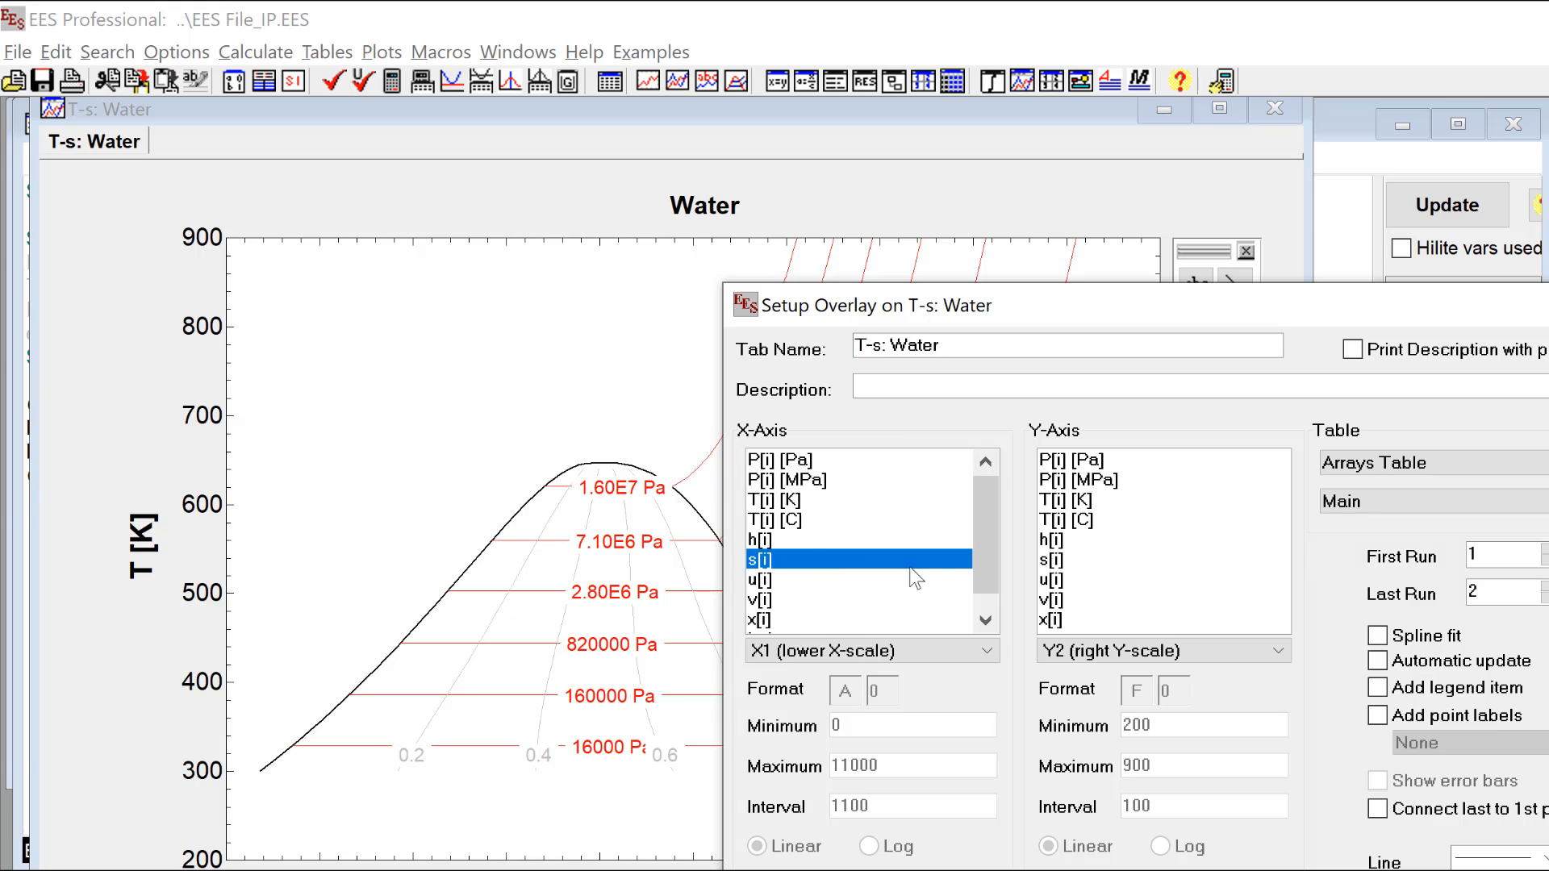
pyautogui.click(1107, 501)
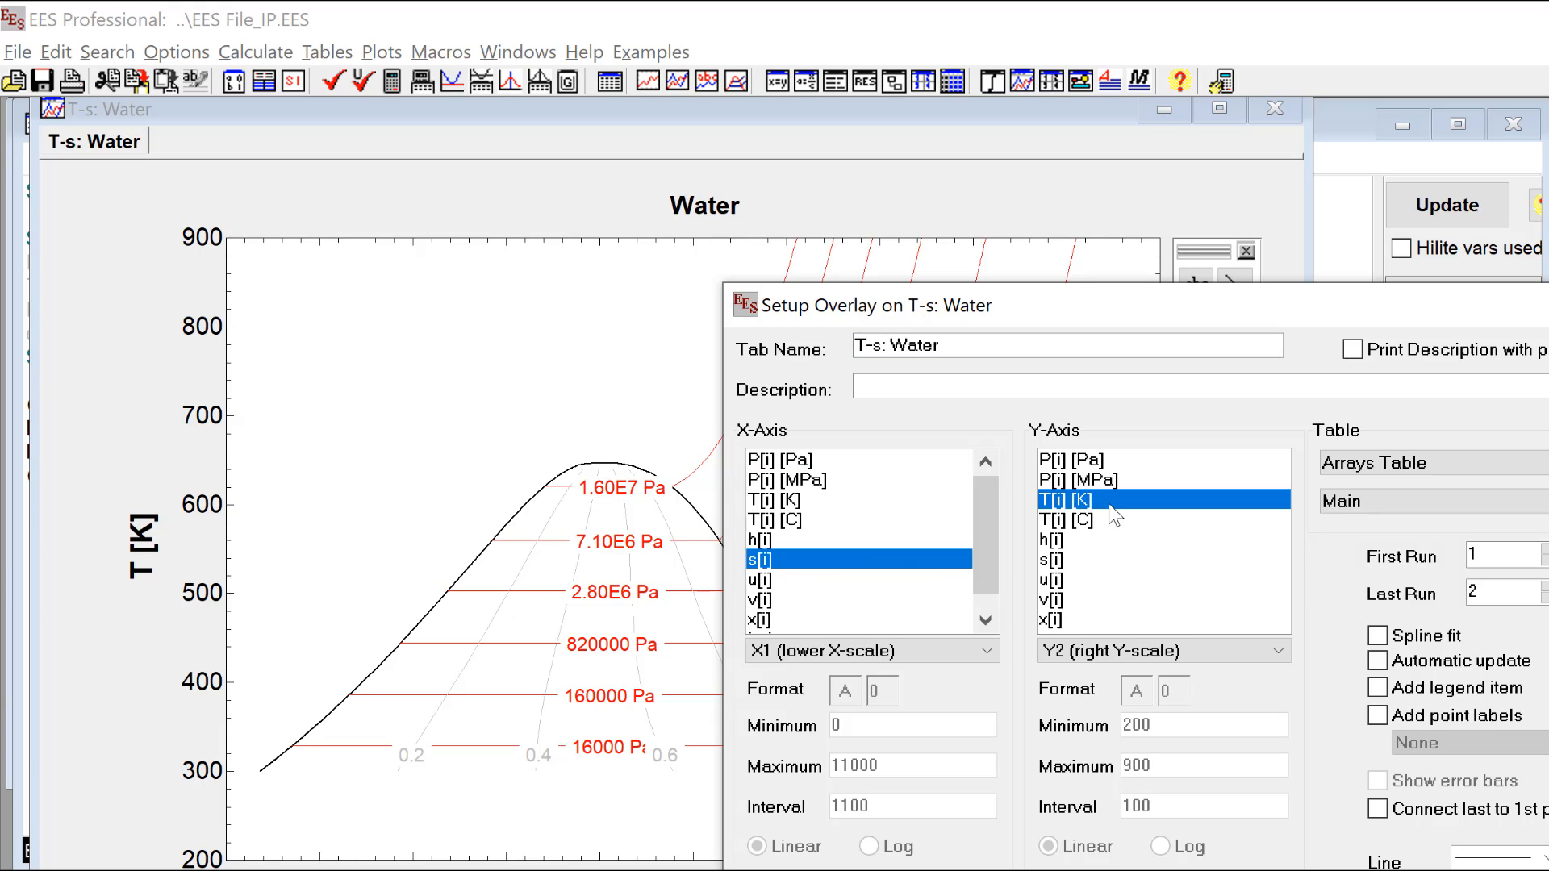
pyautogui.click(1377, 662)
pyautogui.click(1378, 717)
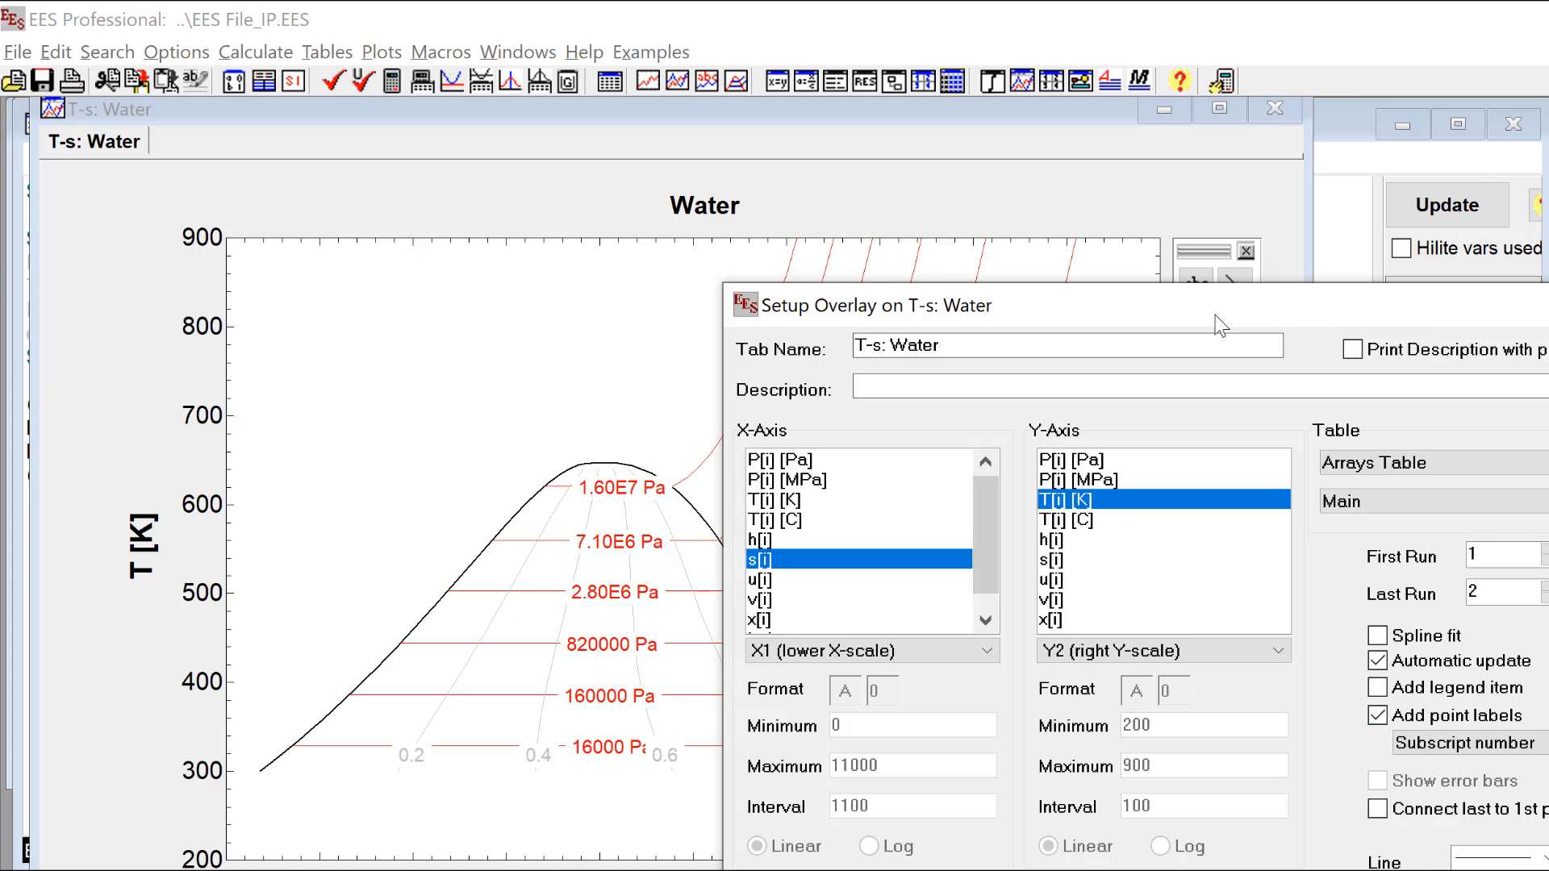
# Step: Style the overlay with filled square symbols, red color and a thicker solid line, and draw it on the T-s plot
pyautogui.moveTo(1205, 315); pyautogui.dragTo(958, 206)
pyautogui.click(1263, 786)
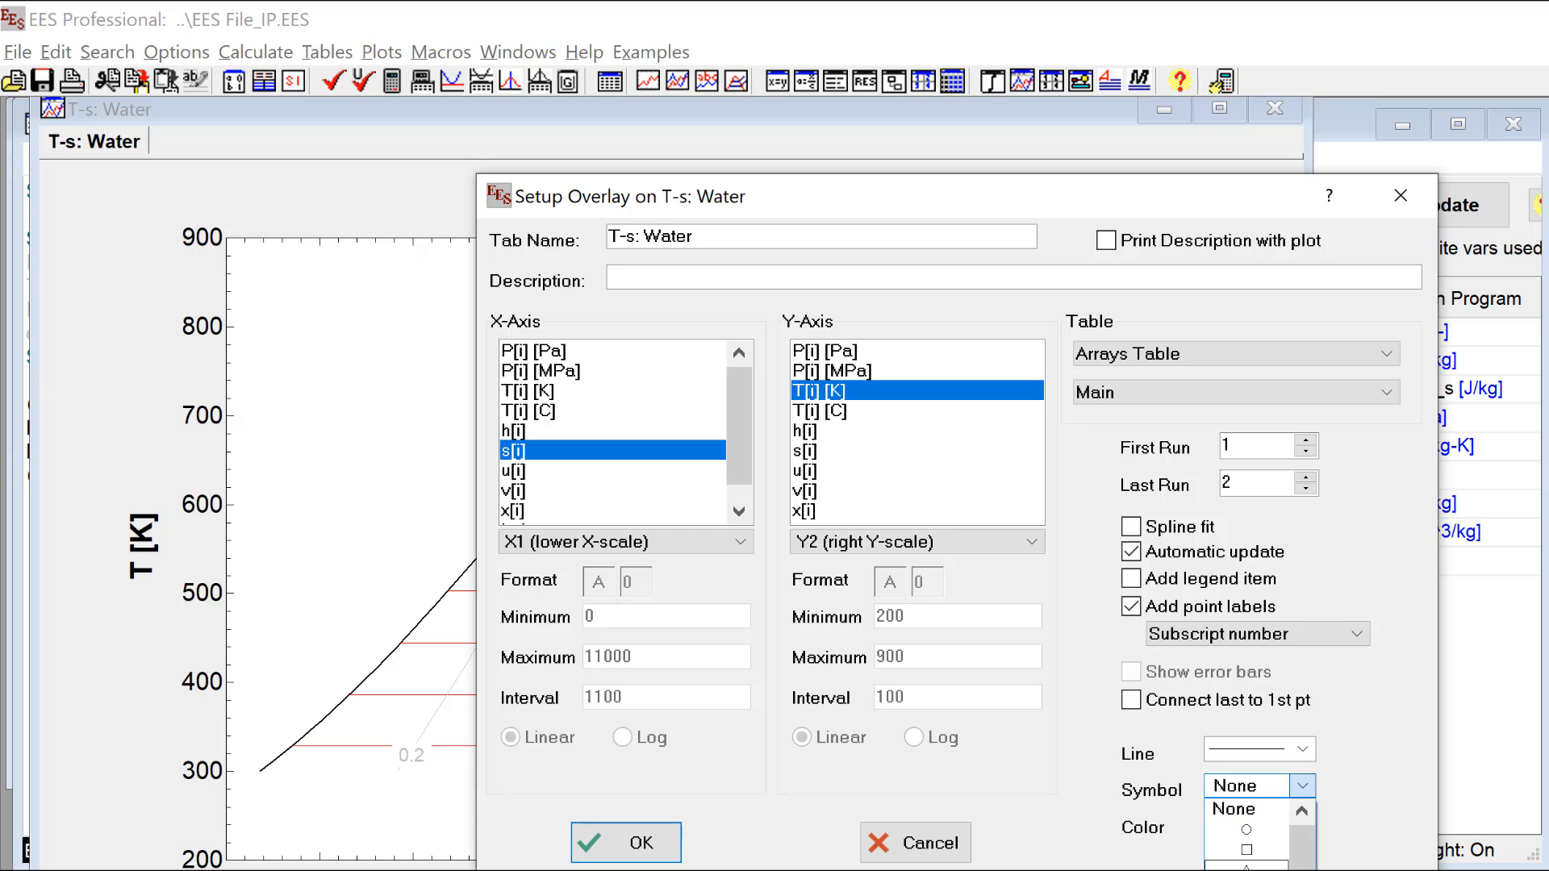
pyautogui.click(1239, 815)
pyautogui.click(1246, 823)
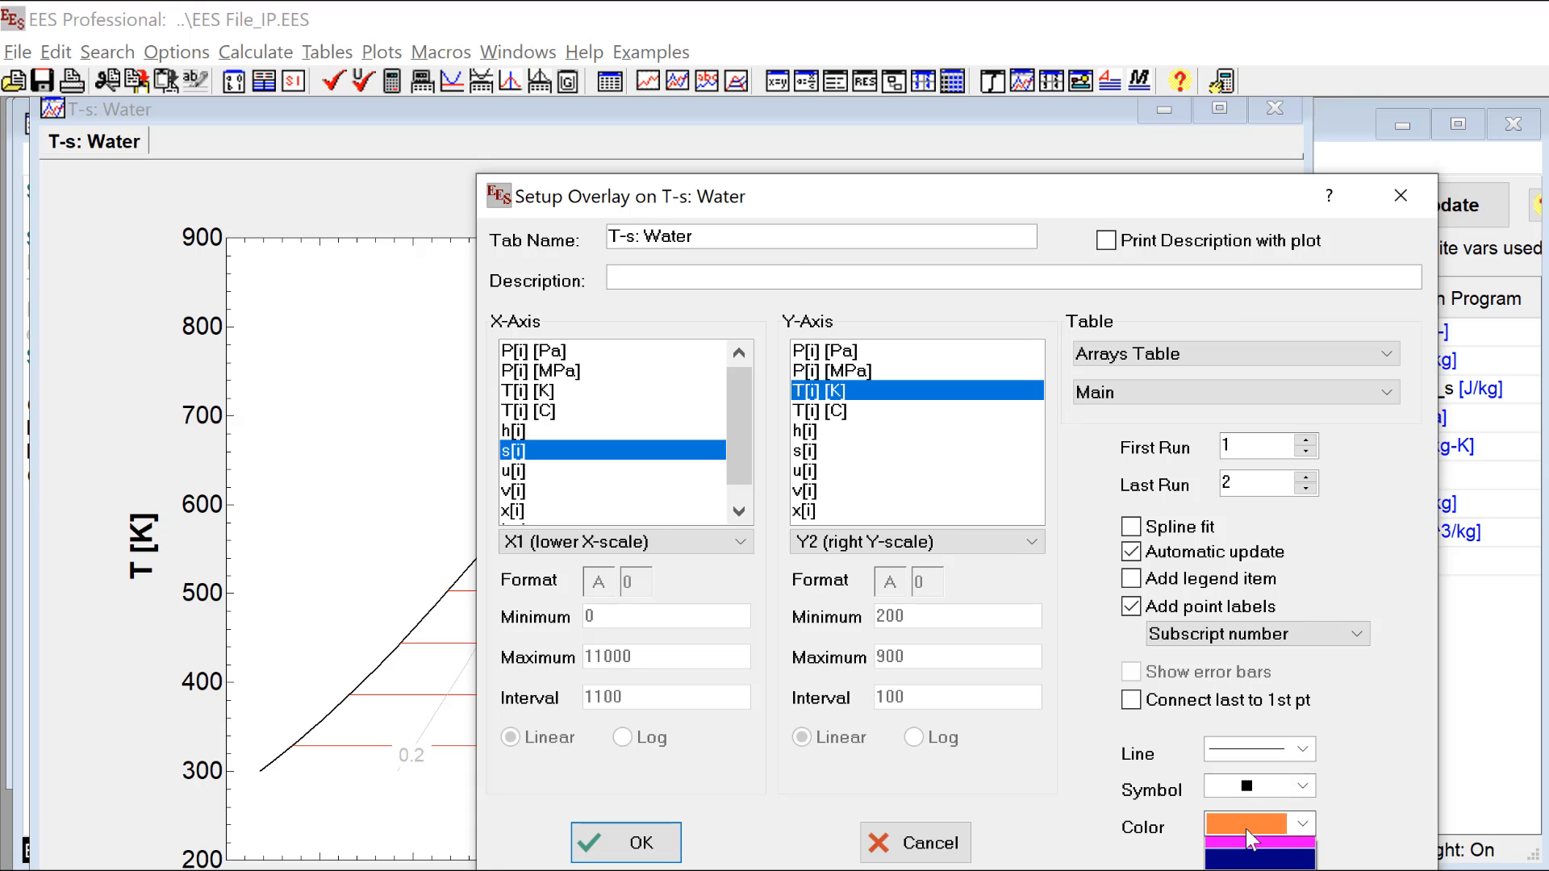
pyautogui.click(1226, 861)
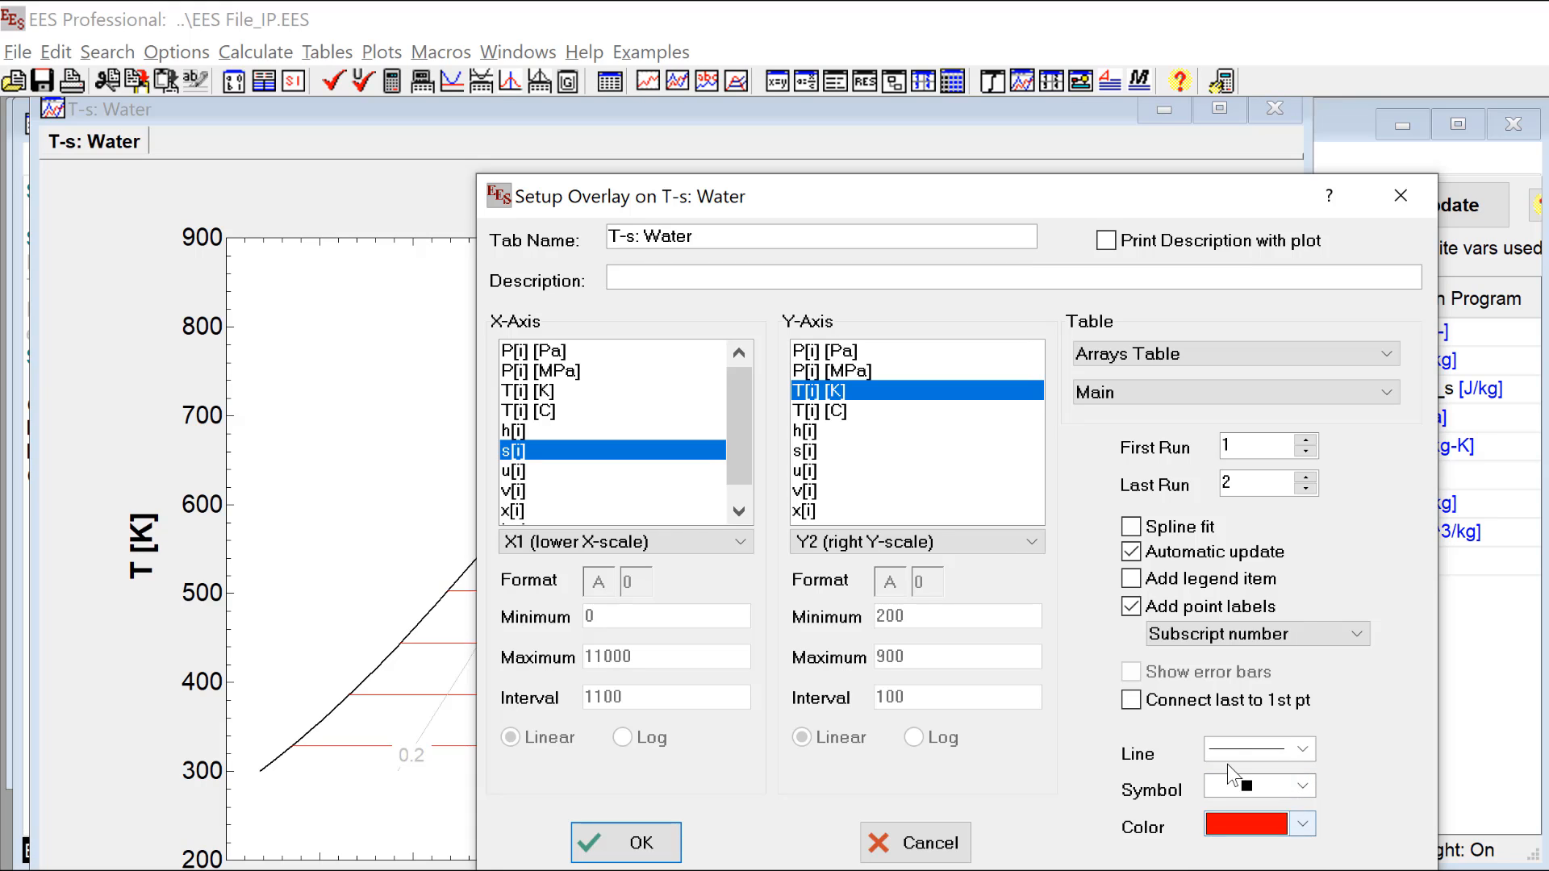
pyautogui.click(1238, 752)
pyautogui.click(1227, 846)
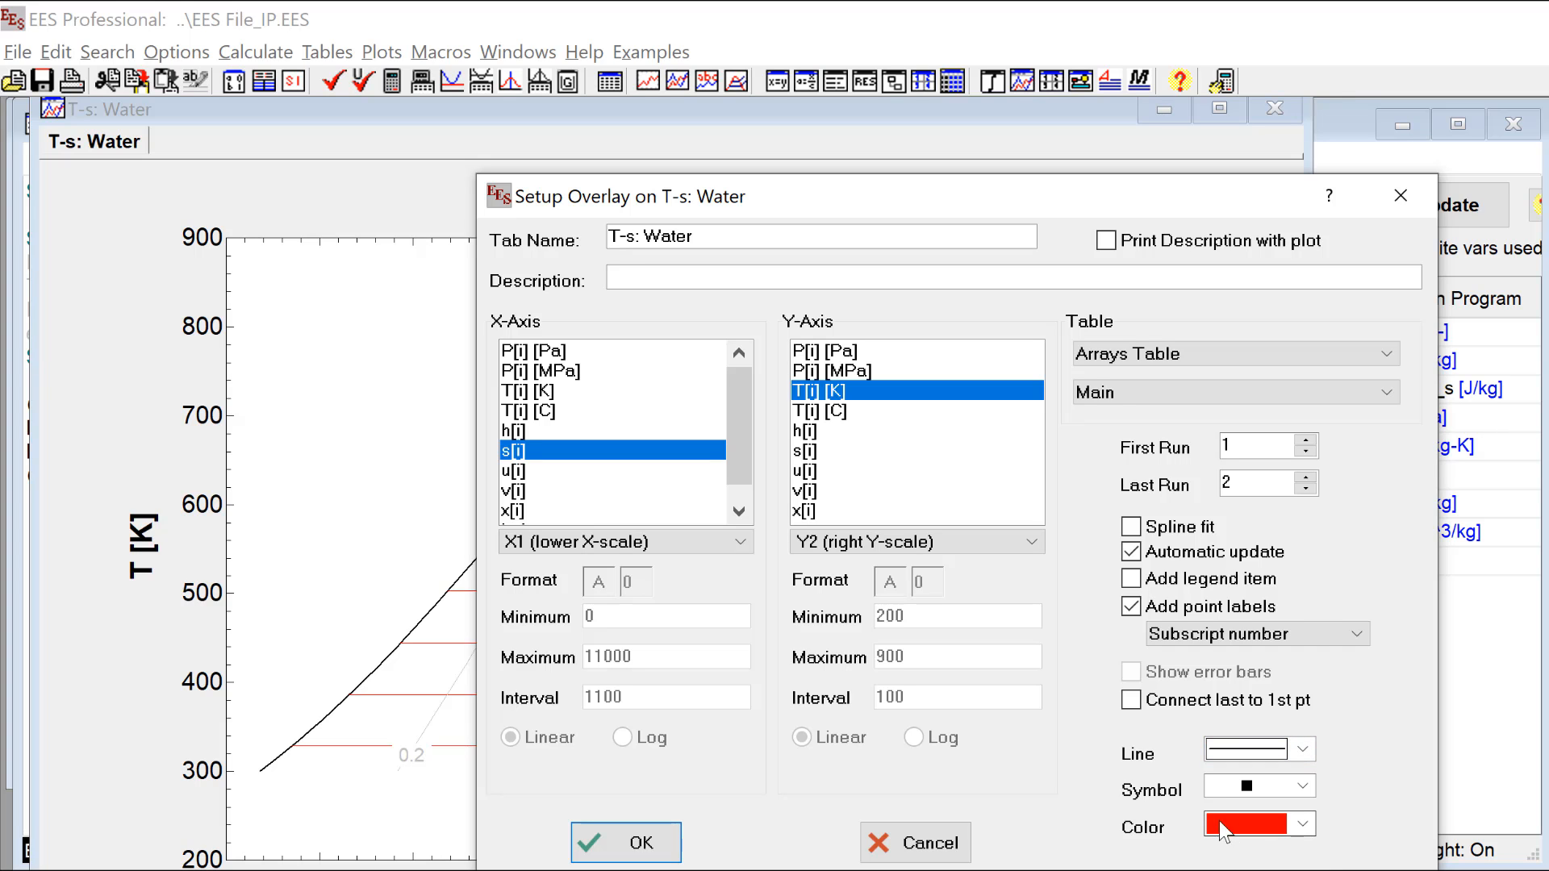
pyautogui.moveTo(912, 200); pyautogui.dragTo(765, 134)
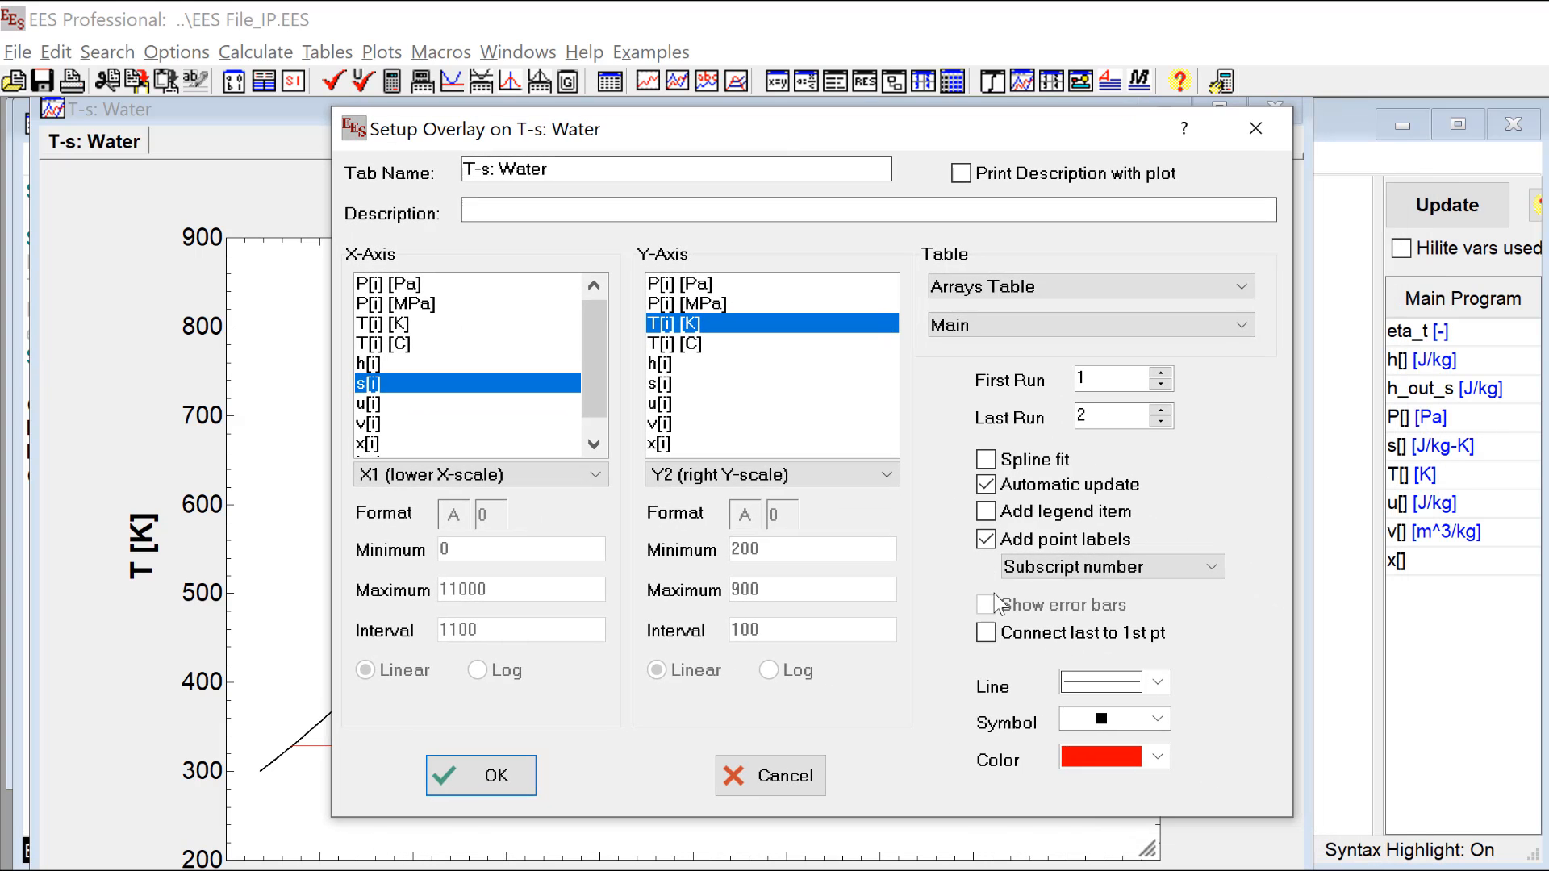
pyautogui.click(494, 777)
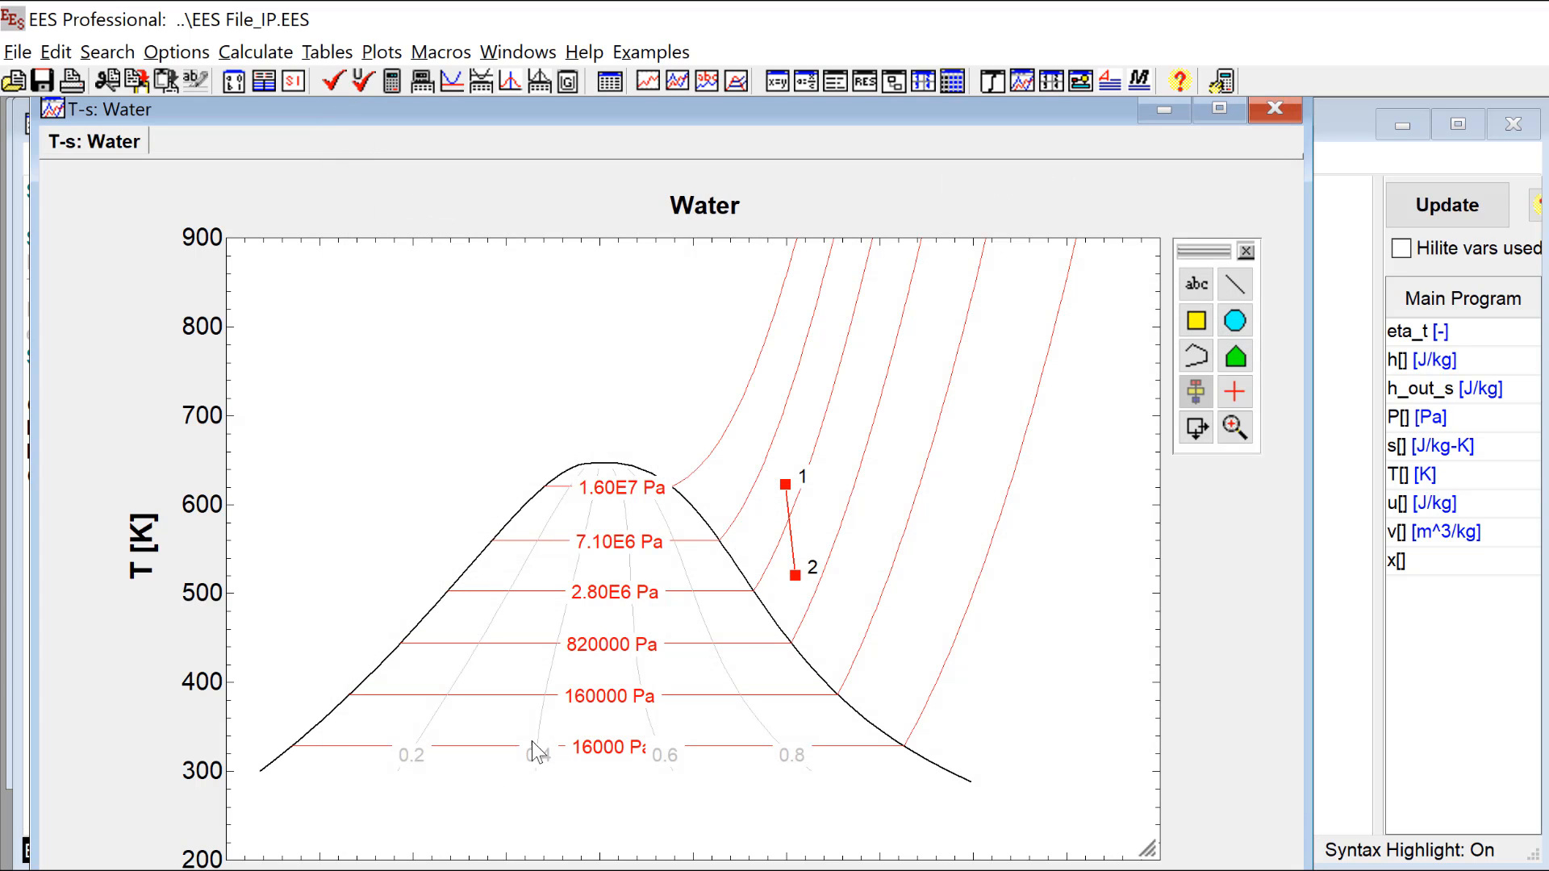
# Step: Return the Diagram Window to development mode and add a Show plot button linked to the T-s: Water plot below the Calculate button
pyautogui.click(1331, 656)
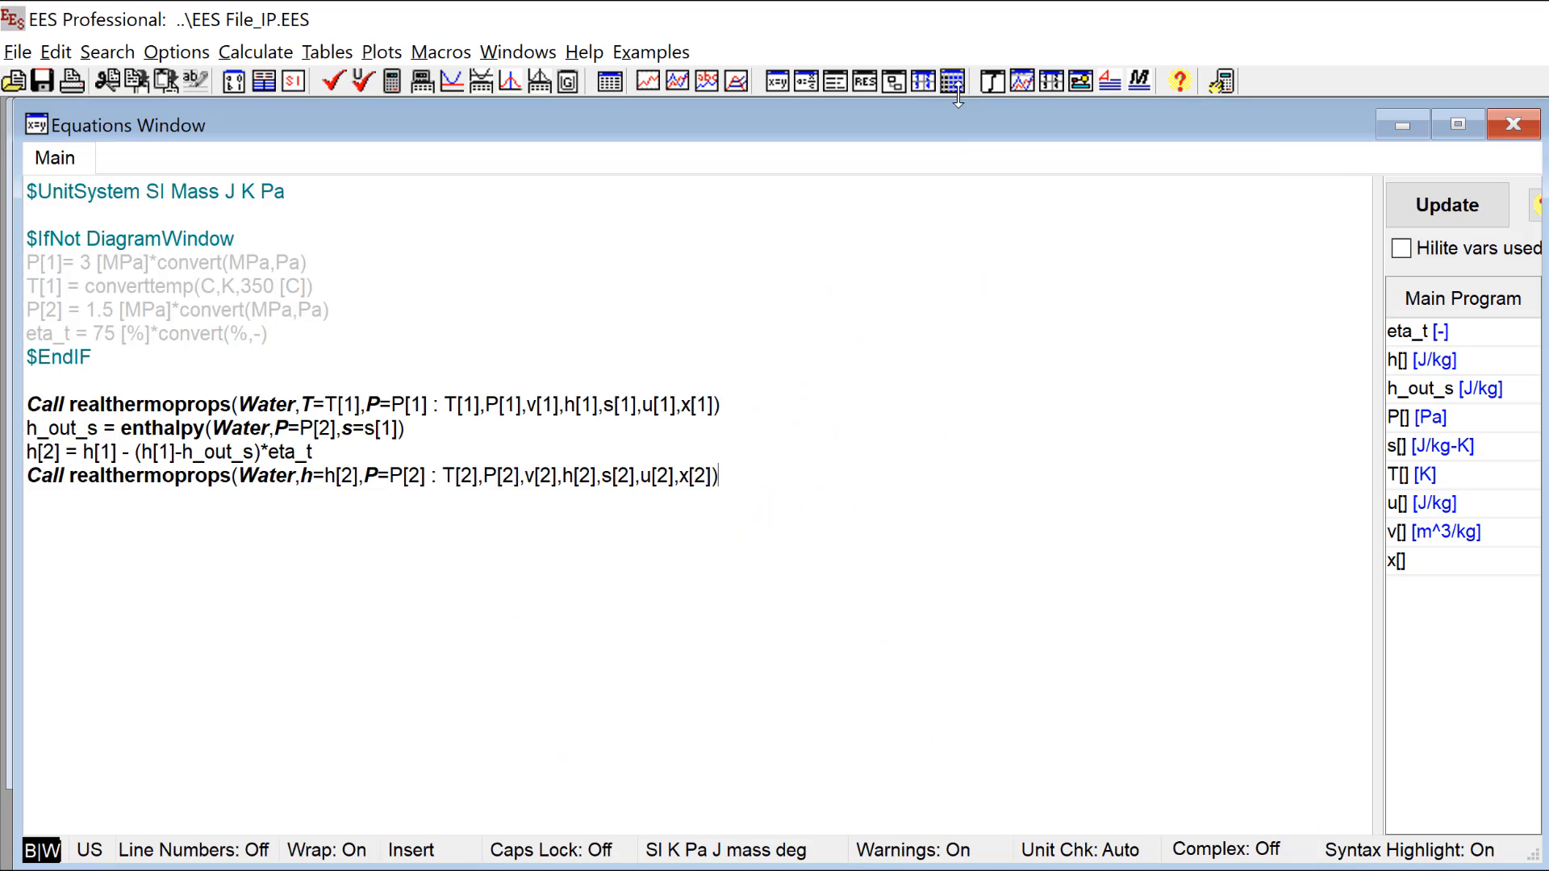
pyautogui.click(1081, 80)
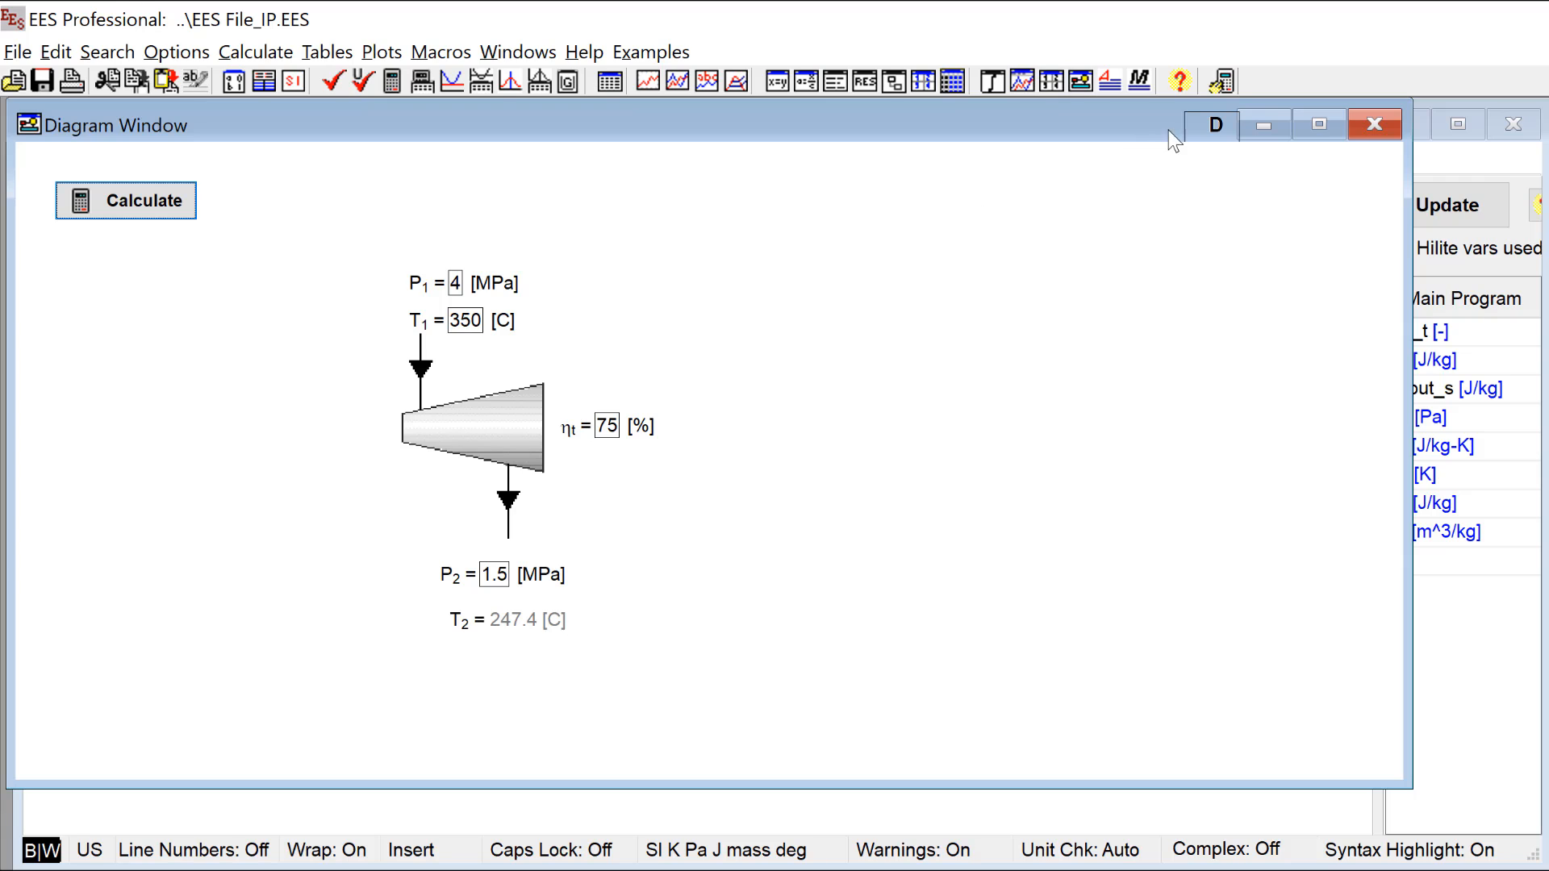
pyautogui.click(1202, 123)
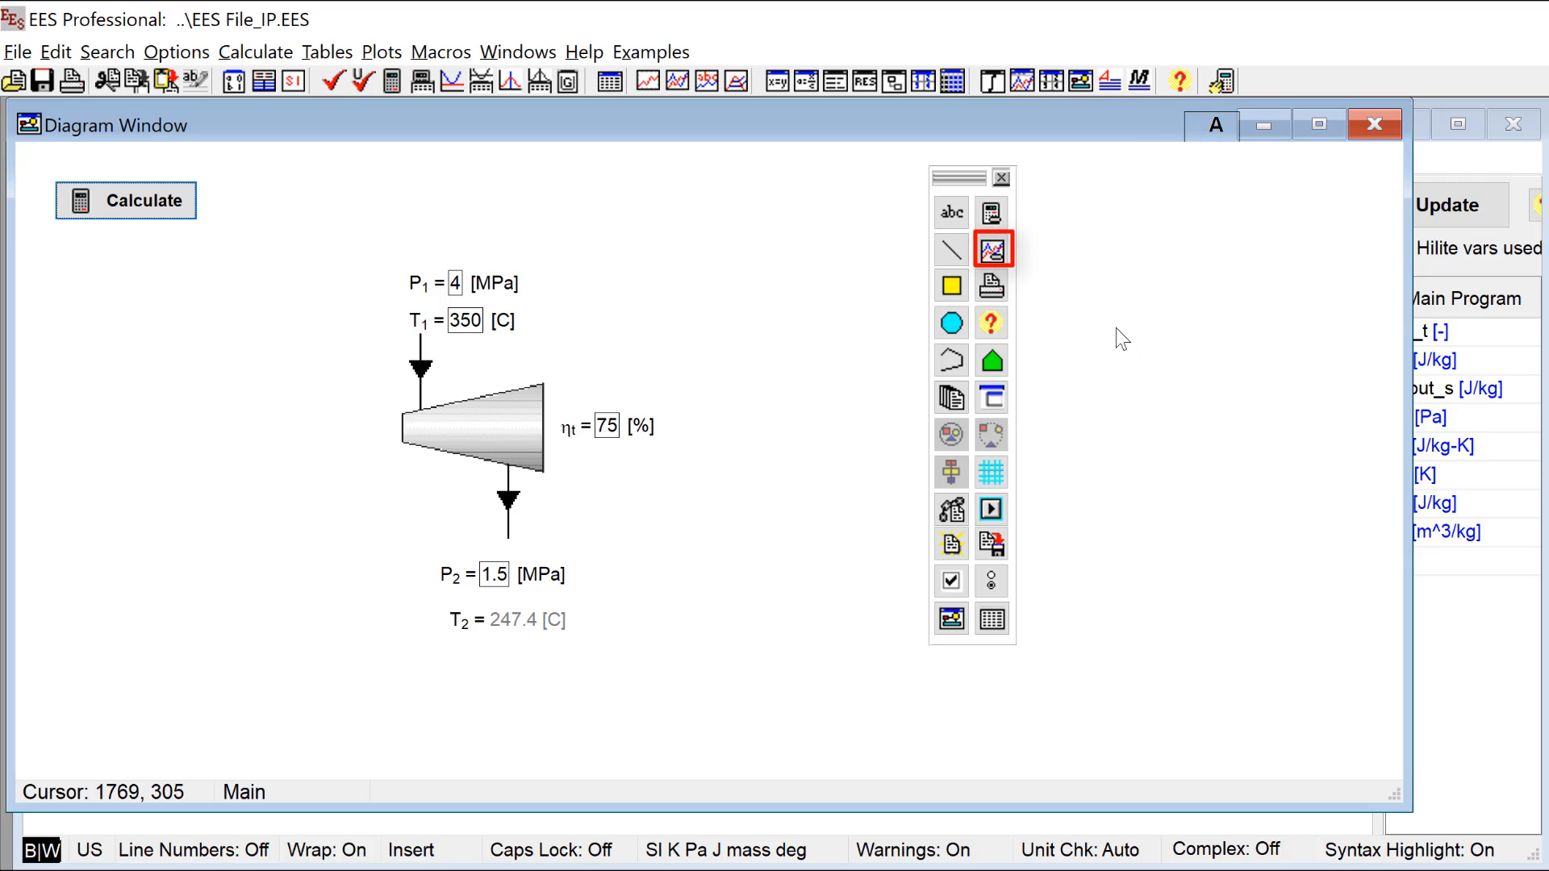
pyautogui.click(993, 250)
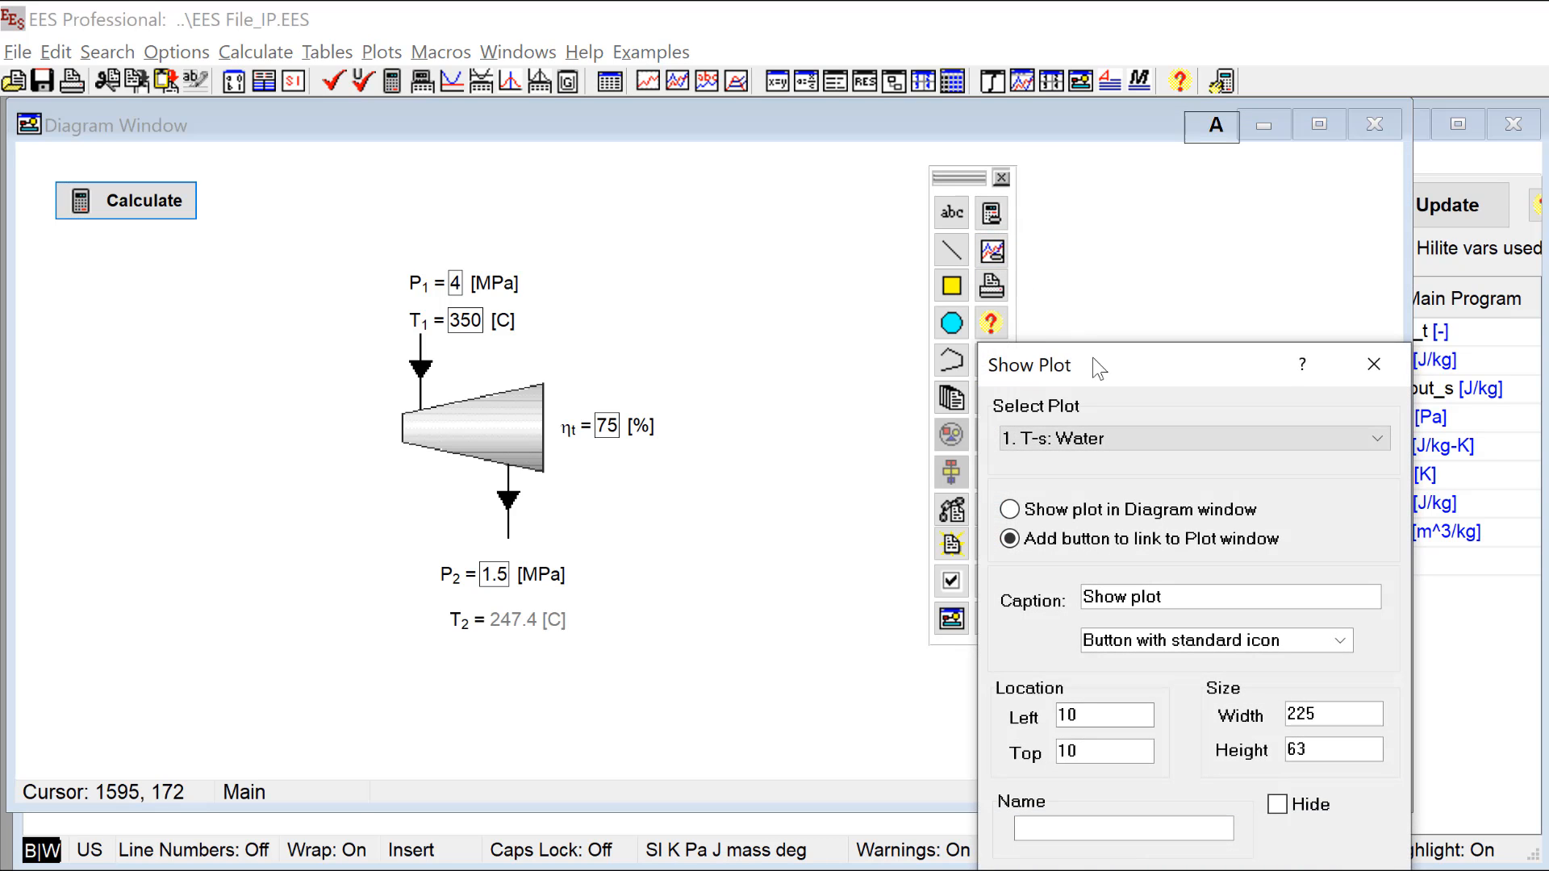
pyautogui.moveTo(1101, 361); pyautogui.dragTo(577, 159)
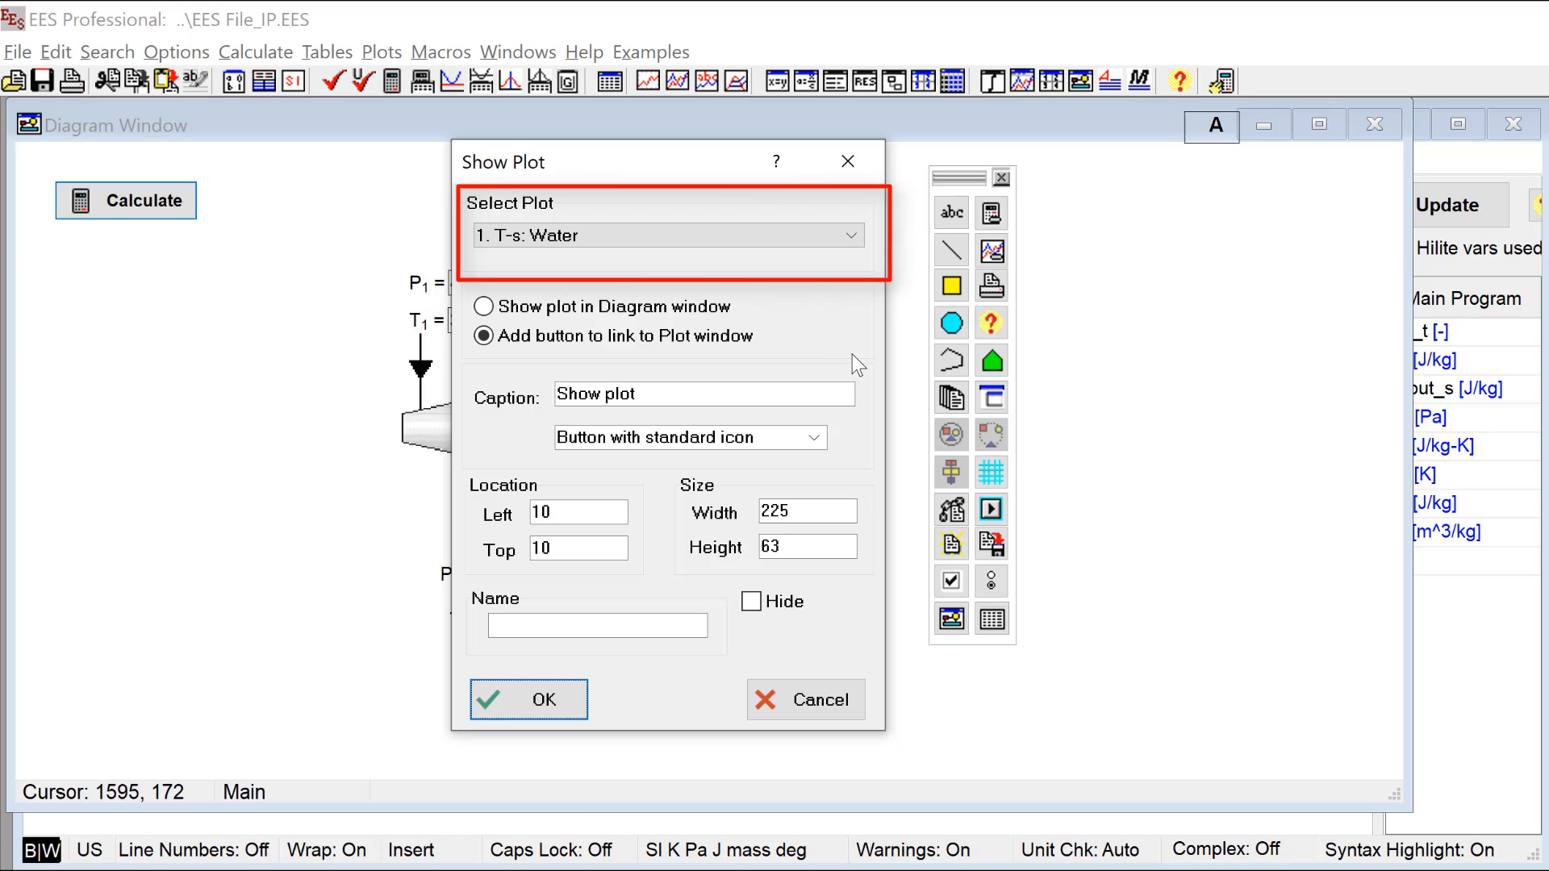
pyautogui.click(855, 235)
pyautogui.click(811, 257)
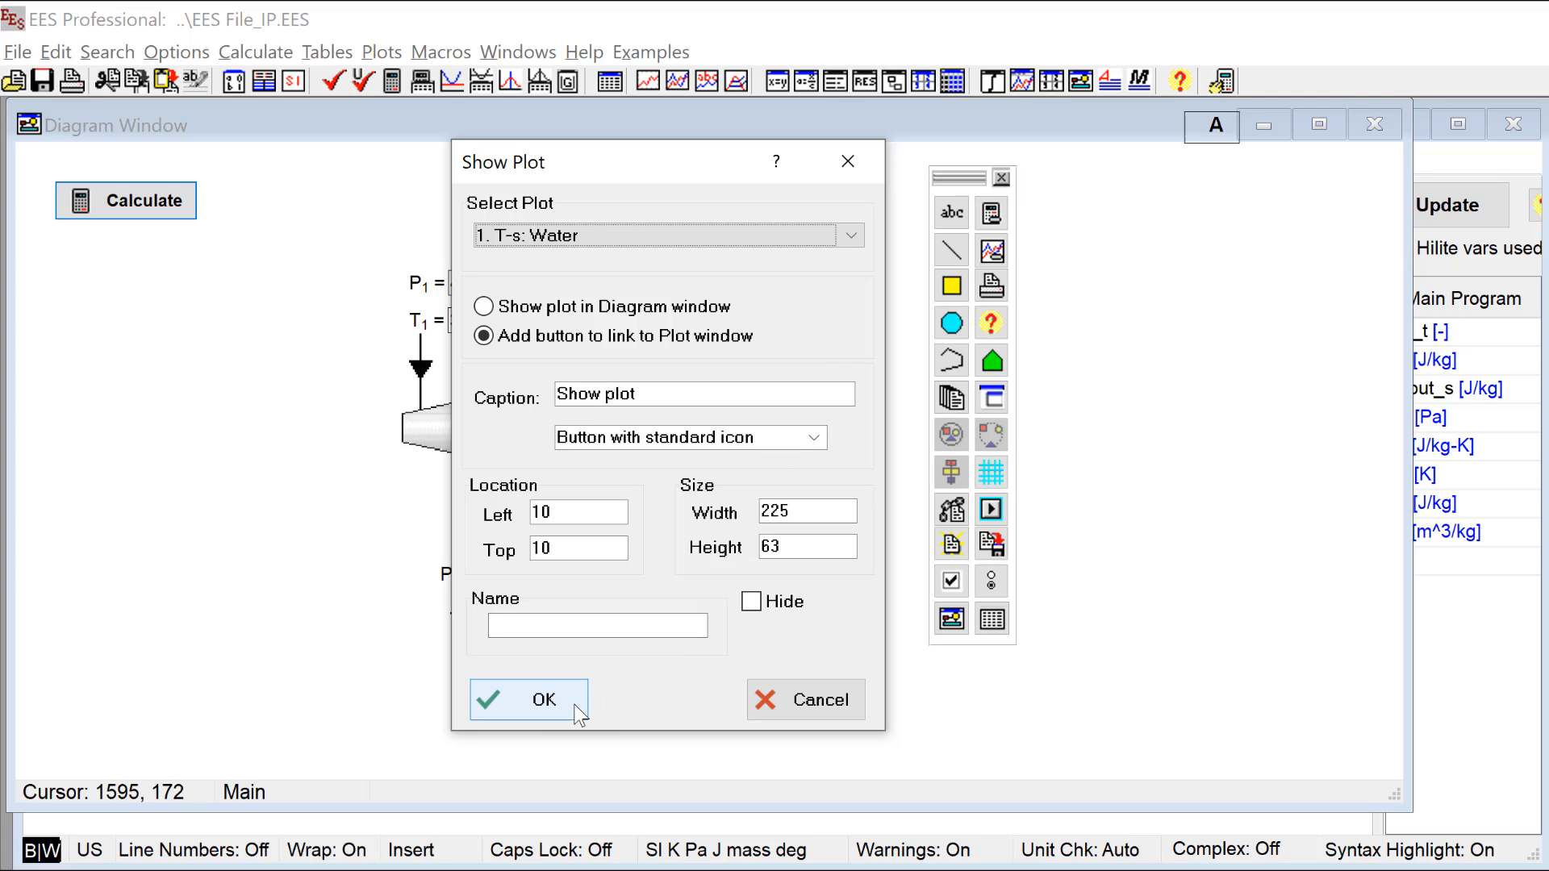
pyautogui.click(544, 700)
pyautogui.moveTo(117, 194); pyautogui.dragTo(143, 273)
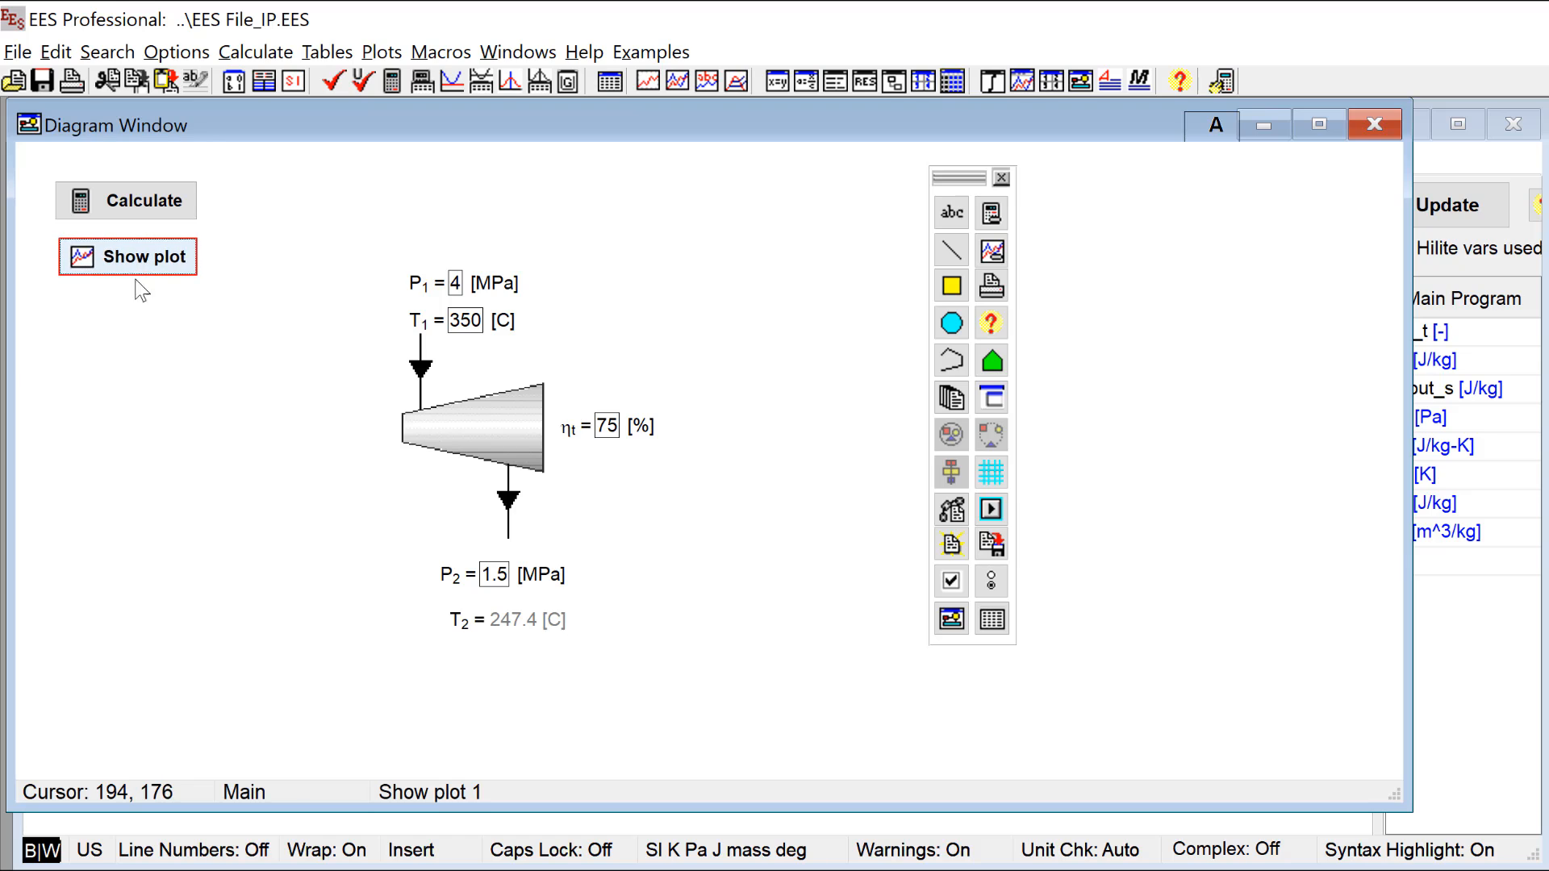
pyautogui.click(157, 396)
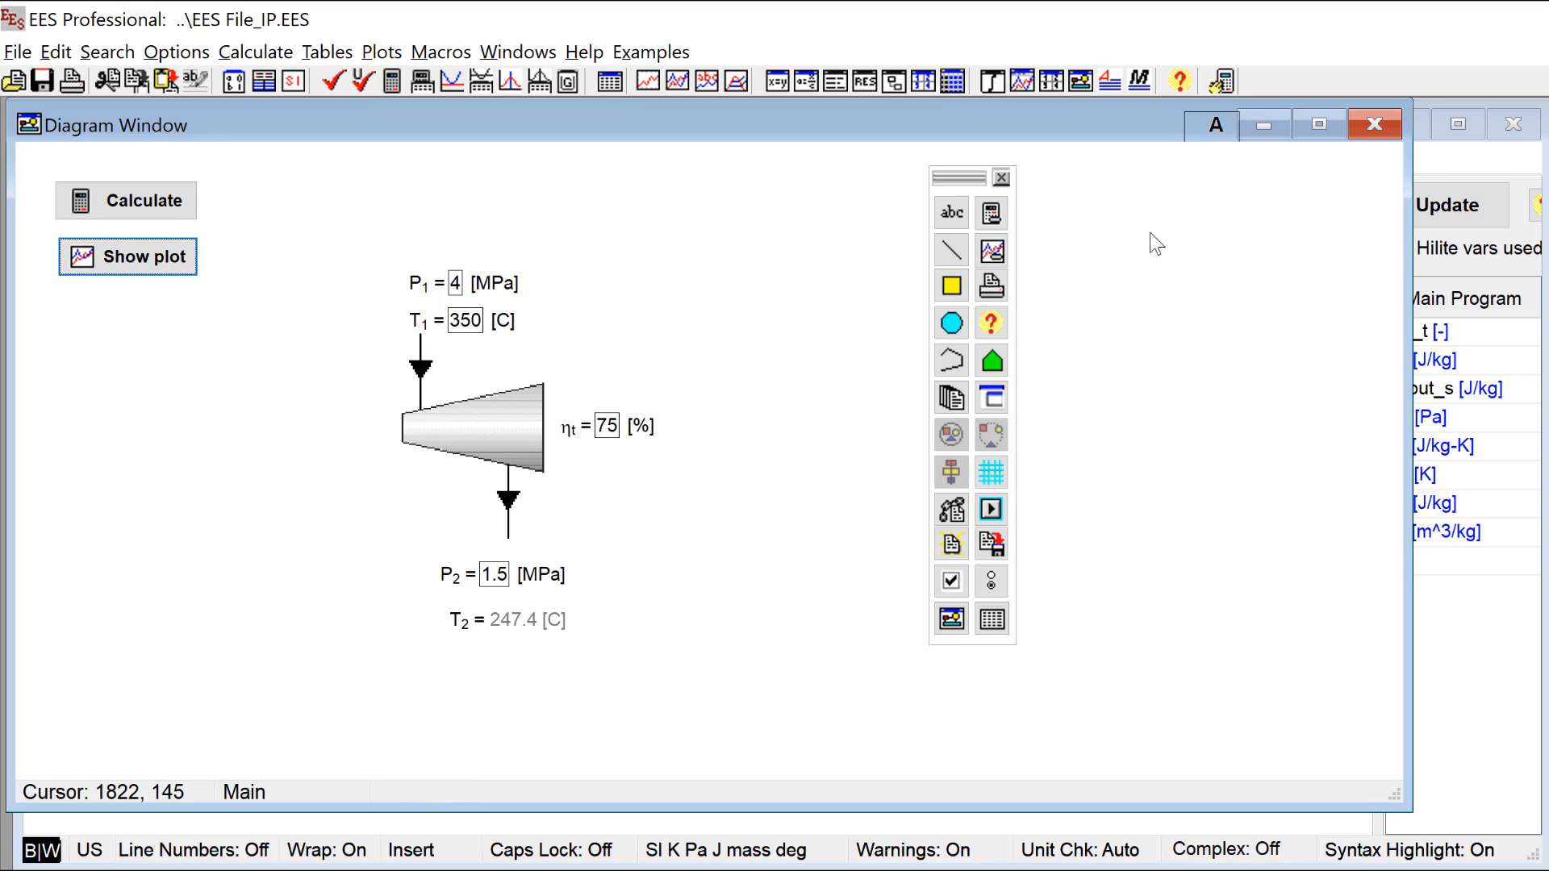
# Step: Switch the Diagram Window to application mode, open the linked T-s plot, shrink it to fit its window, and return to the diagram
pyautogui.click(1211, 133)
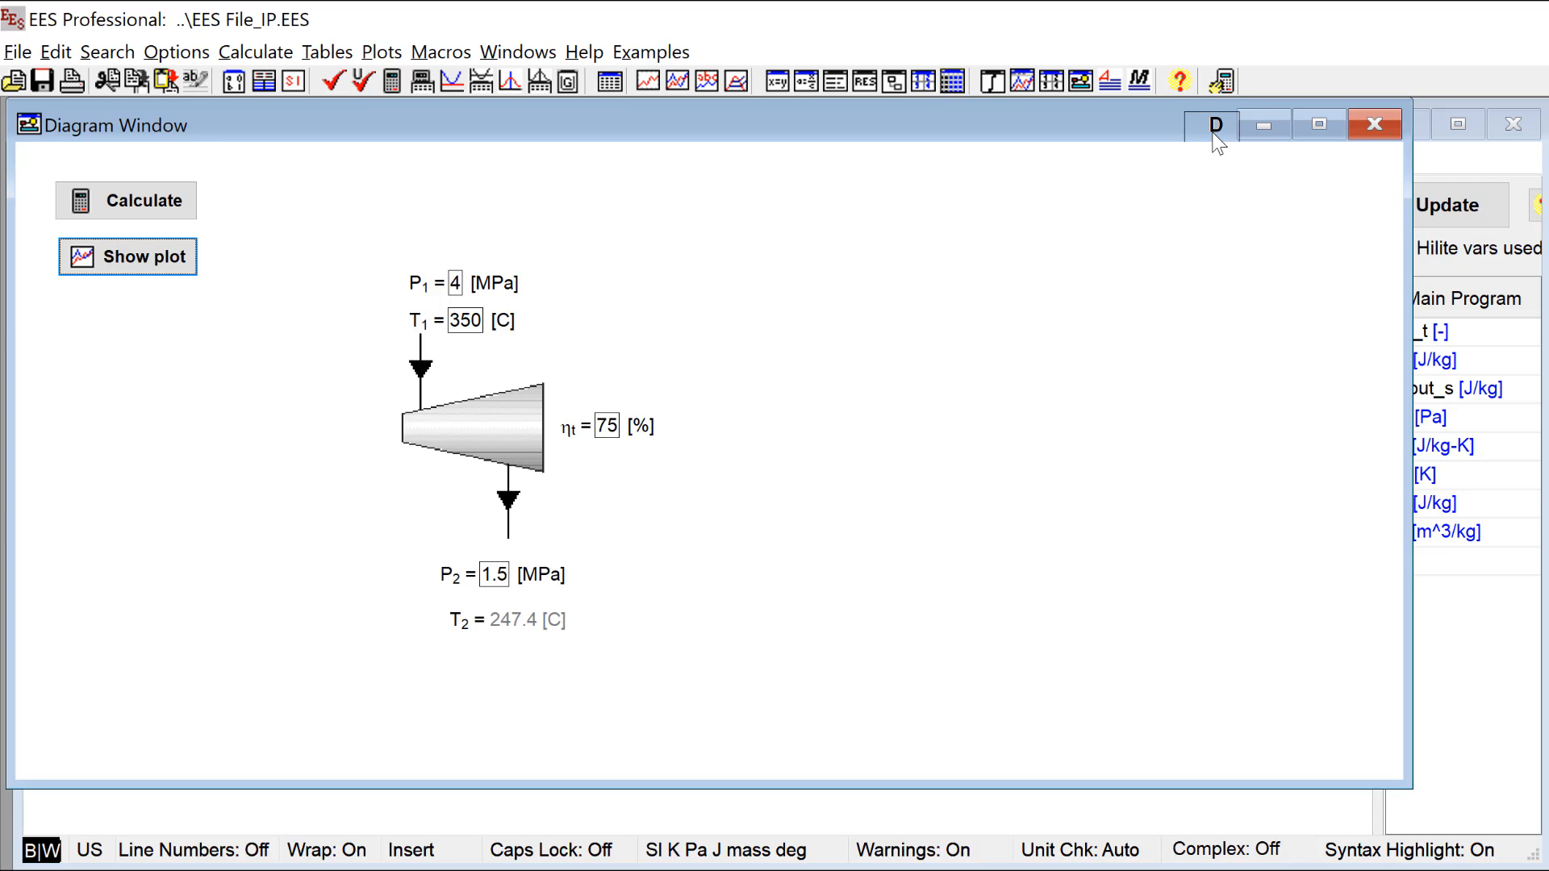
pyautogui.click(153, 258)
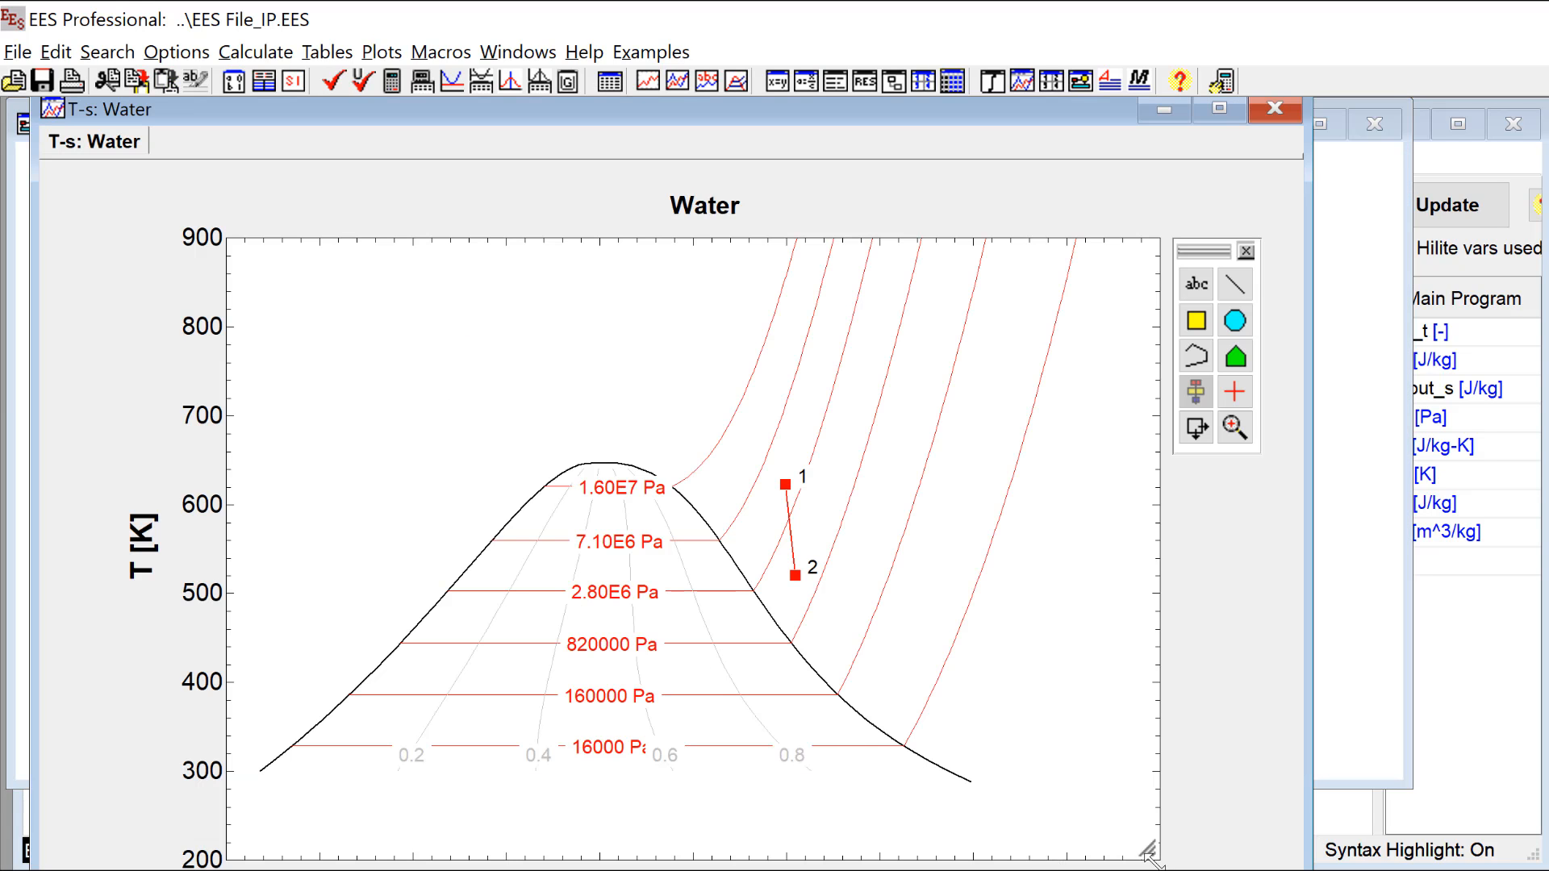
pyautogui.moveTo(1146, 852); pyautogui.dragTo(1105, 771)
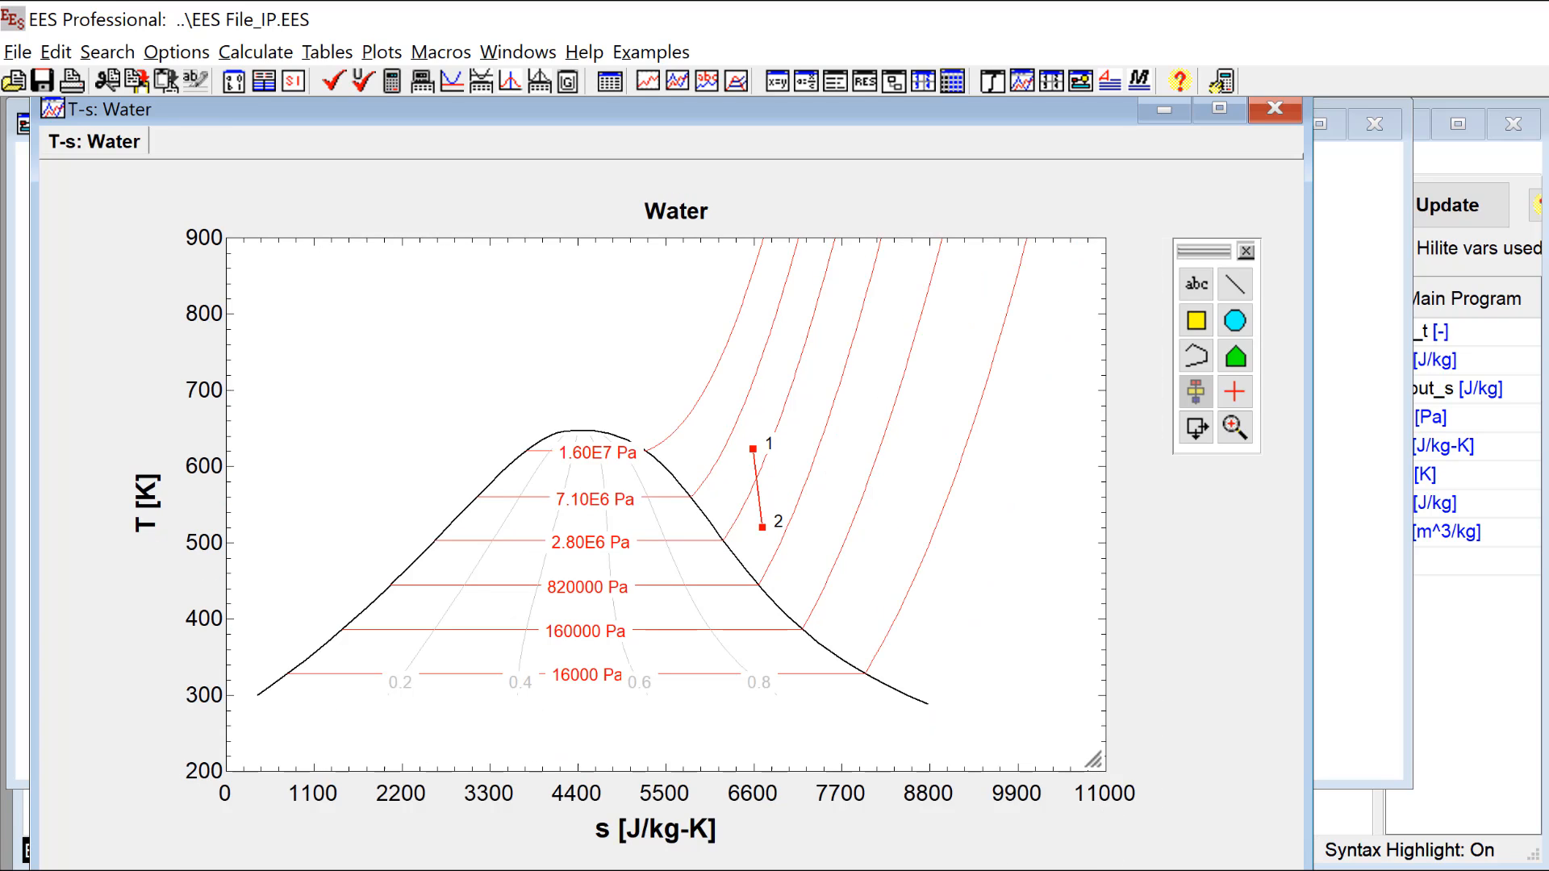
pyautogui.moveTo(1038, 870); pyautogui.dragTo(1041, 862)
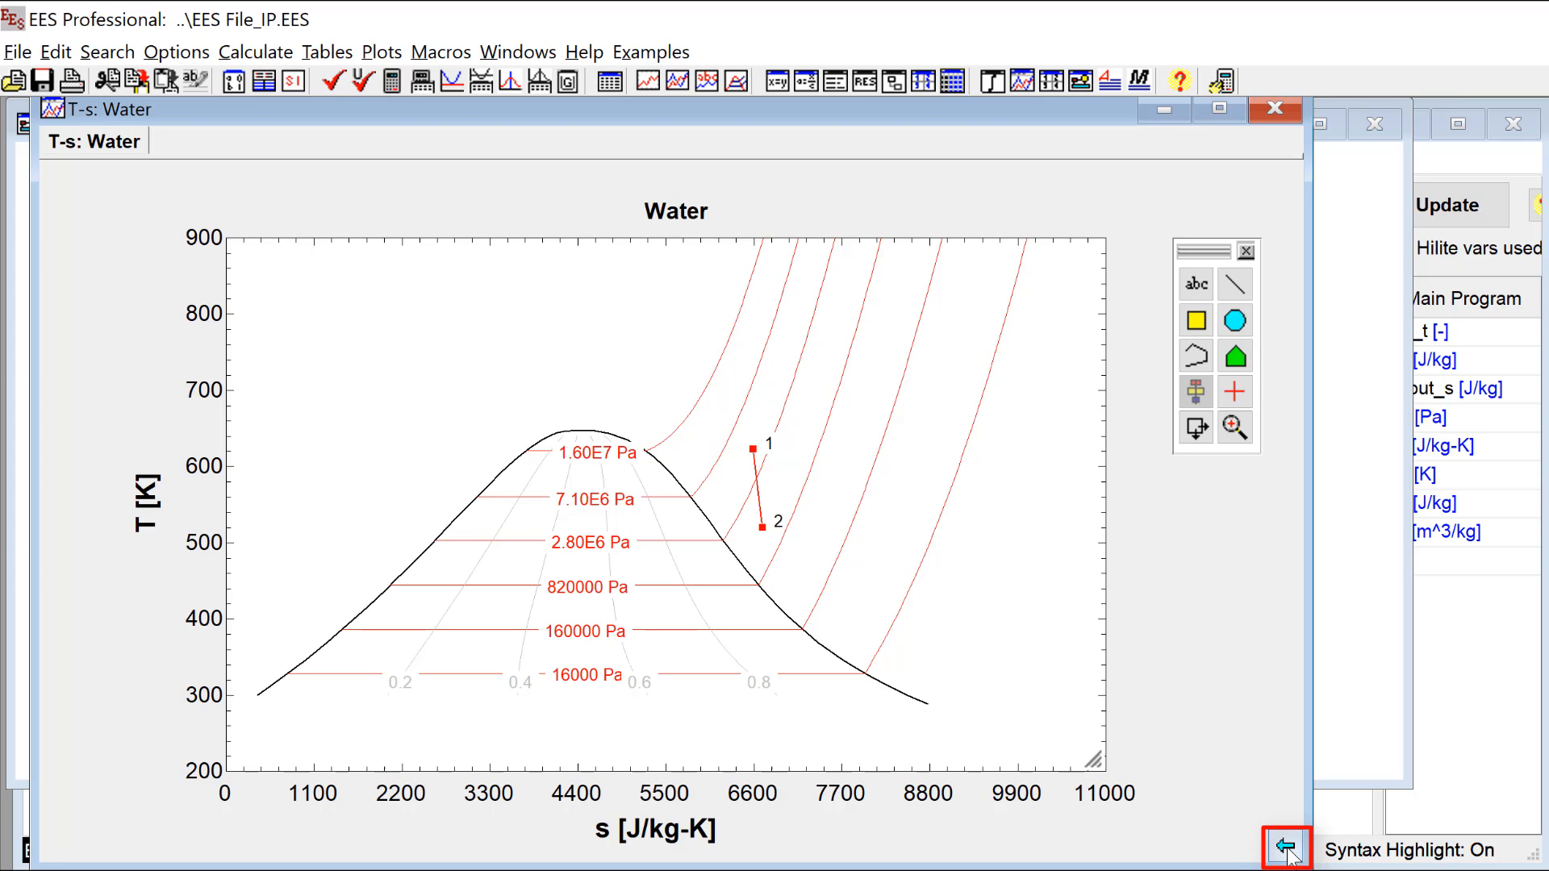
pyautogui.click(1287, 847)
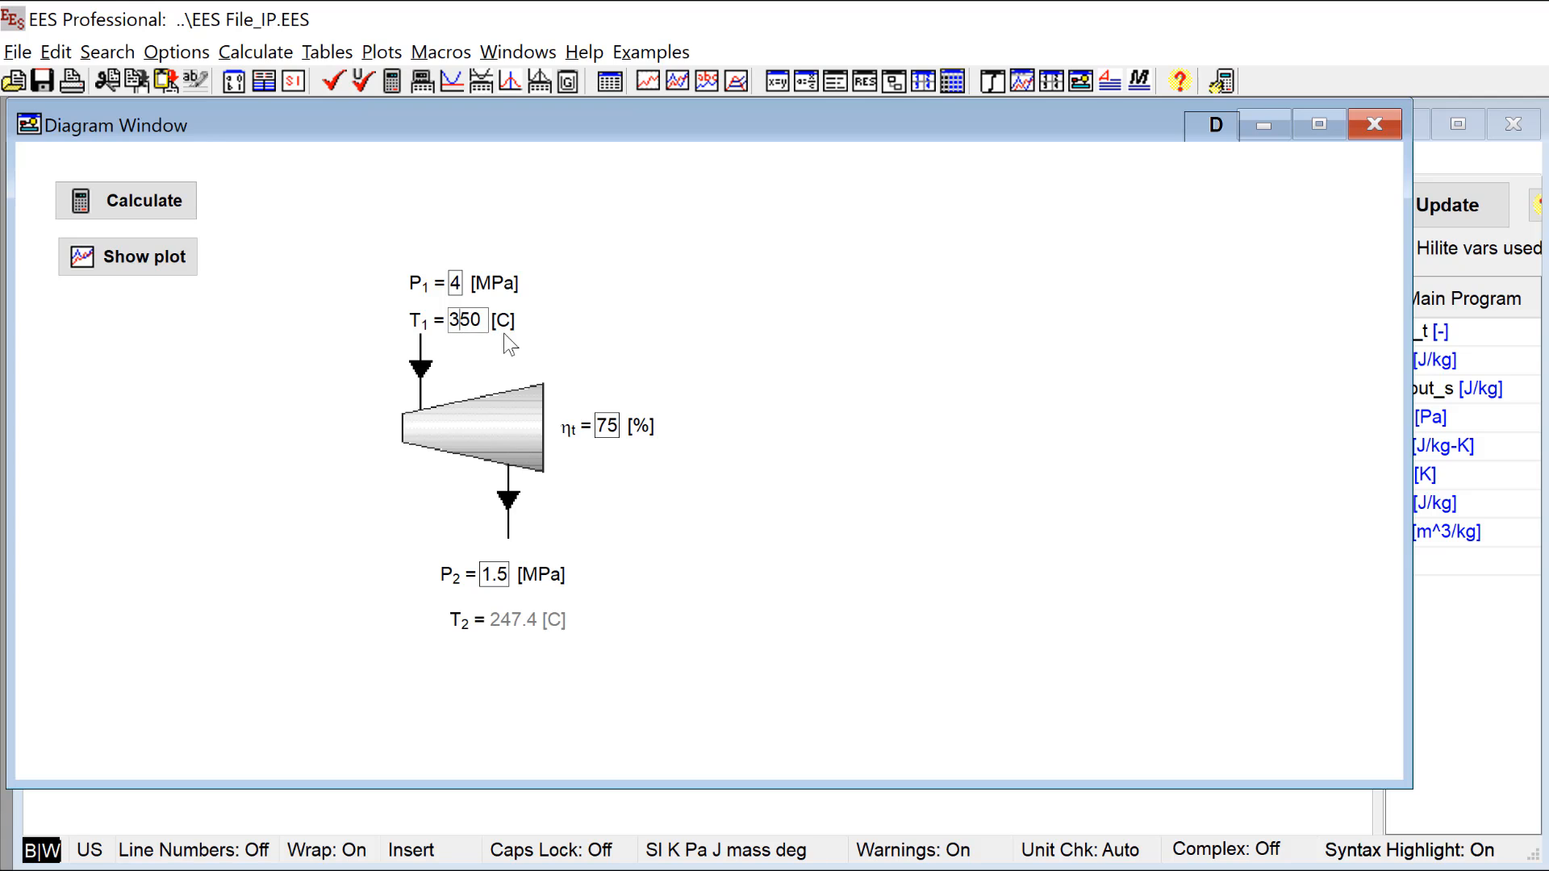
# Step: Set the turbine inlet temperature T1 to 450 C, recalculate, and check the linked T-s plot before returning to the diagram
pyautogui.press('BackSpace')
pyautogui.write('4')
pyautogui.click(165, 206)
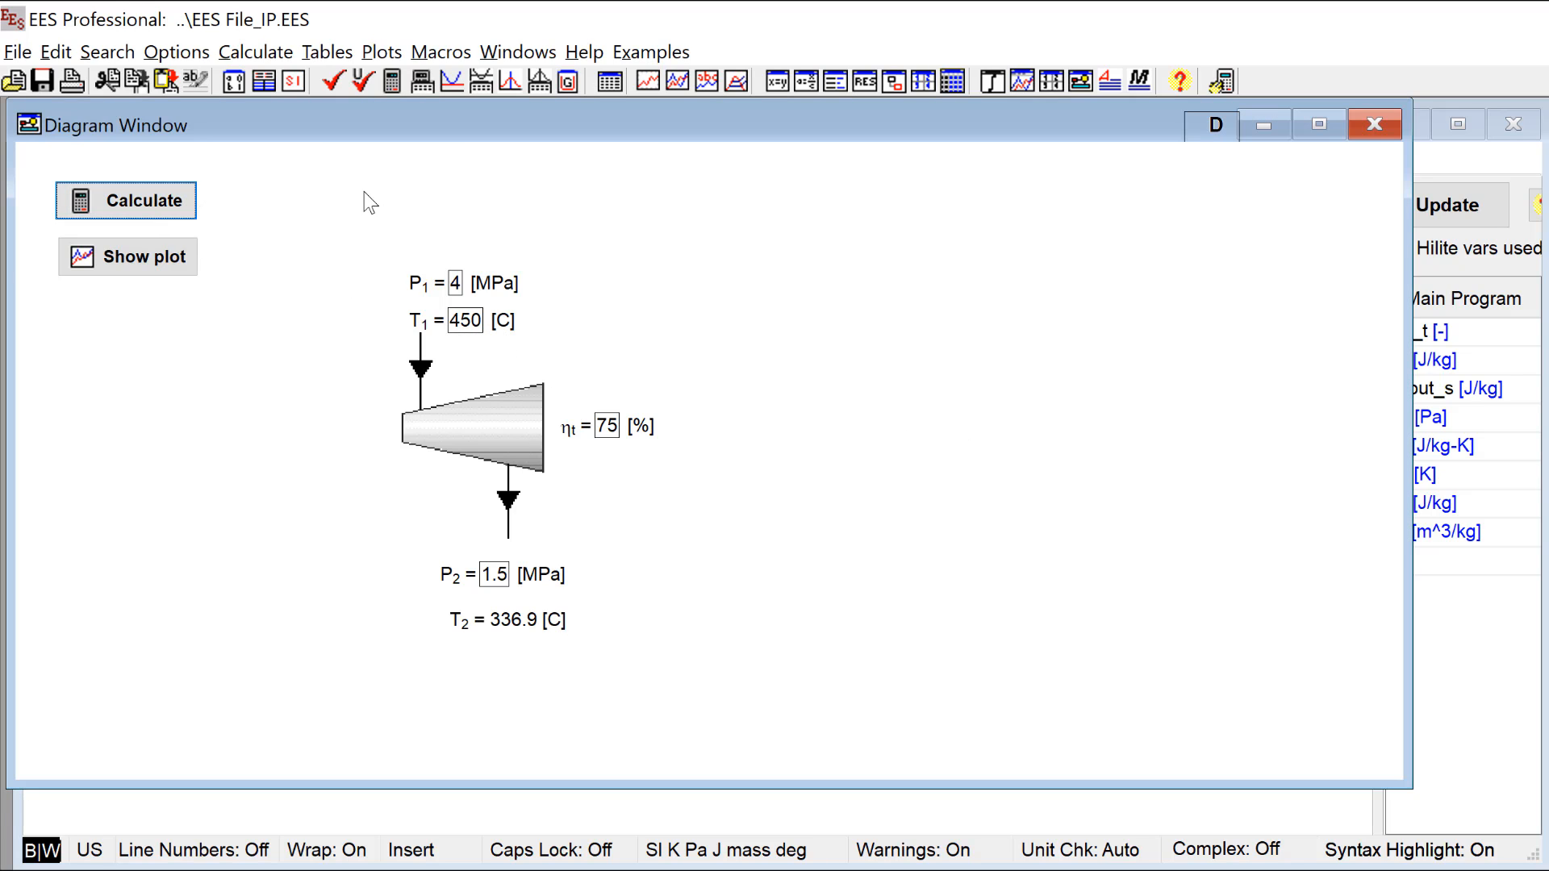
pyautogui.click(150, 267)
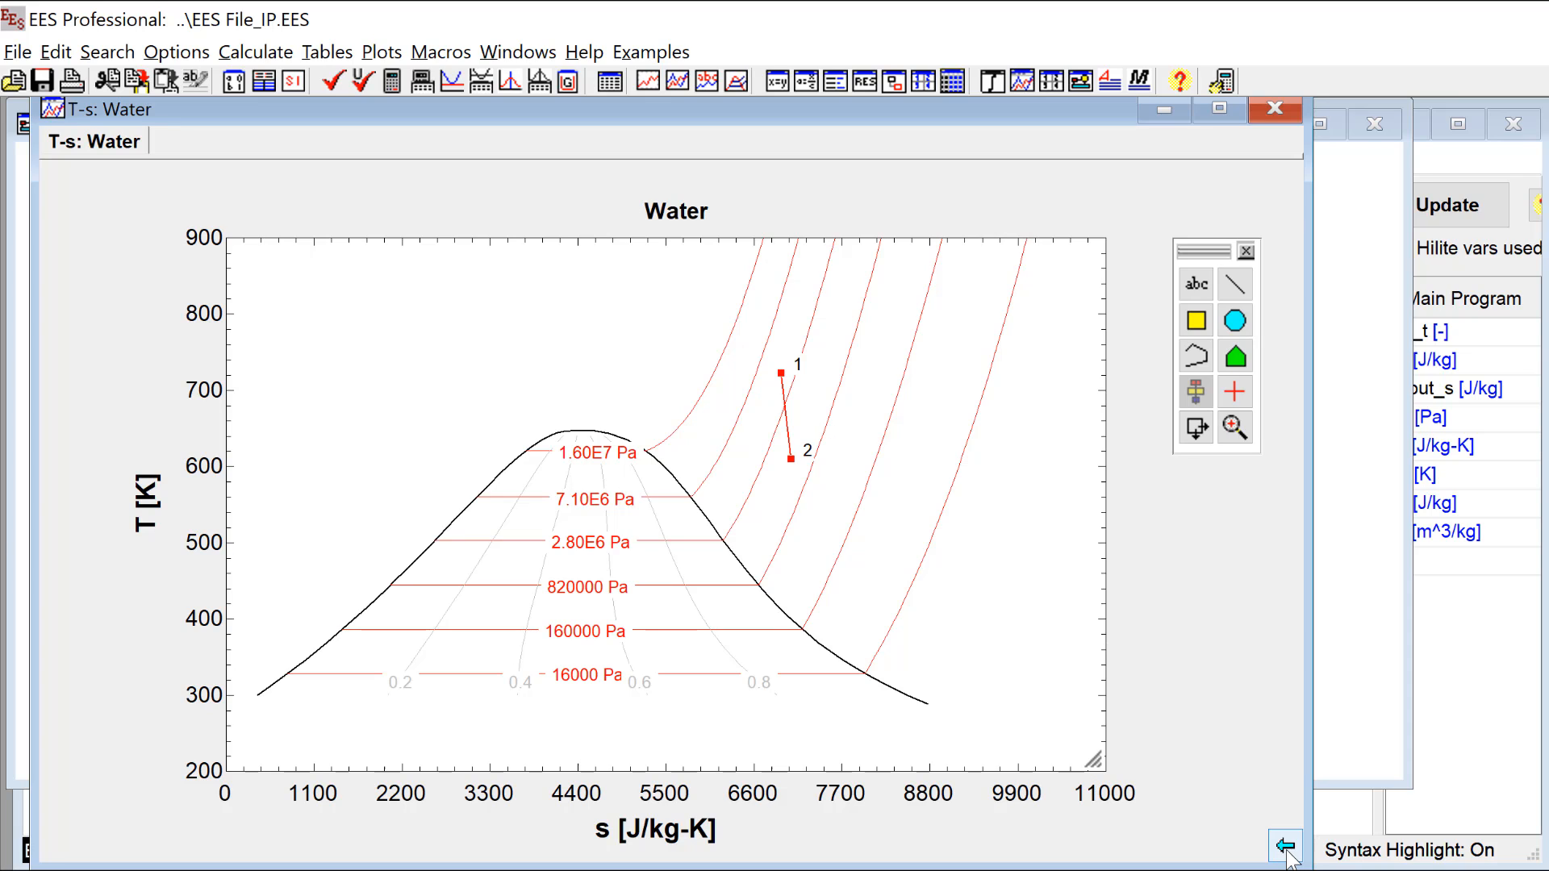
pyautogui.click(1286, 852)
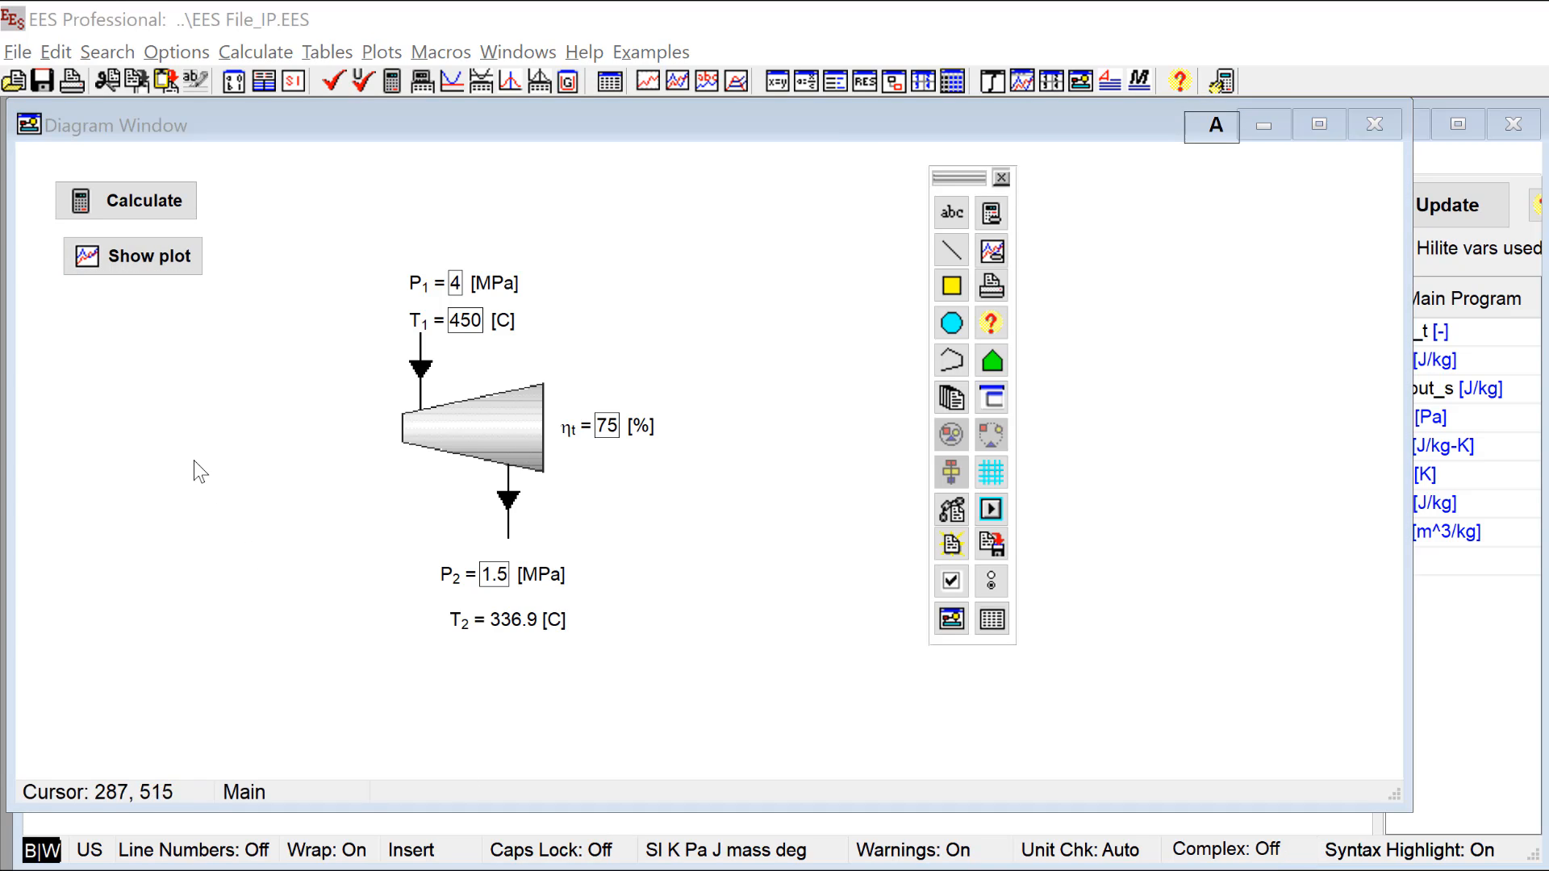
# Step: Replace the Show plot button with the T-s: Water plot displayed directly in the Diagram Window, maintaining its aspect ratio
pyautogui.click(140, 265)
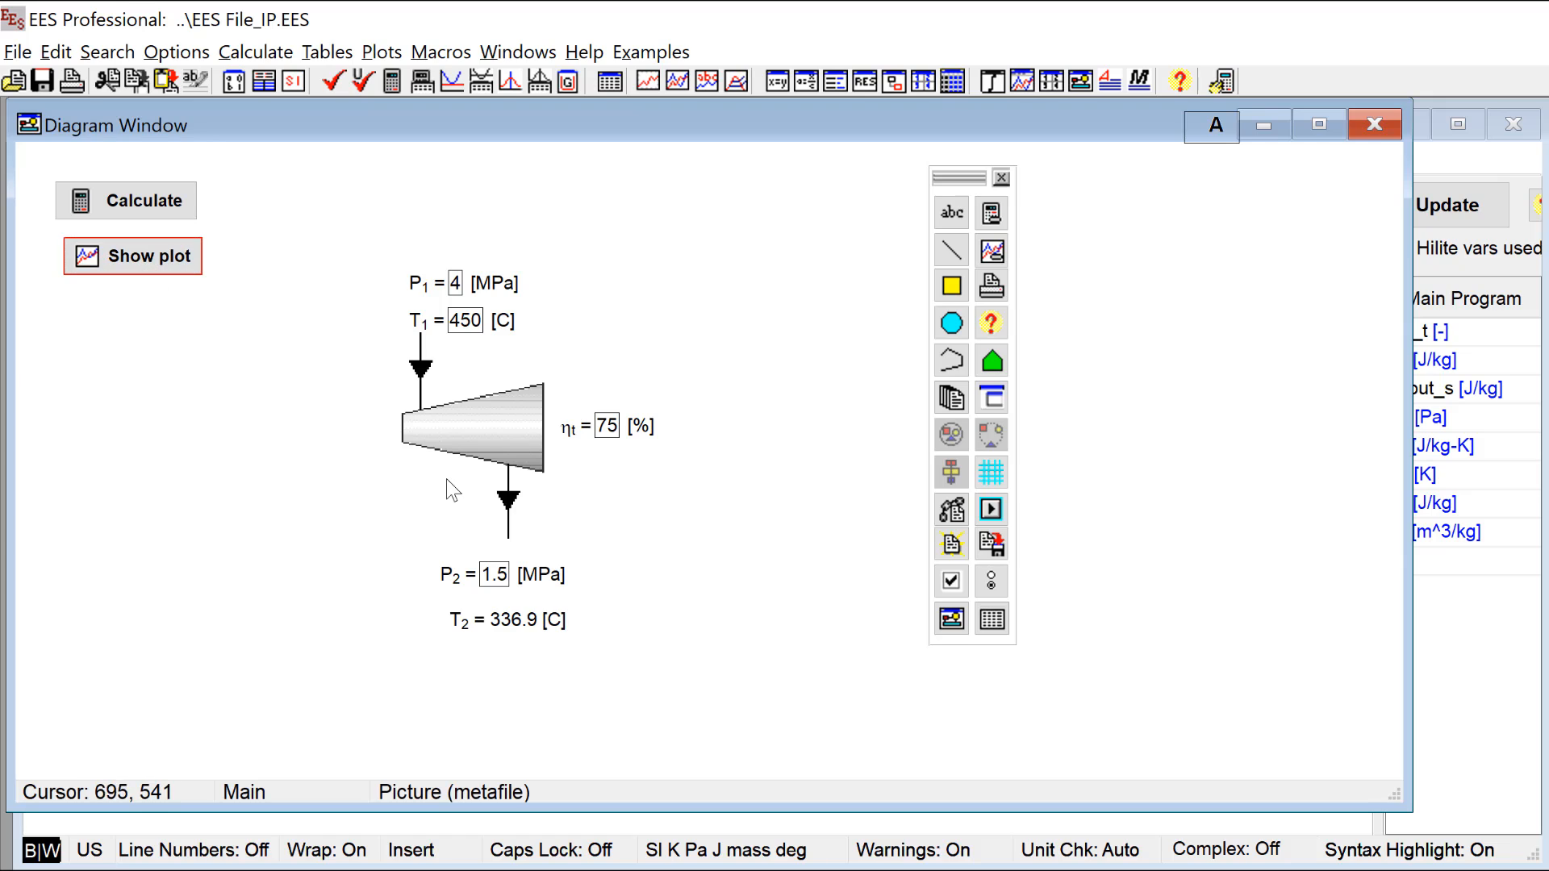
pyautogui.press('Delete')
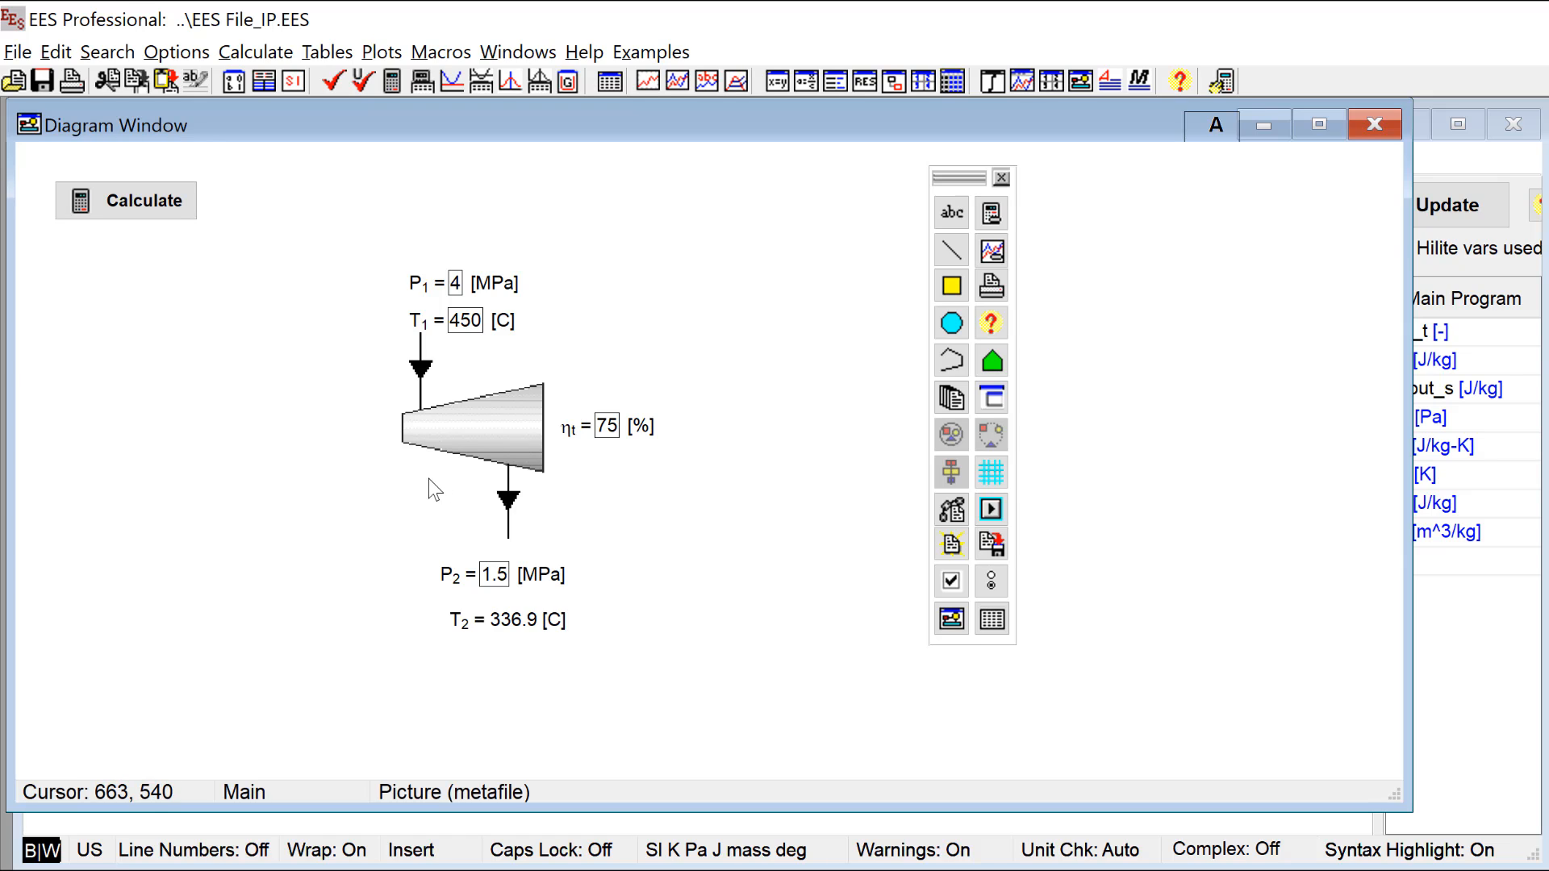
pyautogui.click(994, 251)
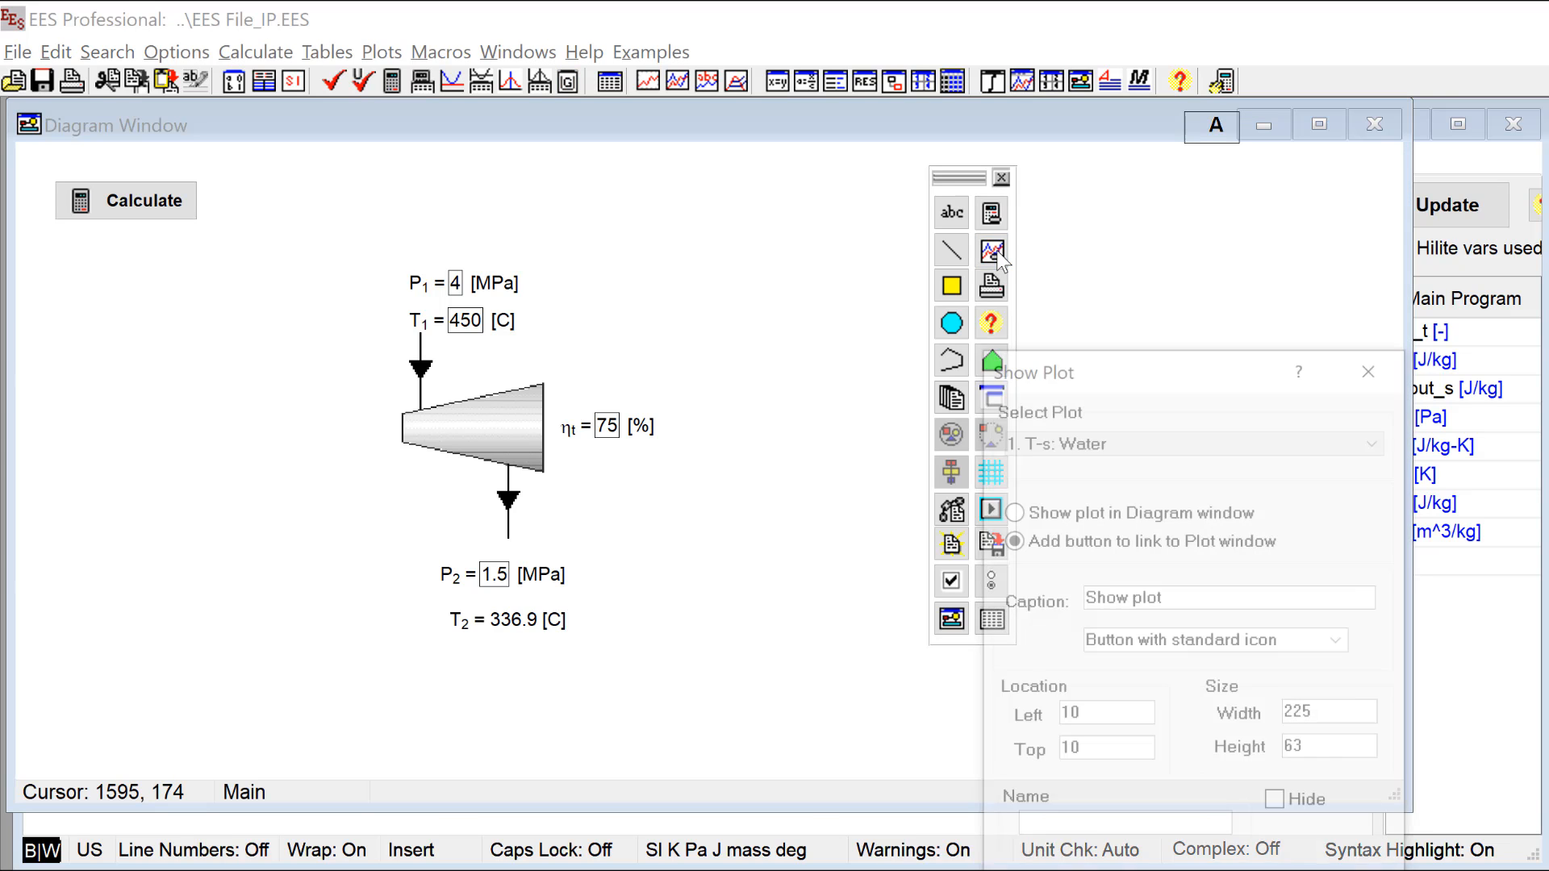
pyautogui.moveTo(1126, 367); pyautogui.dragTo(403, 169)
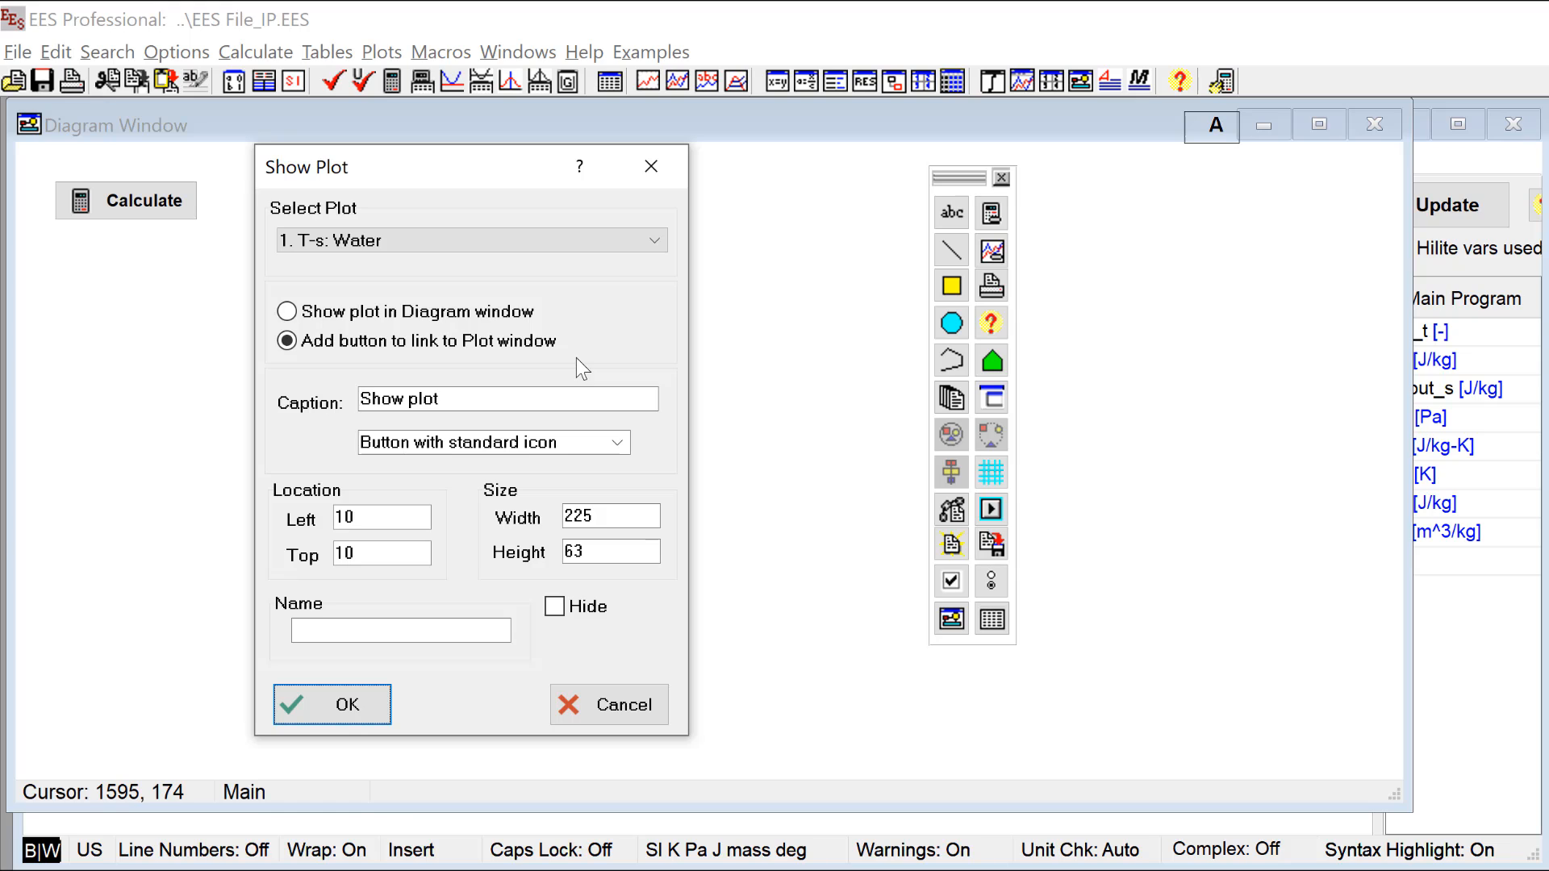
pyautogui.click(392, 320)
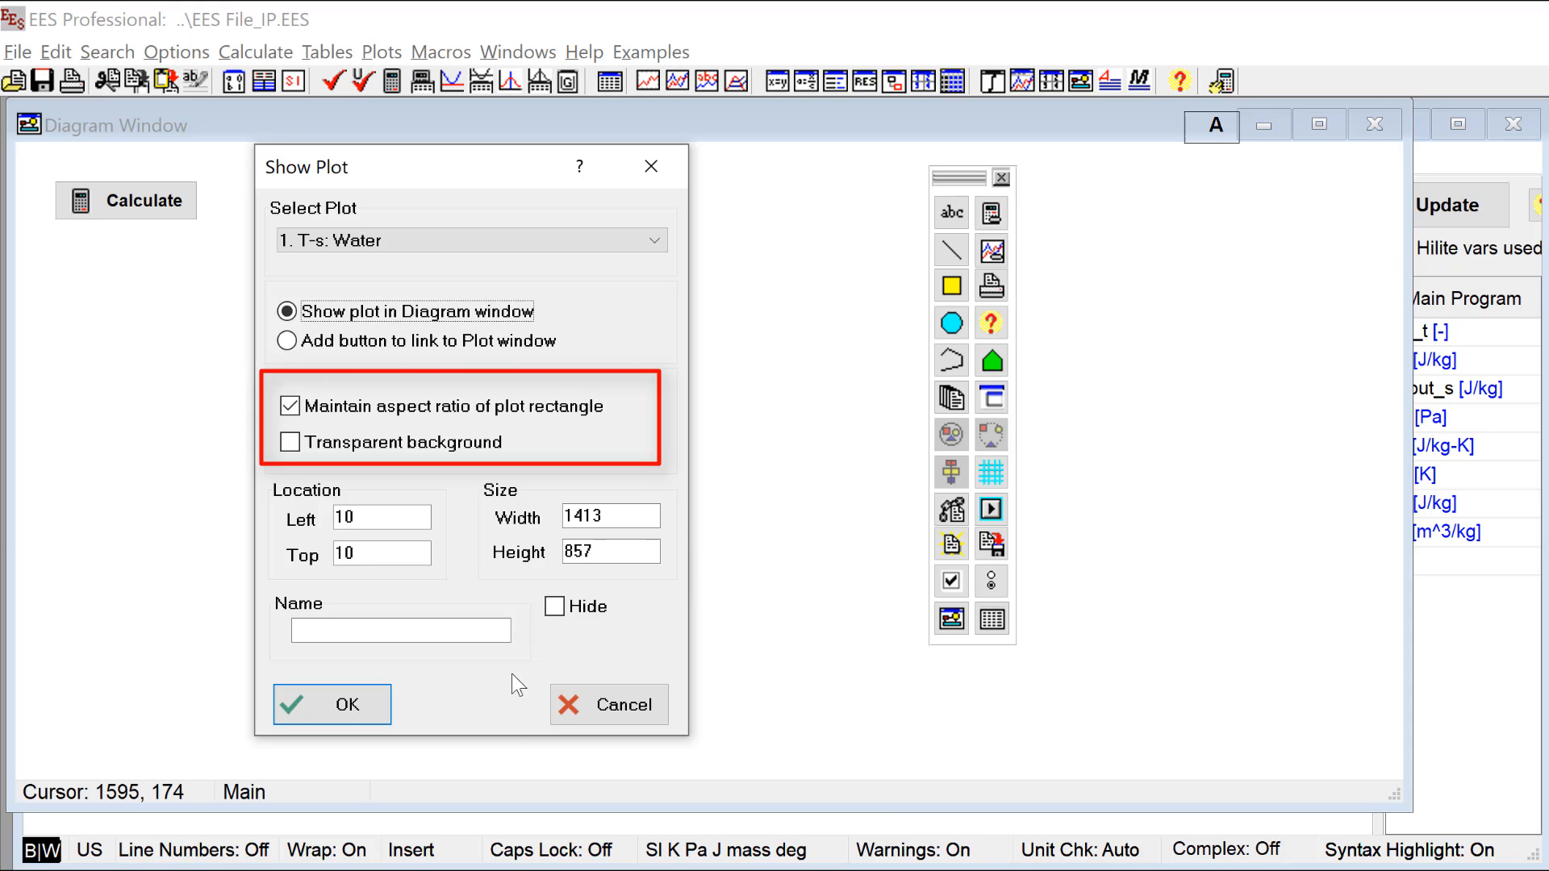
pyautogui.click(340, 706)
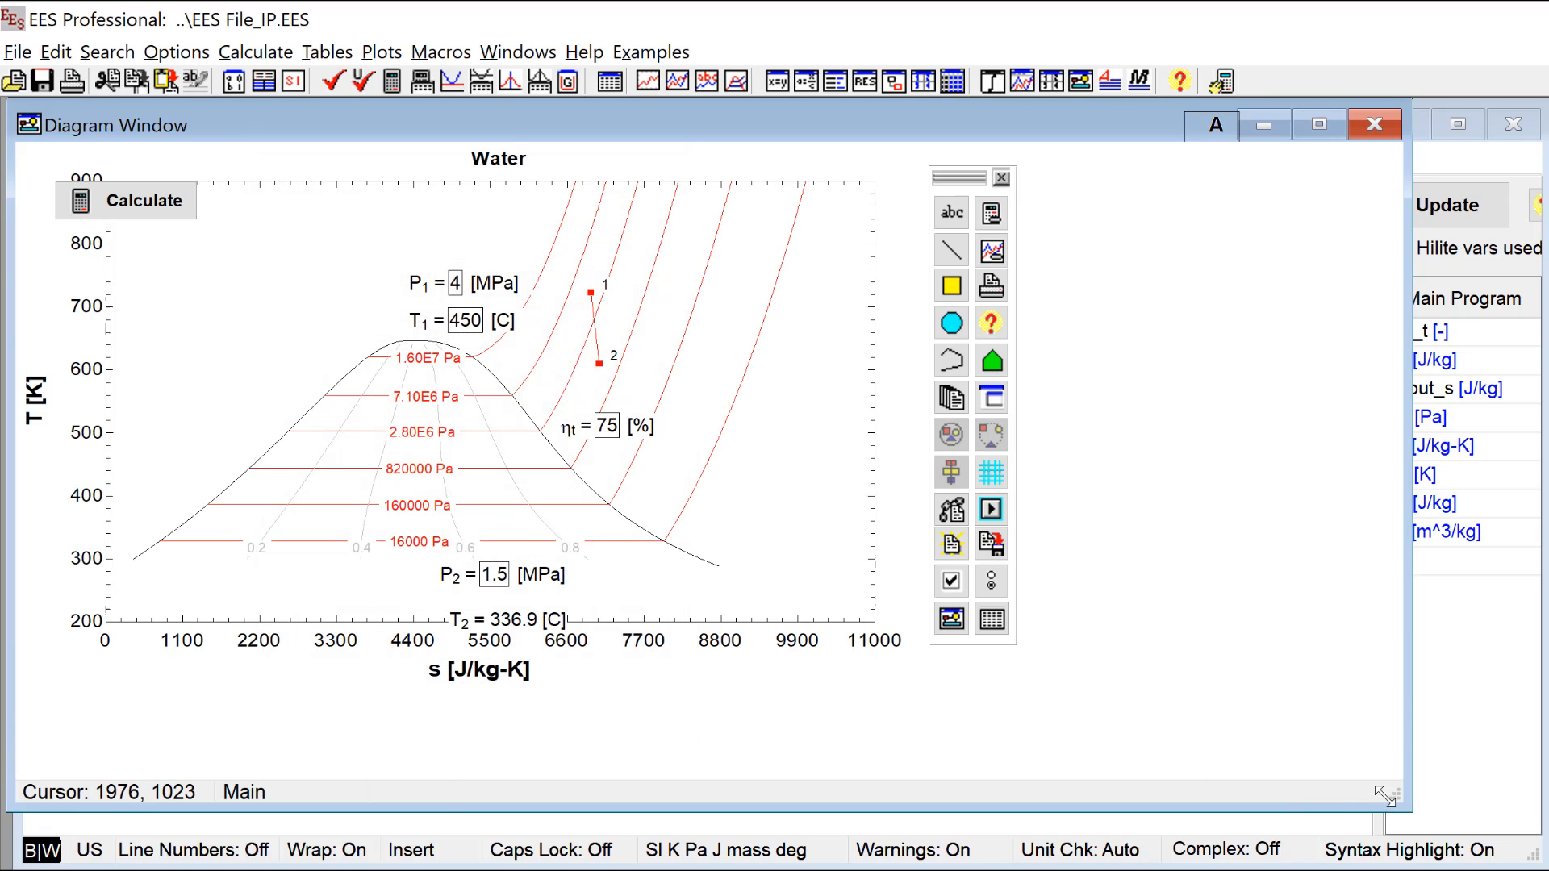
# Step: Enlarge the Diagram Window and move the embedded T-s plot to the right of the turbine diagram
pyautogui.moveTo(1402, 799); pyautogui.dragTo(1539, 856)
pyautogui.click(789, 488)
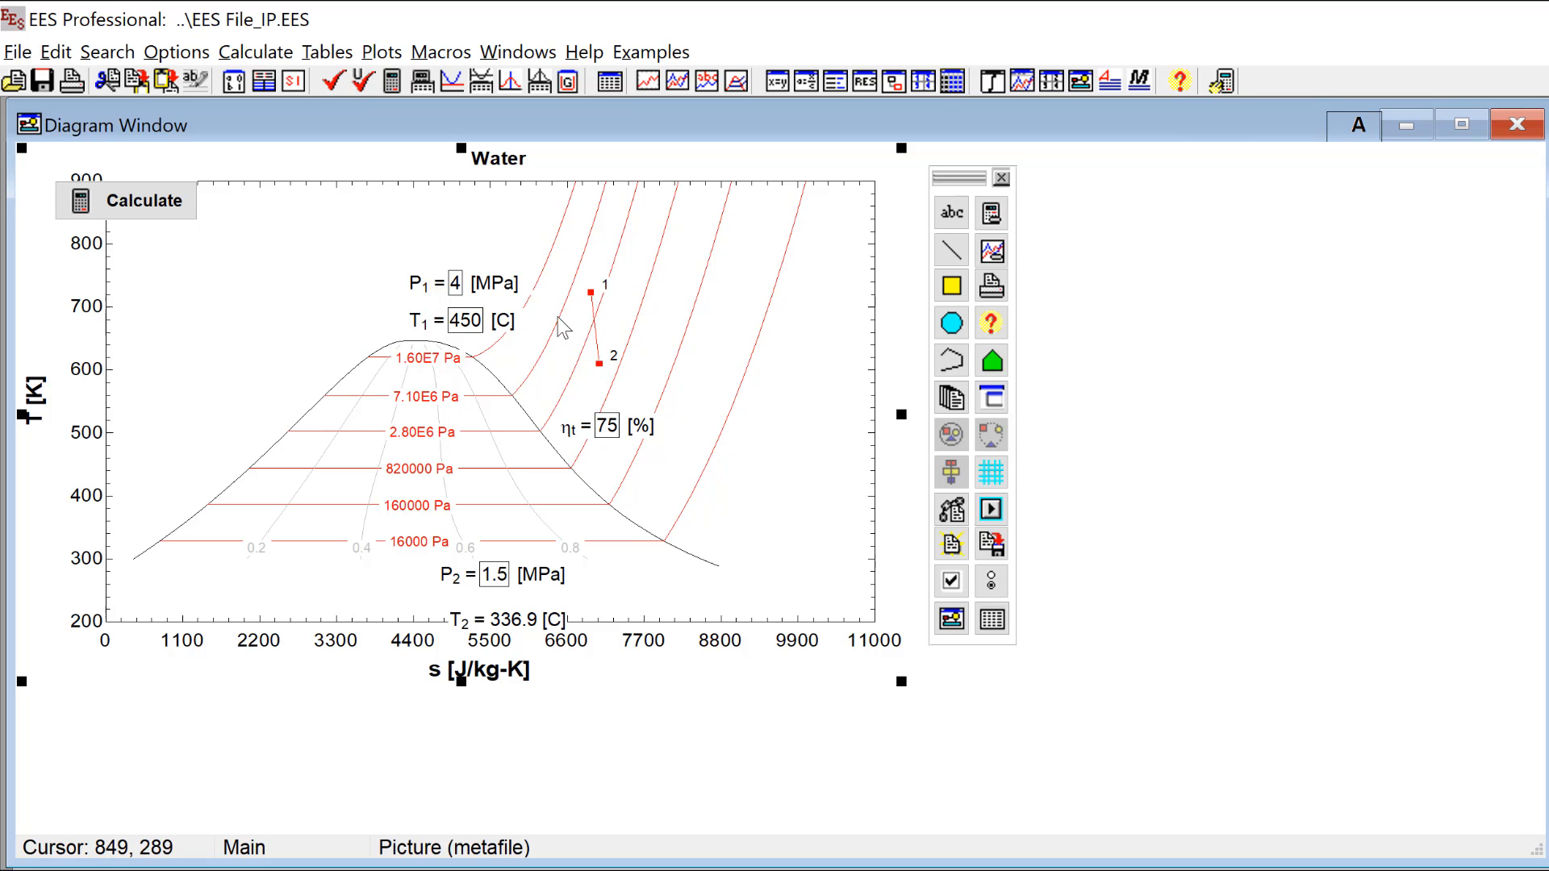
pyautogui.moveTo(663, 304)
pyautogui.mouseDown()
pyautogui.moveTo(879, 427)
pyautogui.moveTo(1255, 351)
pyautogui.moveTo(1274, 305)
pyautogui.moveTo(1268, 332)
pyautogui.mouseUp()
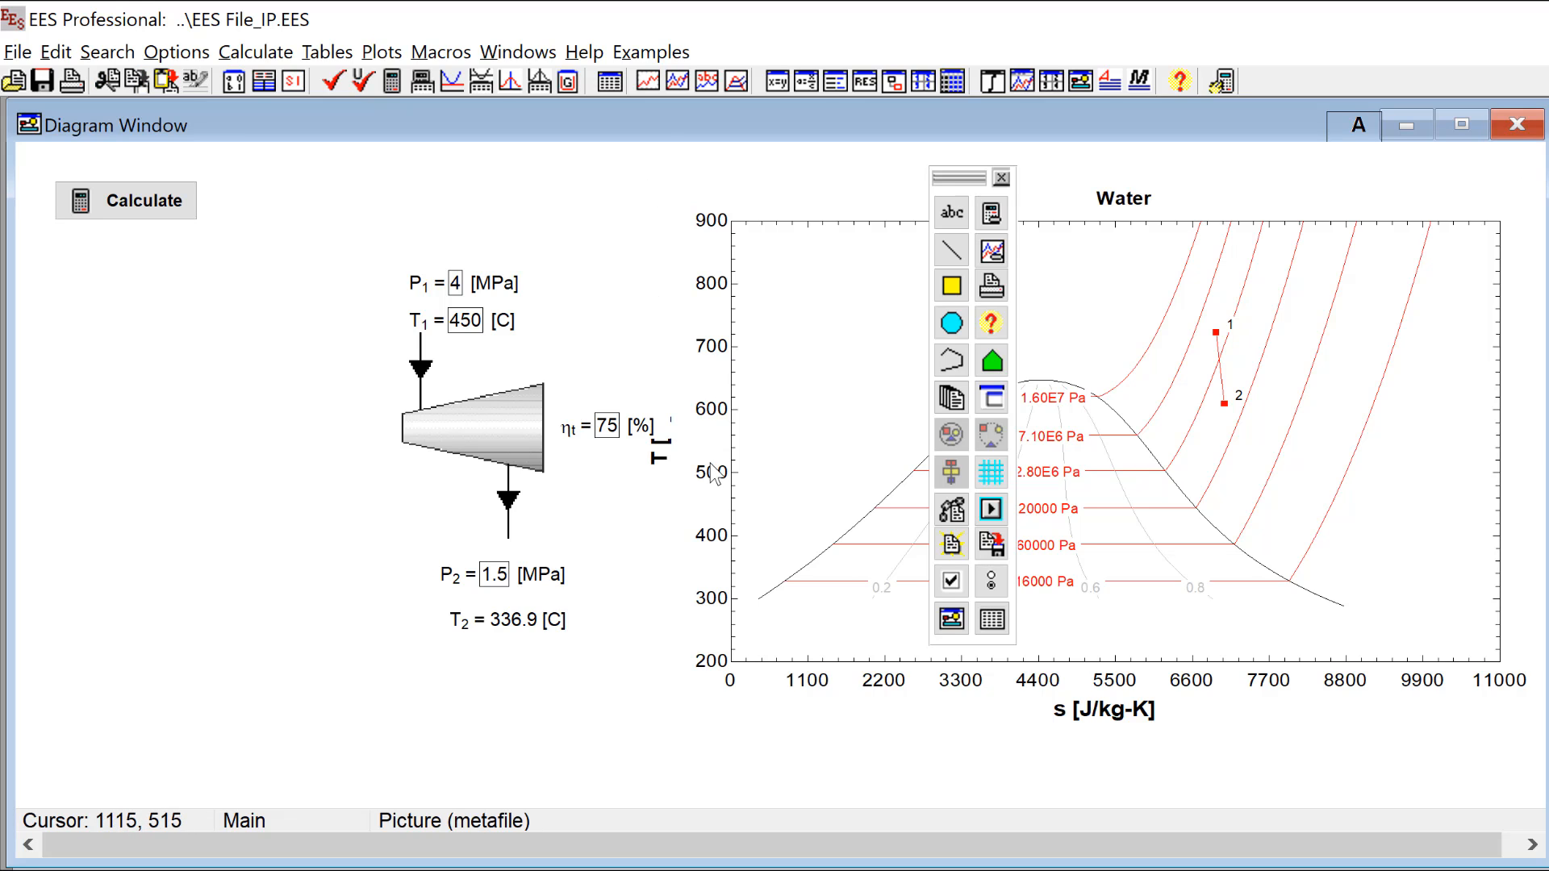
pyautogui.moveTo(651, 458); pyautogui.dragTo(712, 456)
pyautogui.moveTo(1114, 494); pyautogui.dragTo(1067, 478)
# Step: Review the location, size and name settings of the embedded T-s plot
pyautogui.doubleClick(1149, 556)
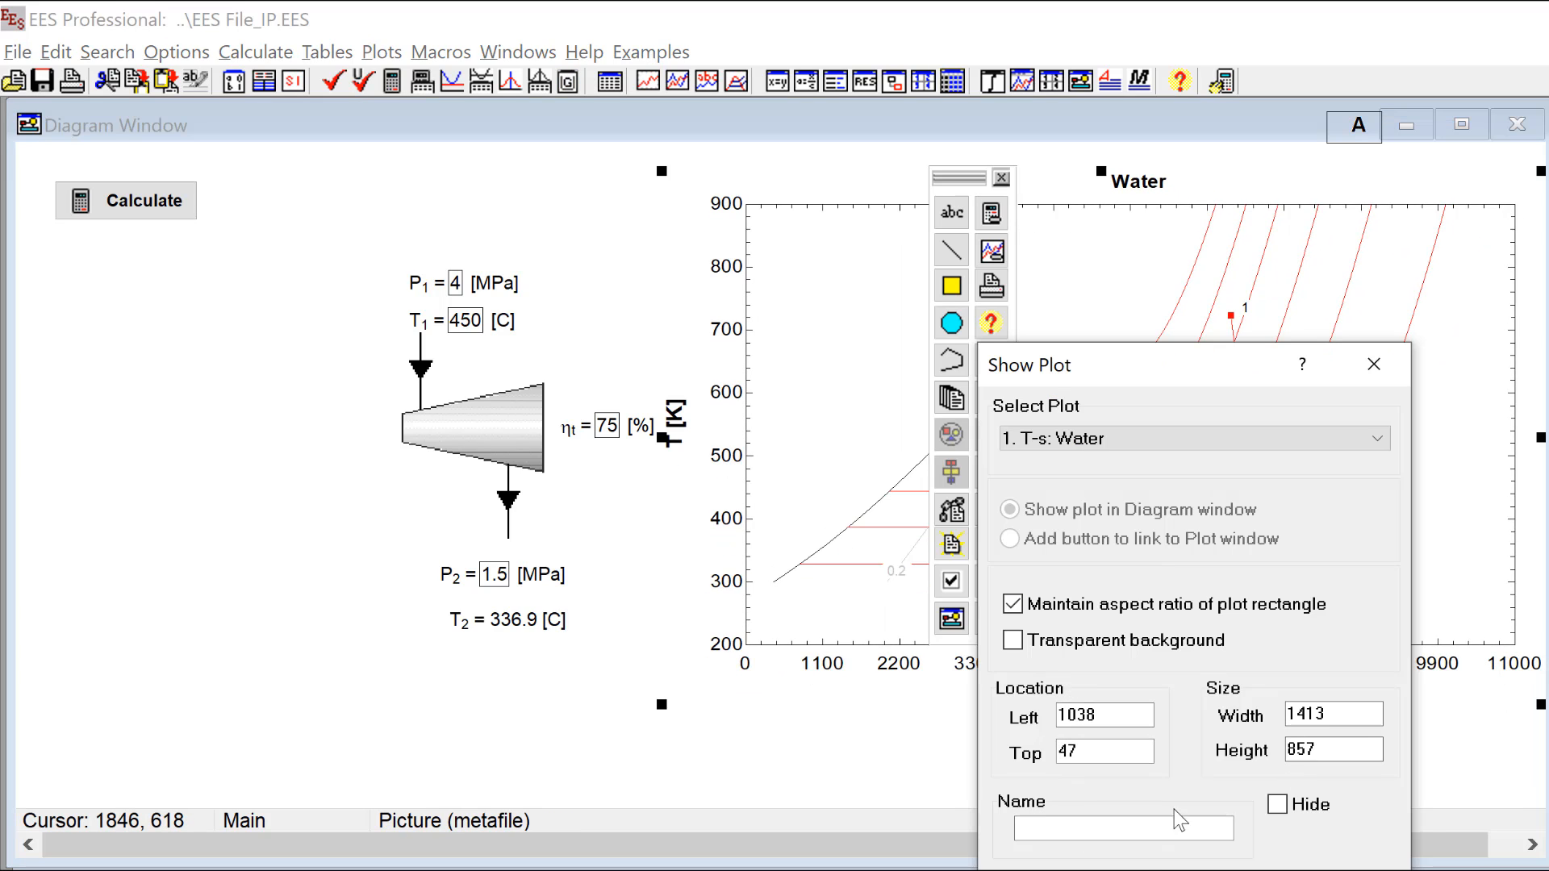
pyautogui.moveTo(1112, 368); pyautogui.dragTo(1165, 249)
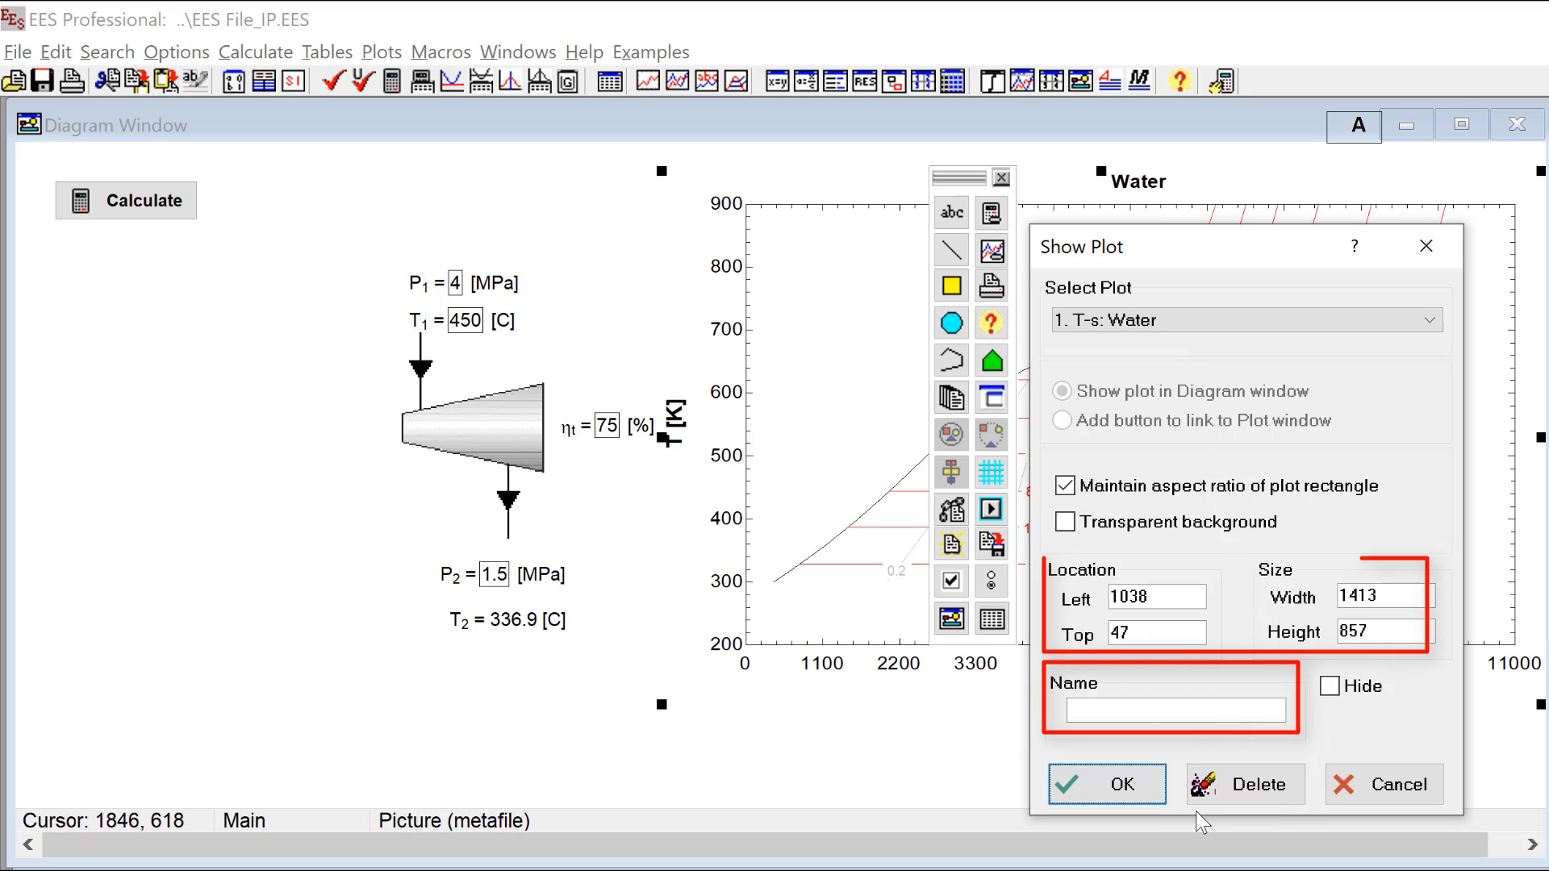
pyautogui.click(1137, 794)
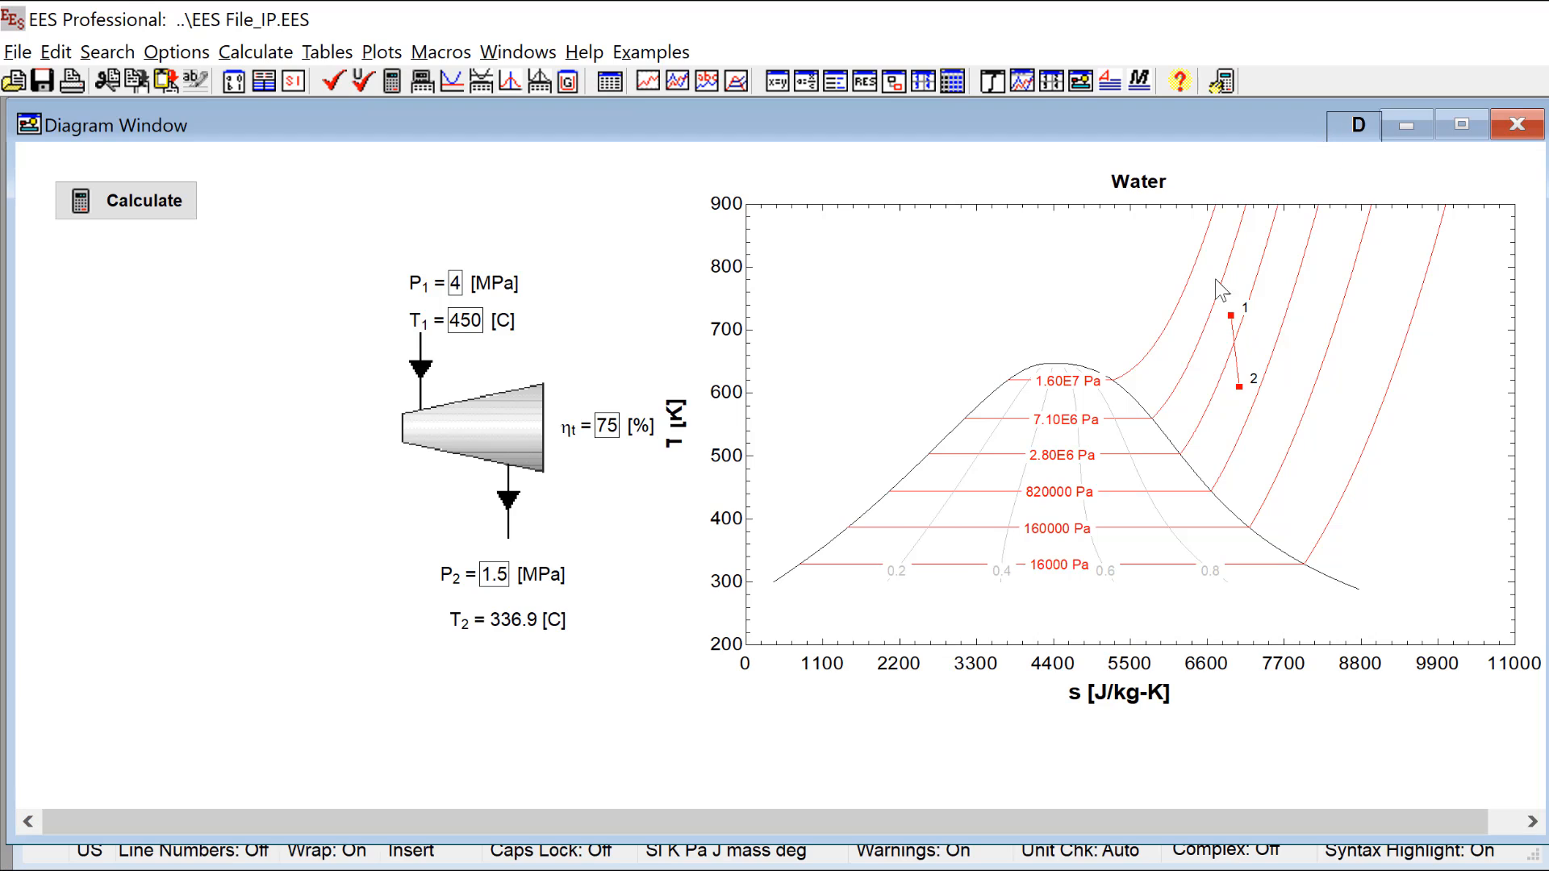
# Step: Set the turbine inlet temperature T1 to 250 C in application mode and recalculate to update the embedded T-s plot
pyautogui.click(161, 201)
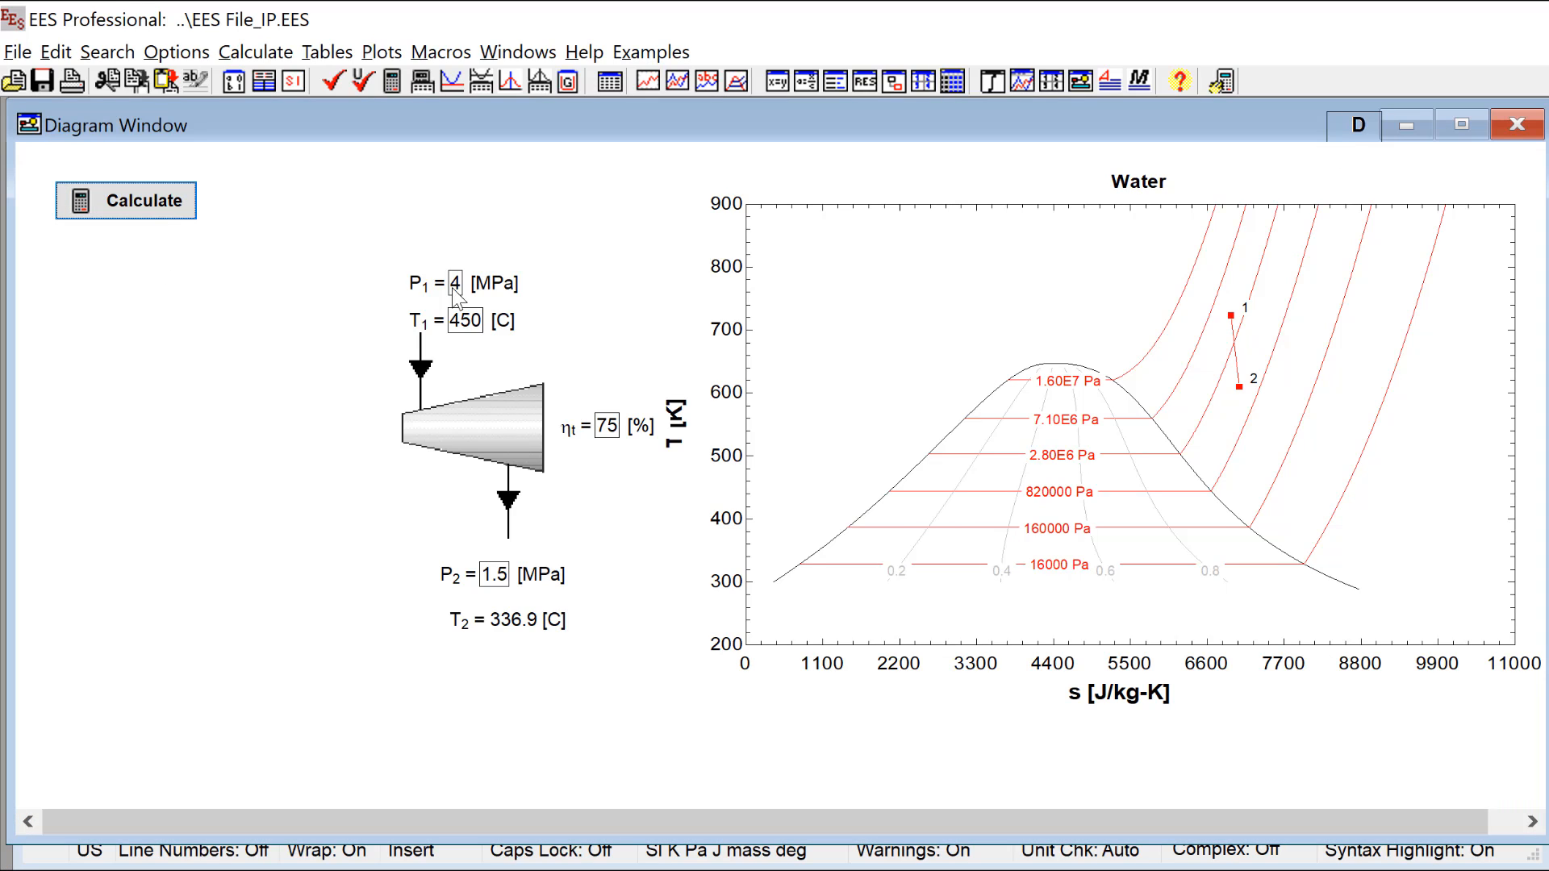
pyautogui.click(452, 320)
pyautogui.press('BackSpace')
pyautogui.write('2')
pyautogui.click(162, 213)
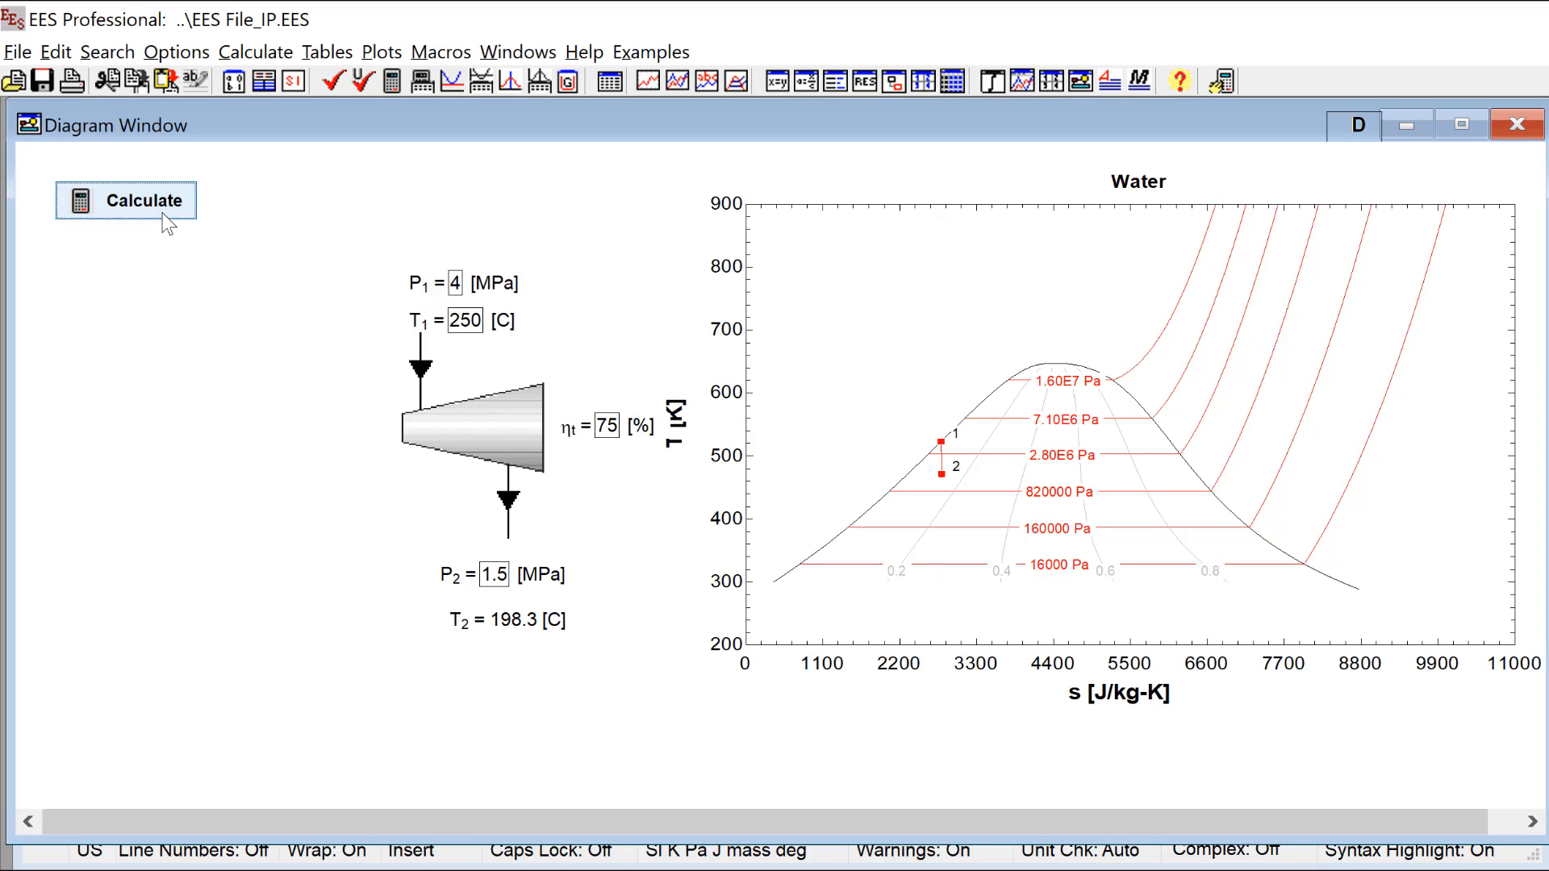
# Step: Set the turbine inlet temperature T1 to 500 C and recalculate the model
pyautogui.click(451, 322)
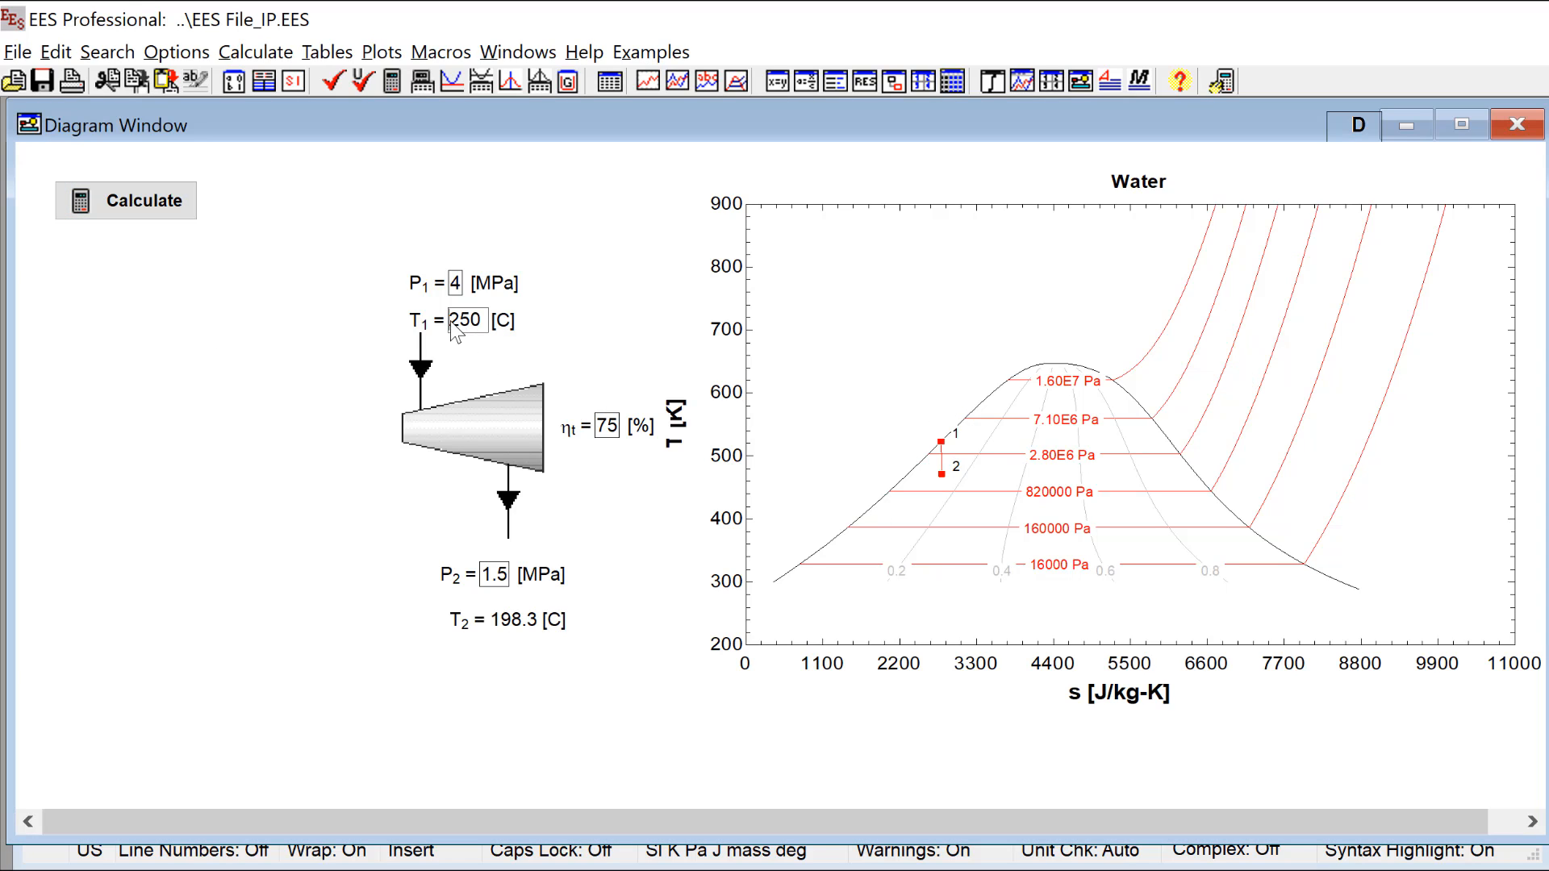
pyautogui.press('BackSpace')
pyautogui.press('BackSpace')
pyautogui.write('50')
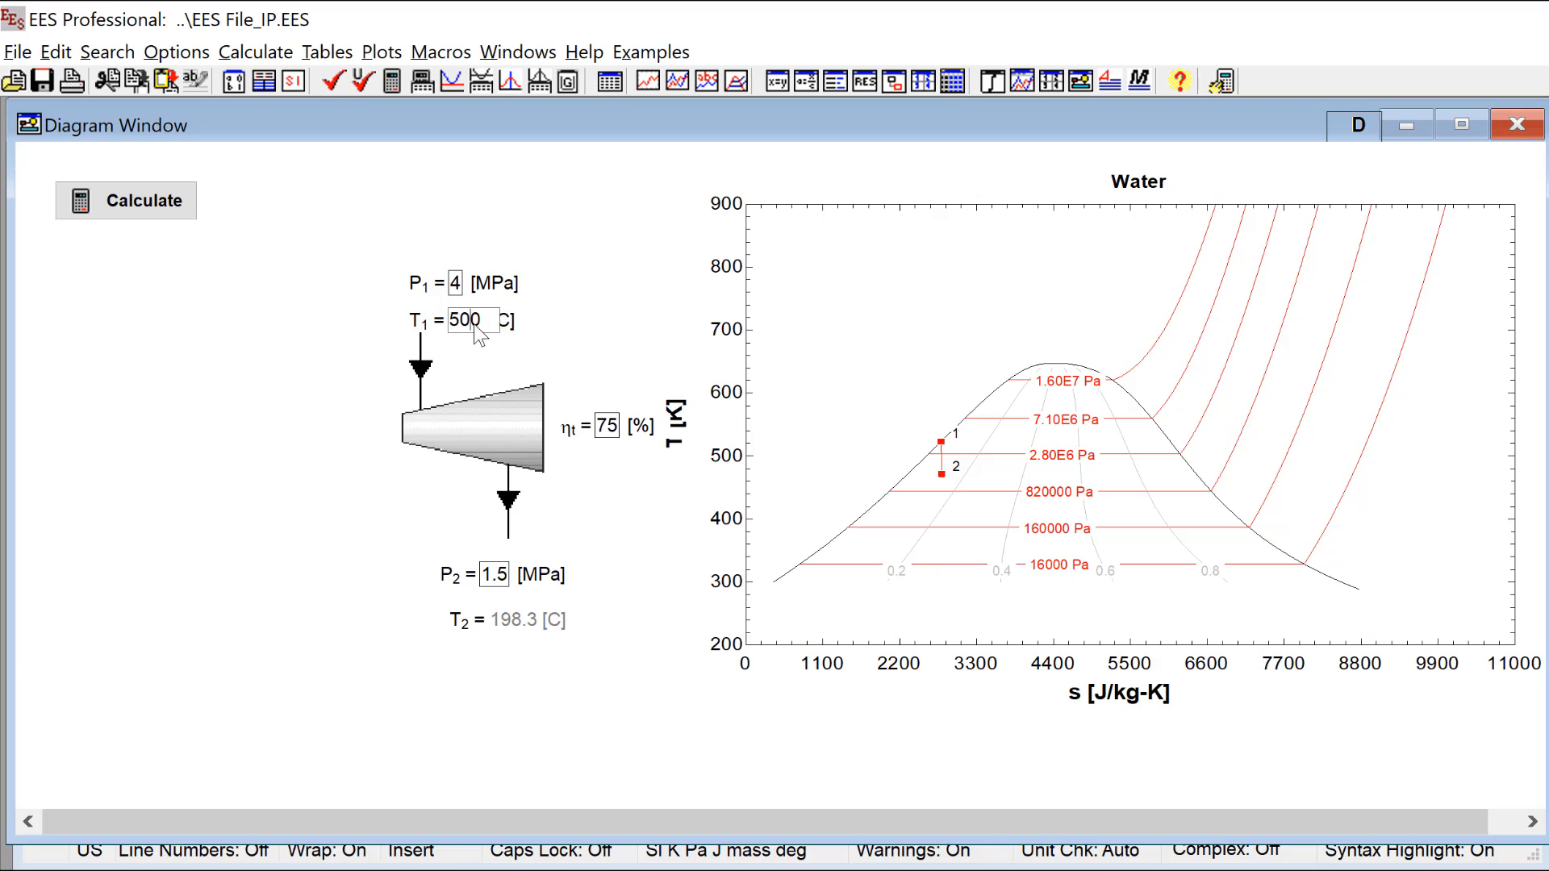
pyautogui.click(125, 206)
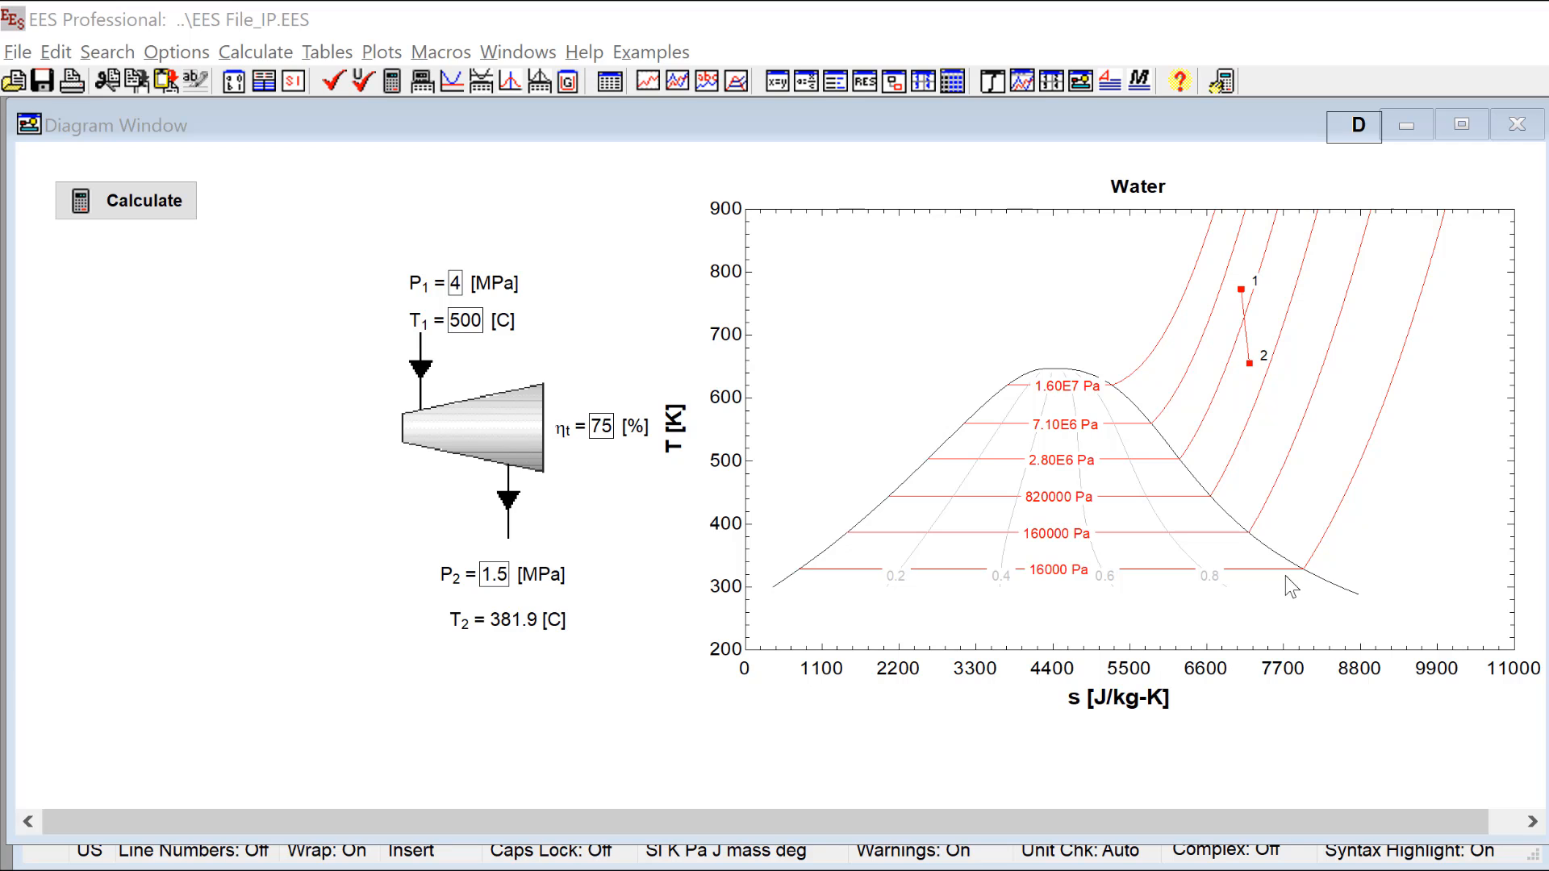
# Step: Create a T-v property plot for the real fluid Water, keeping the lines of constant pressure and specific entropy
pyautogui.click(1220, 528)
pyautogui.hotkey('ctrl', 'e')
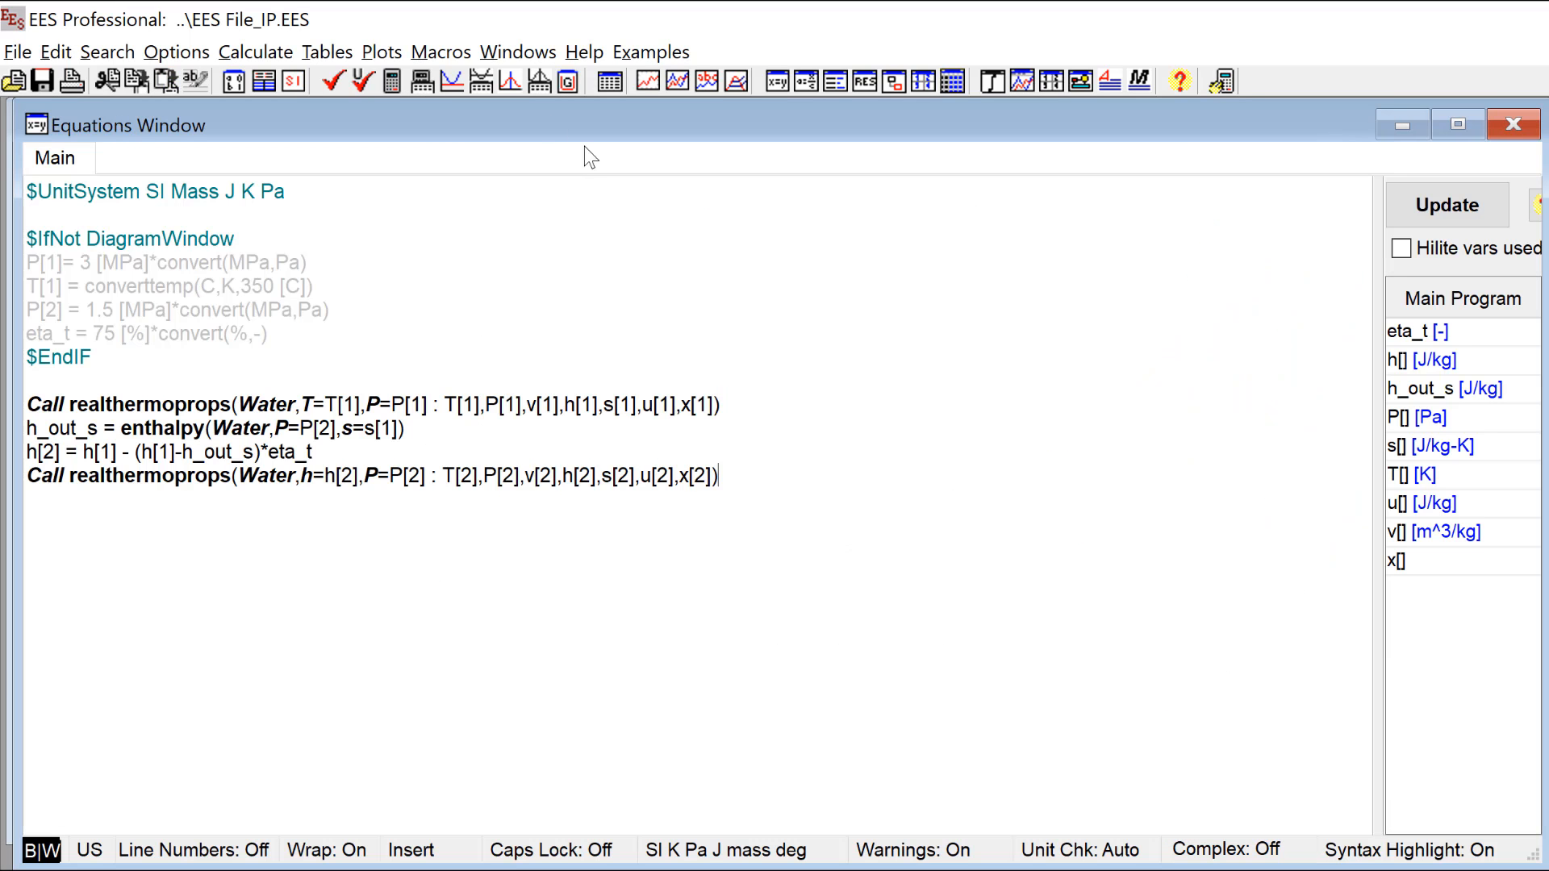
pyautogui.click(382, 52)
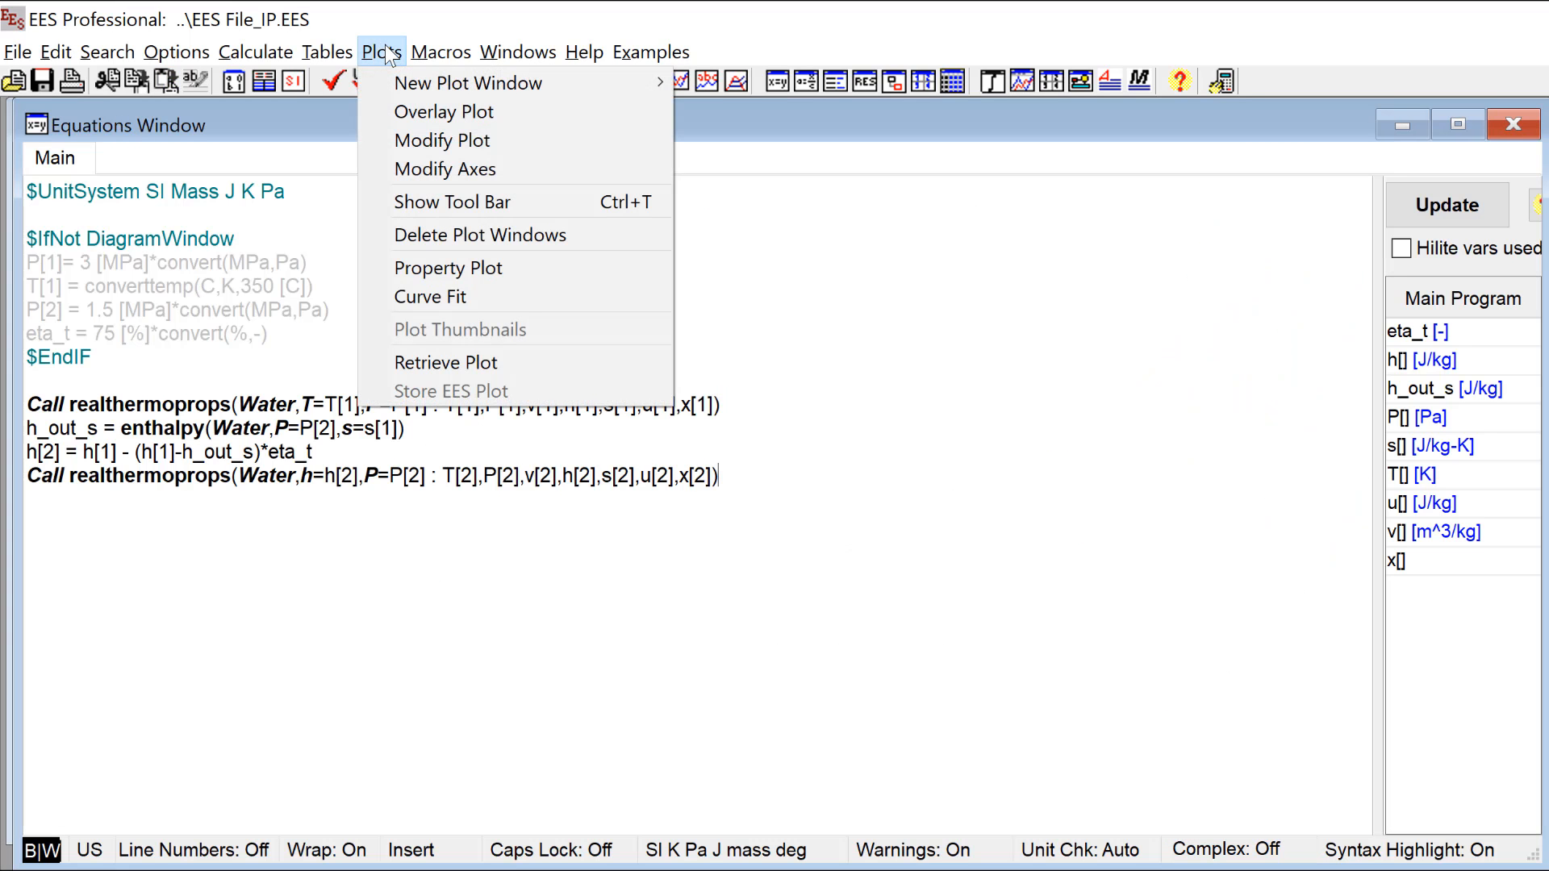
pyautogui.click(576, 265)
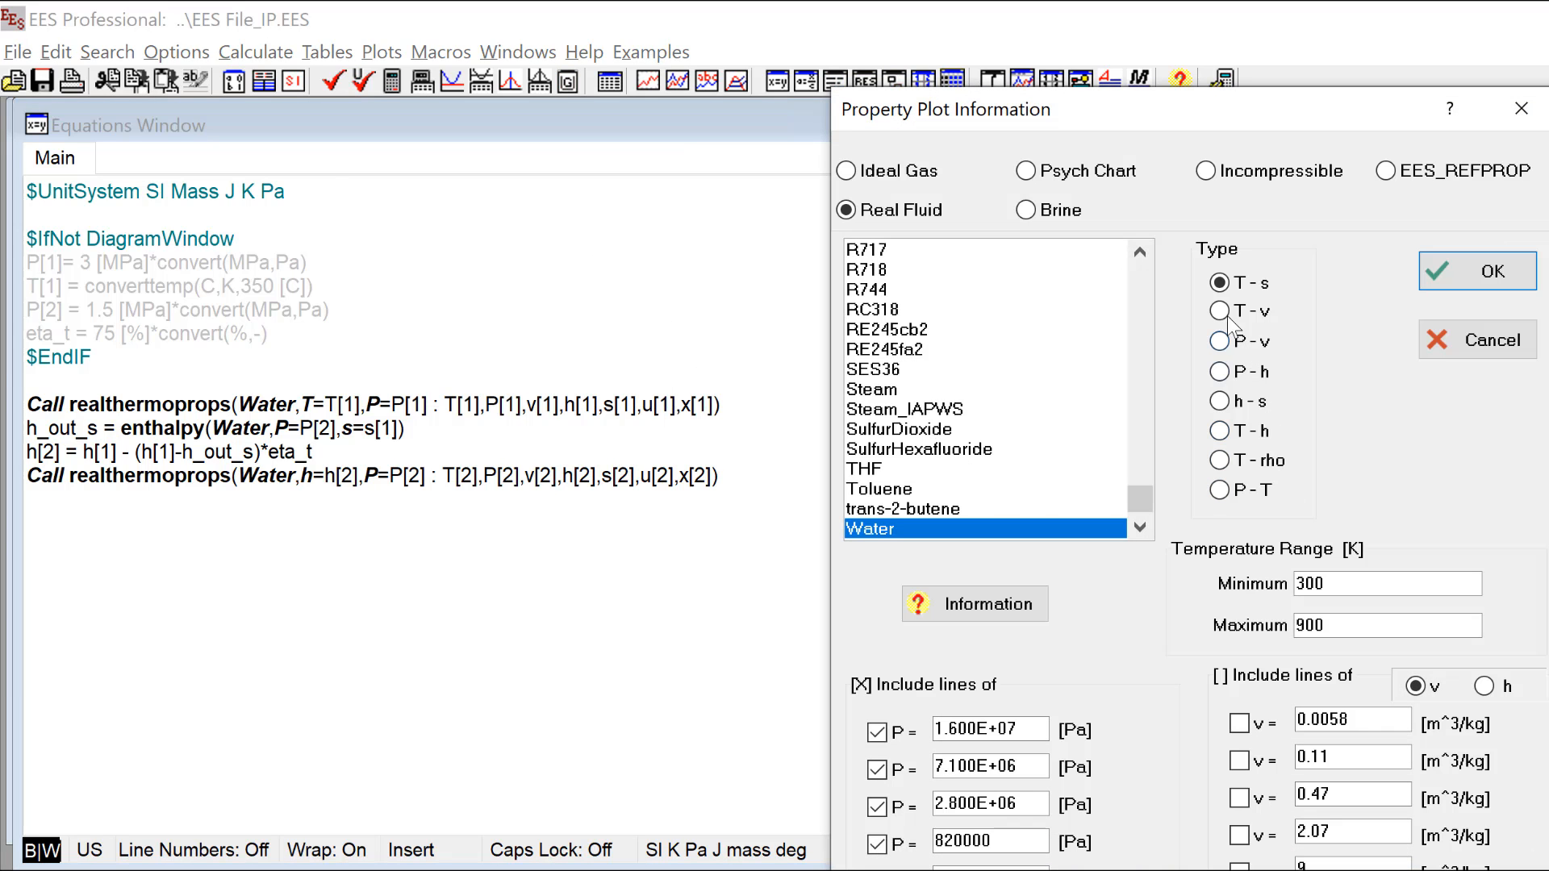
pyautogui.click(1221, 313)
pyautogui.moveTo(1193, 109); pyautogui.dragTo(910, 23)
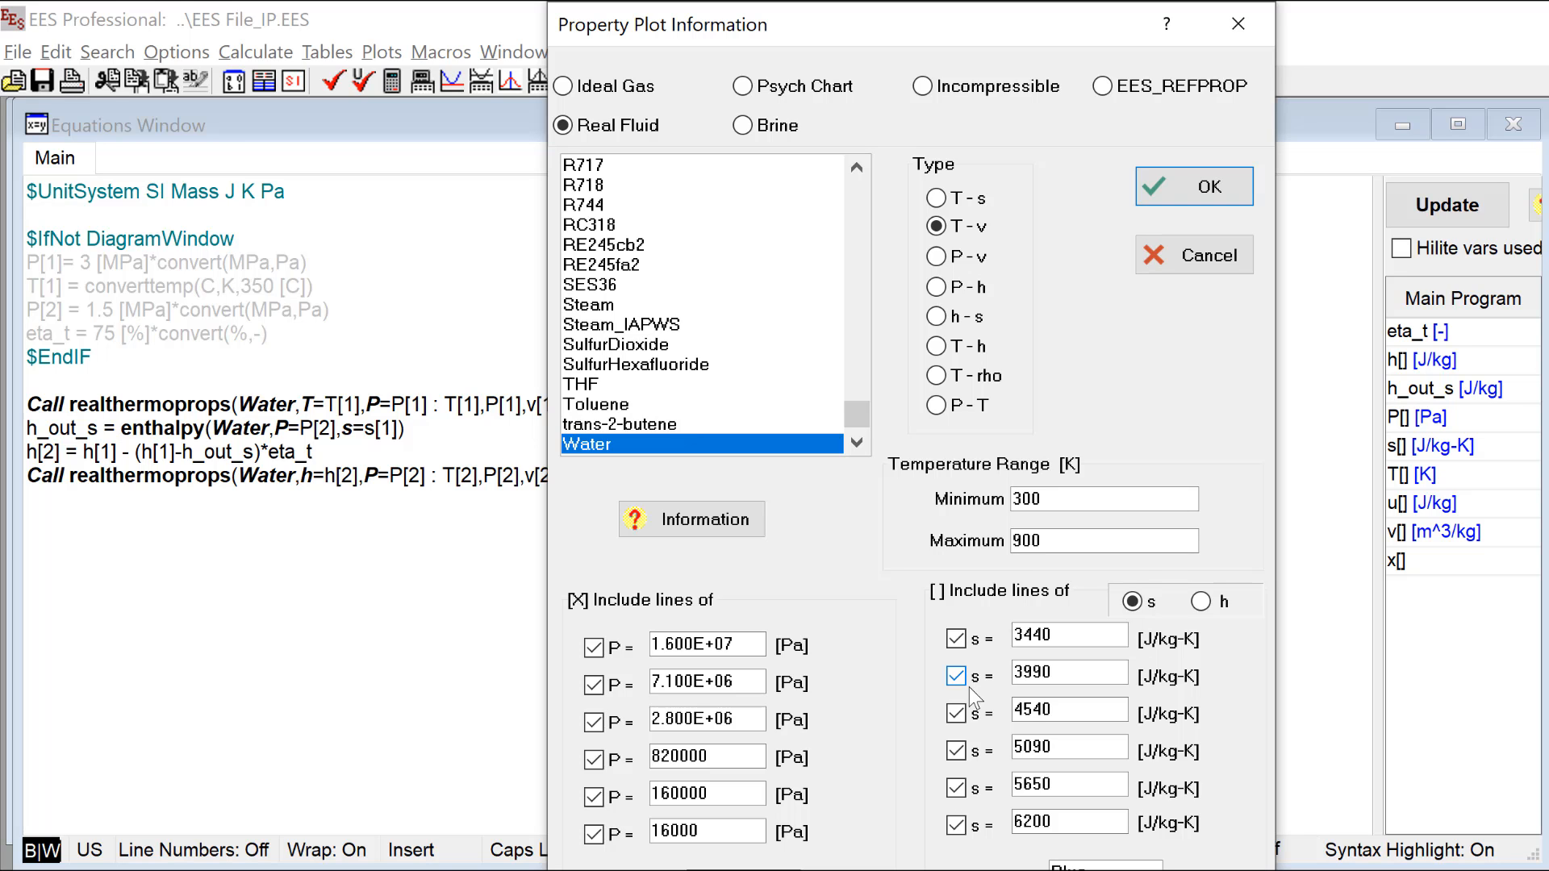
pyautogui.click(1171, 184)
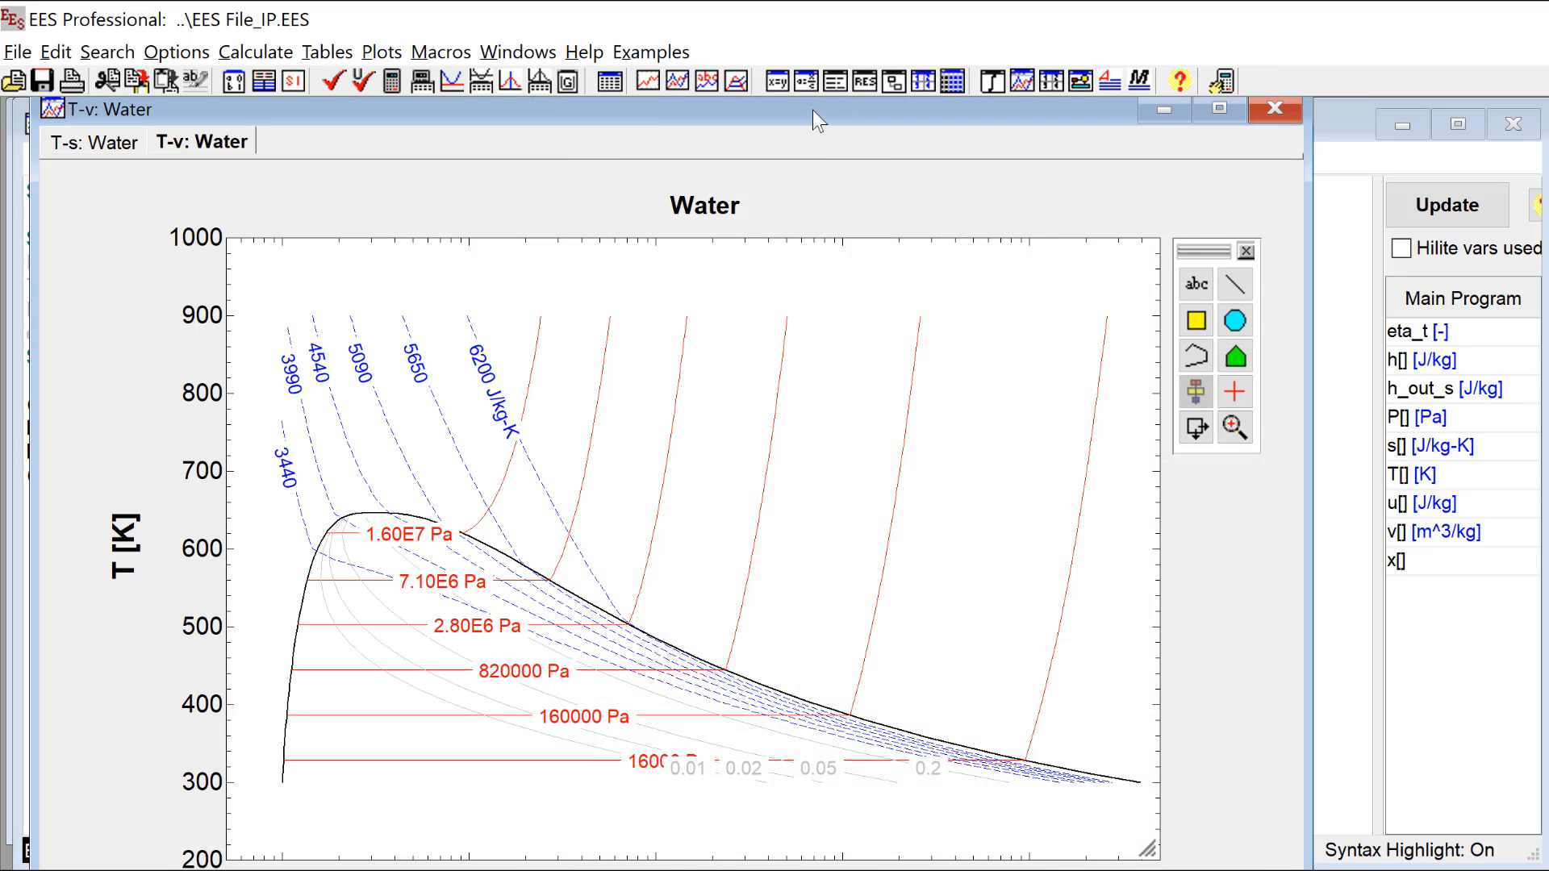
pyautogui.moveTo(811, 110); pyautogui.dragTo(811, 97)
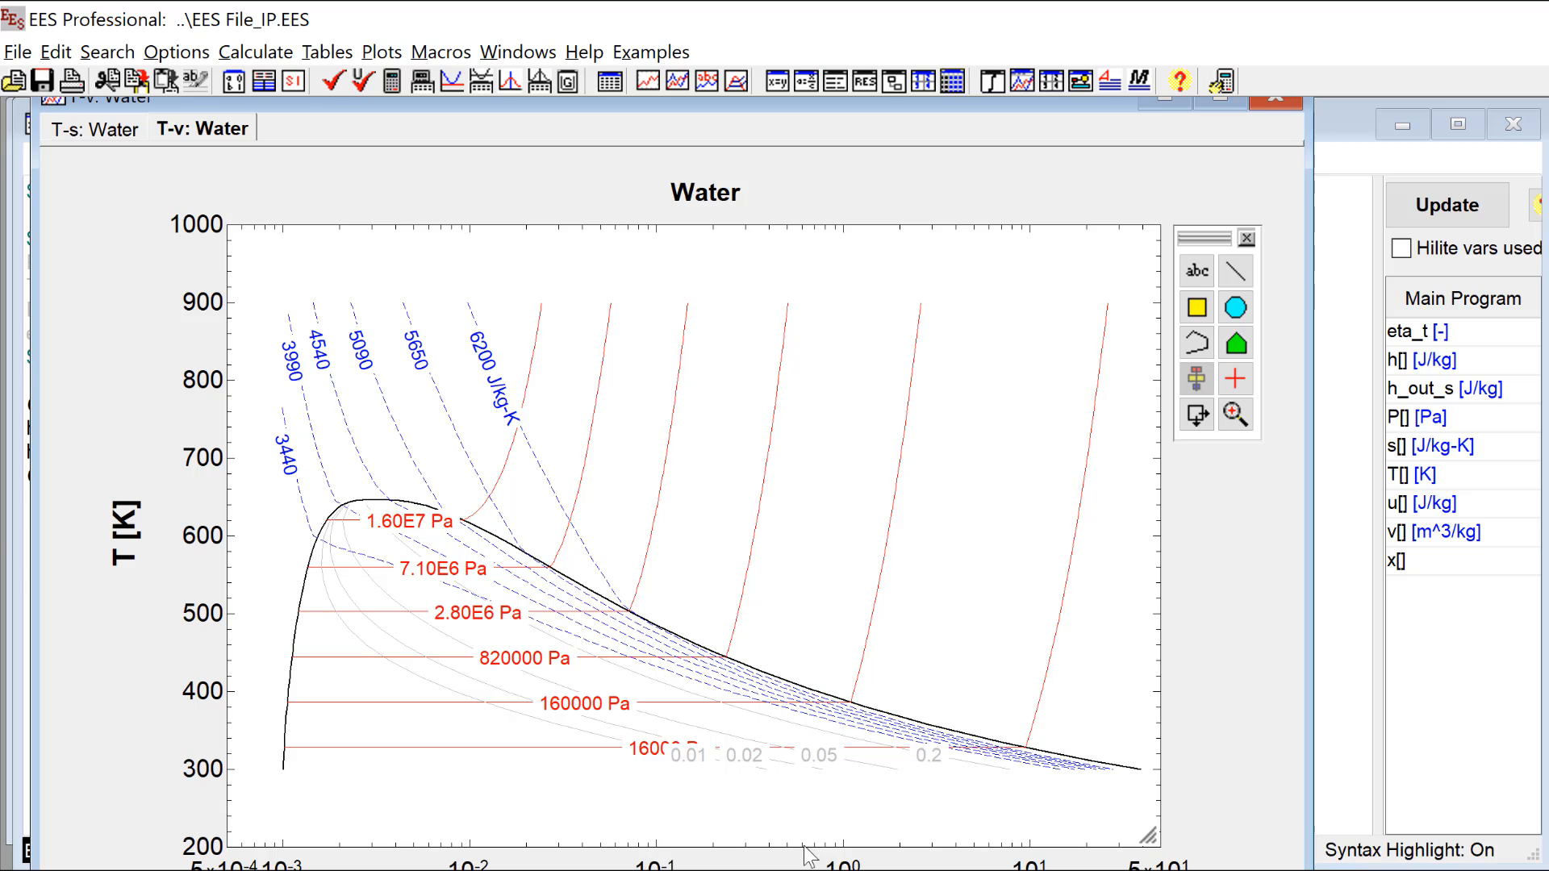
# Step: Set up an overlay on the T-v plot with subscript-number point labels, filled square symbols and red color
pyautogui.click(382, 51)
pyautogui.click(420, 112)
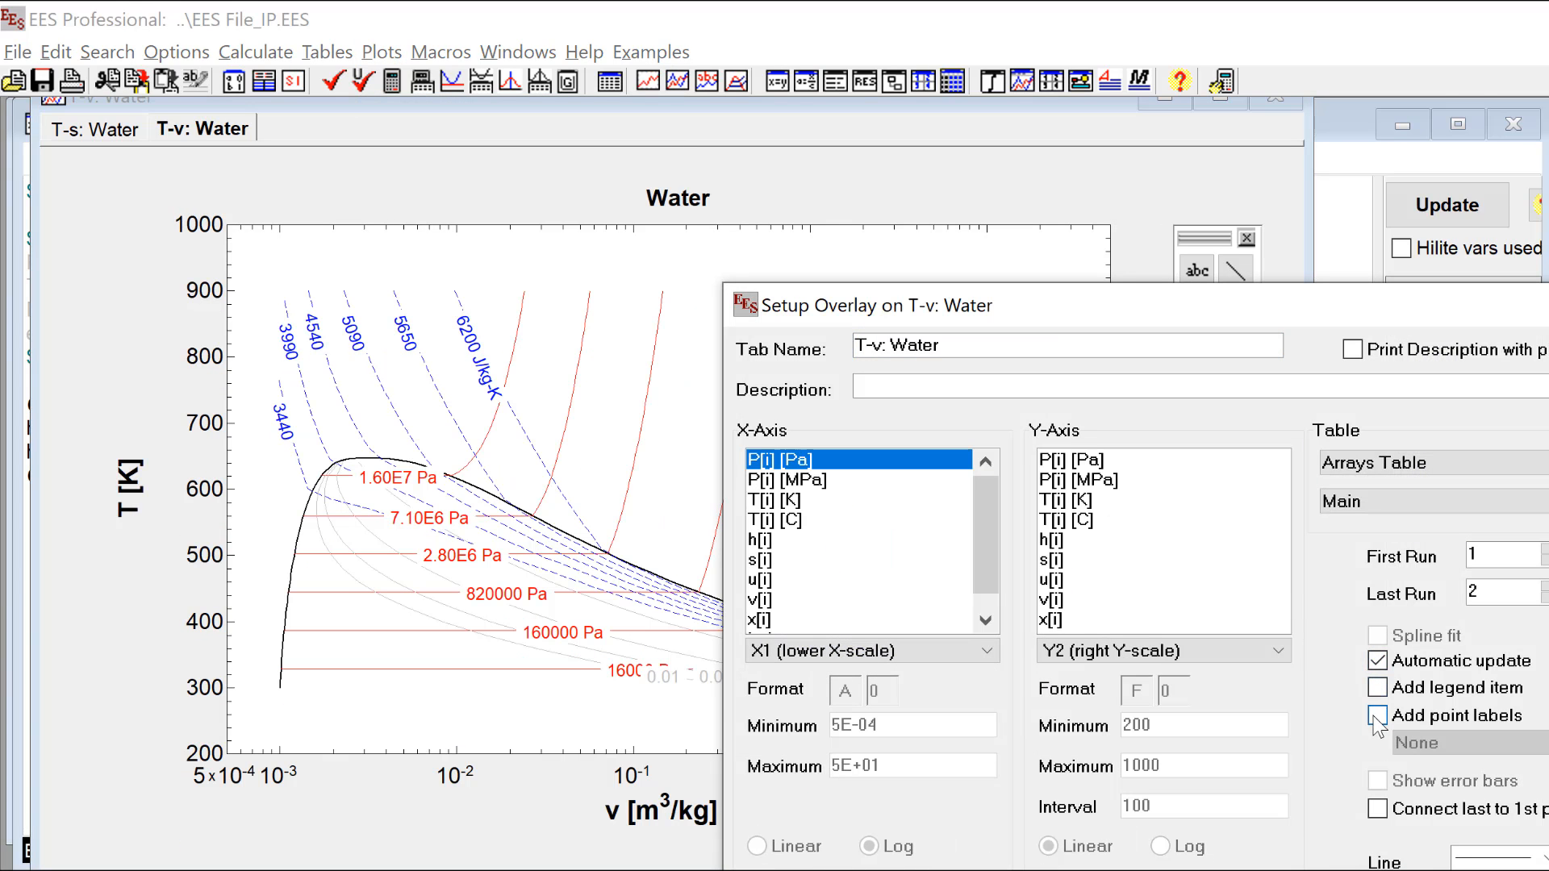
pyautogui.moveTo(1129, 305); pyautogui.dragTo(713, 115)
pyautogui.click(1076, 704)
pyautogui.click(1077, 843)
pyautogui.click(1085, 742)
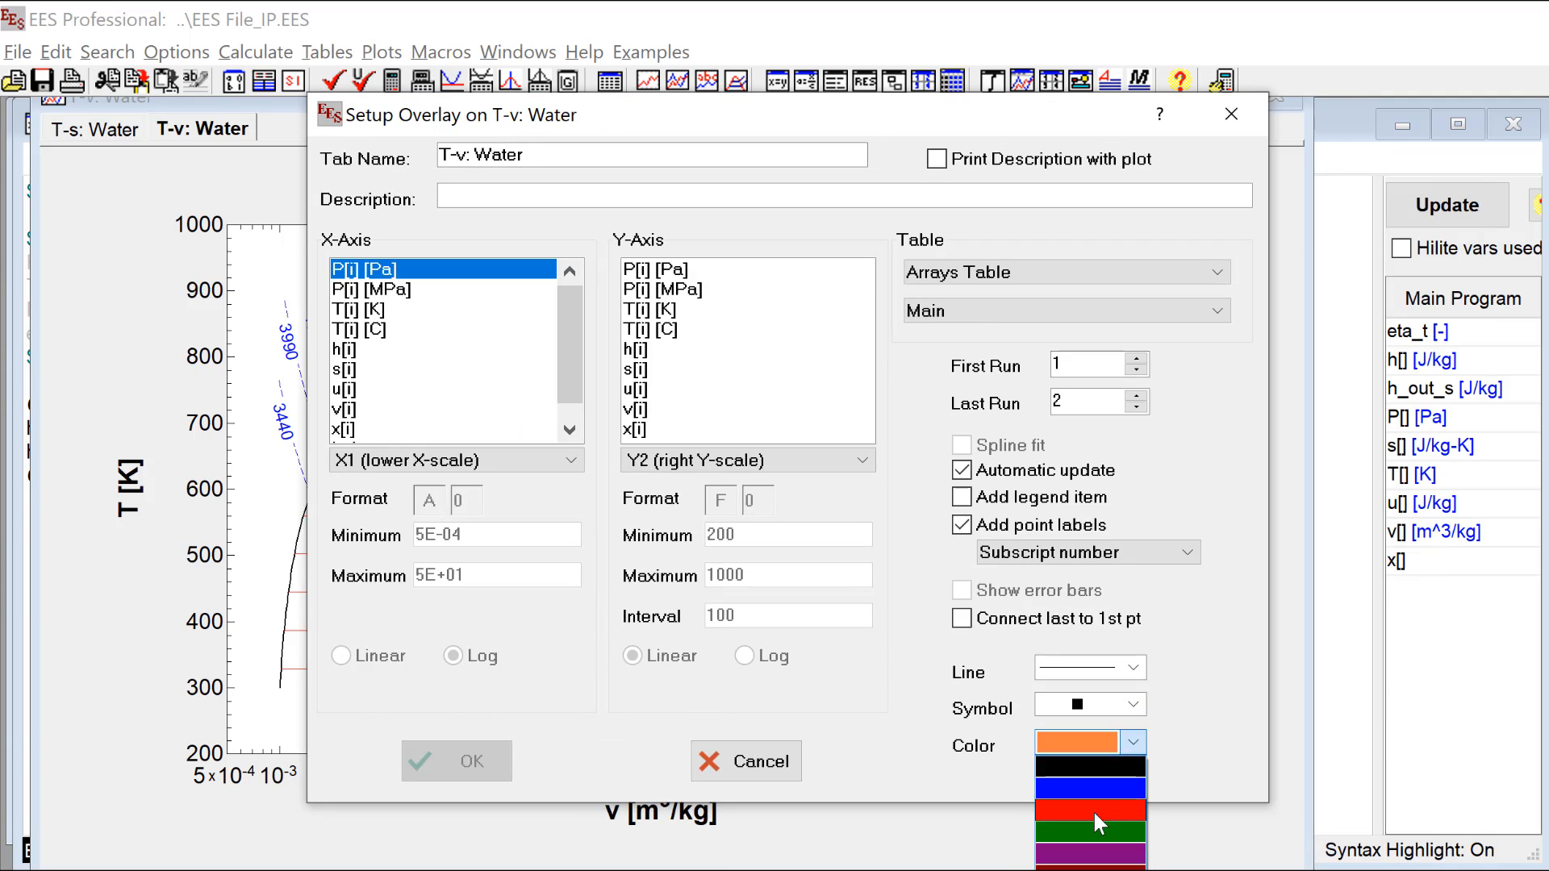
pyautogui.click(1094, 814)
# Step: Draw the overlay with v[i] on the x-axis and T[i] [K] on the y-axis, and return to the Diagram Window
pyautogui.click(363, 408)
pyautogui.click(650, 310)
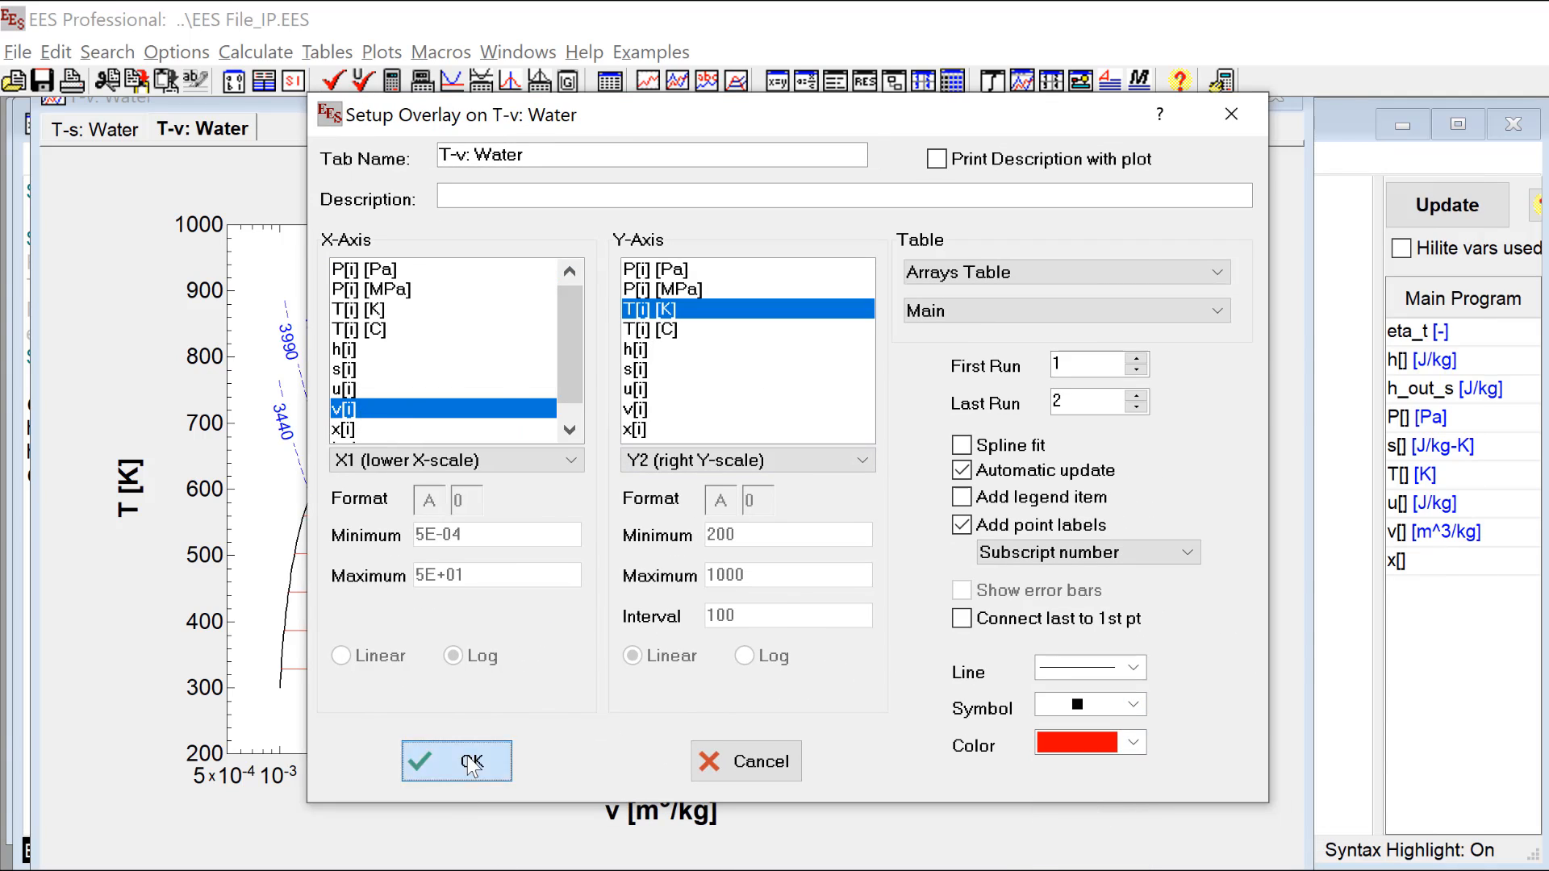
pyautogui.click(468, 761)
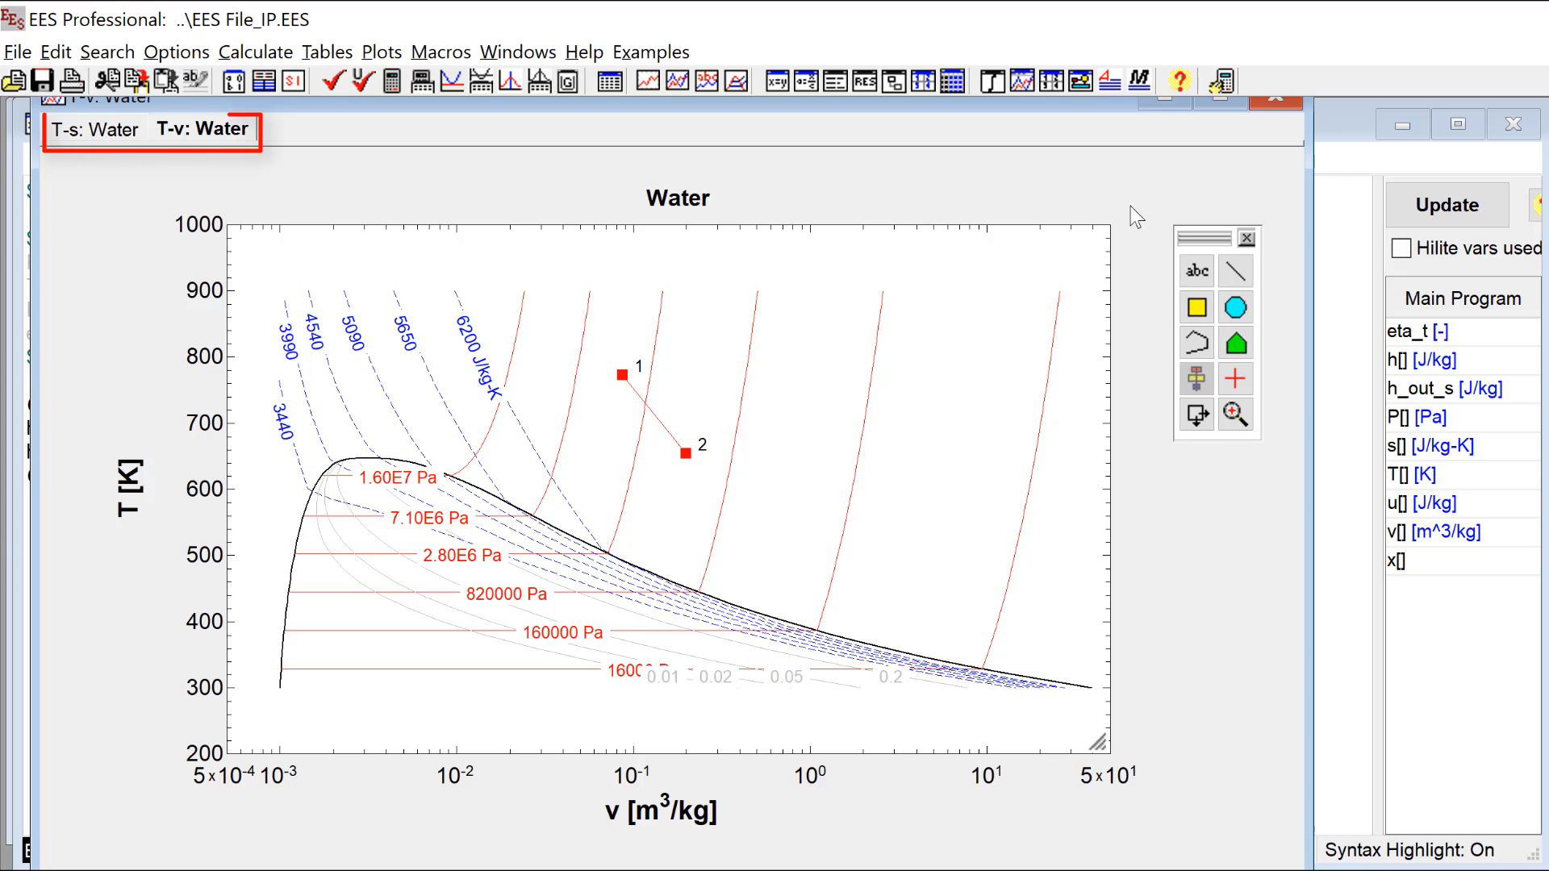
pyautogui.click(1082, 80)
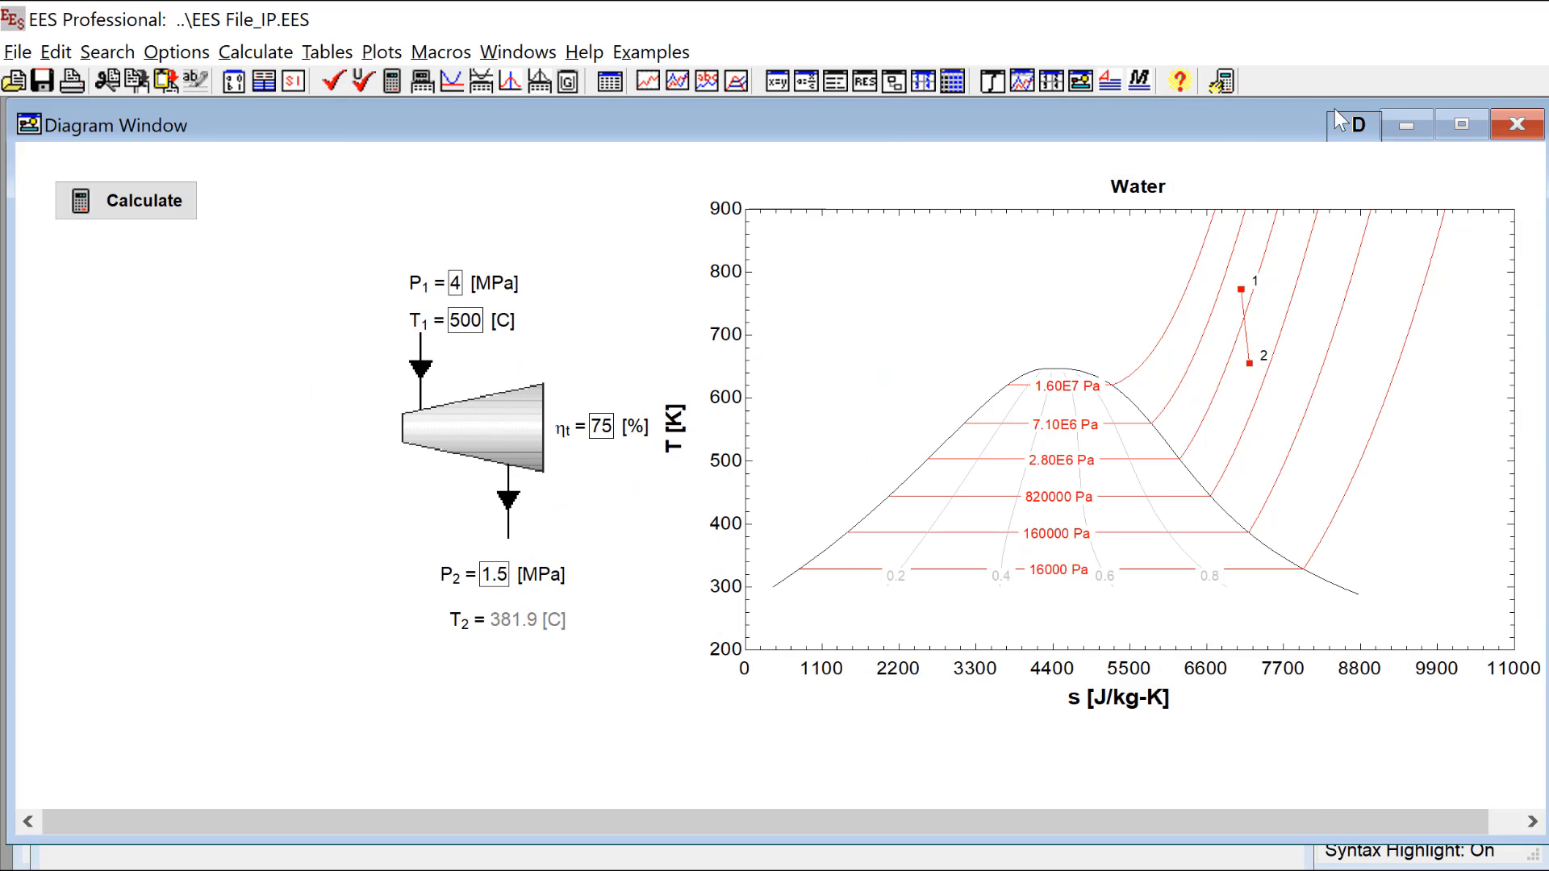
# Step: Enable diagram editing and name the embedded T-s plot Plot in its properties
pyautogui.click(1349, 123)
pyautogui.rightClick(994, 413)
pyautogui.click(1041, 435)
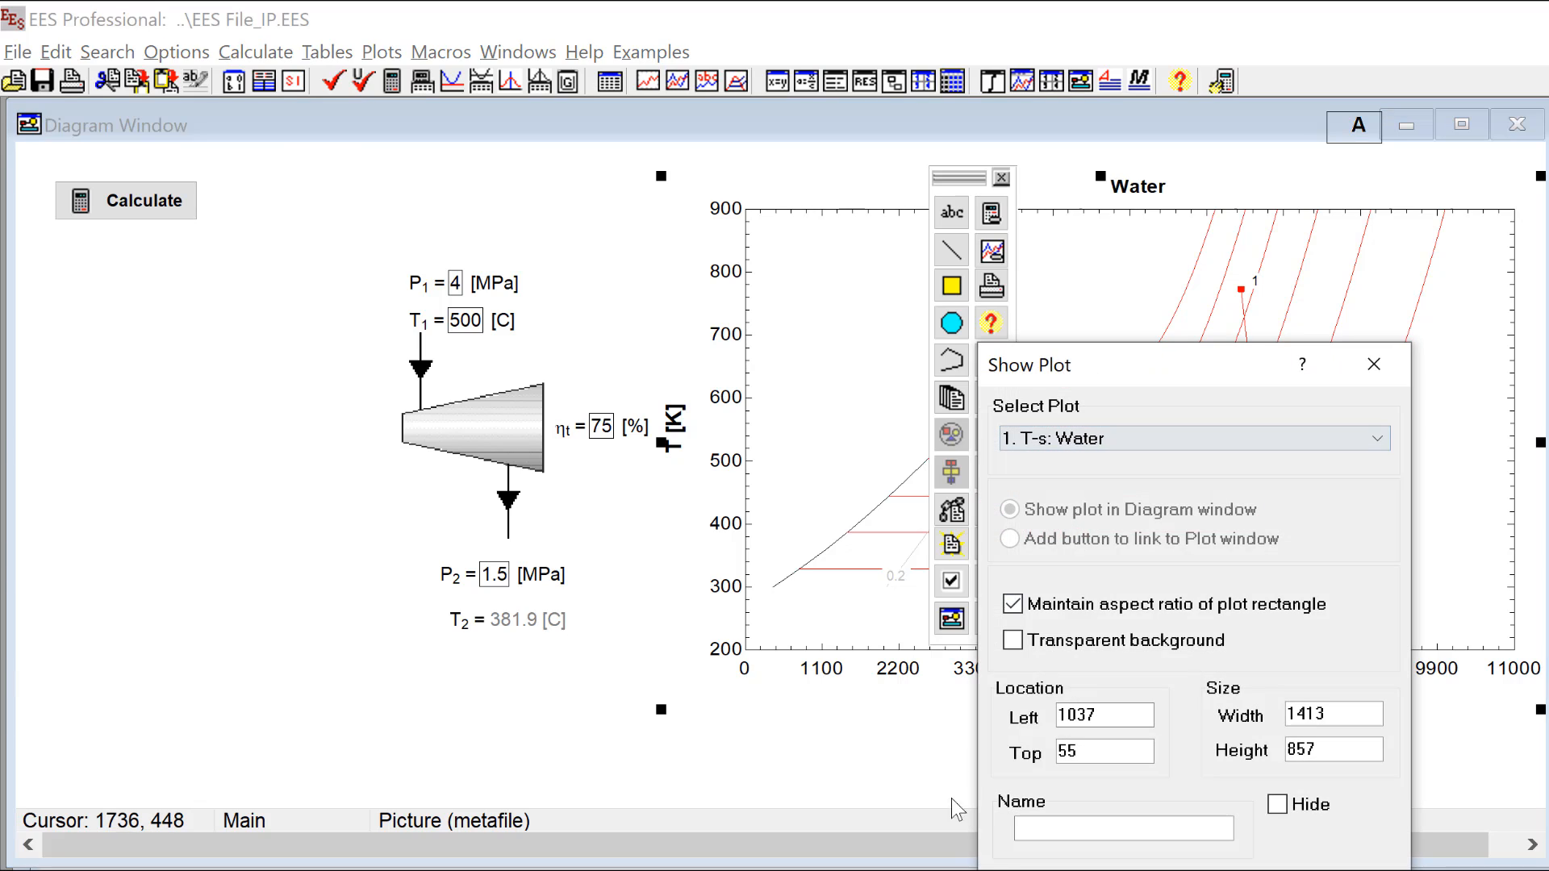
pyautogui.click(1052, 828)
pyautogui.write('Plot')
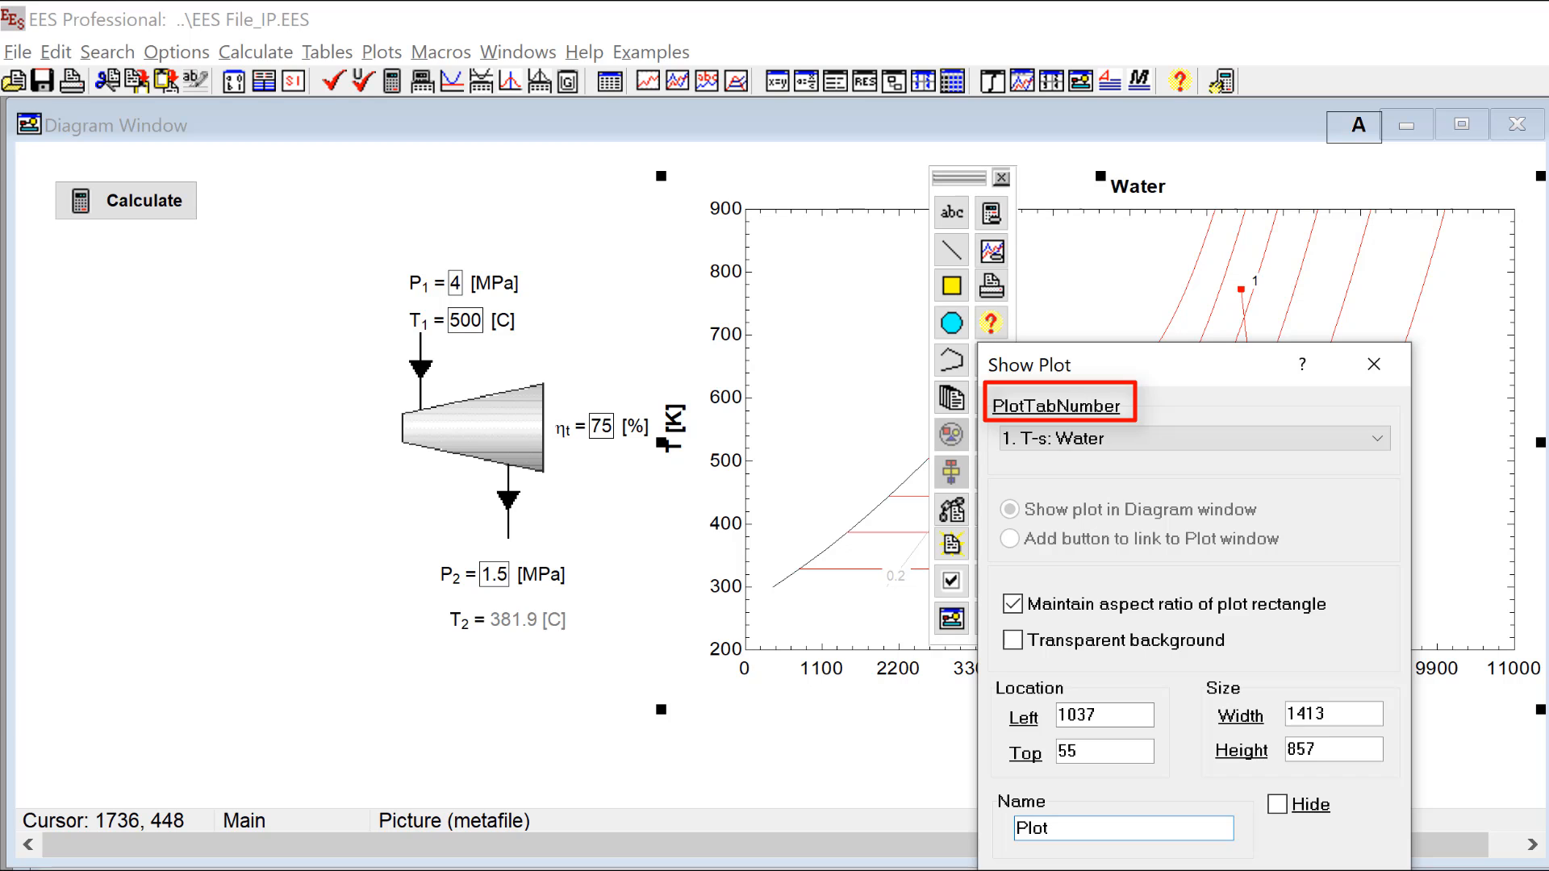
pyautogui.press('Escape')
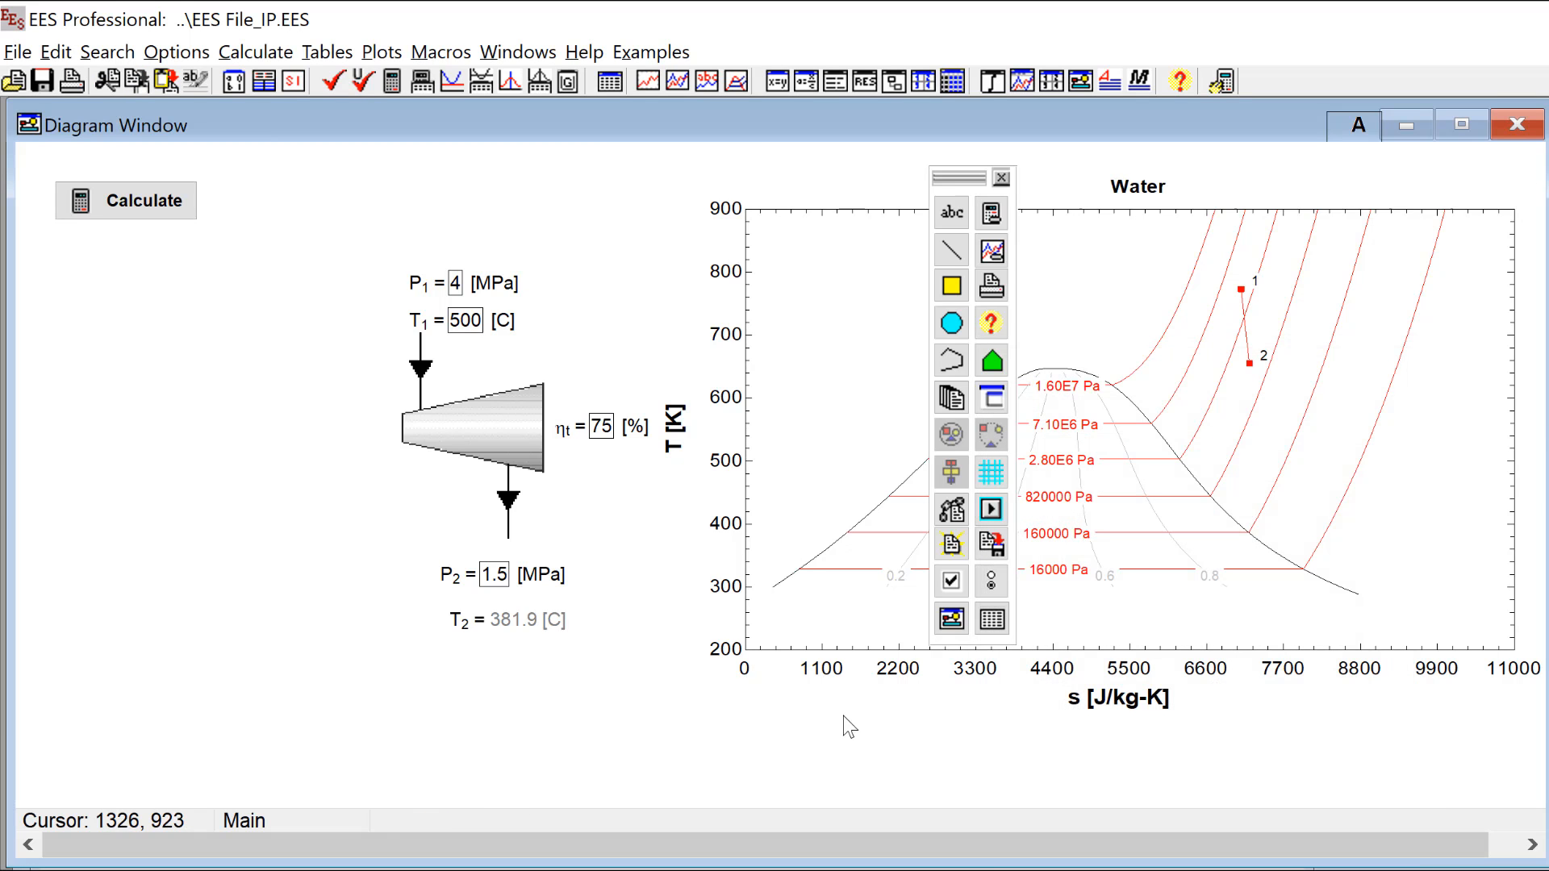
# Step: Add the equation Plot.PlotTabNumber = Tab above the first realthermoprops call in the Equations Window
pyautogui.hotkey('ctrl', 'e')
pyautogui.press('Return')
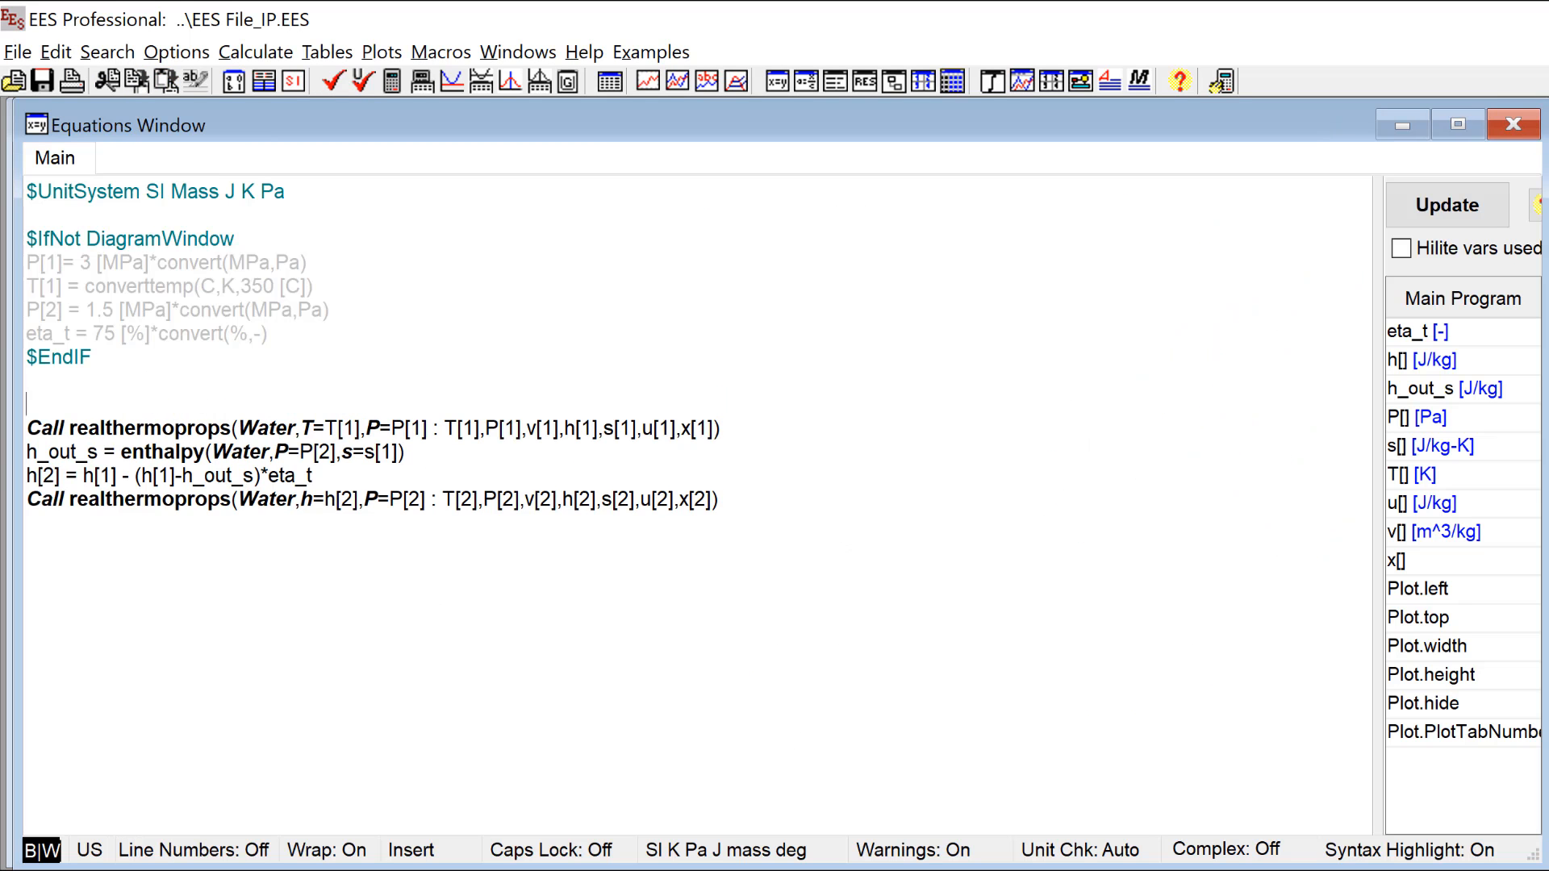
pyautogui.write('Plot.PlotTabNumber = Tab')
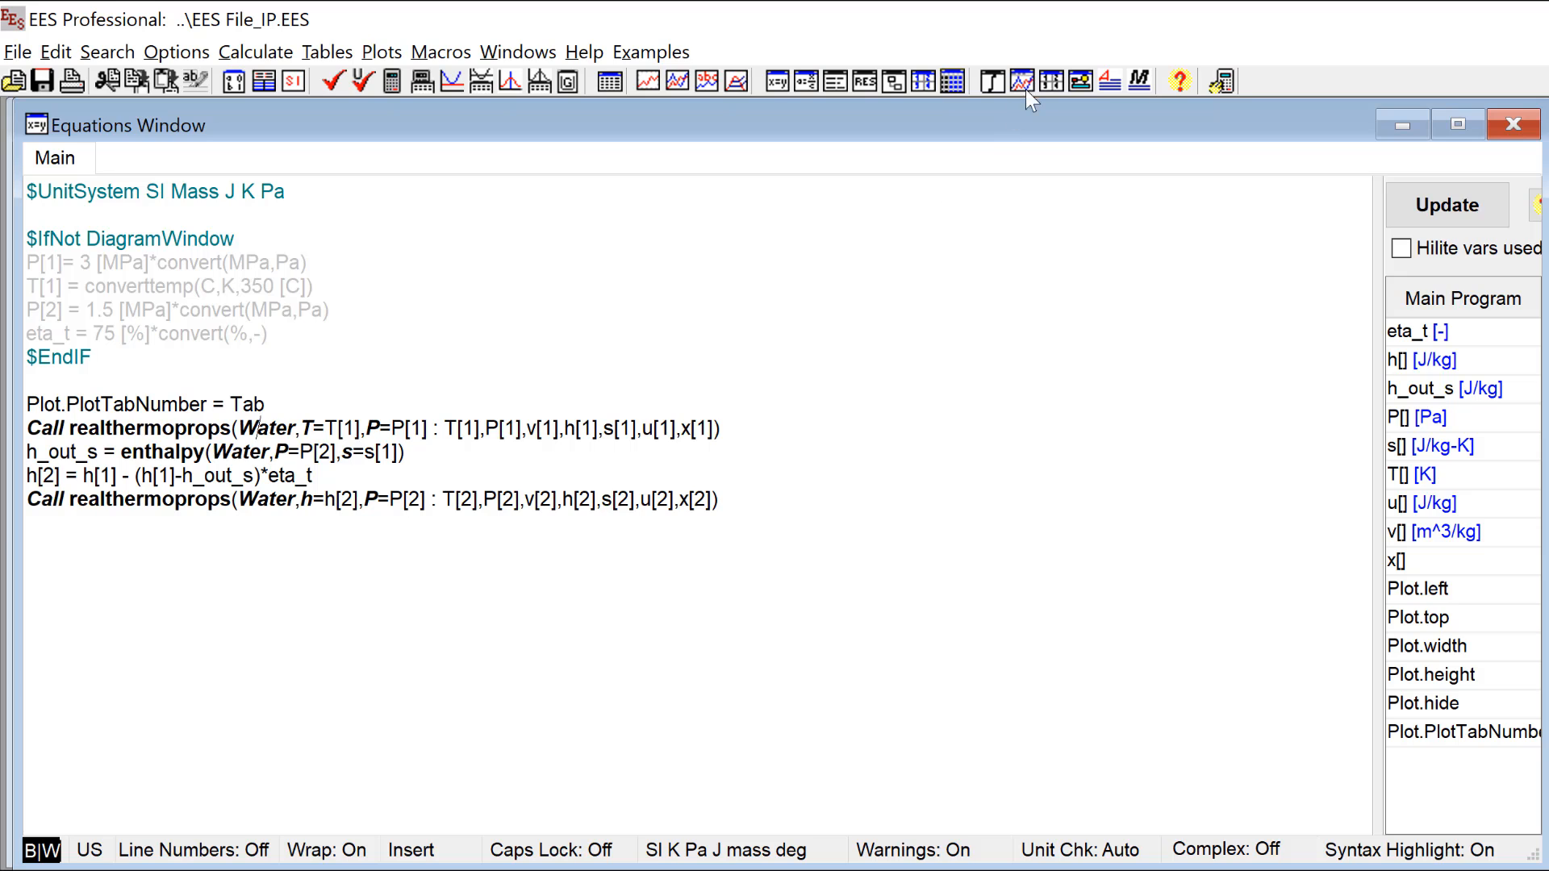
# Step: Add Tab to the Diagram Window as an input variable with its variable name included and Show units selected
pyautogui.click(1081, 80)
pyautogui.click(953, 213)
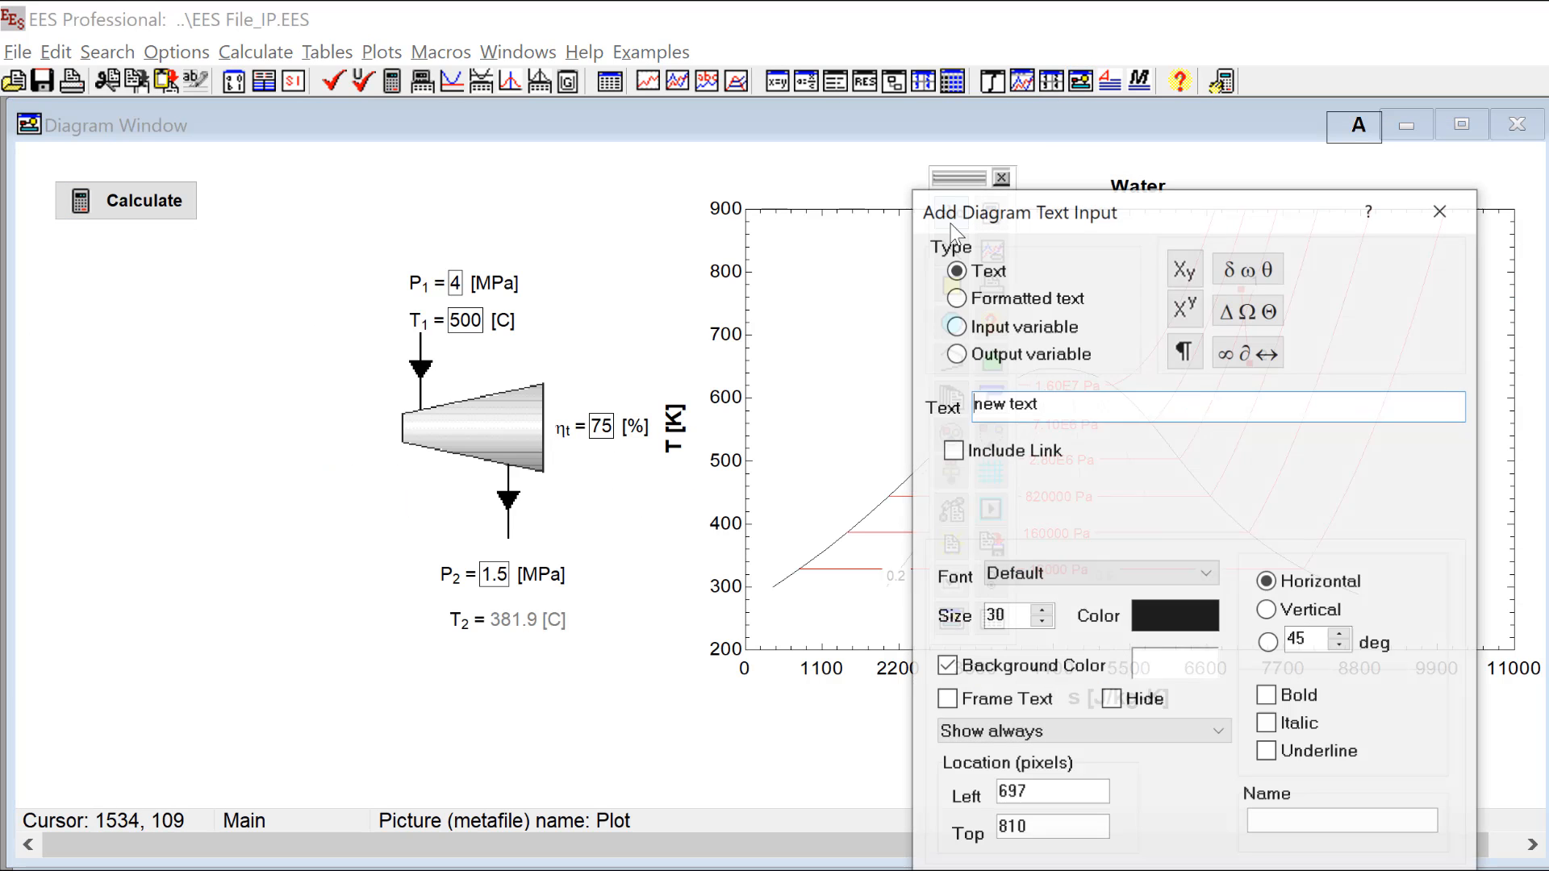
pyautogui.click(956, 325)
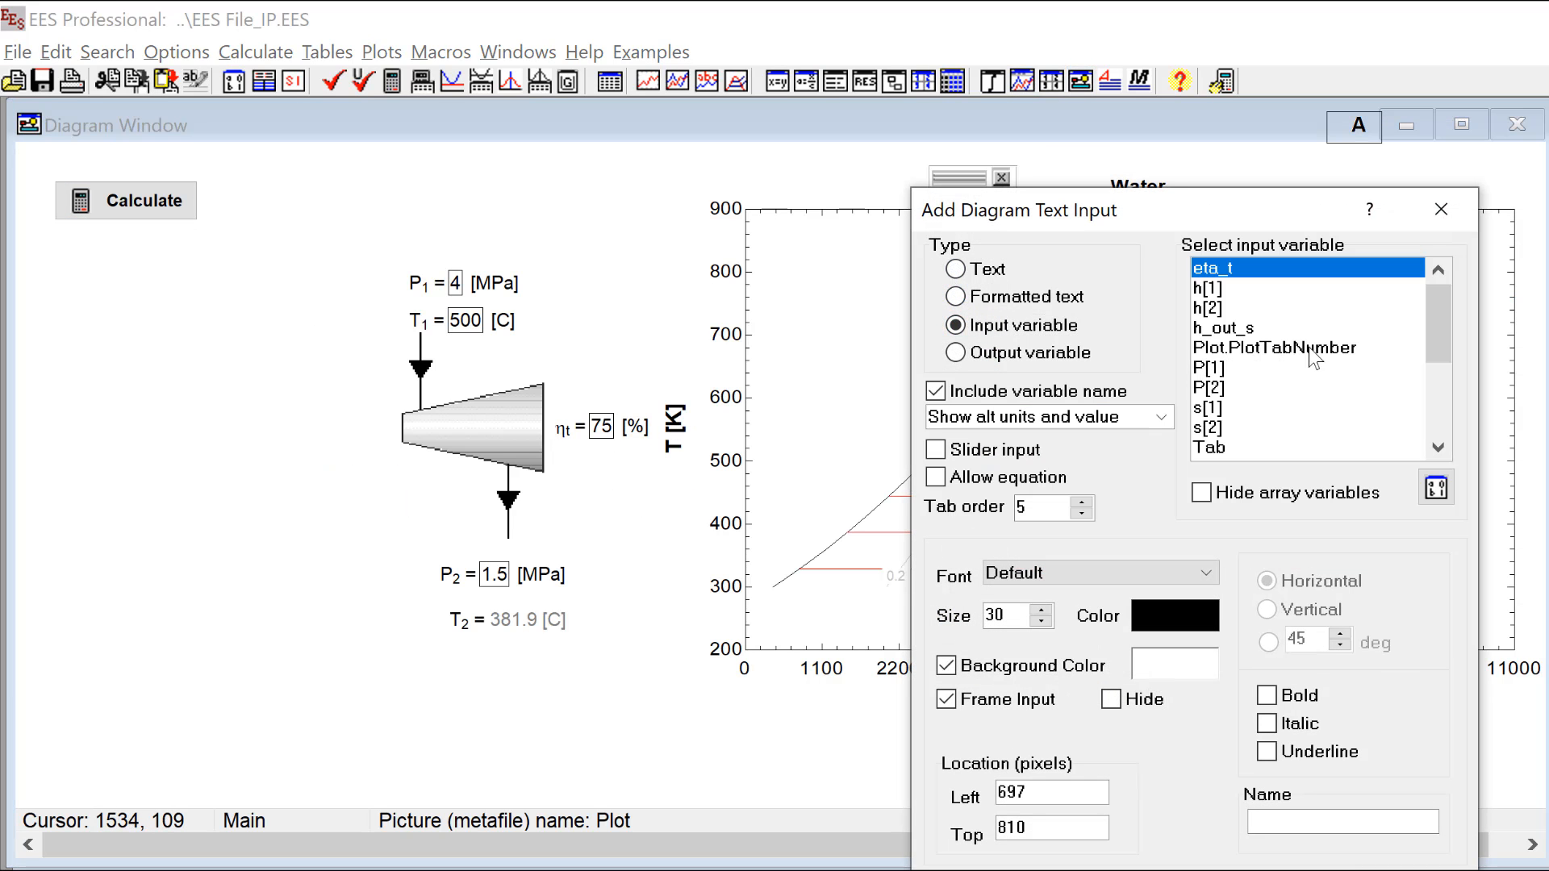
pyautogui.moveTo(1432, 308); pyautogui.dragTo(1430, 350)
pyautogui.click(1260, 347)
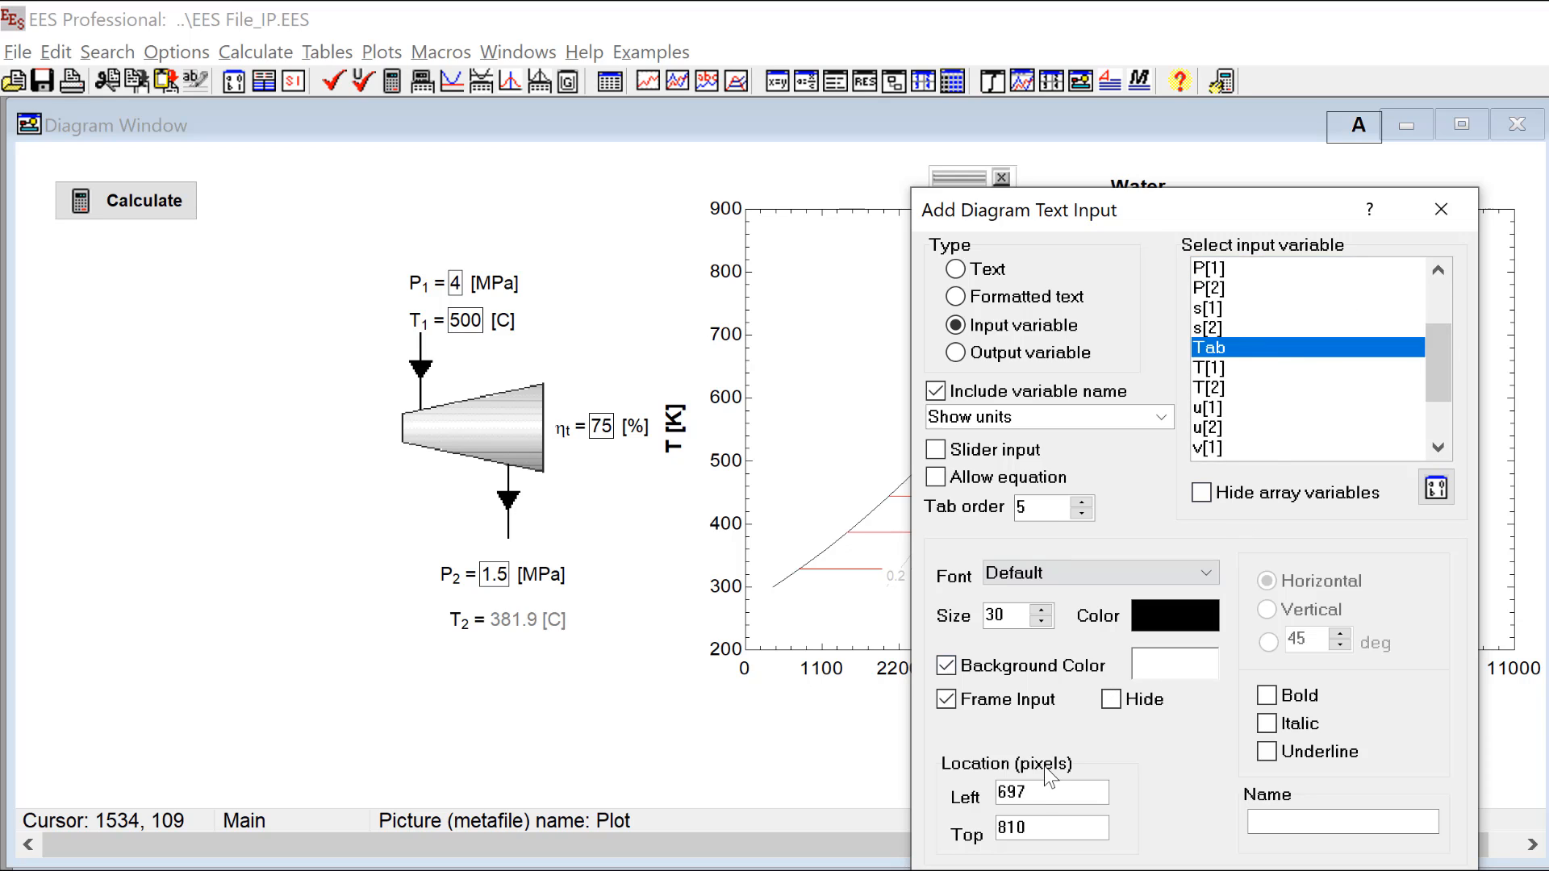
pyautogui.click(1165, 419)
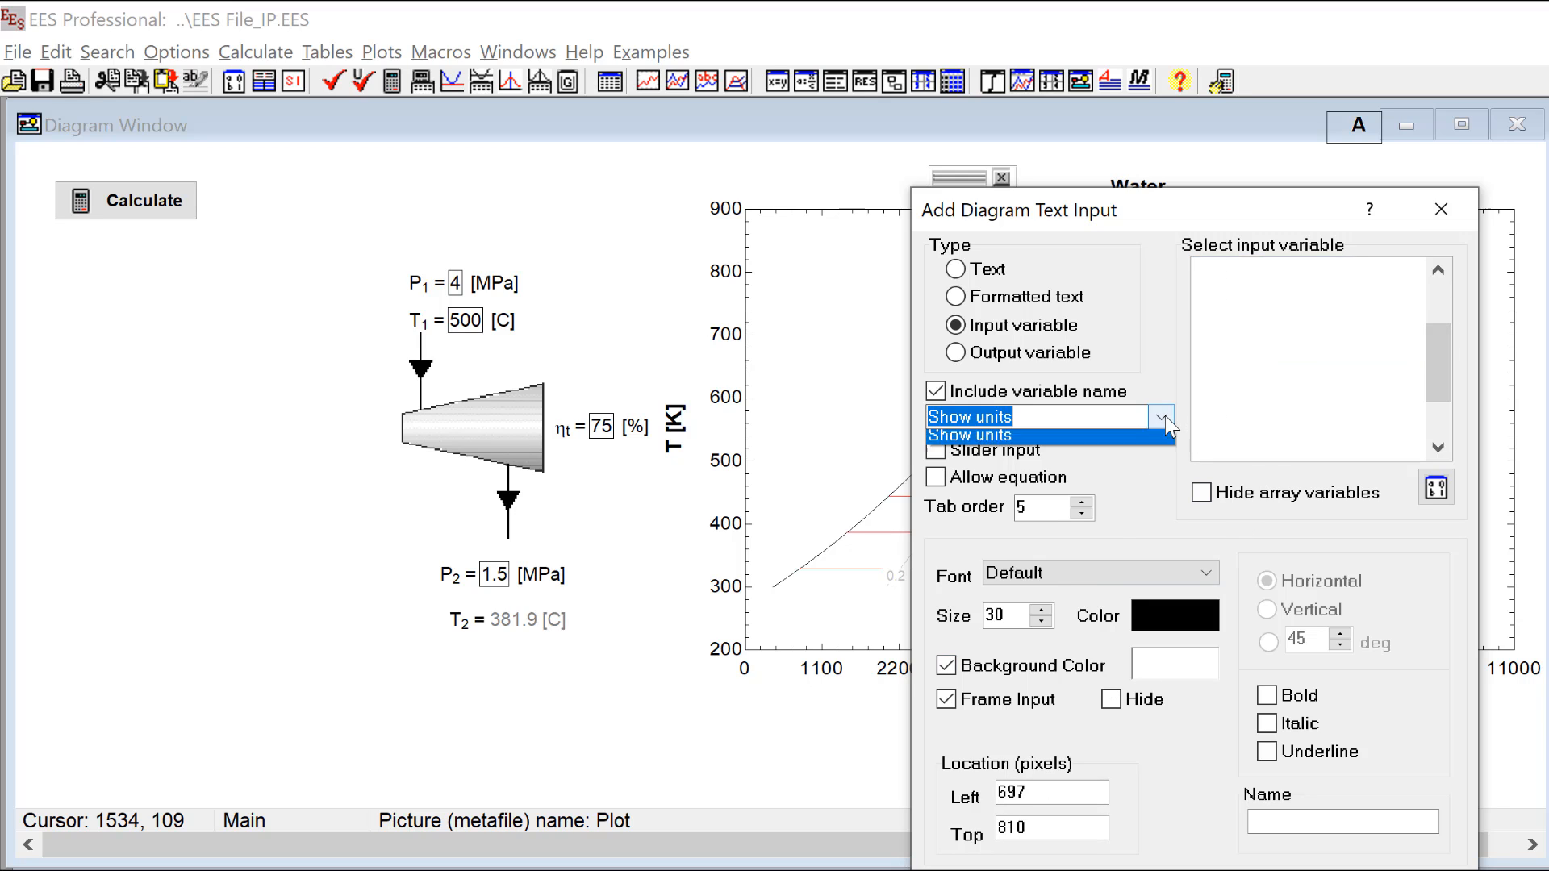
pyautogui.click(1106, 438)
pyautogui.press('Return')
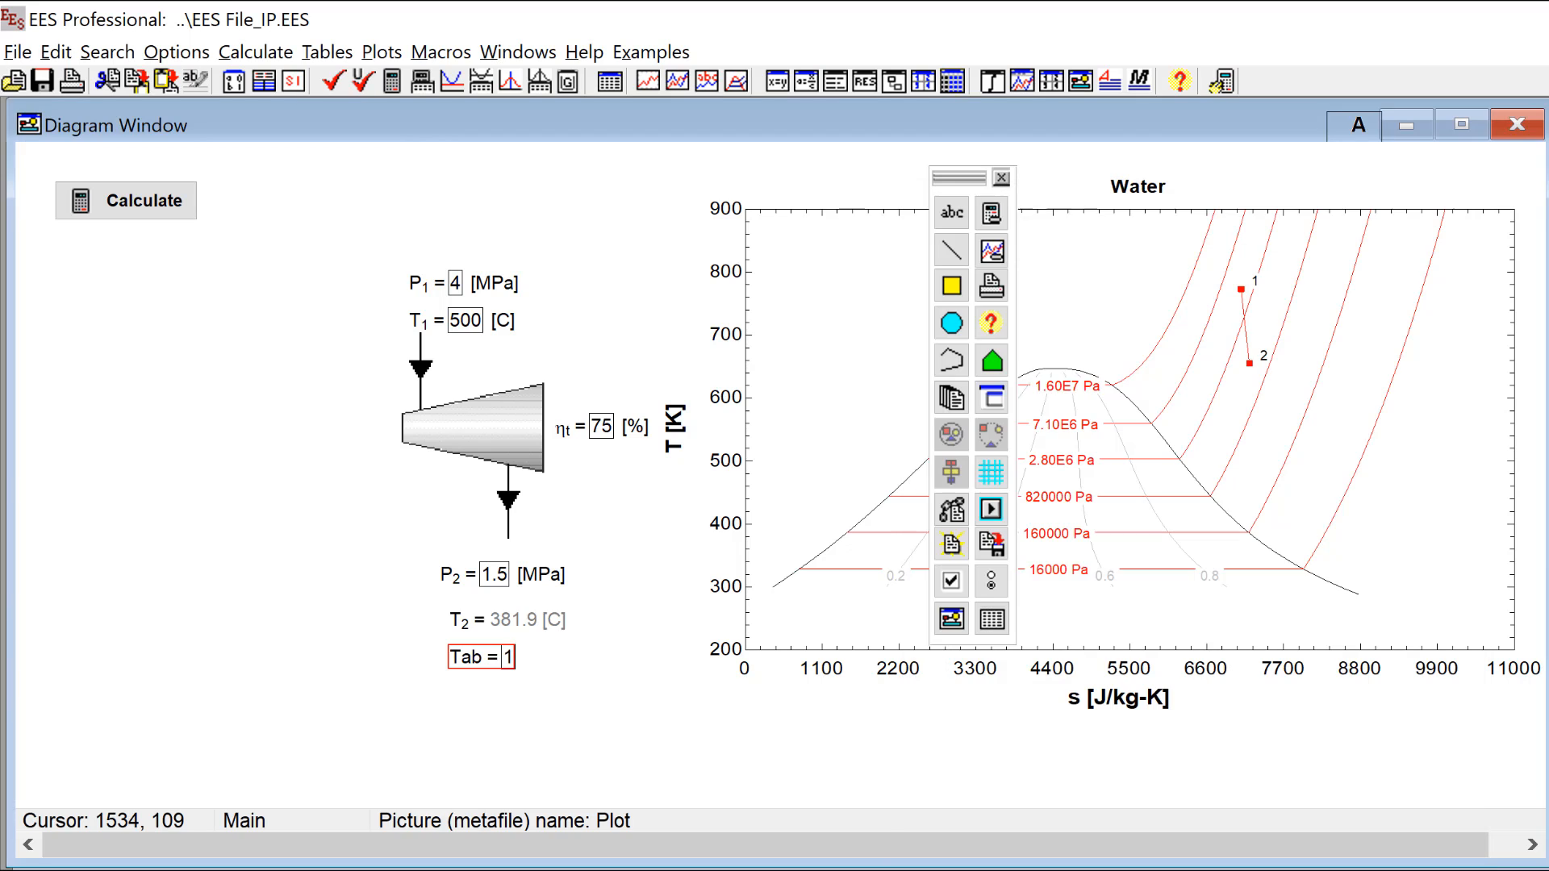
# Step: Move the Tab input below the Calculate button, lock diagram editing and recalculate the model
pyautogui.moveTo(492, 657); pyautogui.dragTo(137, 296)
pyautogui.click(1358, 125)
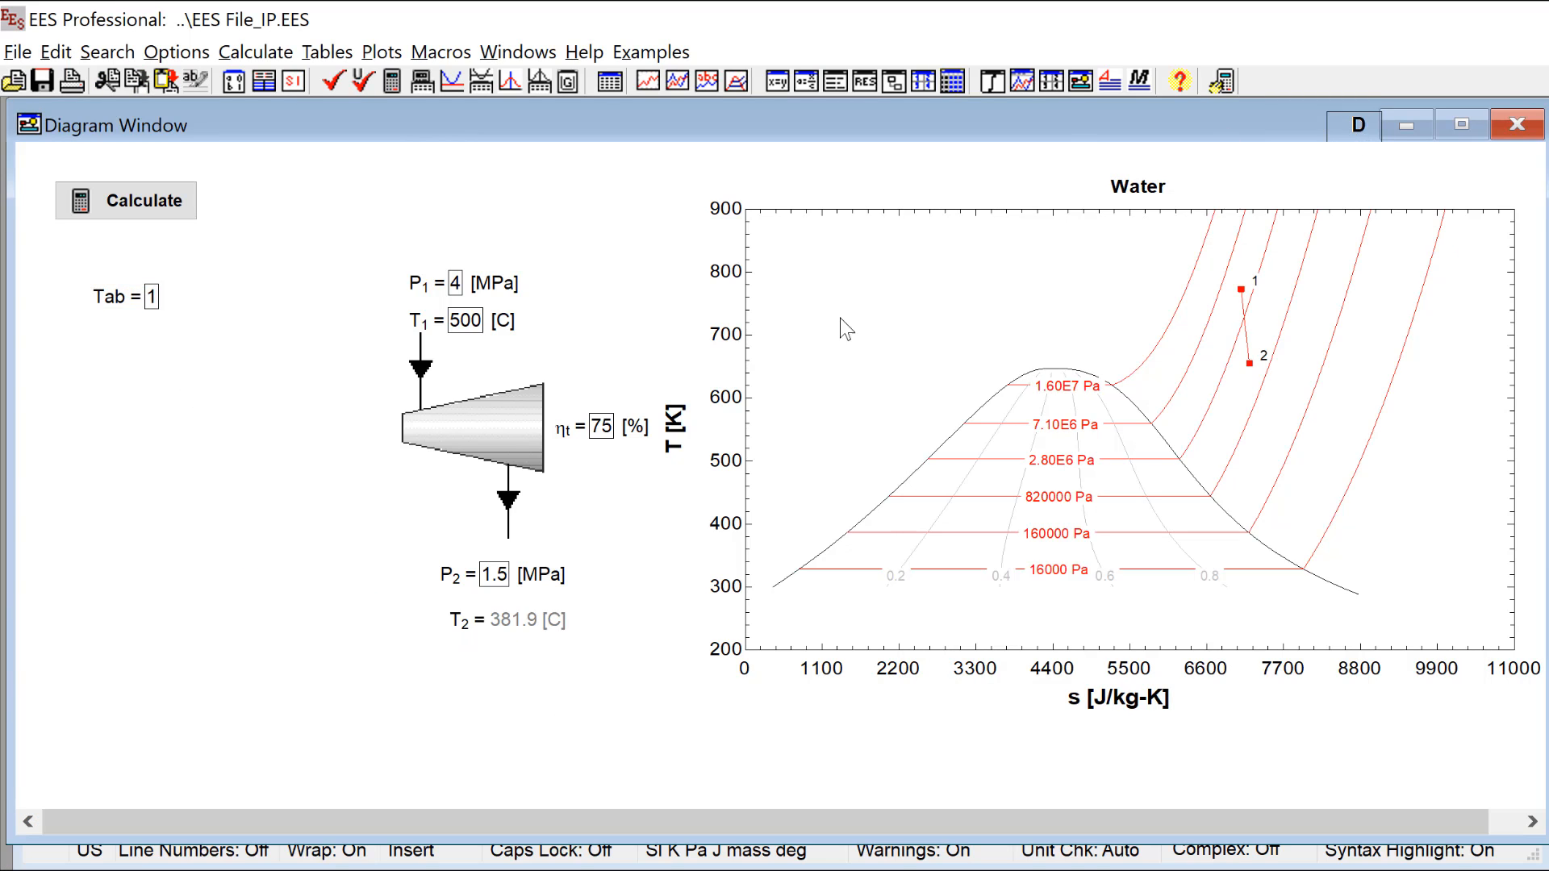
pyautogui.click(154, 201)
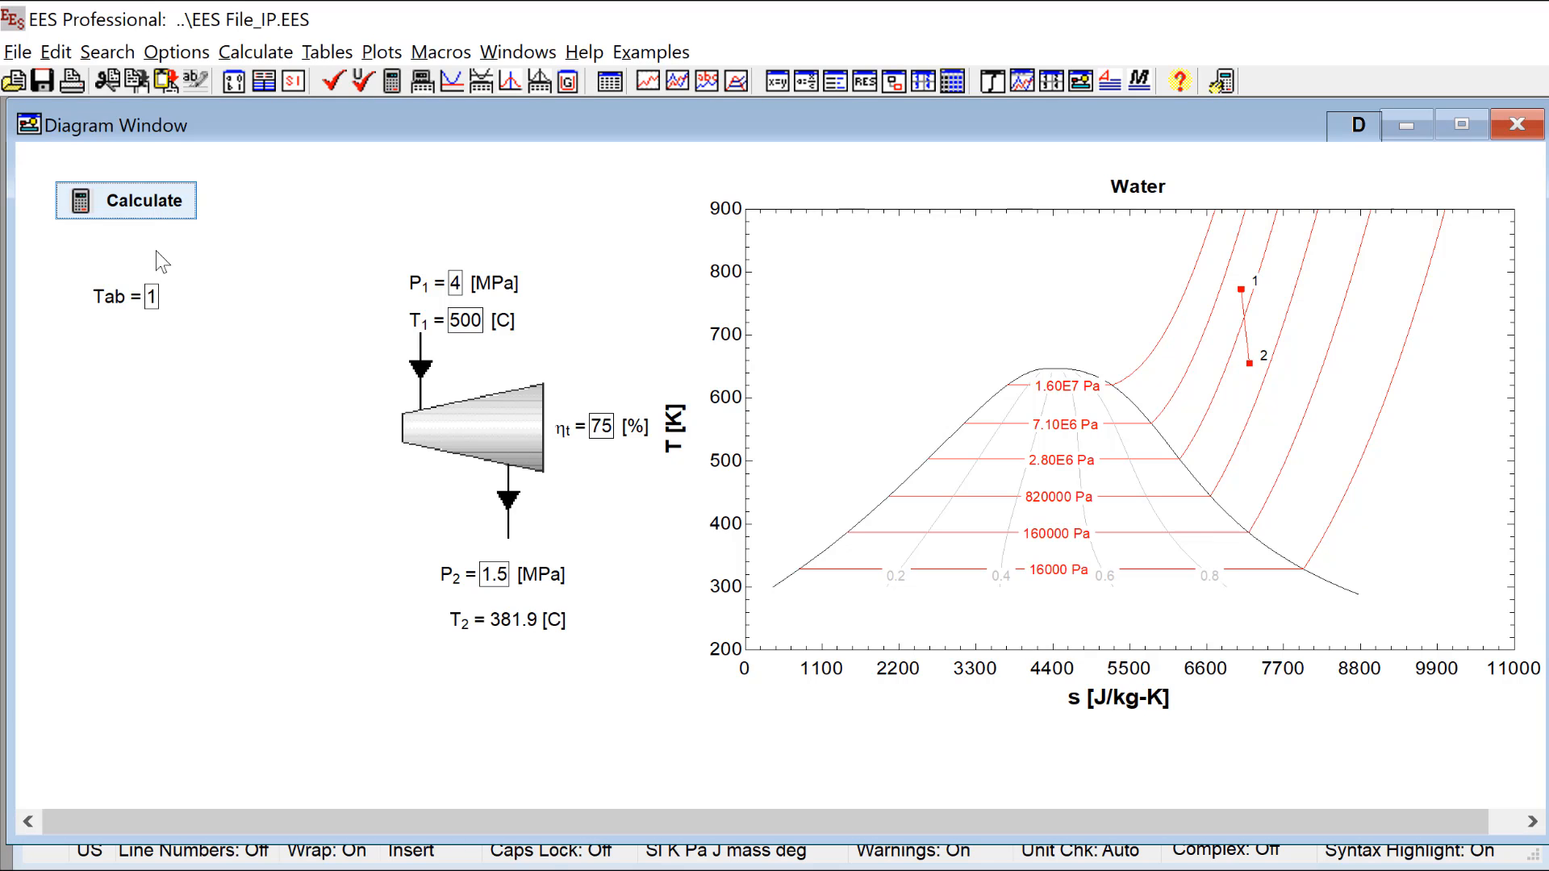
# Step: Set Tab to 2 and recalculate to switch the embedded plot to the T-v diagram
pyautogui.click(153, 300)
pyautogui.doubleClick(153, 300)
pyautogui.write('2')
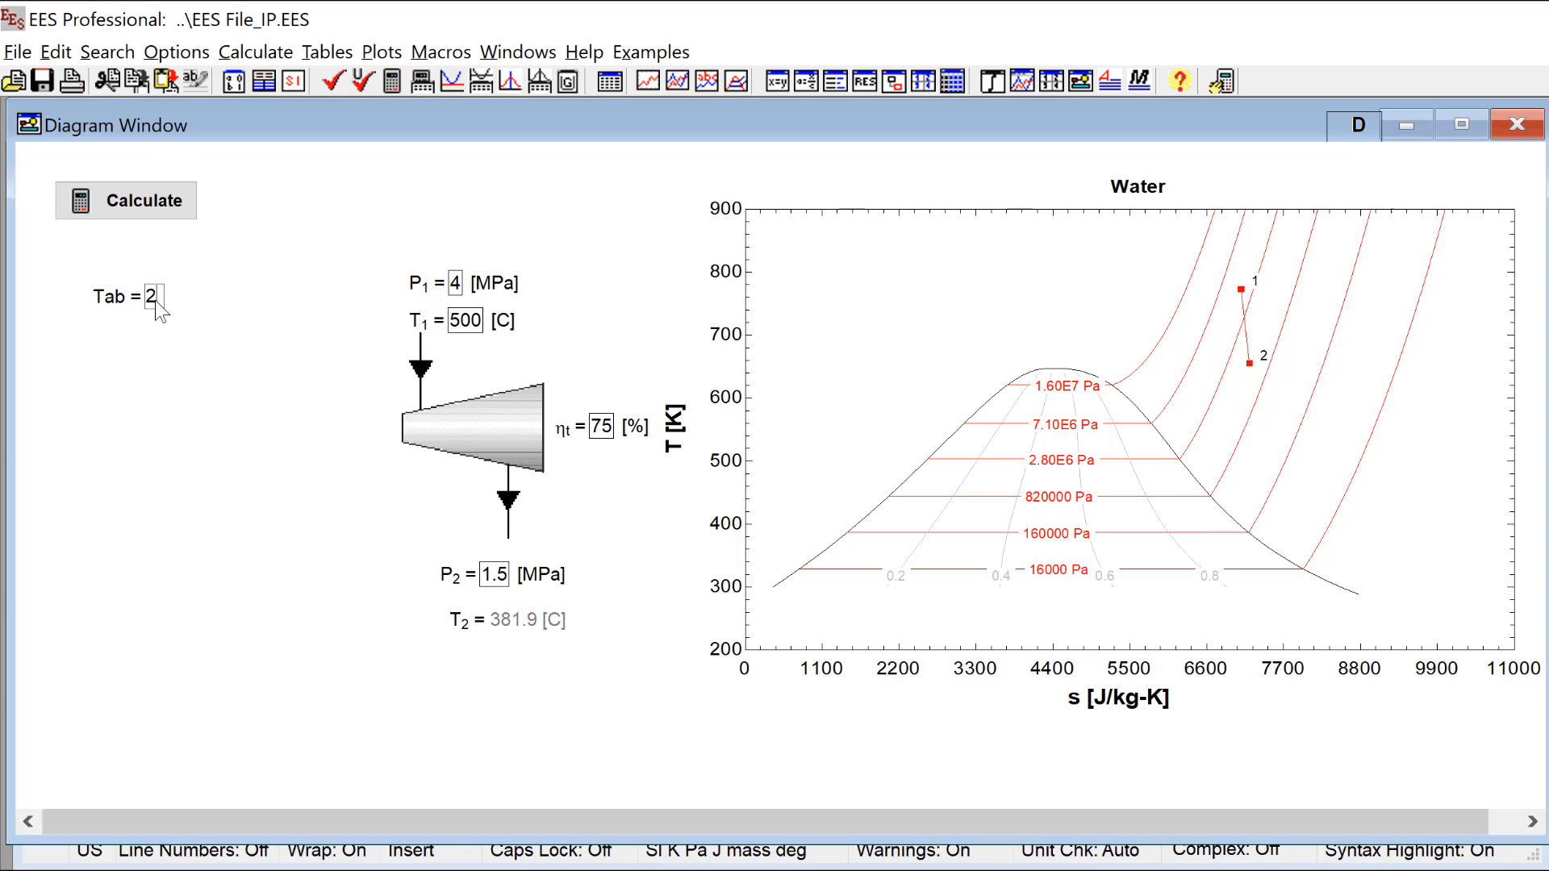
pyautogui.click(178, 211)
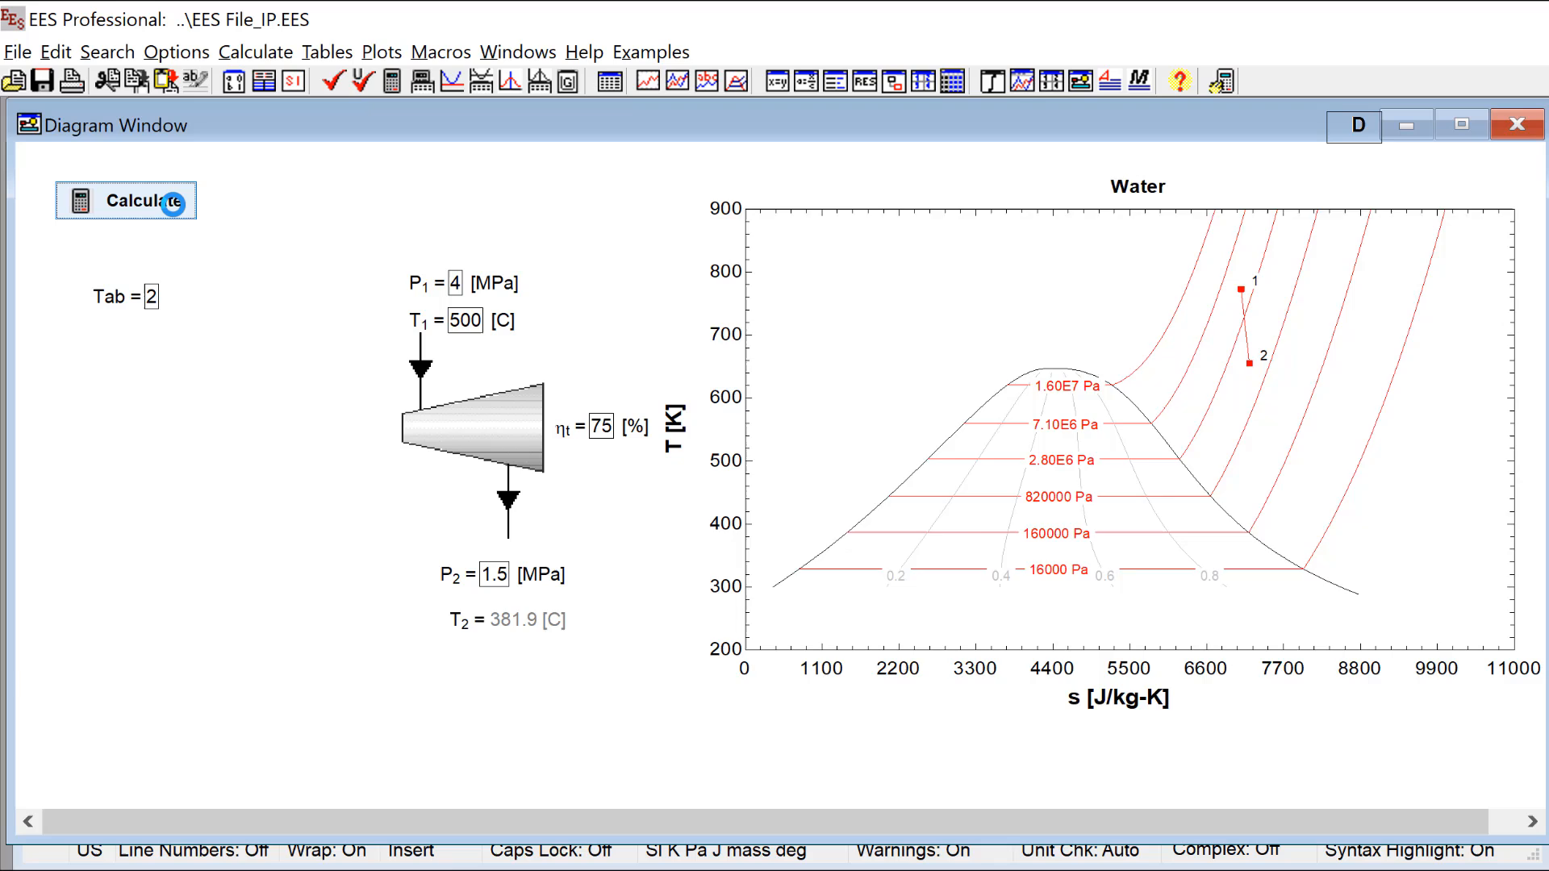
# Step: Set Tab to 1 and recalculate to switch the embedded plot to the T-s diagram
pyautogui.doubleClick(150, 298)
pyautogui.write('1')
pyautogui.click(162, 209)
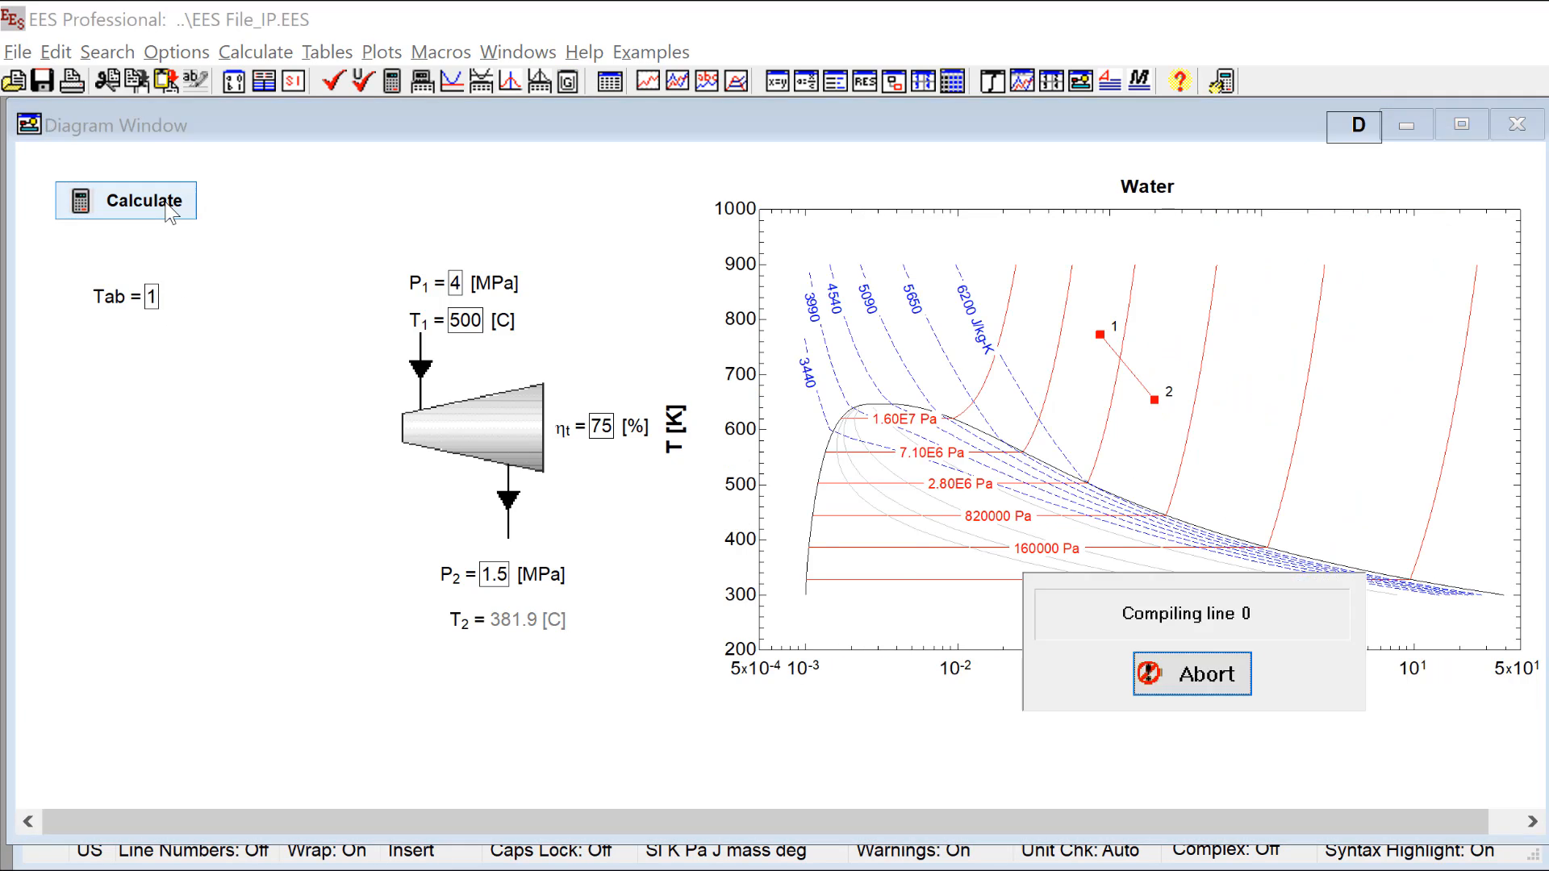